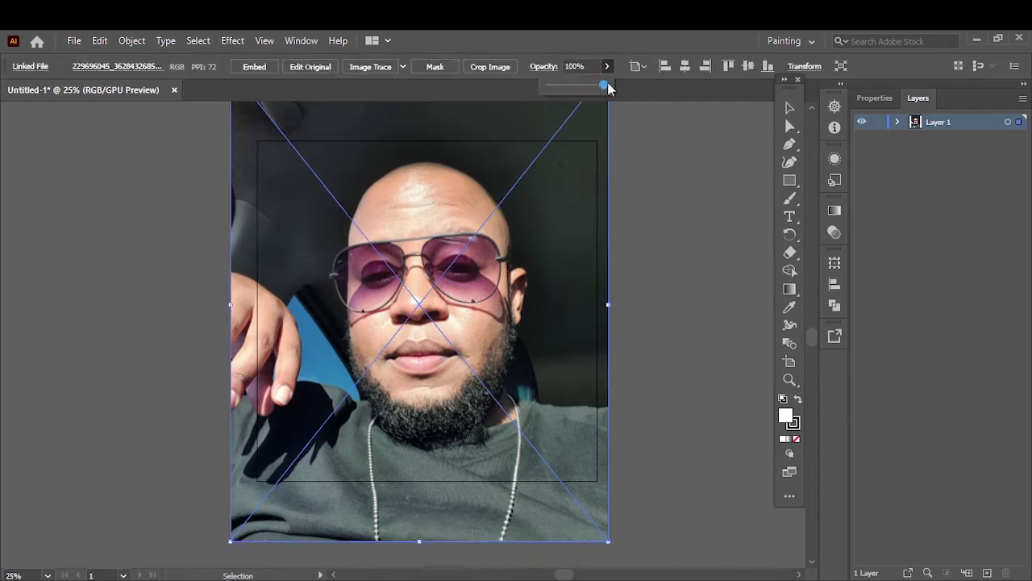
Step: Fade the reference photo, add Layer 2 above it, and lock Layer 1
{"action": "left_click_drag", "start_coordinate": [607, 84], "coordinate": [586, 87]}
{"action": "left_click", "coordinate": [662, 274]}
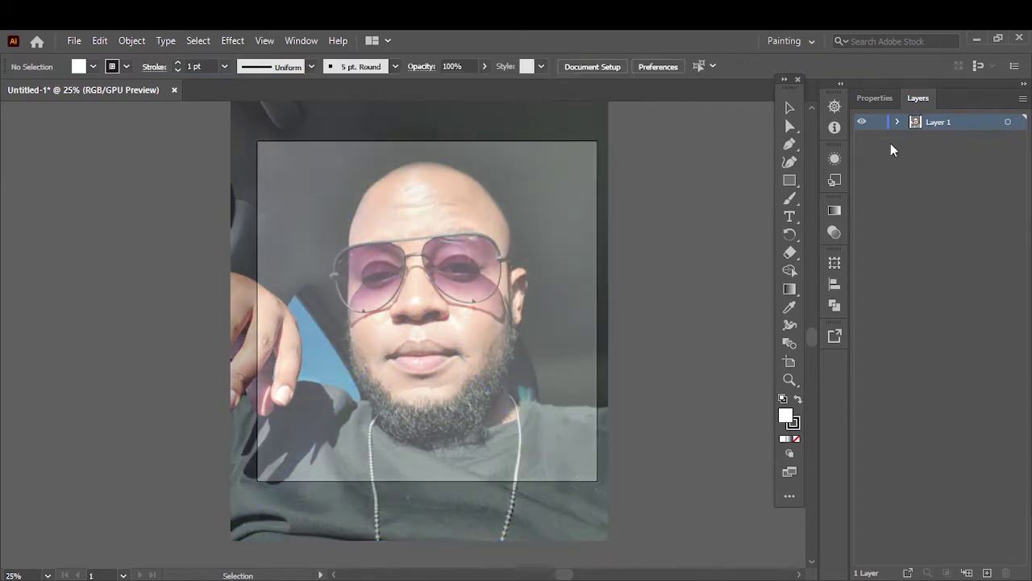
{"action": "left_click", "coordinate": [987, 573]}
{"action": "left_click", "coordinate": [311, 66]}
Step: Choose a line-art brush from Brush Libraries, switch to the Paintbrush, and zoom in on the face
{"action": "left_click", "coordinate": [255, 184]}
{"action": "left_click", "coordinate": [308, 363]}
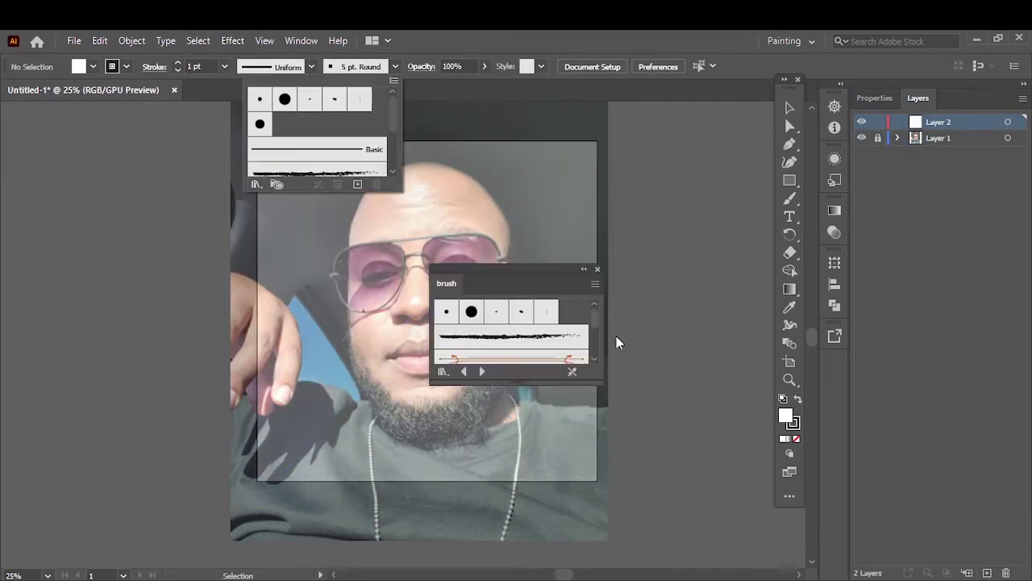
{"action": "left_click", "coordinate": [580, 272]}
{"action": "key", "text": "b"}
{"action": "key", "text": "ctrl+1"}
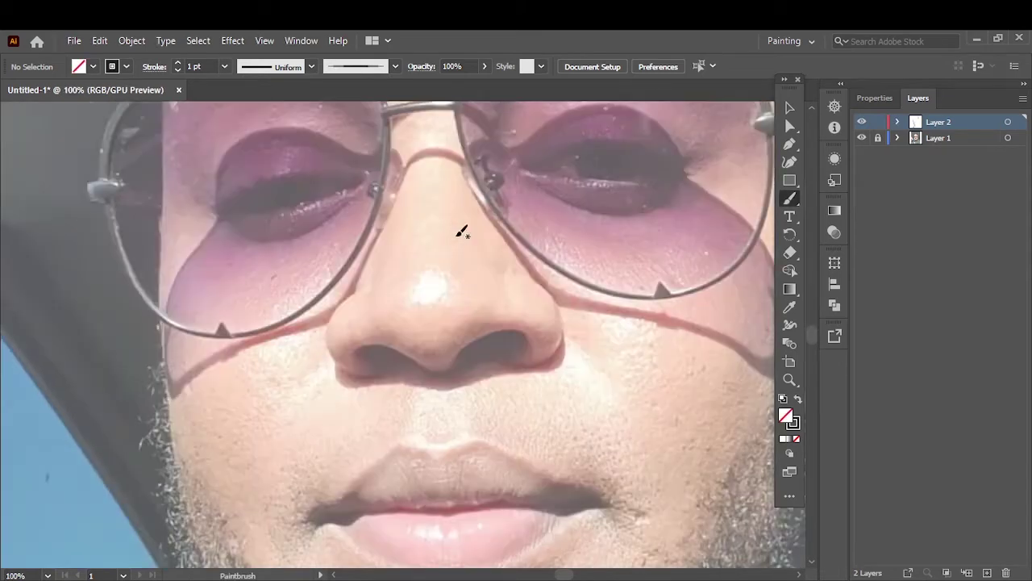
Step: Trace the nose wings, both nostrils and the side of the nose
{"action": "scroll", "coordinate": [460, 234], "scroll_direction": "up", "scroll_amount": 2, "text": "alt"}
{"action": "scroll", "coordinate": [440, 291], "scroll_direction": "down", "scroll_amount": 1, "text": "alt"}
{"action": "left_click_drag", "start_coordinate": [228, 300], "coordinate": [304, 390]}
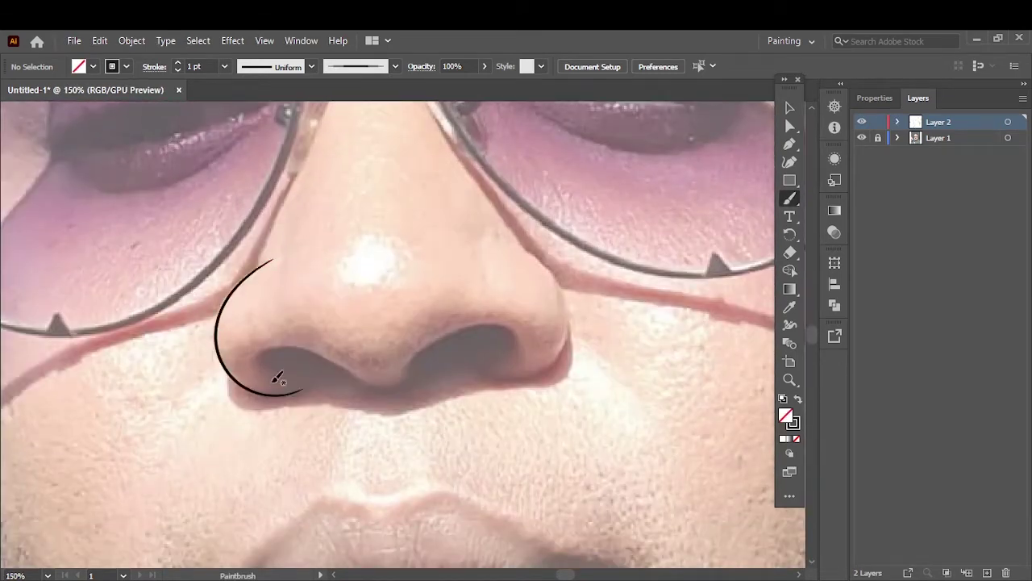
{"action": "mouse_move", "coordinate": [250, 367]}
{"action": "left_mouse_down"}
{"action": "mouse_move", "coordinate": [386, 387]}
{"action": "mouse_move", "coordinate": [432, 345]}
{"action": "left_mouse_up"}
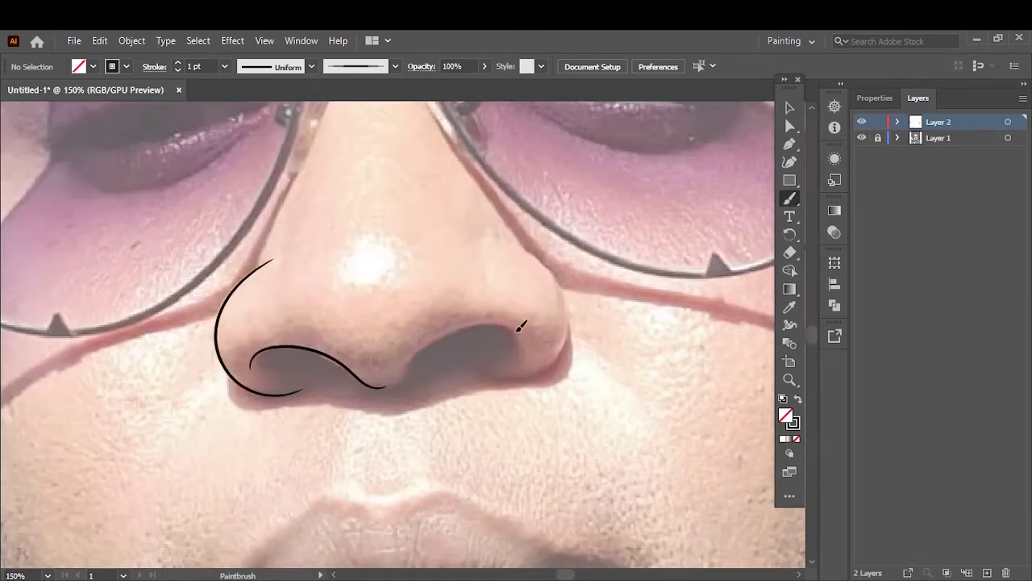
{"action": "left_click_drag", "start_coordinate": [520, 325], "coordinate": [565, 352]}
{"action": "left_click_drag", "start_coordinate": [496, 247], "coordinate": [495, 384]}
{"action": "left_click_drag", "start_coordinate": [239, 258], "coordinate": [309, 439]}
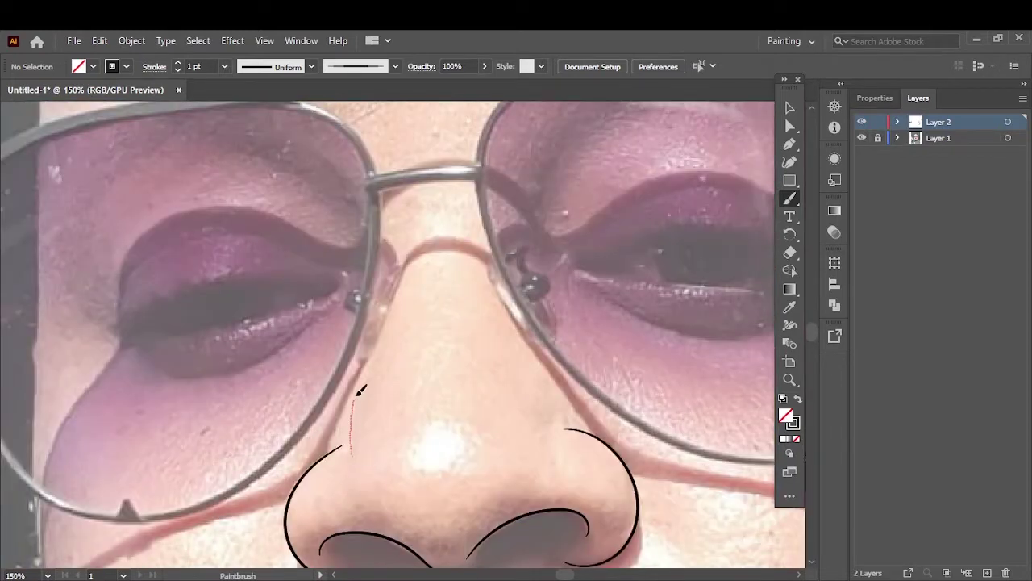
{"action": "left_click_drag", "start_coordinate": [360, 391], "coordinate": [361, 390]}
Step: Trace the glasses frame edge beside the nose pad up to the bridge
{"action": "scroll", "coordinate": [355, 435], "scroll_direction": "up", "scroll_amount": 2}
{"action": "left_click_drag", "start_coordinate": [417, 246], "coordinate": [417, 246]}
{"action": "key", "text": "ctrl+z"}
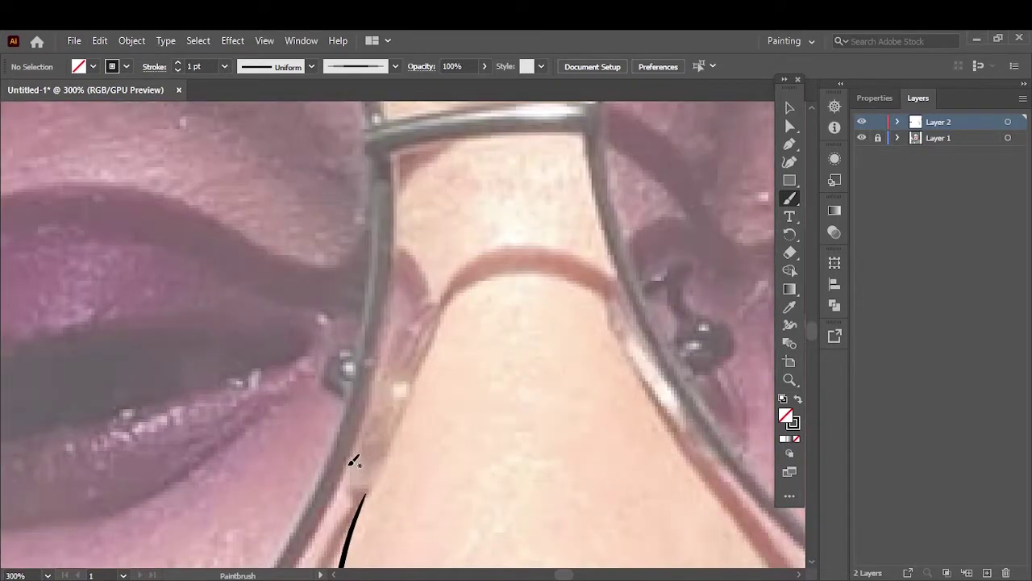
{"action": "left_click_drag", "start_coordinate": [441, 308], "coordinate": [331, 502]}
{"action": "left_click_drag", "start_coordinate": [395, 287], "coordinate": [393, 157]}
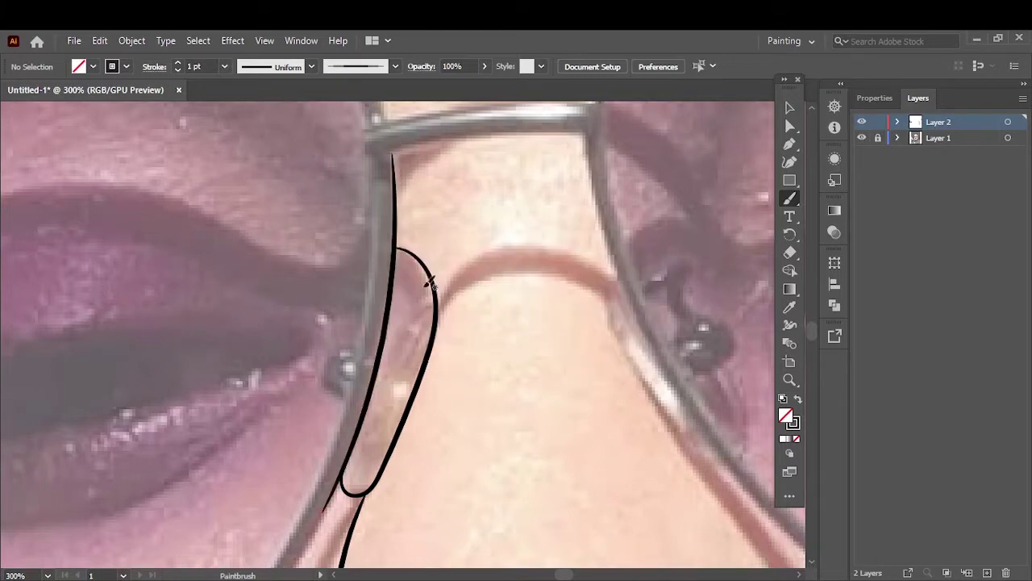
{"action": "scroll", "coordinate": [418, 276], "scroll_direction": "down", "scroll_amount": 3}
{"action": "scroll", "coordinate": [218, 231], "scroll_direction": "up", "scroll_amount": 2}
{"action": "scroll", "coordinate": [309, 204], "scroll_direction": "up", "scroll_amount": 1}
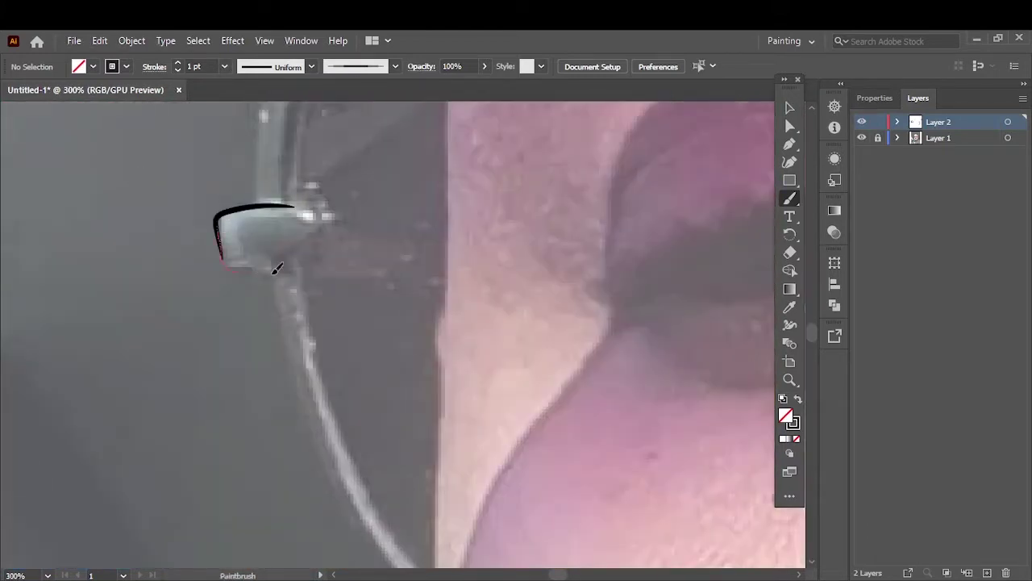
Step: Outline the left hinge and both sides of the left temple arm
{"action": "left_click_drag", "start_coordinate": [309, 204], "coordinate": [288, 260]}
{"action": "scroll", "coordinate": [287, 260], "scroll_direction": "up", "scroll_amount": 1}
{"action": "mouse_move", "coordinate": [344, 211]}
{"action": "left_mouse_down"}
{"action": "mouse_move", "coordinate": [408, 242]}
{"action": "mouse_move", "coordinate": [334, 288]}
{"action": "mouse_move", "coordinate": [278, 270]}
{"action": "left_mouse_up"}
{"action": "mouse_move", "coordinate": [418, 228]}
{"action": "left_mouse_down"}
{"action": "mouse_move", "coordinate": [345, 279]}
{"action": "mouse_move", "coordinate": [414, 555]}
{"action": "left_mouse_up"}
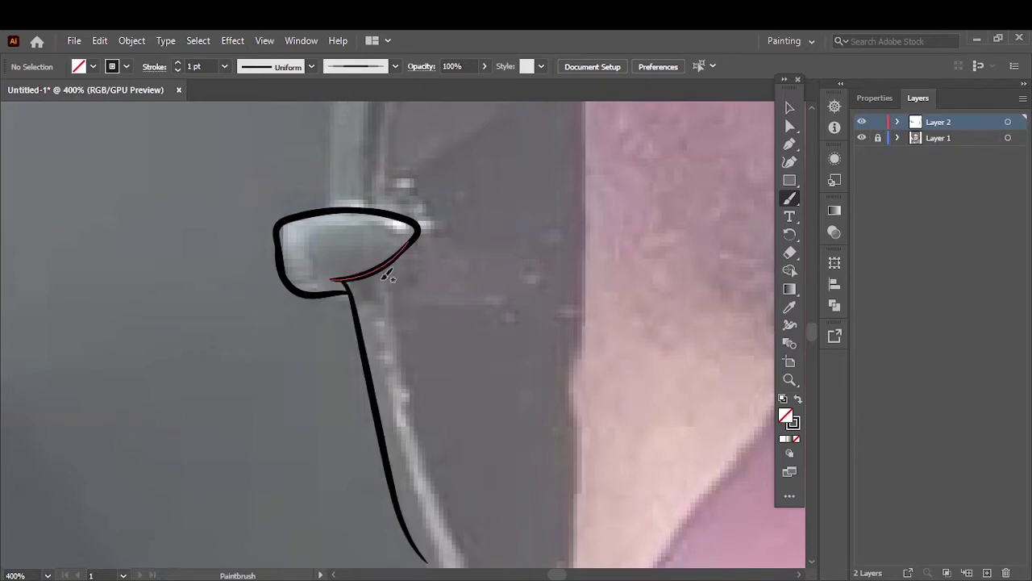
{"action": "left_click_drag", "start_coordinate": [388, 272], "coordinate": [466, 563]}
{"action": "scroll", "coordinate": [368, 326], "scroll_direction": "down", "scroll_amount": 2}
{"action": "scroll", "coordinate": [368, 327], "scroll_direction": "up", "scroll_amount": 1}
Step: Trace the left lens outer edge and the top bar's upper and lower edges
{"action": "mouse_move", "coordinate": [208, 246]}
{"action": "left_mouse_down"}
{"action": "mouse_move", "coordinate": [242, 369]}
{"action": "mouse_move", "coordinate": [300, 432]}
{"action": "left_mouse_up"}
{"action": "left_click_drag", "start_coordinate": [600, 431], "coordinate": [600, 431]}
{"action": "scroll", "coordinate": [369, 211], "scroll_direction": "up", "scroll_amount": 2}
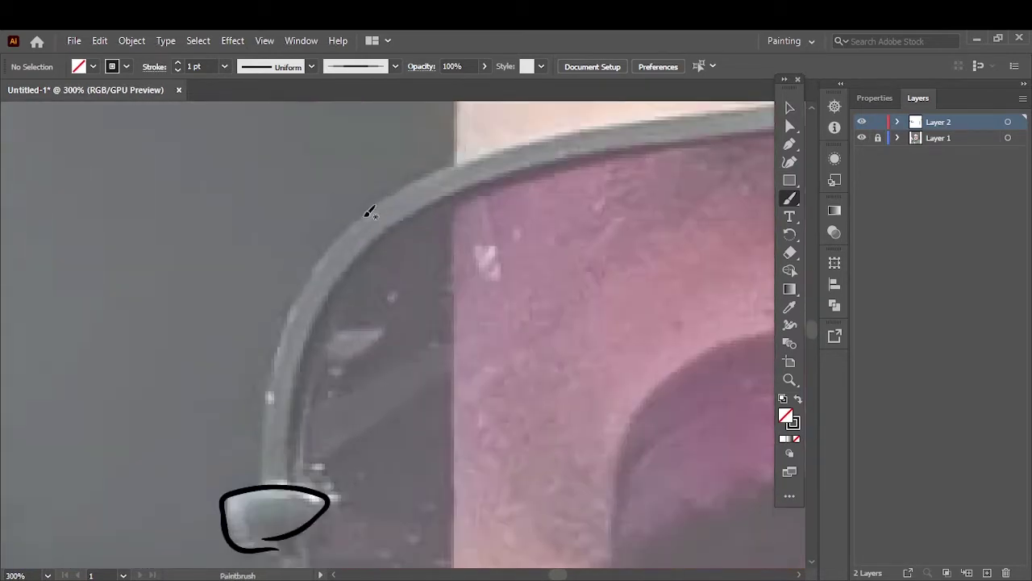
{"action": "left_click_drag", "start_coordinate": [468, 155], "coordinate": [767, 101]}
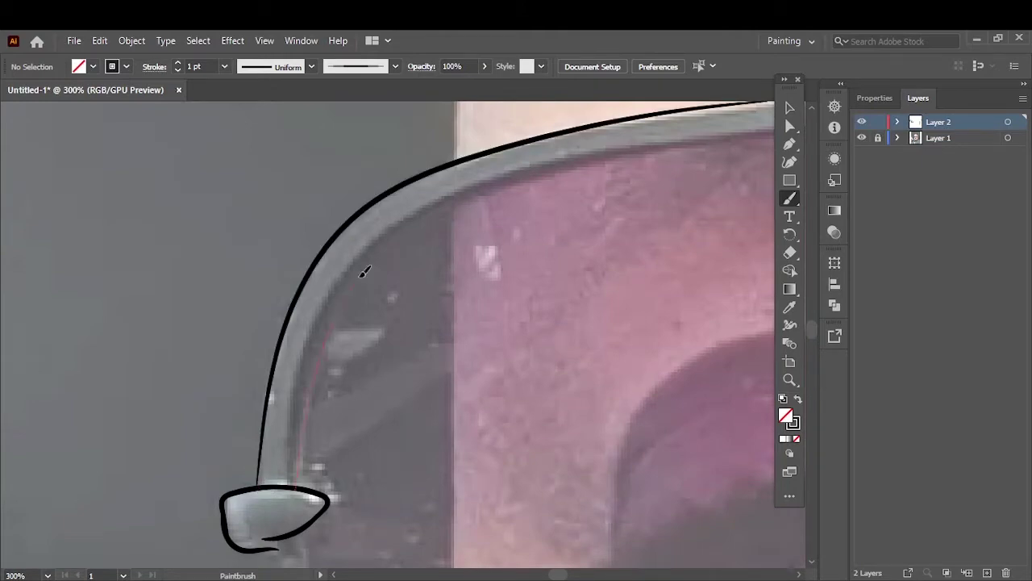
{"action": "left_click_drag", "start_coordinate": [364, 272], "coordinate": [375, 252]}
{"action": "key", "text": "ctrl+0"}
{"action": "scroll", "coordinate": [129, 417], "scroll_direction": "up", "scroll_amount": 3}
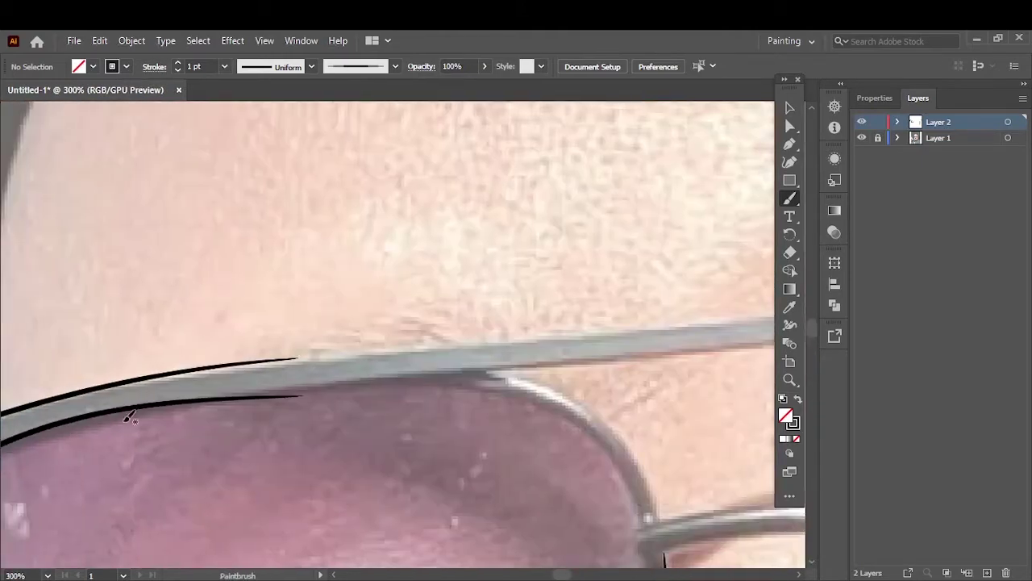
{"action": "left_click_drag", "start_coordinate": [425, 367], "coordinate": [613, 356]}
{"action": "left_click_drag", "start_coordinate": [464, 384], "coordinate": [466, 384]}
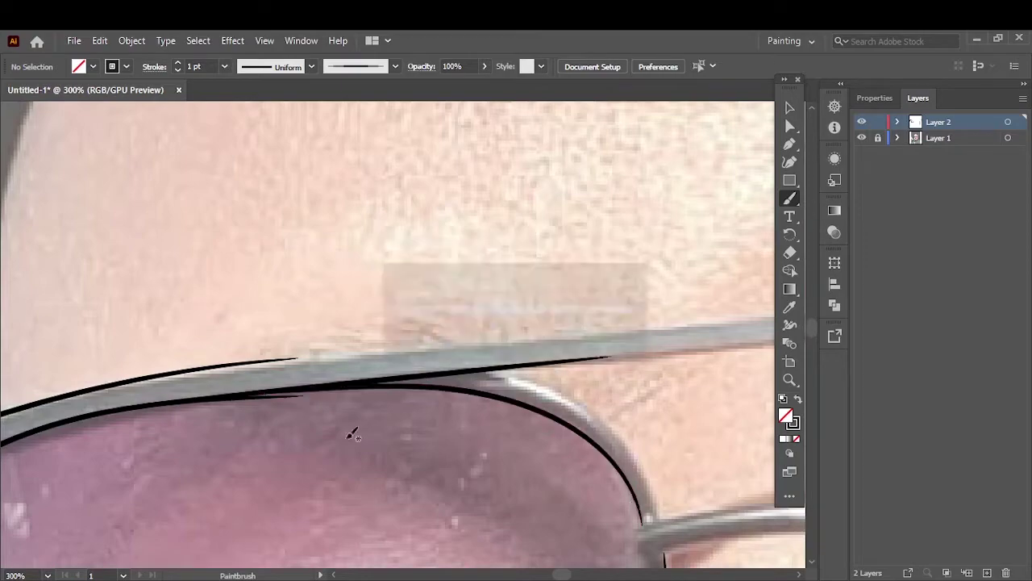
Step: Trace the top and bottom edges and end of the bridge
{"action": "scroll", "coordinate": [318, 203], "scroll_direction": "down", "scroll_amount": 2}
{"action": "scroll", "coordinate": [318, 202], "scroll_direction": "up", "scroll_amount": 3}
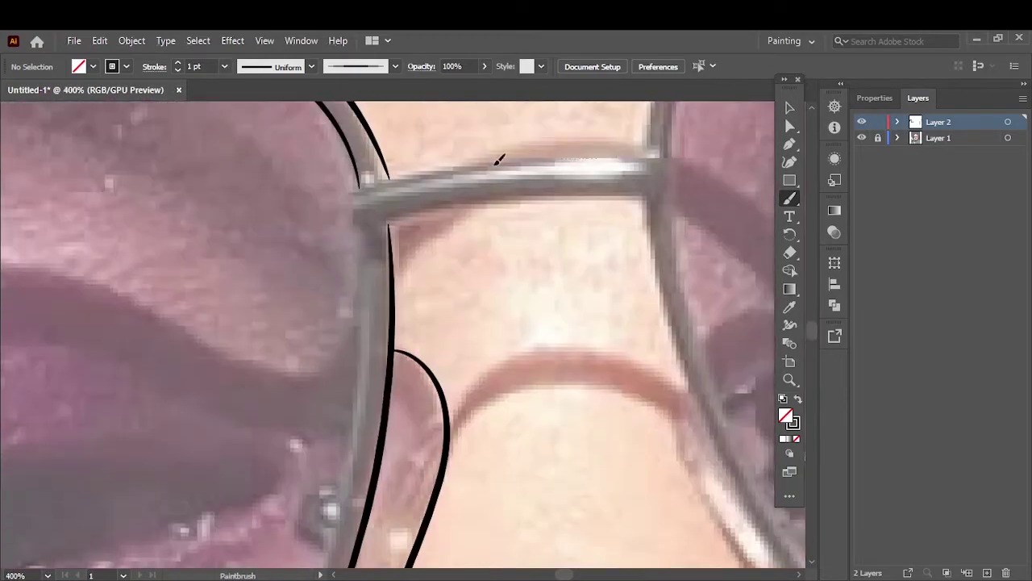
{"action": "left_click_drag", "start_coordinate": [545, 160], "coordinate": [362, 194]}
{"action": "left_click_drag", "start_coordinate": [657, 195], "coordinate": [361, 198]}
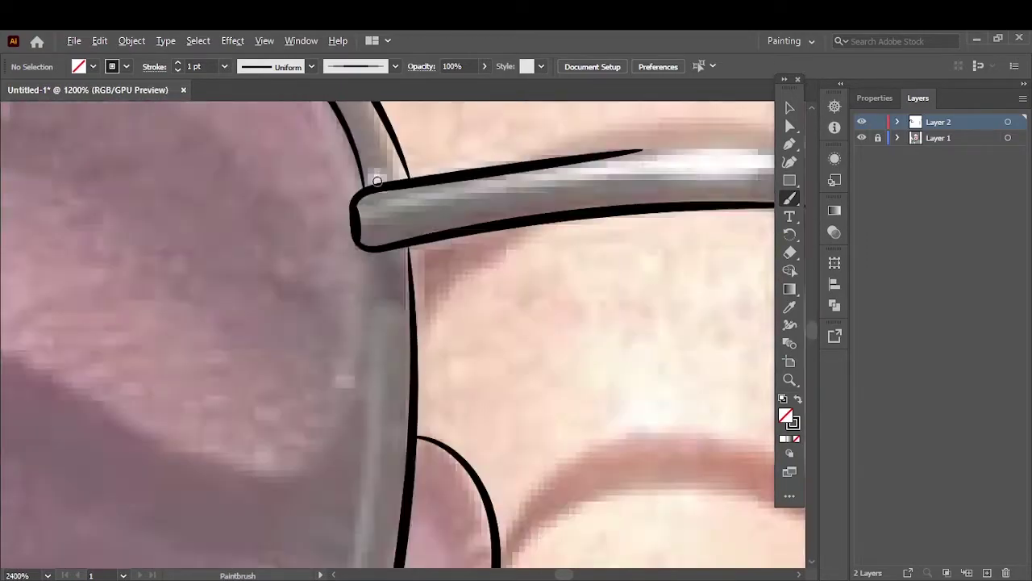
{"action": "scroll", "coordinate": [341, 159], "scroll_direction": "down", "scroll_amount": 3}
{"action": "left_click_drag", "start_coordinate": [511, 381], "coordinate": [525, 308]}
{"action": "scroll", "coordinate": [491, 456], "scroll_direction": "up", "scroll_amount": 2}
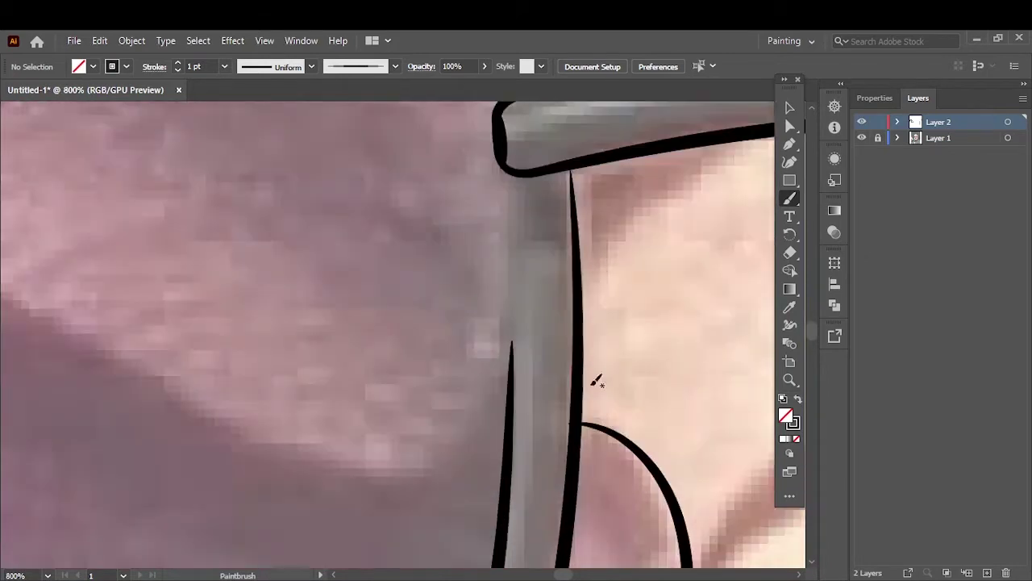
Step: Trace the bottom of the left lens rim
{"action": "scroll", "coordinate": [507, 206], "scroll_direction": "down", "scroll_amount": 5}
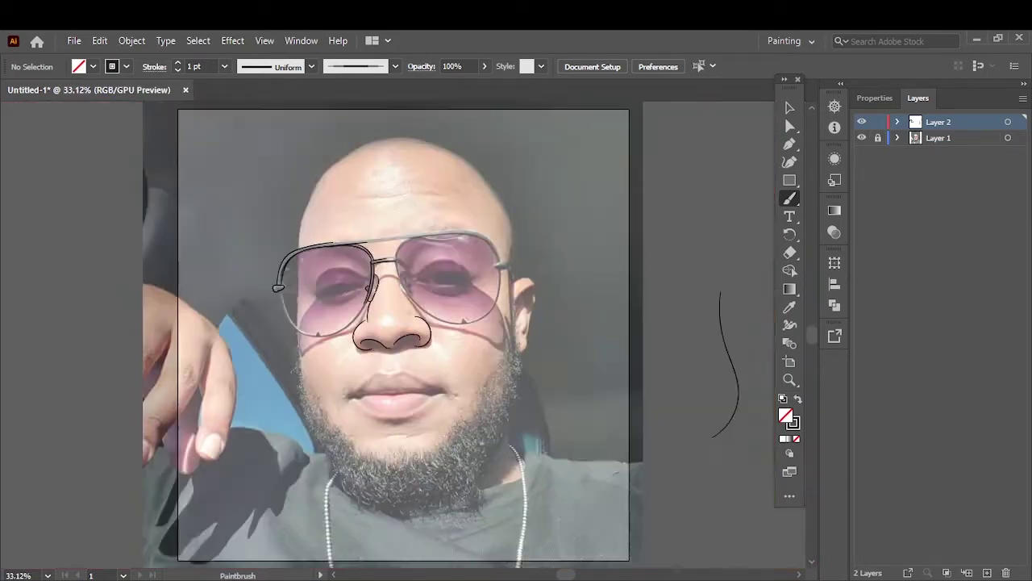
{"action": "scroll", "coordinate": [393, 395], "scroll_direction": "up", "scroll_amount": 3}
{"action": "left_click_drag", "start_coordinate": [363, 457], "coordinate": [443, 474]}
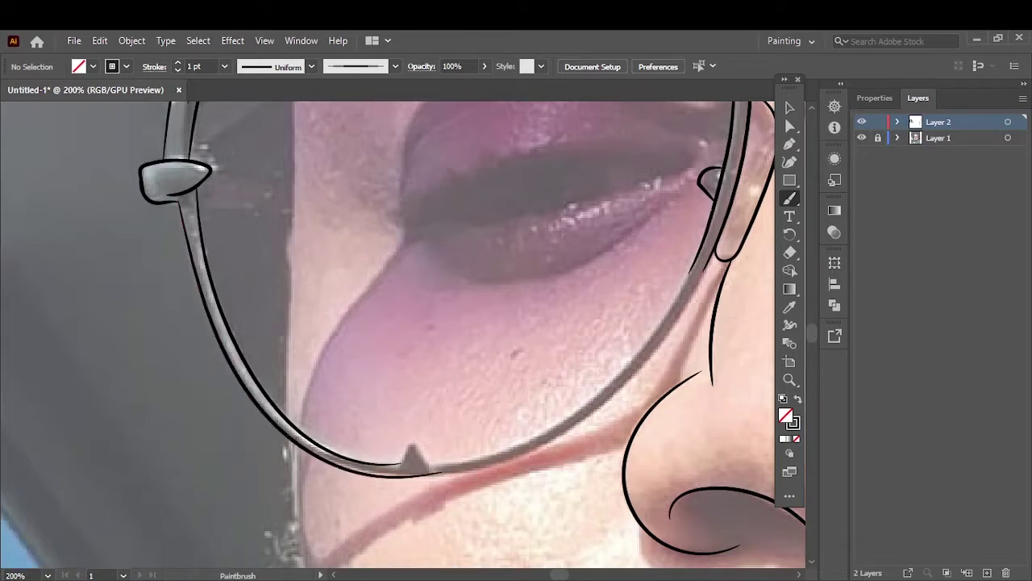
{"action": "scroll", "coordinate": [172, 188], "scroll_direction": "up", "scroll_amount": 5}
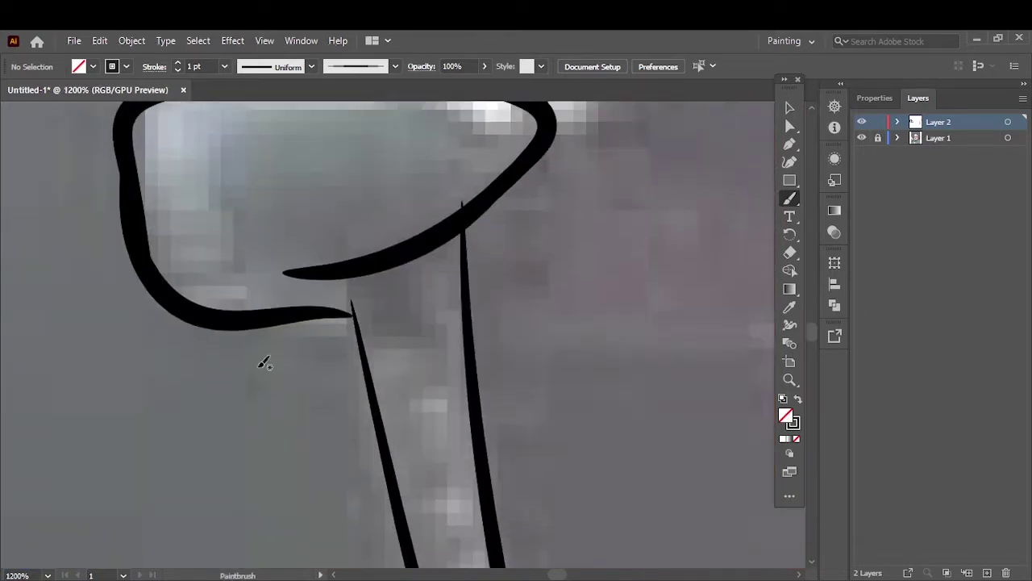
{"action": "scroll", "coordinate": [373, 388], "scroll_direction": "down", "scroll_amount": 10}
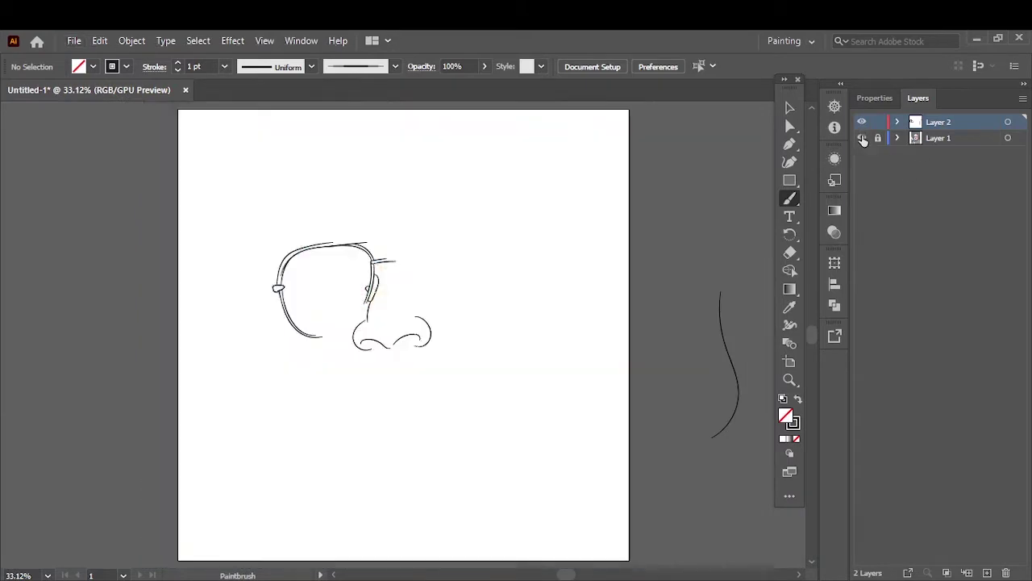
{"action": "scroll", "coordinate": [124, 318], "scroll_direction": "up", "scroll_amount": 8}
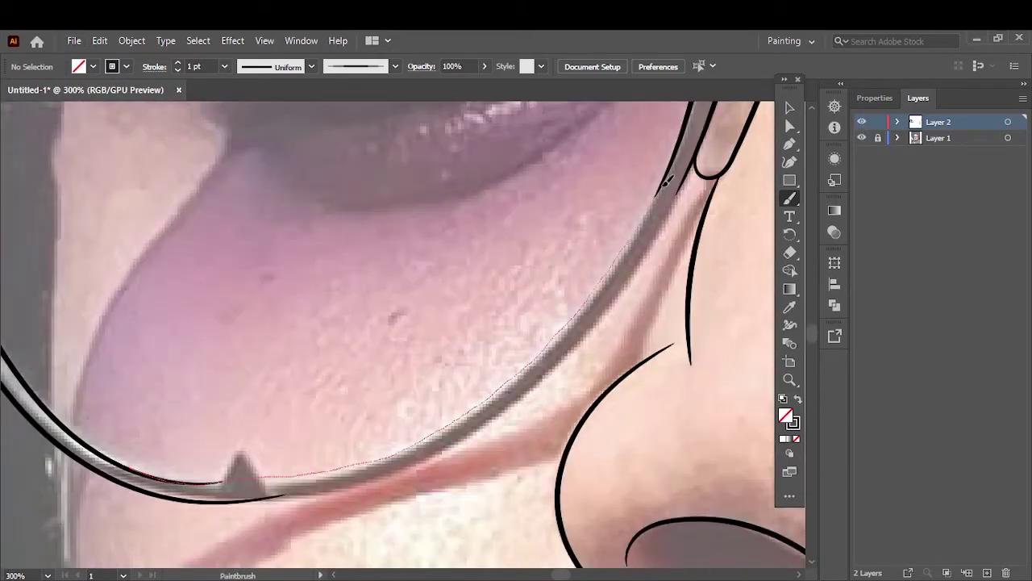
Step: Trace the inner edge and lower outer rim of the left lens
{"action": "left_click_drag", "start_coordinate": [666, 182], "coordinate": [692, 160]}
{"action": "scroll", "coordinate": [230, 499], "scroll_direction": "down", "scroll_amount": 2}
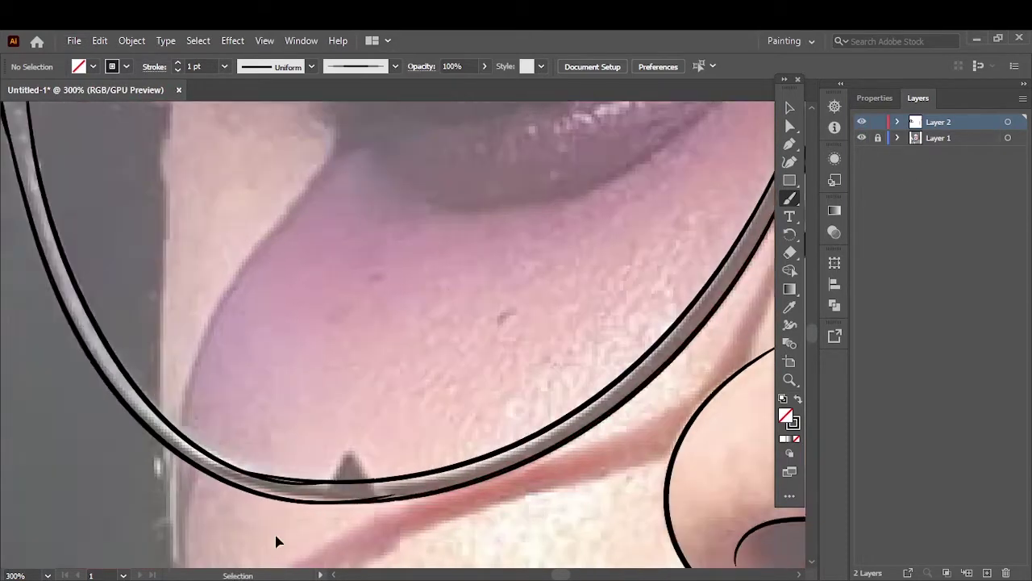
{"action": "scroll", "coordinate": [277, 541], "scroll_direction": "up", "scroll_amount": 3}
{"action": "left_click_drag", "start_coordinate": [191, 435], "coordinate": [198, 442]}
{"action": "left_click_drag", "start_coordinate": [375, 529], "coordinate": [438, 523]}
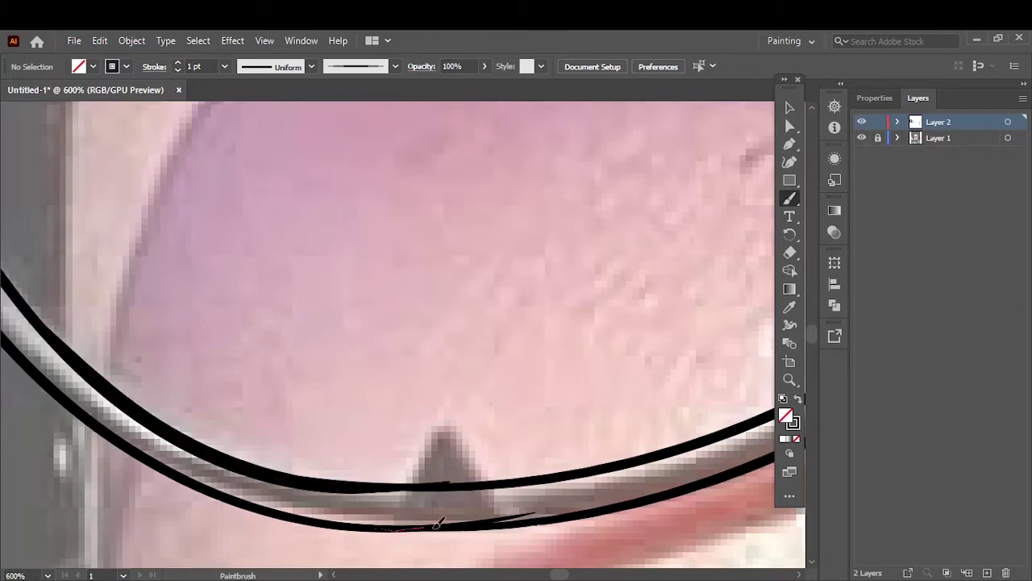
Step: Trace the right lens rim down to the bridge and extend the bridge's top outline
{"action": "scroll", "coordinate": [751, 457], "scroll_direction": "down", "scroll_amount": 8}
{"action": "scroll", "coordinate": [302, 269], "scroll_direction": "up", "scroll_amount": 6}
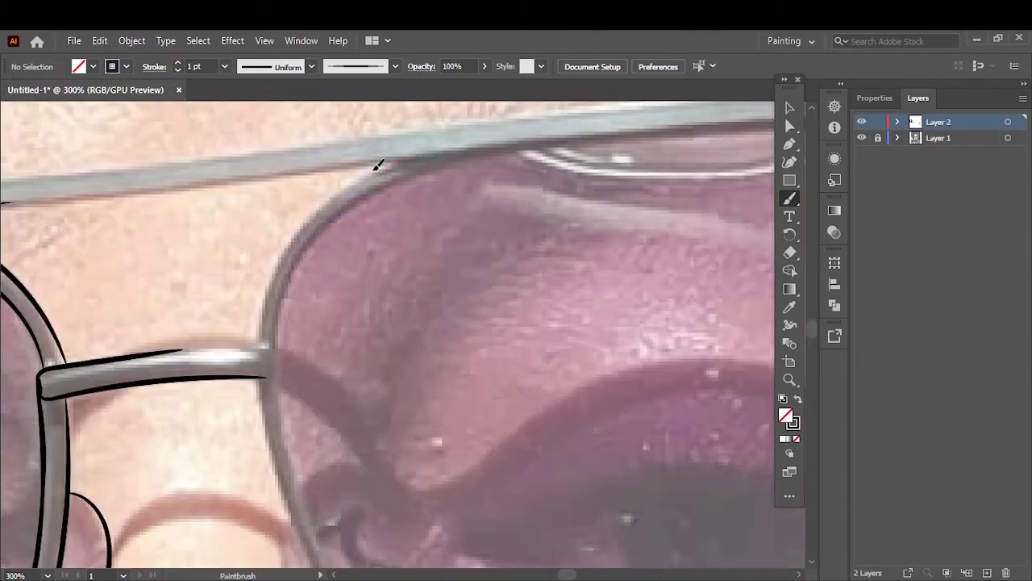
{"action": "left_click_drag", "start_coordinate": [379, 164], "coordinate": [257, 342]}
{"action": "left_click_drag", "start_coordinate": [77, 363], "coordinate": [278, 352]}
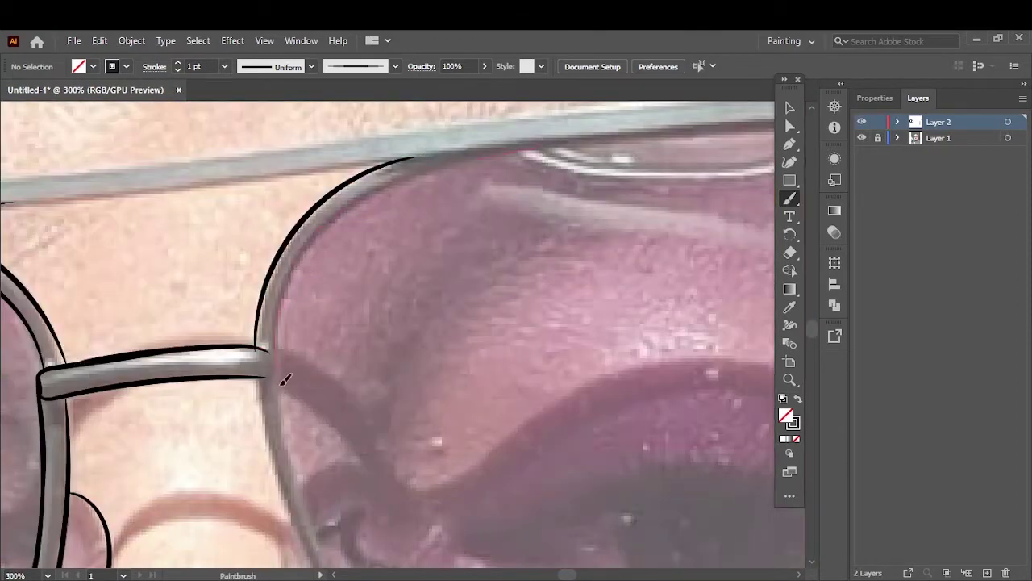
{"action": "scroll", "coordinate": [319, 555], "scroll_direction": "down", "scroll_amount": 7}
{"action": "scroll", "coordinate": [214, 200], "scroll_direction": "up", "scroll_amount": 7}
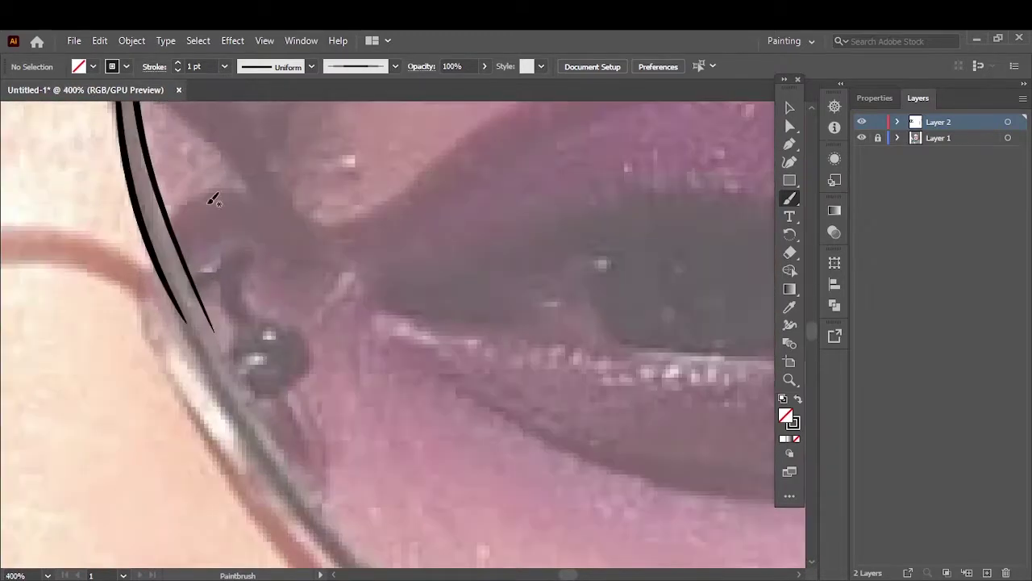
Step: Trace the long inner right lens rim, the nose pad loop and its arm
{"action": "left_click_drag", "start_coordinate": [211, 430], "coordinate": [291, 508]}
{"action": "left_click_drag", "start_coordinate": [153, 258], "coordinate": [311, 532]}
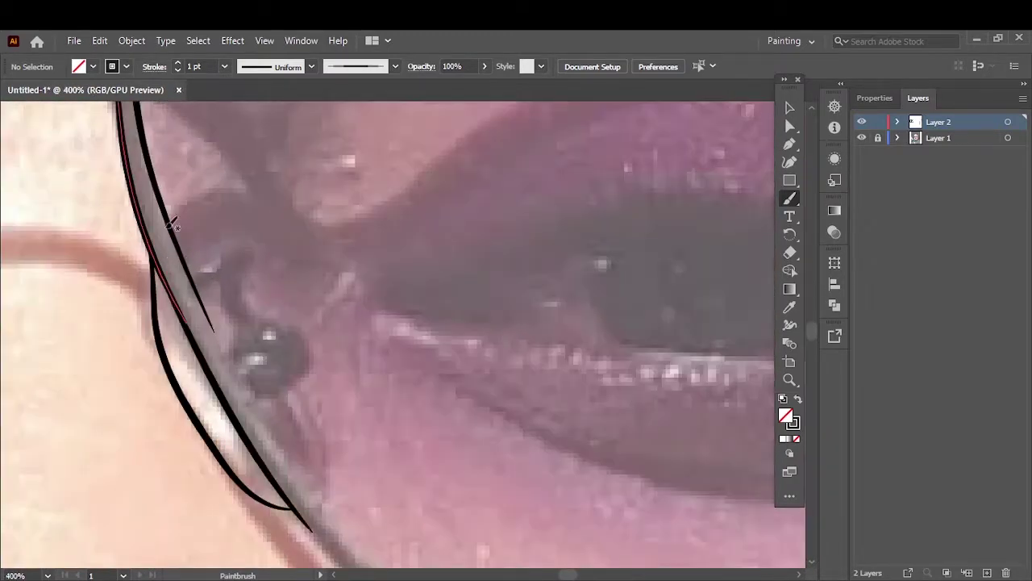
{"action": "mouse_move", "coordinate": [136, 105]}
{"action": "left_mouse_down"}
{"action": "mouse_move", "coordinate": [229, 343]}
{"action": "mouse_move", "coordinate": [351, 529]}
{"action": "left_mouse_up"}
{"action": "mouse_move", "coordinate": [153, 167]}
{"action": "left_mouse_down"}
{"action": "mouse_move", "coordinate": [304, 467]}
{"action": "mouse_move", "coordinate": [363, 561]}
{"action": "left_mouse_up"}
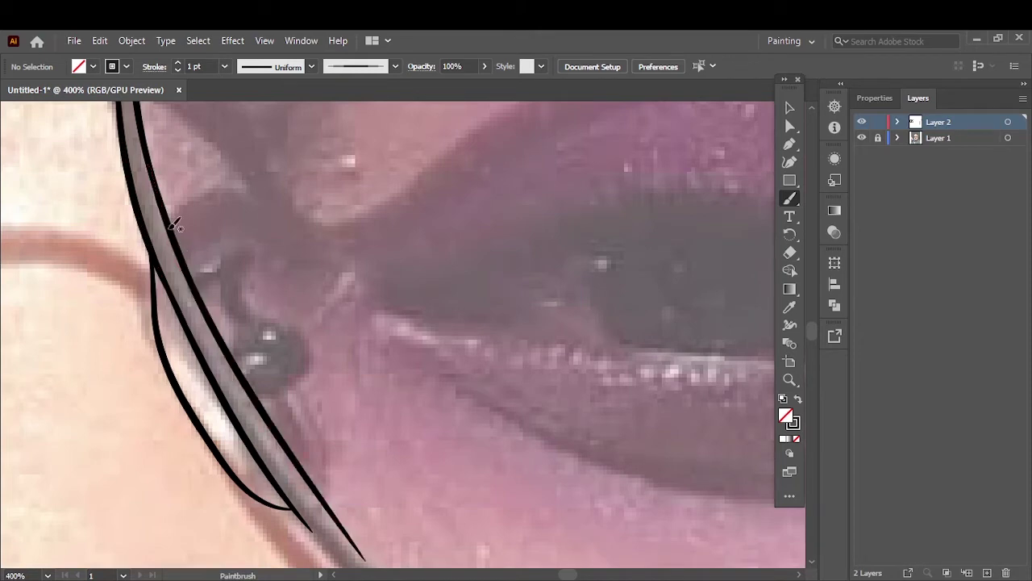
{"action": "left_click_drag", "start_coordinate": [195, 256], "coordinate": [186, 271]}
{"action": "mouse_move", "coordinate": [219, 274]}
{"action": "left_mouse_down"}
{"action": "mouse_move", "coordinate": [249, 323]}
{"action": "mouse_move", "coordinate": [258, 395]}
{"action": "mouse_move", "coordinate": [326, 497]}
{"action": "left_mouse_up"}
Step: Trace the lower curve and right side of the lens rim
{"action": "scroll", "coordinate": [182, 219], "scroll_direction": "down", "scroll_amount": 3, "text": "alt"}
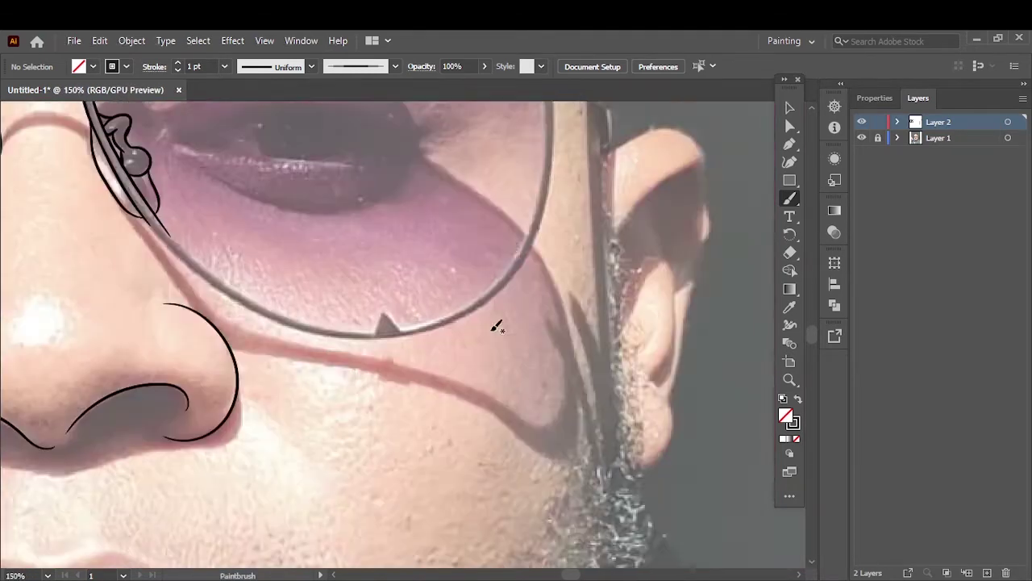
{"action": "scroll", "coordinate": [495, 322], "scroll_direction": "up", "scroll_amount": 2, "text": "alt"}
{"action": "left_click_drag", "start_coordinate": [403, 510], "coordinate": [500, 506]}
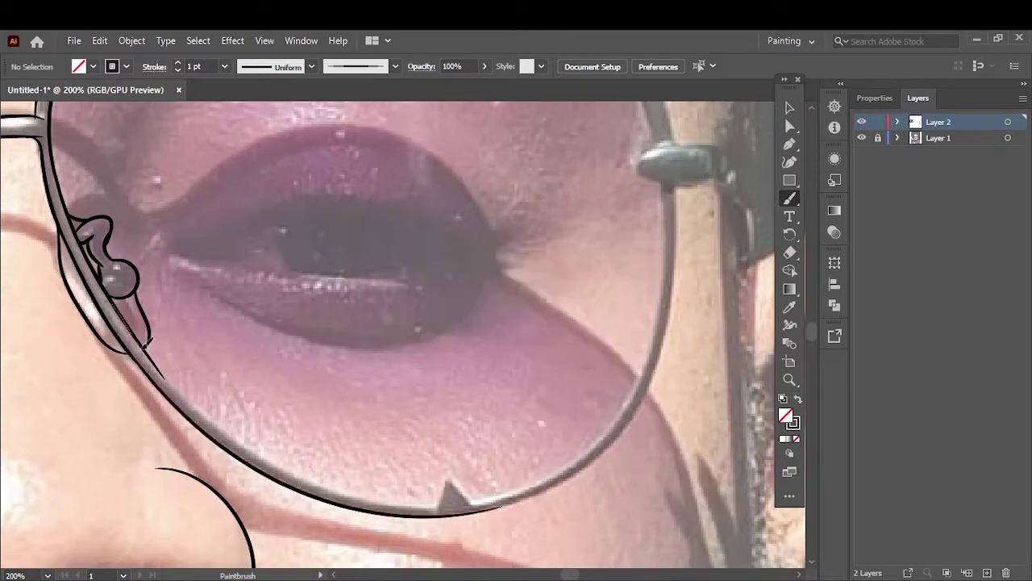
{"action": "mouse_move", "coordinate": [659, 179]}
{"action": "left_mouse_down"}
{"action": "mouse_move", "coordinate": [642, 379]}
{"action": "mouse_move", "coordinate": [464, 504]}
{"action": "left_mouse_up"}
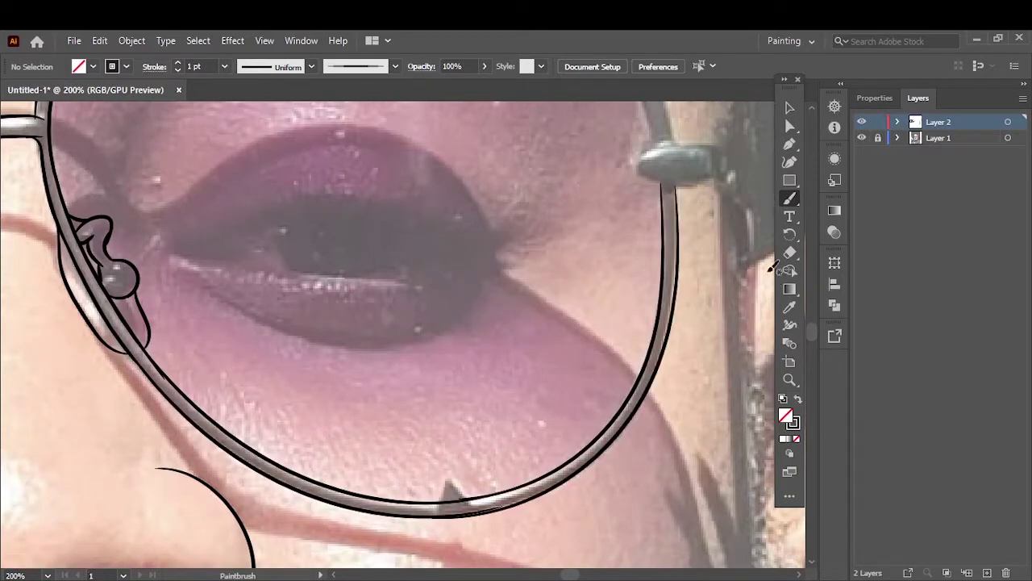
Step: Zoom in on the right hinge and outline it
{"action": "scroll", "coordinate": [770, 260], "scroll_direction": "up", "scroll_amount": 1, "text": "alt"}
{"action": "left_click_drag", "start_coordinate": [770, 260], "coordinate": [553, 311]}
{"action": "mouse_move", "coordinate": [456, 381]}
{"action": "left_mouse_down"}
{"action": "mouse_move", "coordinate": [576, 563]}
{"action": "mouse_move", "coordinate": [569, 391]}
{"action": "mouse_move", "coordinate": [604, 555]}
{"action": "left_mouse_up"}
{"action": "scroll", "coordinate": [599, 490], "scroll_direction": "down", "scroll_amount": 5}
{"action": "scroll", "coordinate": [561, 352], "scroll_direction": "up", "scroll_amount": 5}
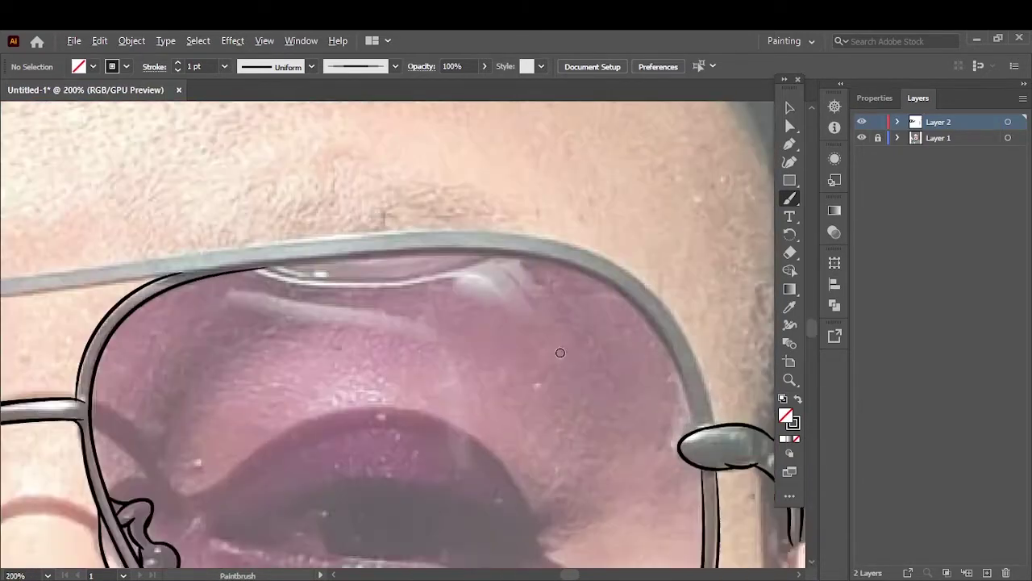
{"action": "scroll", "coordinate": [561, 353], "scroll_direction": "up", "scroll_amount": 1}
{"action": "left_click_drag", "start_coordinate": [641, 317], "coordinate": [684, 394]}
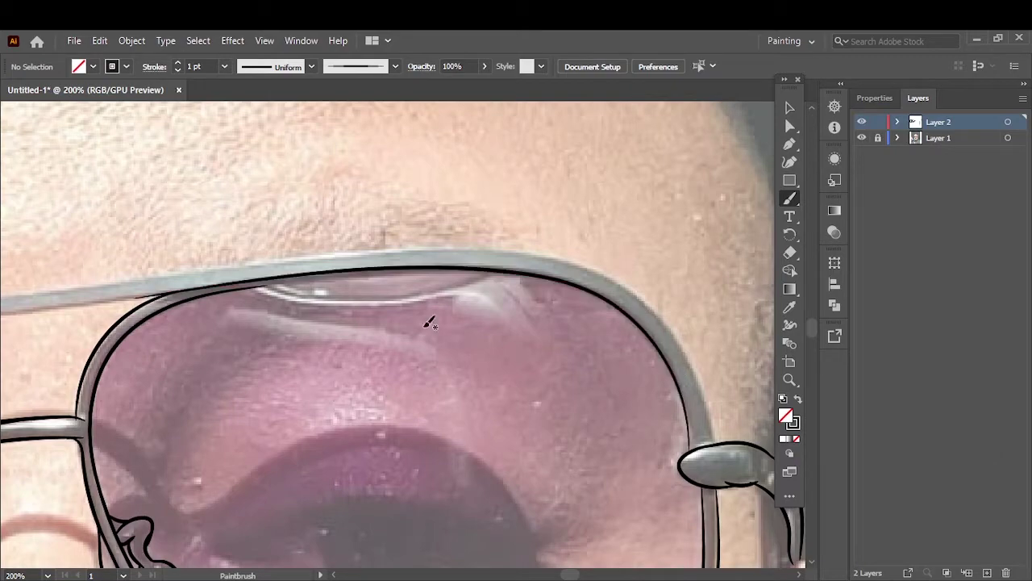
Step: Trace the rim upward from the hinge along the upper lens edge
{"action": "scroll", "coordinate": [712, 463], "scroll_direction": "up", "scroll_amount": 3}
{"action": "left_click_drag", "start_coordinate": [646, 435], "coordinate": [627, 262]}
{"action": "scroll", "coordinate": [626, 262], "scroll_direction": "down", "scroll_amount": 8}
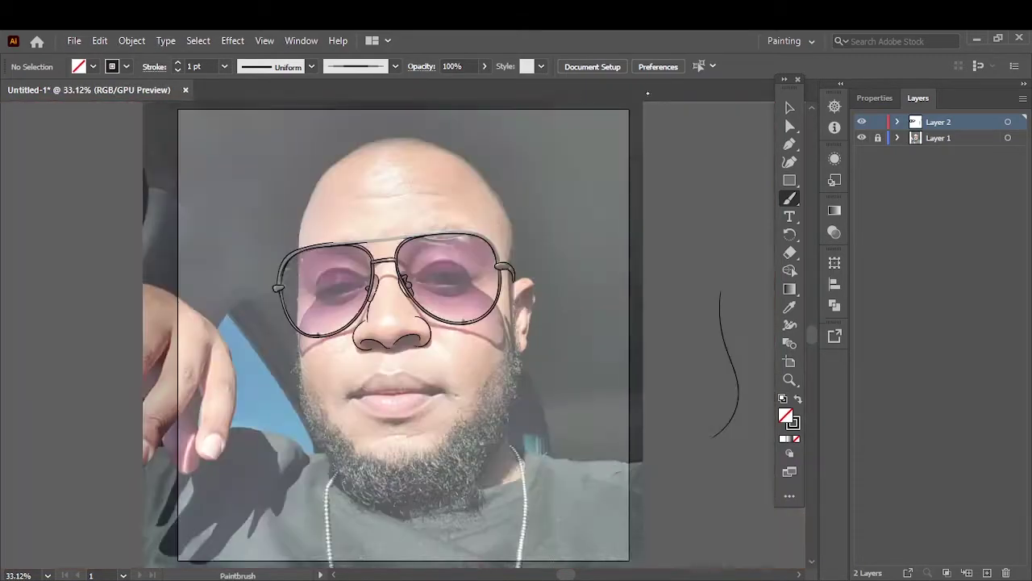
{"action": "scroll", "coordinate": [272, 416], "scroll_direction": "up", "scroll_amount": 6}
{"action": "left_click_drag", "start_coordinate": [355, 375], "coordinate": [356, 374]}
{"action": "scroll", "coordinate": [284, 259], "scroll_direction": "down", "scroll_amount": 1}
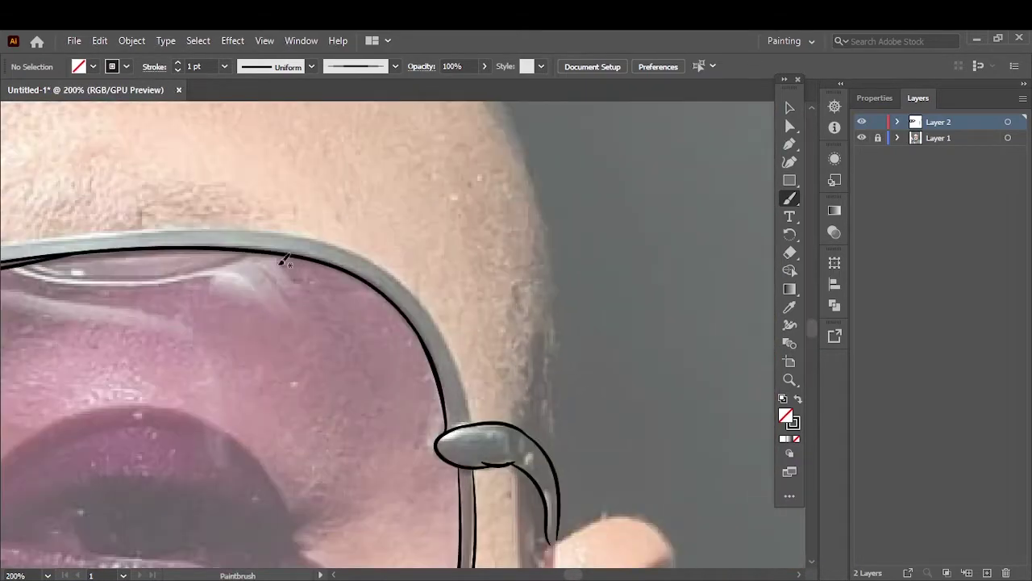
{"action": "left_click_drag", "start_coordinate": [476, 421], "coordinate": [477, 419]}
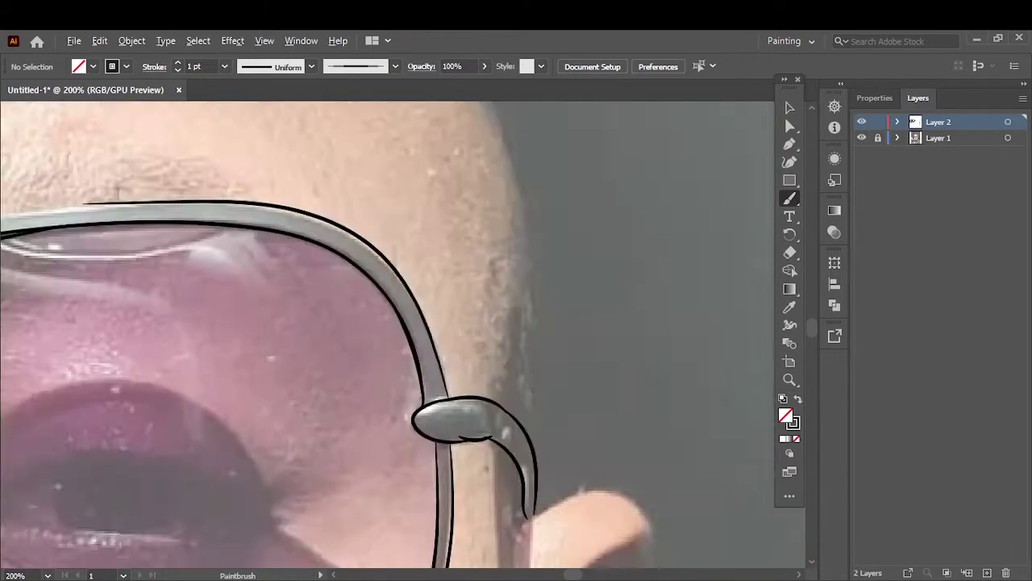
Step: Outline the top bridge bar
{"action": "scroll", "coordinate": [113, 303], "scroll_direction": "down", "scroll_amount": 1}
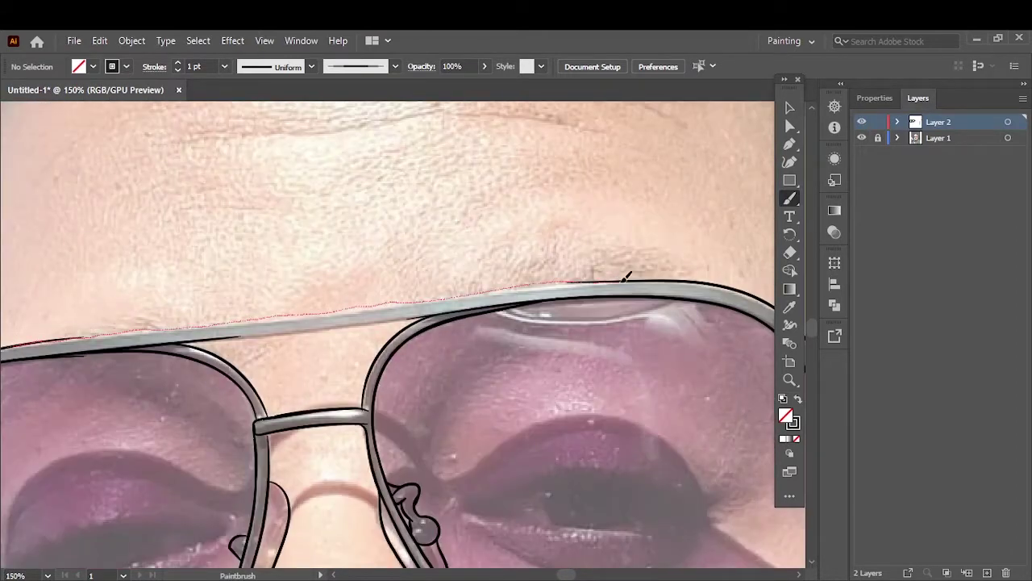
{"action": "left_click_drag", "start_coordinate": [627, 277], "coordinate": [629, 275]}
{"action": "left_click_drag", "start_coordinate": [374, 320], "coordinate": [375, 319]}
Step: Switch to the Eraser tool and confirm its size settings
{"action": "scroll", "coordinate": [456, 306], "scroll_direction": "up", "scroll_amount": 2}
{"action": "key", "text": "shift+e"}
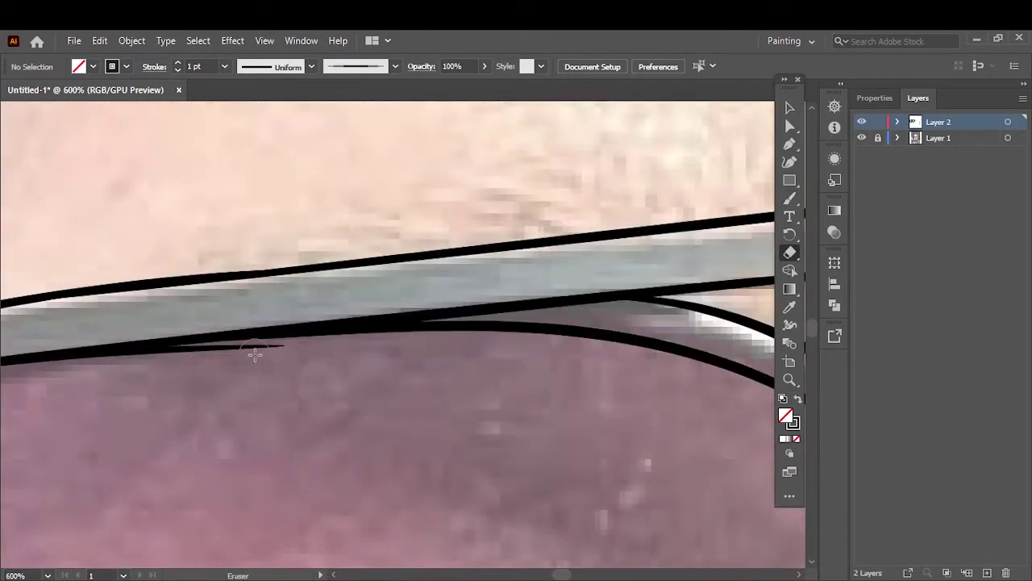
{"action": "scroll", "coordinate": [445, 299], "scroll_direction": "down", "scroll_amount": 1}
{"action": "scroll", "coordinate": [444, 299], "scroll_direction": "up", "scroll_amount": 5}
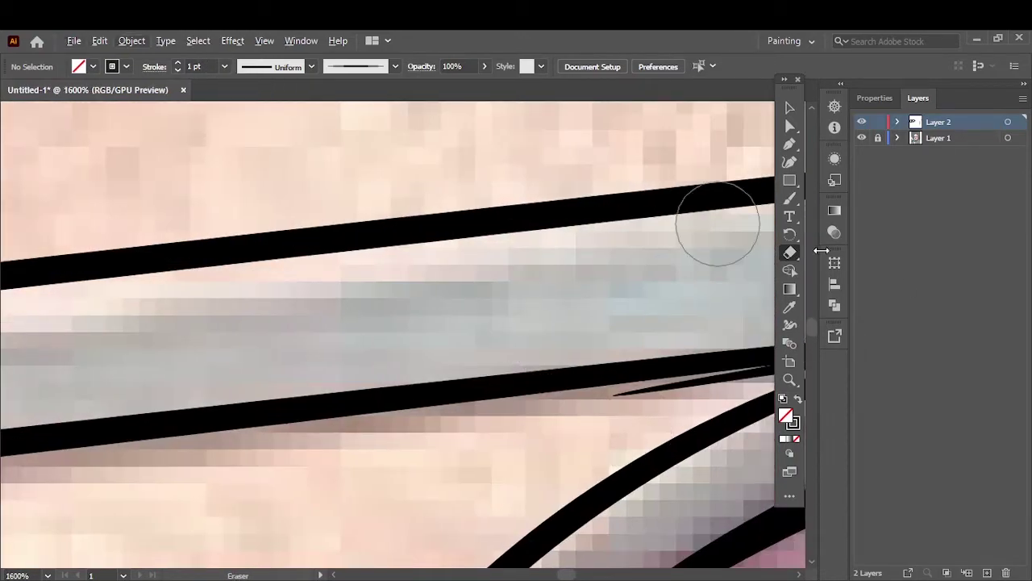
{"action": "double_click", "coordinate": [789, 252]}
{"action": "left_click", "coordinate": [593, 399]}
Step: Erase the stray slivers below and above the top bar
{"action": "scroll", "coordinate": [592, 399], "scroll_direction": "down", "scroll_amount": 2}
{"action": "left_click_drag", "start_coordinate": [383, 387], "coordinate": [480, 384]}
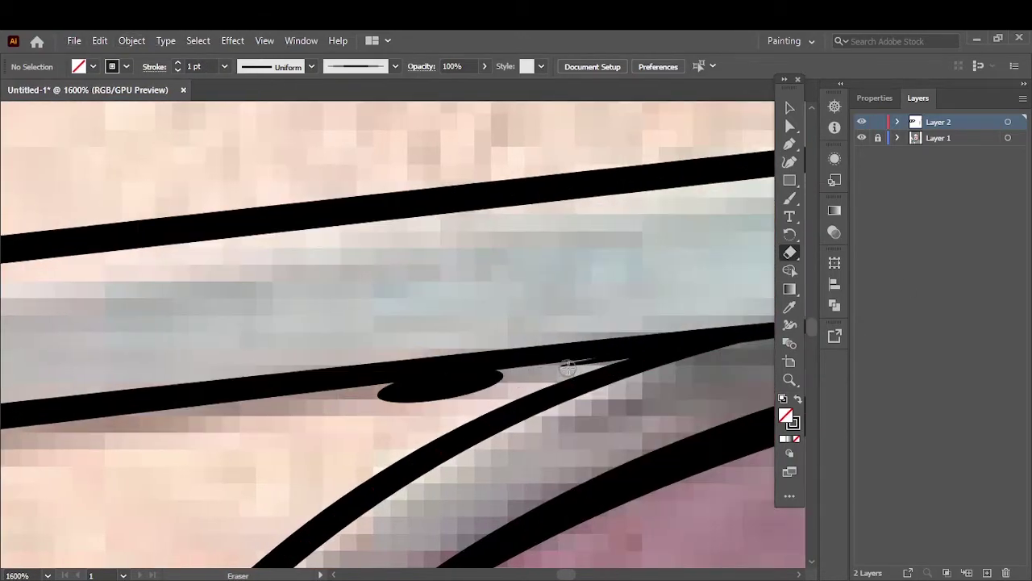
{"action": "key", "text": "v"}
{"action": "scroll", "coordinate": [662, 338], "scroll_direction": "down", "scroll_amount": 1}
{"action": "key", "text": "shift+e"}
{"action": "left_click_drag", "start_coordinate": [231, 380], "coordinate": [532, 355]}
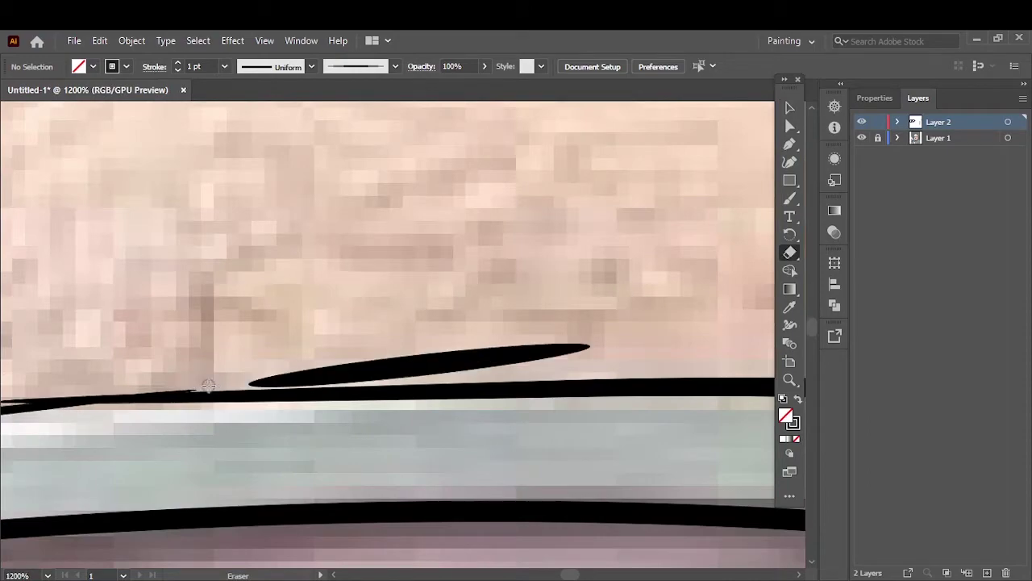
{"action": "scroll", "coordinate": [369, 362], "scroll_direction": "up", "scroll_amount": 1}
{"action": "left_click_drag", "start_coordinate": [387, 379], "coordinate": [726, 371]}
{"action": "key", "text": "v"}
{"action": "scroll", "coordinate": [510, 375], "scroll_direction": "down", "scroll_amount": 9}
Step: Trace the vertical edge beside the frame and a small curve next to it
{"action": "scroll", "coordinate": [399, 339], "scroll_direction": "up", "scroll_amount": 3}
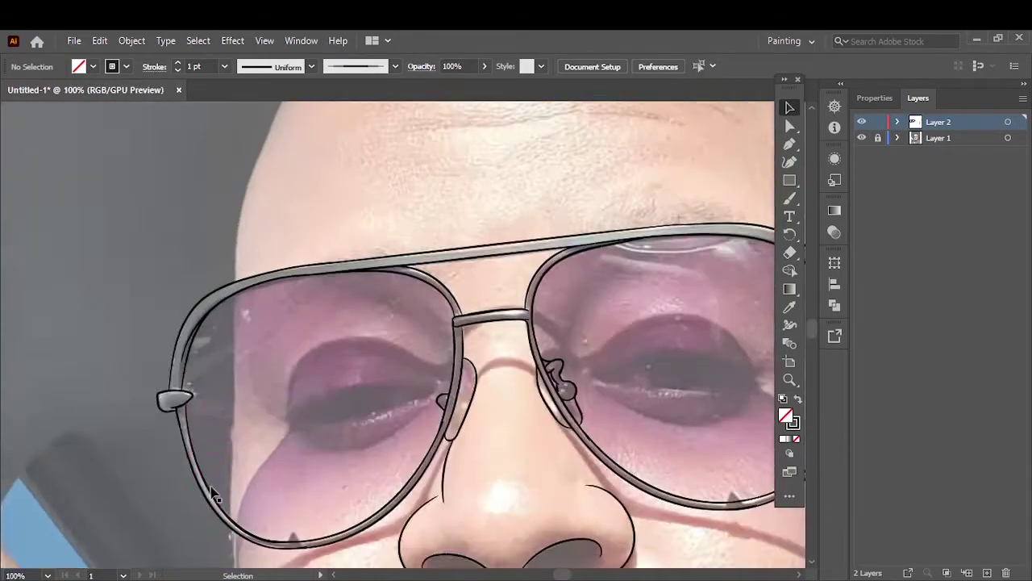
{"action": "scroll", "coordinate": [398, 338], "scroll_direction": "down", "scroll_amount": 2}
{"action": "scroll", "coordinate": [287, 346], "scroll_direction": "up", "scroll_amount": 3}
{"action": "scroll", "coordinate": [275, 202], "scroll_direction": "up", "scroll_amount": 1}
{"action": "key", "text": "b"}
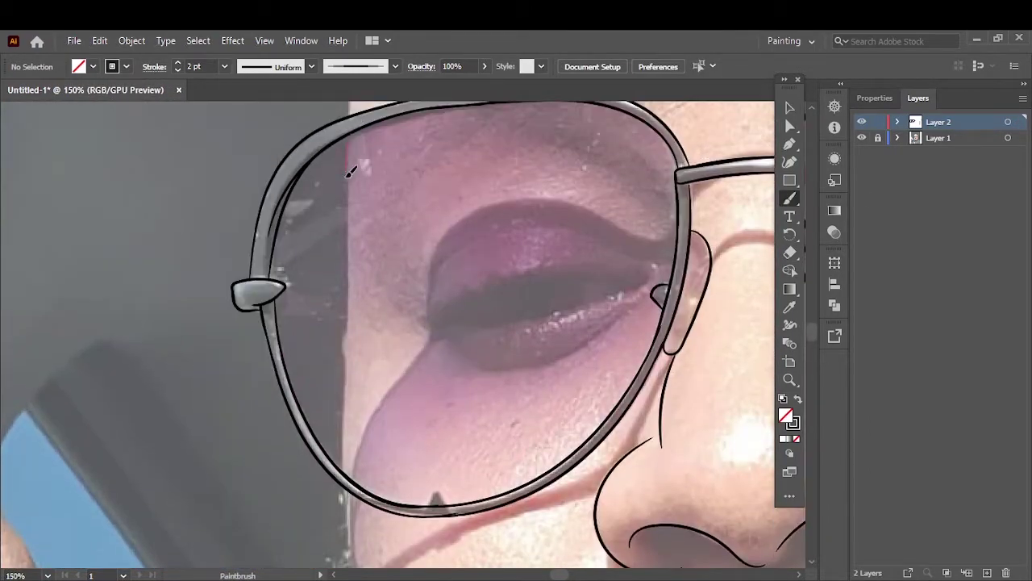
{"action": "left_click_drag", "start_coordinate": [349, 444], "coordinate": [346, 474]}
{"action": "scroll", "coordinate": [311, 325], "scroll_direction": "up", "scroll_amount": 4}
{"action": "left_click_drag", "start_coordinate": [375, 266], "coordinate": [376, 439]}
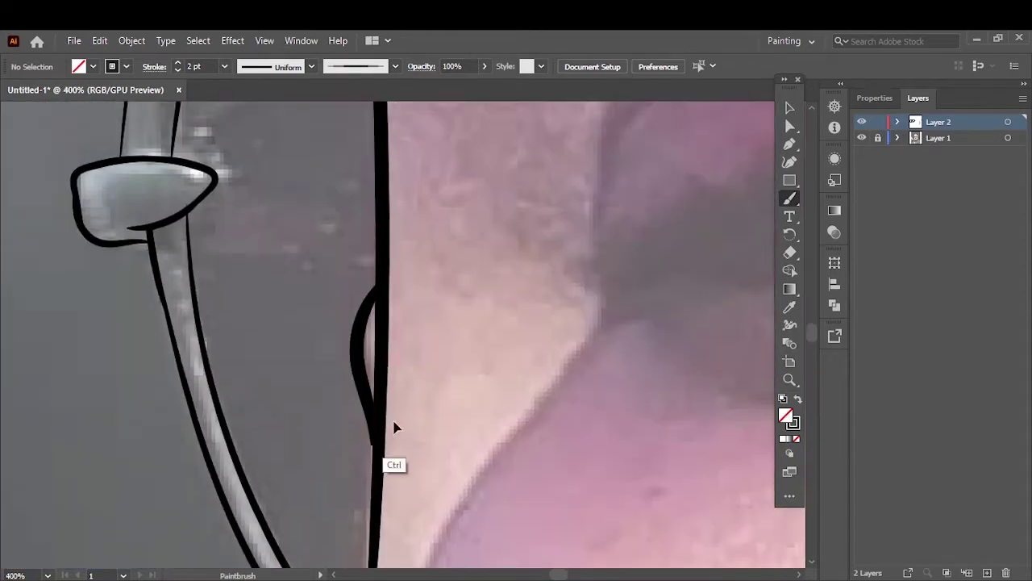
{"action": "scroll", "coordinate": [278, 365], "scroll_direction": "down", "scroll_amount": 3}
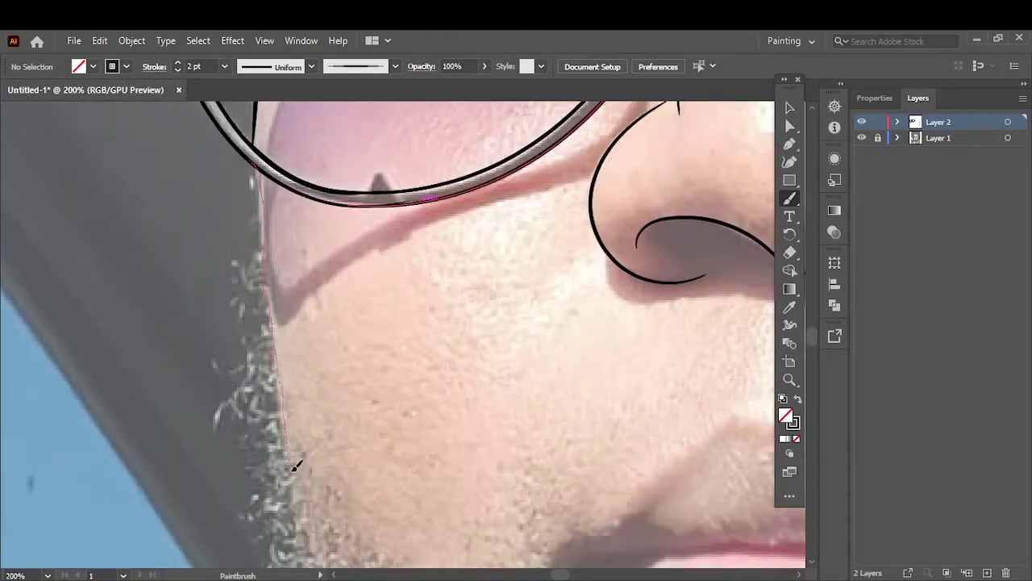
Step: Trace the left cheek edge down to the beard and the left side of the head
{"action": "left_click_drag", "start_coordinate": [295, 467], "coordinate": [295, 467]}
{"action": "scroll", "coordinate": [295, 468], "scroll_direction": "down", "scroll_amount": 5}
{"action": "scroll", "coordinate": [283, 355], "scroll_direction": "up", "scroll_amount": 5}
{"action": "scroll", "coordinate": [291, 545], "scroll_direction": "up", "scroll_amount": 1}
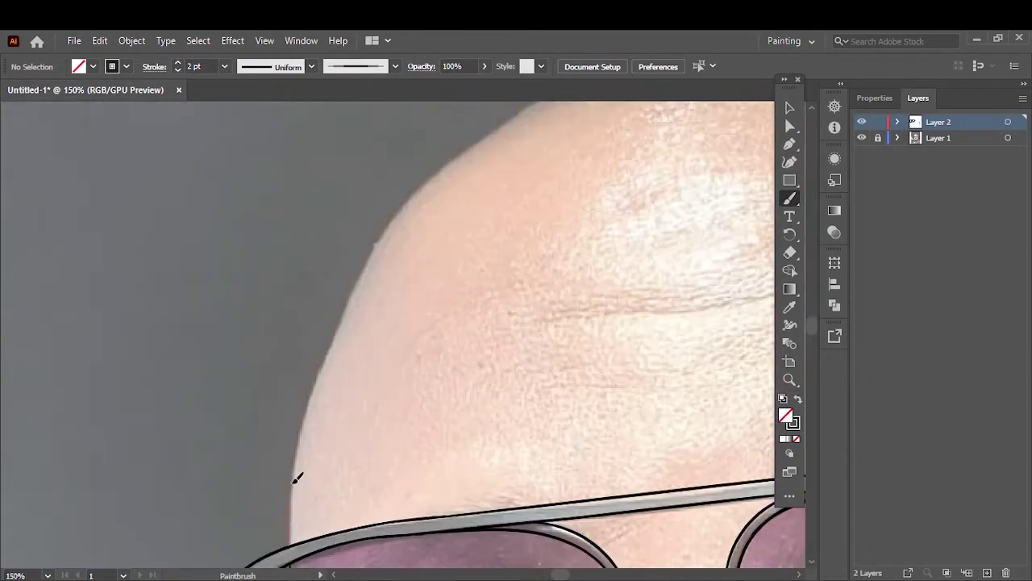
{"action": "left_click_drag", "start_coordinate": [415, 190], "coordinate": [417, 185]}
{"action": "scroll", "coordinate": [266, 294], "scroll_direction": "up", "scroll_amount": 5}
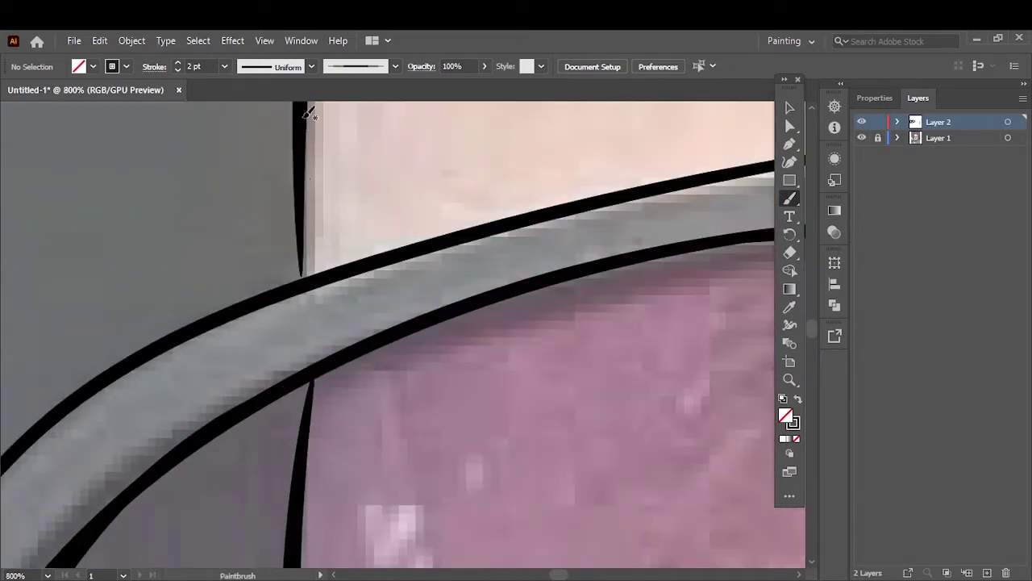
{"action": "left_click_drag", "start_coordinate": [308, 112], "coordinate": [296, 541]}
{"action": "scroll", "coordinate": [323, 286], "scroll_direction": "down", "scroll_amount": 3}
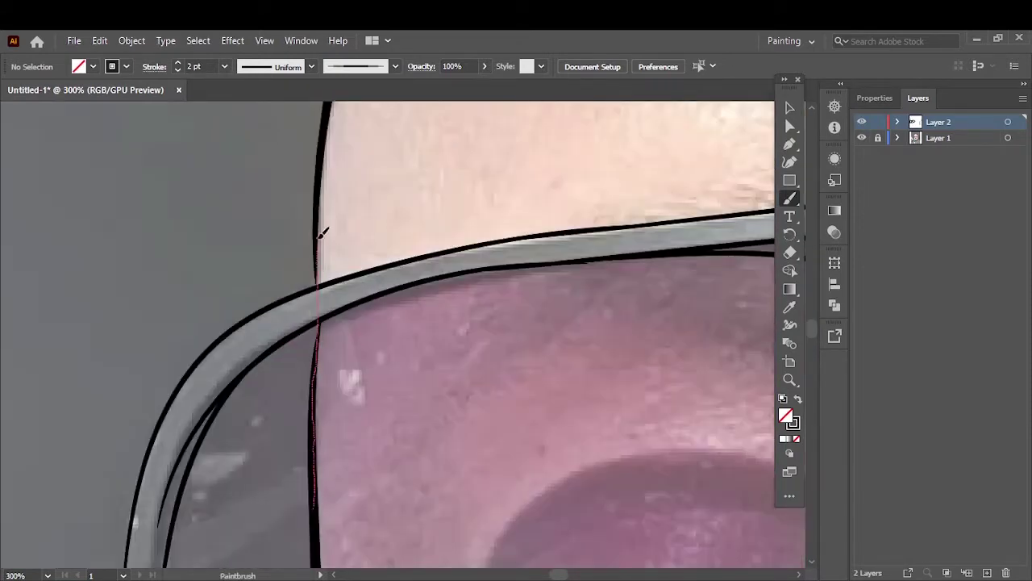
{"action": "scroll", "coordinate": [321, 234], "scroll_direction": "up", "scroll_amount": 2}
{"action": "scroll", "coordinate": [321, 209], "scroll_direction": "up", "scroll_amount": 3}
Step: Select all strokes and apply an Object menu command
{"action": "key", "text": "v"}
{"action": "key", "text": "ctrl+a"}
{"action": "left_click", "coordinate": [131, 40]}
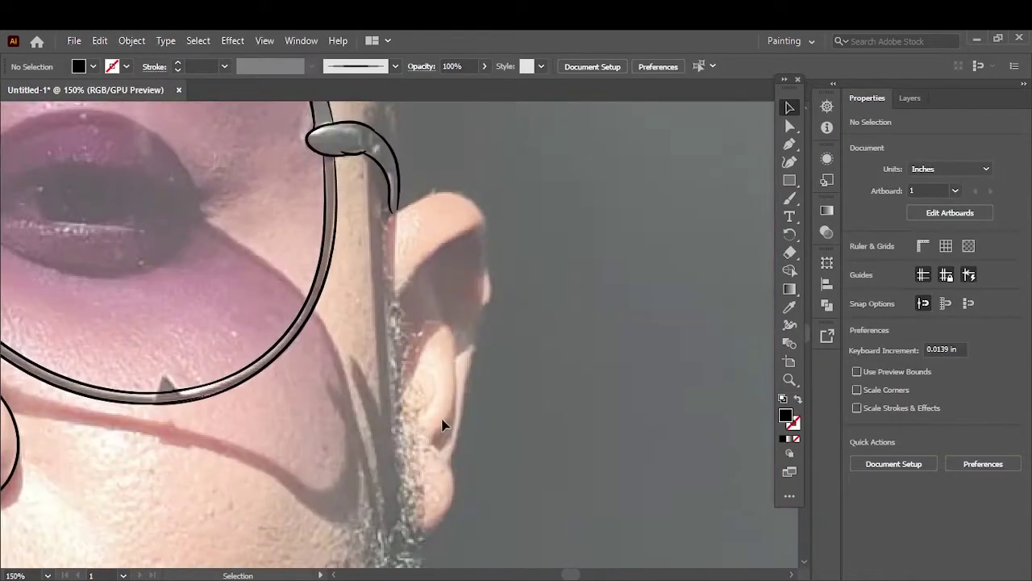
{"action": "scroll", "coordinate": [442, 425], "scroll_direction": "down", "scroll_amount": 1}
Step: Trace the right ear's outer edge and the right head outline
{"action": "key", "text": "b"}
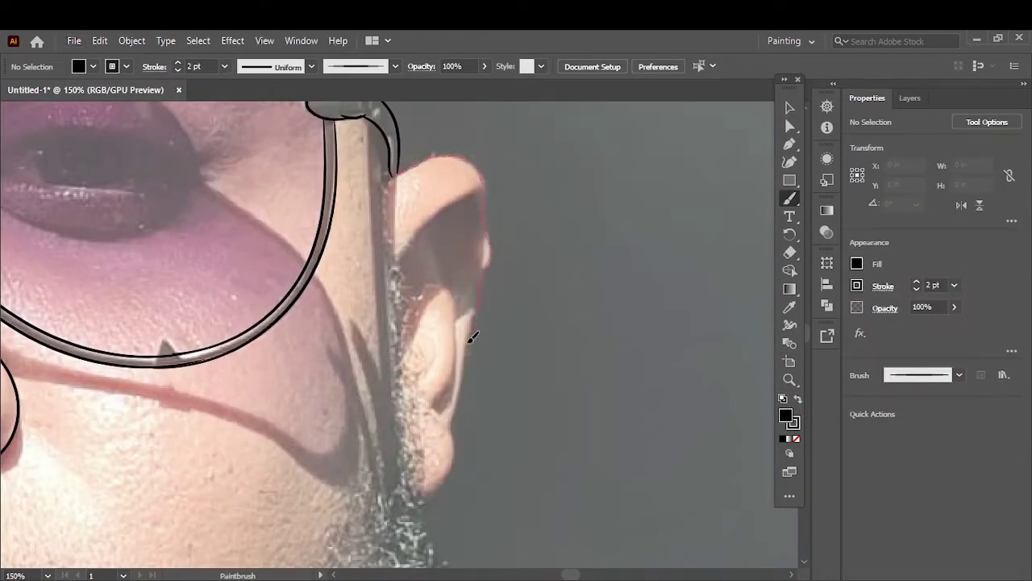
{"action": "scroll", "coordinate": [484, 341], "scroll_direction": "up", "scroll_amount": 1}
{"action": "left_click_drag", "start_coordinate": [383, 512], "coordinate": [421, 394]}
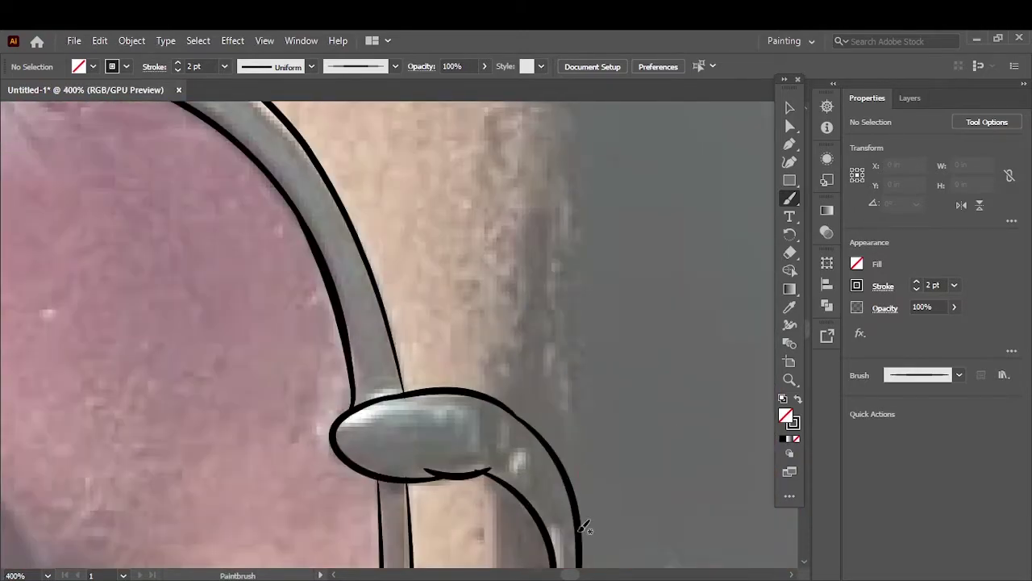
{"action": "left_click_drag", "start_coordinate": [584, 526], "coordinate": [579, 161]}
{"action": "left_click_drag", "start_coordinate": [612, 374], "coordinate": [526, 226]}
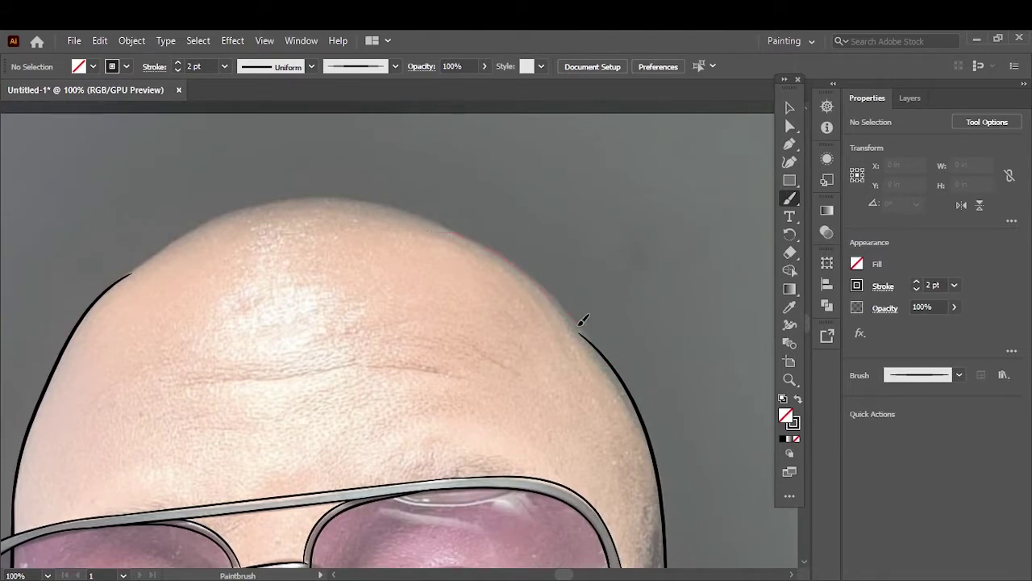
Step: Draw the black top-of-head curve, undoing and redrawing the stroke once
{"action": "left_click_drag", "start_coordinate": [582, 321], "coordinate": [583, 323]}
{"action": "key", "text": "ctrl+plus"}
{"action": "left_click_drag", "start_coordinate": [624, 271], "coordinate": [625, 273]}
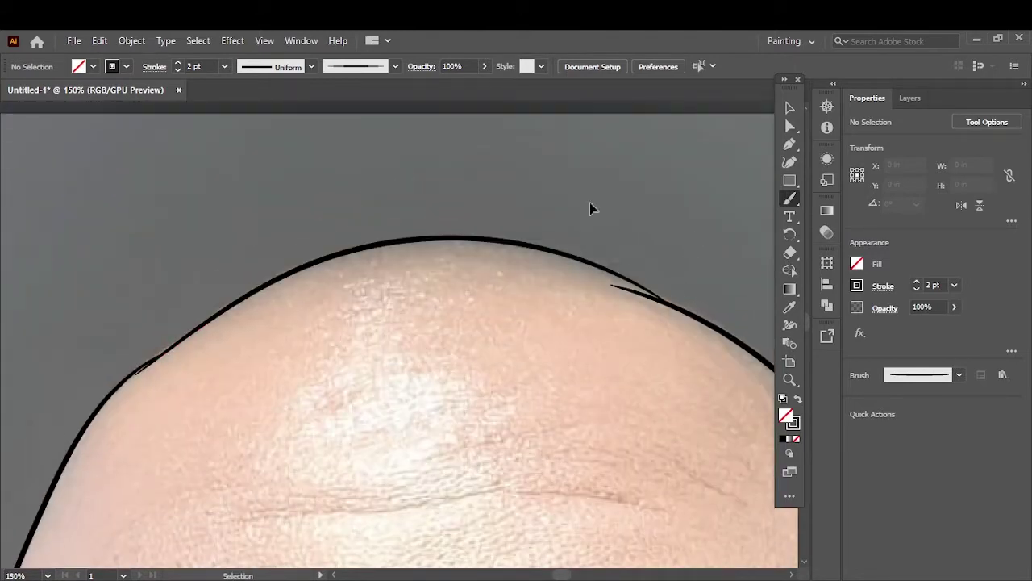
{"action": "key", "text": "ctrl+z"}
{"action": "left_click_drag", "start_coordinate": [412, 236], "coordinate": [611, 284]}
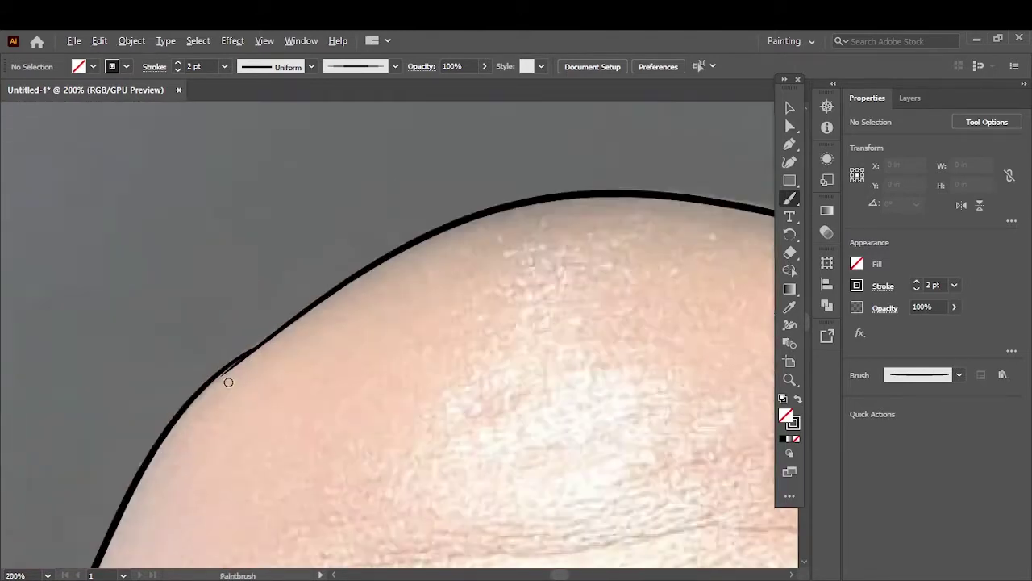
{"action": "key", "text": "ctrl+0"}
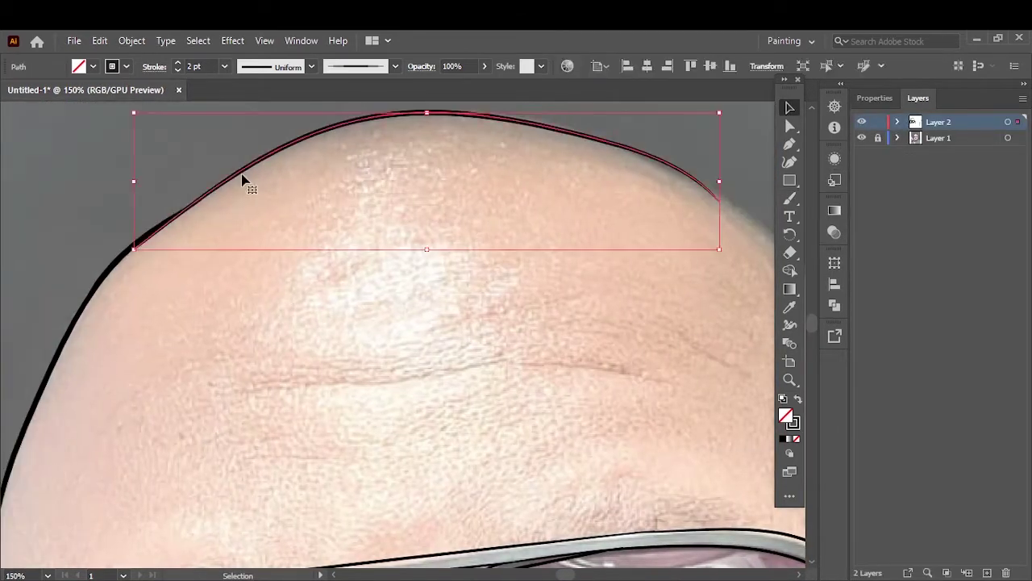
{"action": "left_click_drag", "start_coordinate": [715, 235], "coordinate": [761, 266]}
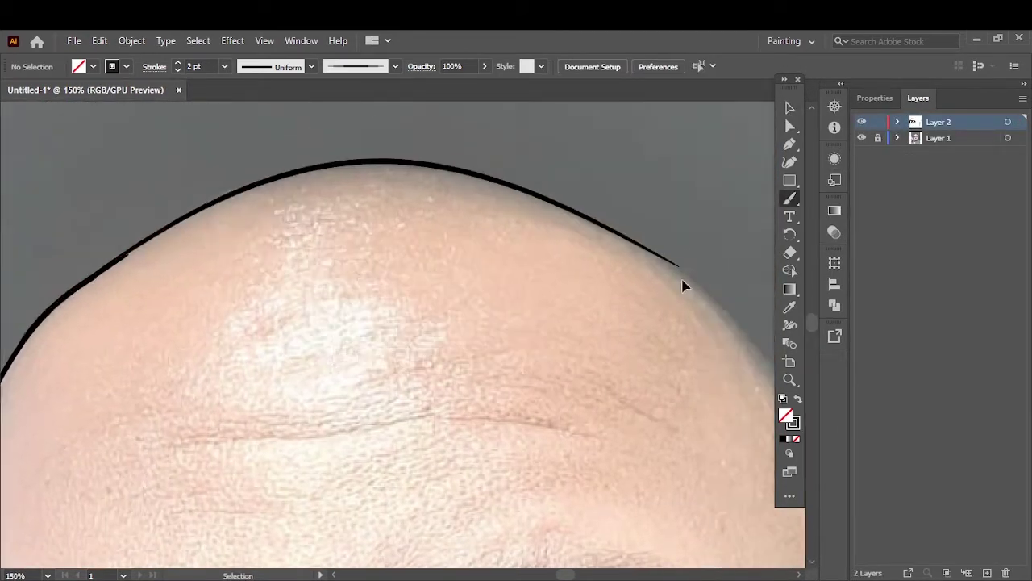
Step: Trace the right edge of the head down to join the glasses temple
{"action": "left_click_drag", "start_coordinate": [683, 286], "coordinate": [363, 175]}
{"action": "mouse_move", "coordinate": [350, 109]}
{"action": "left_mouse_down"}
{"action": "mouse_move", "coordinate": [641, 413]}
{"action": "mouse_move", "coordinate": [641, 427]}
{"action": "left_mouse_up"}
{"action": "scroll", "coordinate": [640, 428], "scroll_direction": "down", "scroll_amount": 3}
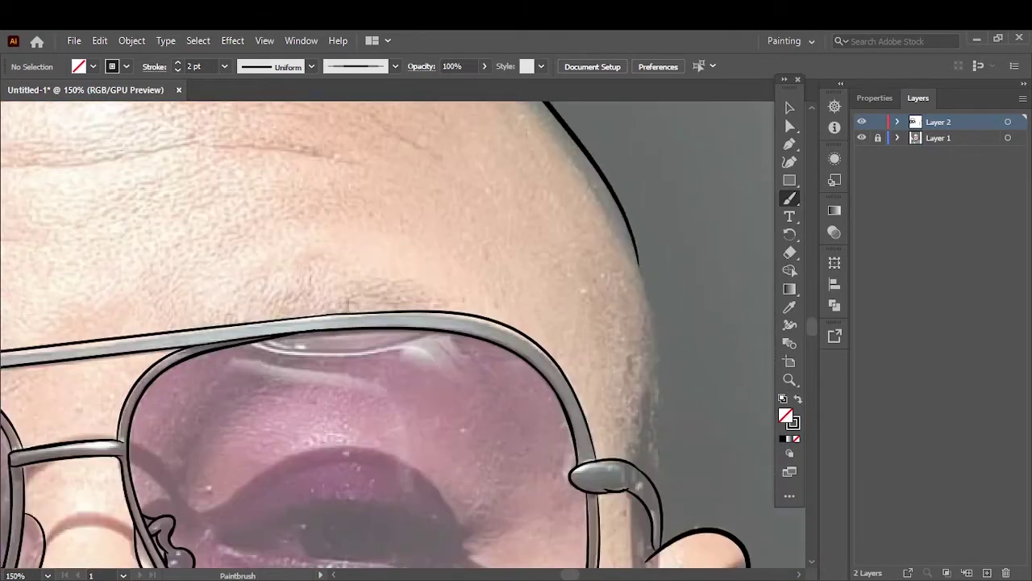
{"action": "left_click_drag", "start_coordinate": [655, 386], "coordinate": [663, 448]}
{"action": "scroll", "coordinate": [664, 422], "scroll_direction": "up", "scroll_amount": 3}
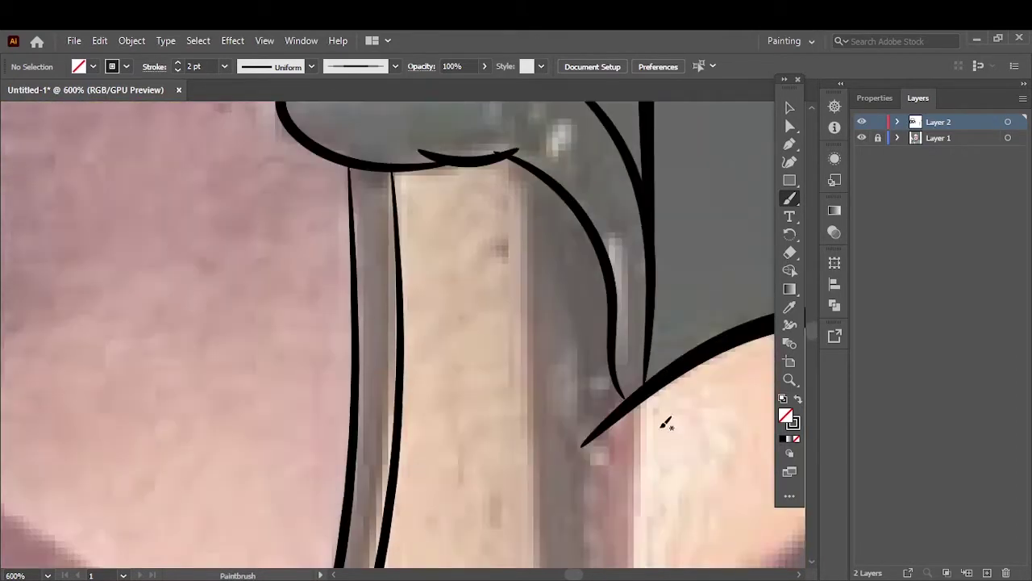
{"action": "scroll", "coordinate": [486, 344], "scroll_direction": "up", "scroll_amount": 3}
{"action": "left_click_drag", "start_coordinate": [670, 165], "coordinate": [668, 212]}
Step: Outline the upper lip and the lip line out to the right mouth corner
{"action": "scroll", "coordinate": [669, 213], "scroll_direction": "down", "scroll_amount": 10}
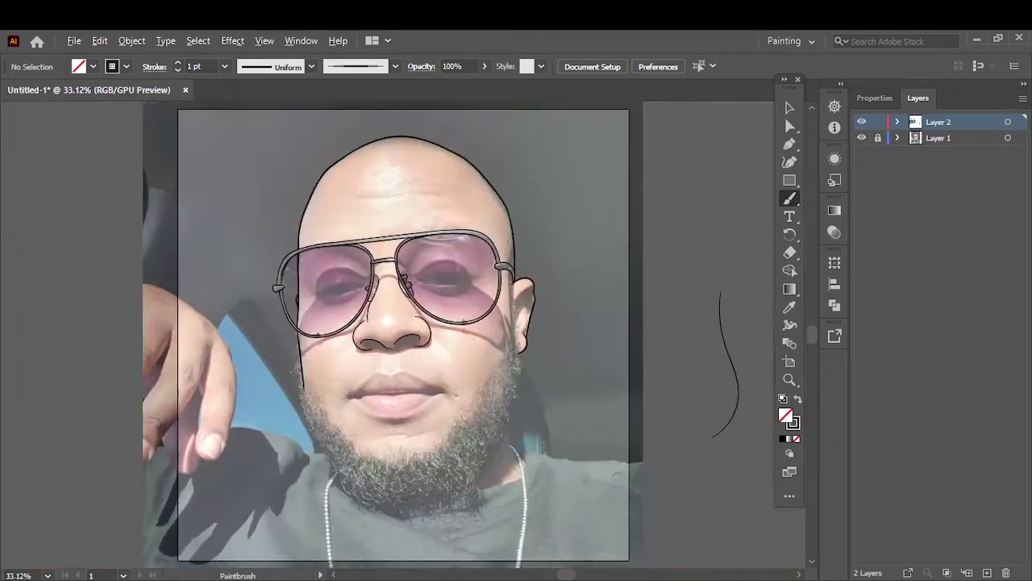
{"action": "scroll", "coordinate": [138, 369], "scroll_direction": "up", "scroll_amount": 5}
{"action": "left_click_drag", "start_coordinate": [141, 372], "coordinate": [352, 216]}
{"action": "left_click_drag", "start_coordinate": [479, 212], "coordinate": [676, 335]}
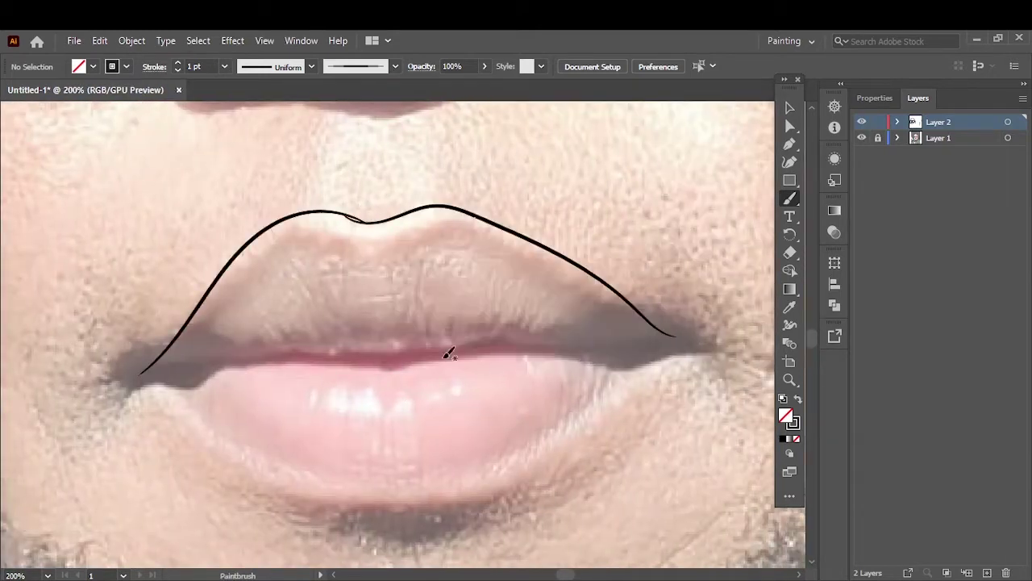
{"action": "left_click_drag", "start_coordinate": [159, 371], "coordinate": [297, 350]}
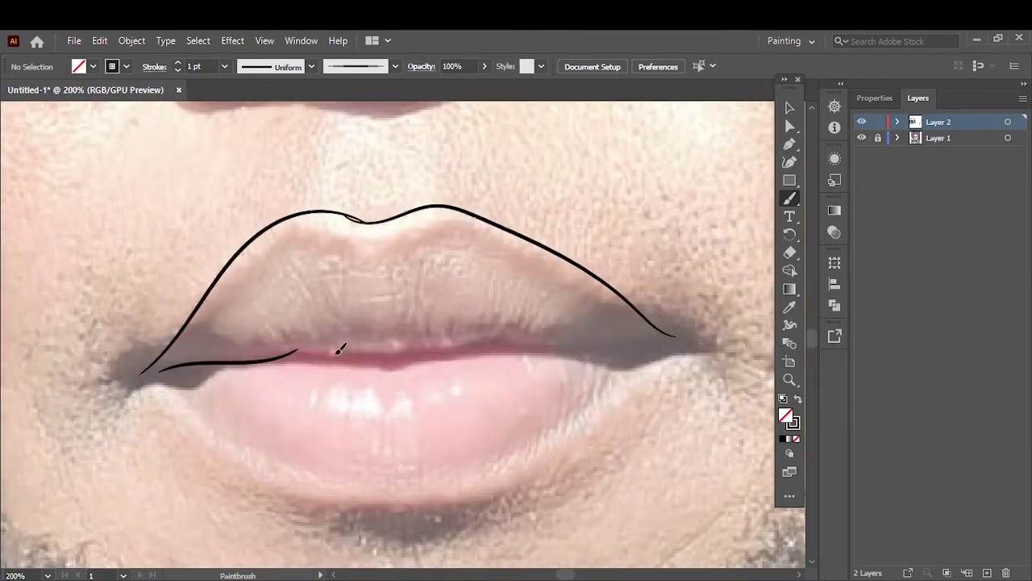
{"action": "left_click_drag", "start_coordinate": [399, 348], "coordinate": [657, 341]}
Step: Draw the lower lip curve and redo the inner upper-lip strokes thinner at 0.75 pt
{"action": "left_click_drag", "start_coordinate": [161, 385], "coordinate": [184, 396]}
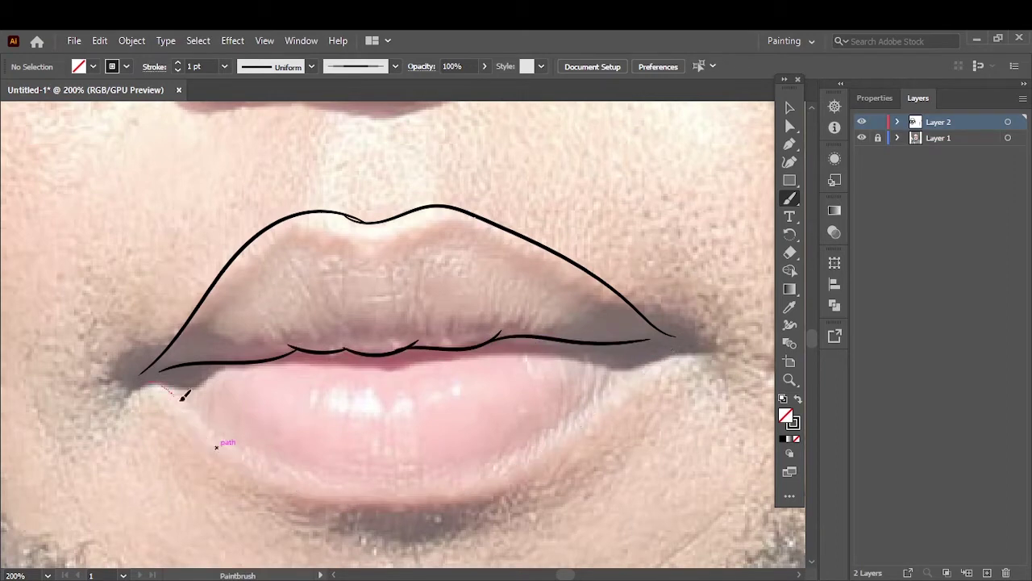
{"action": "left_click_drag", "start_coordinate": [599, 408], "coordinate": [676, 352]}
{"action": "left_click_drag", "start_coordinate": [192, 342], "coordinate": [300, 242]}
{"action": "key", "text": "ctrl+z"}
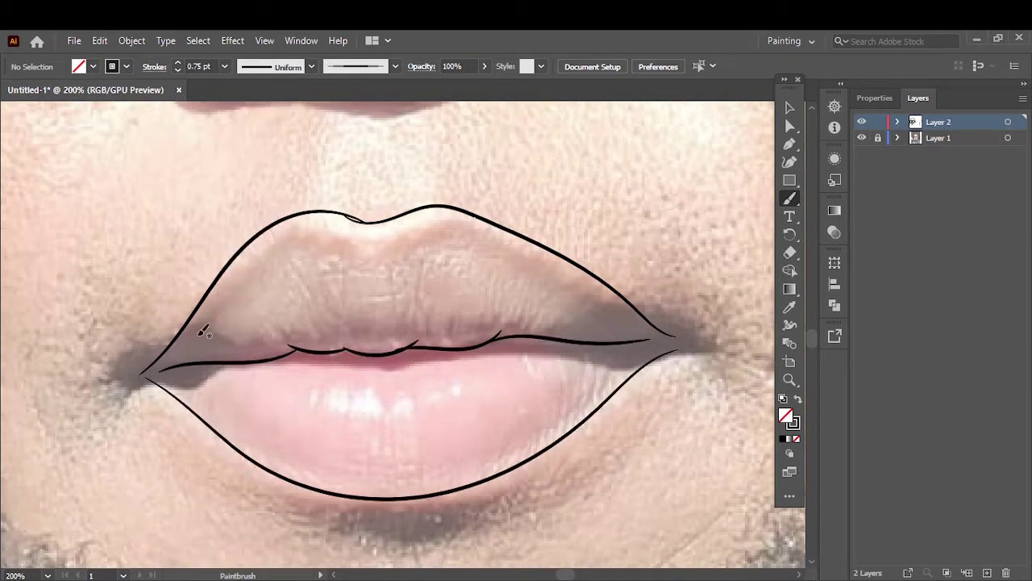
{"action": "left_click_drag", "start_coordinate": [190, 342], "coordinate": [301, 242]}
{"action": "left_click_drag", "start_coordinate": [363, 263], "coordinate": [584, 302]}
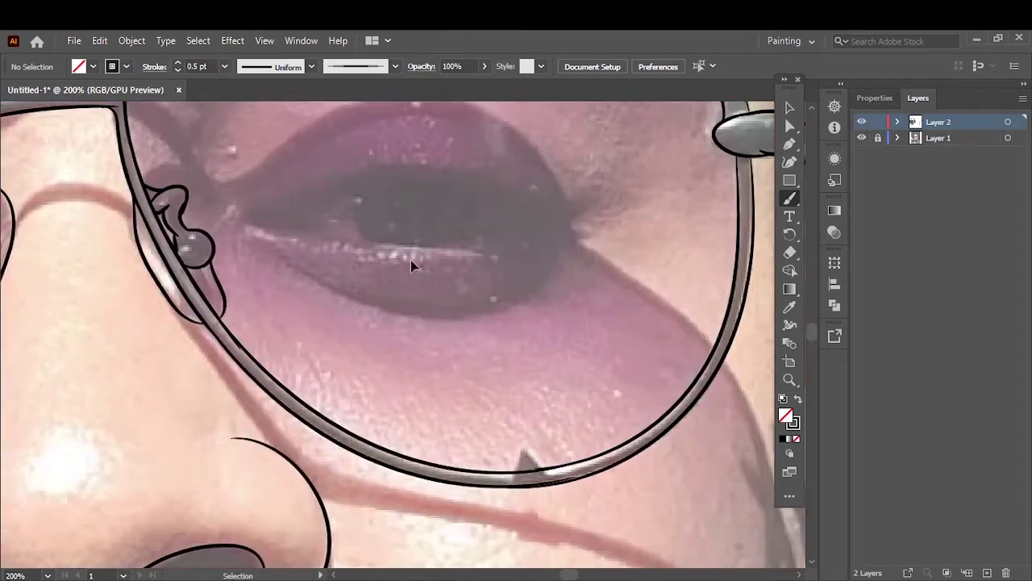
Step: Outline the lower and upper eyelids, the inner eye corner and the eyelid crease
{"action": "mouse_move", "coordinate": [280, 286]}
{"action": "left_mouse_down"}
{"action": "mouse_move", "coordinate": [338, 323]}
{"action": "mouse_move", "coordinate": [551, 313]}
{"action": "left_mouse_up"}
{"action": "mouse_move", "coordinate": [257, 227]}
{"action": "left_mouse_down"}
{"action": "mouse_move", "coordinate": [416, 148]}
{"action": "mouse_move", "coordinate": [522, 191]}
{"action": "left_mouse_up"}
{"action": "scroll", "coordinate": [483, 202], "scroll_direction": "up", "scroll_amount": 1}
{"action": "mouse_move", "coordinate": [284, 220]}
{"action": "left_mouse_down"}
{"action": "mouse_move", "coordinate": [121, 283]}
{"action": "mouse_move", "coordinate": [300, 302]}
{"action": "mouse_move", "coordinate": [356, 325]}
{"action": "left_mouse_up"}
{"action": "left_click_drag", "start_coordinate": [216, 259], "coordinate": [235, 300]}
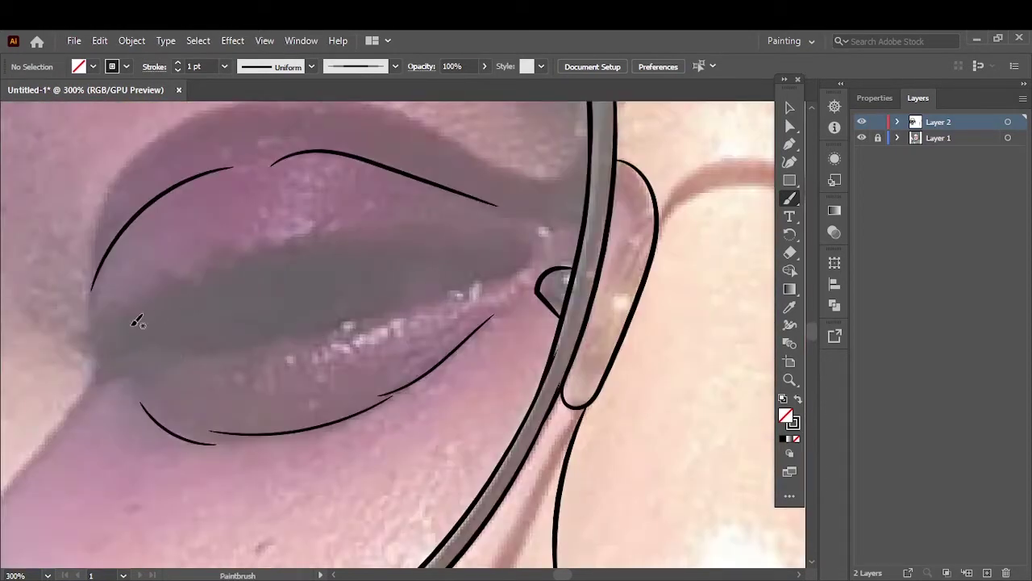
{"action": "mouse_move", "coordinate": [137, 322]}
{"action": "left_mouse_down"}
{"action": "mouse_move", "coordinate": [517, 270]}
{"action": "mouse_move", "coordinate": [484, 319]}
{"action": "left_mouse_up"}
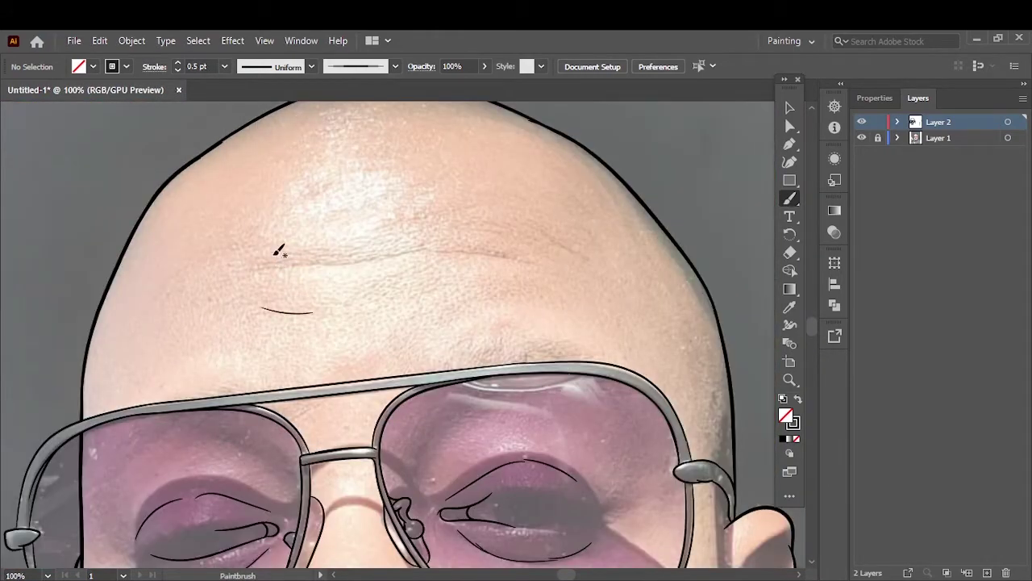
Step: Add thin 0.5 pt wrinkle lines across the forehead and switch to the Pencil tool
{"action": "left_click_drag", "start_coordinate": [399, 211], "coordinate": [513, 232]}
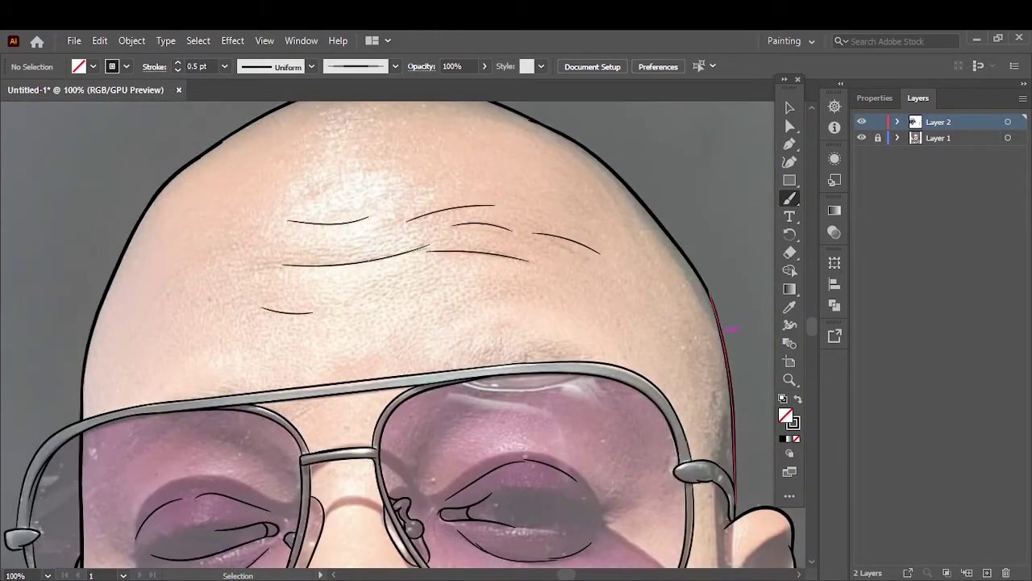
{"action": "key", "text": "ctrl+minus"}
{"action": "key", "text": "ctrl+minus"}
{"action": "key", "text": "ctrl+minus"}
{"action": "left_click", "coordinate": [790, 197]}
{"action": "left_click", "coordinate": [839, 235]}
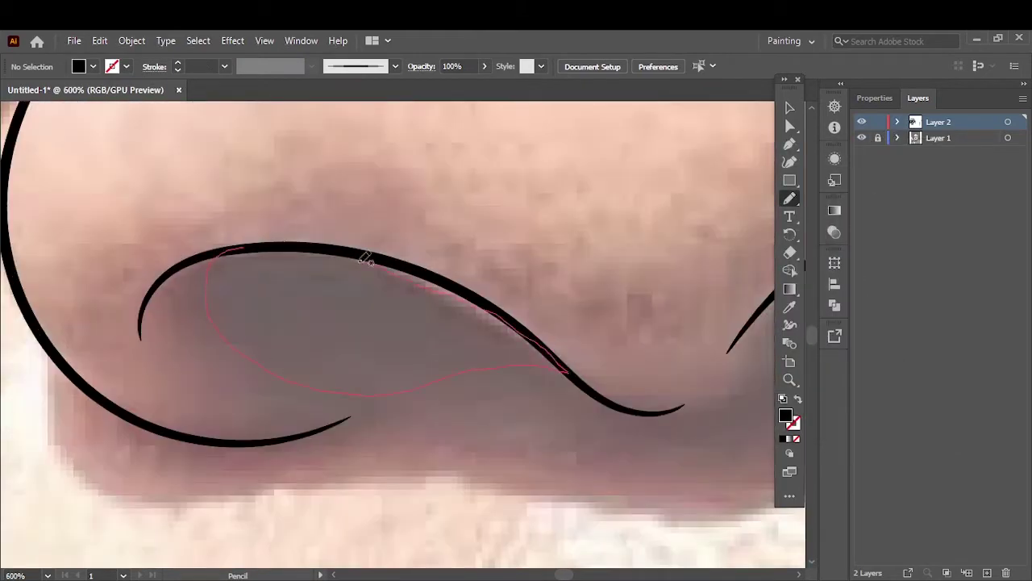
Step: Draw both nostrils as solid black pencil shapes
{"action": "left_click_drag", "start_coordinate": [366, 256], "coordinate": [242, 248]}
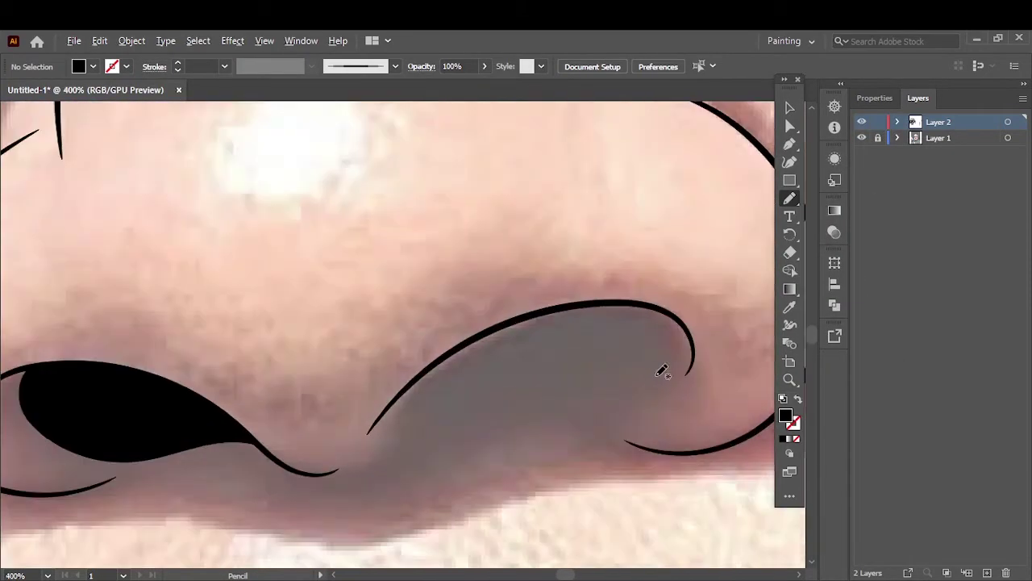
{"action": "left_click_drag", "start_coordinate": [651, 369], "coordinate": [419, 358]}
{"action": "left_click_drag", "start_coordinate": [371, 426], "coordinate": [429, 396]}
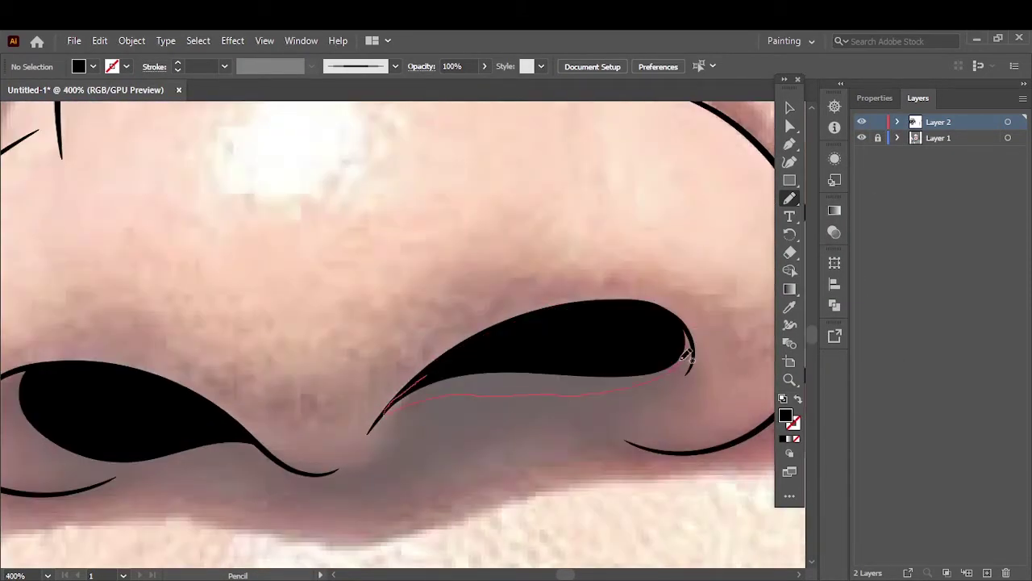
{"action": "key", "text": "ctrl+0"}
{"action": "scroll", "coordinate": [354, 397], "scroll_direction": "up", "scroll_amount": 7}
Step: Fill the left lip corner with a black shape, undoing one unwanted fill
{"action": "left_click_drag", "start_coordinate": [474, 263], "coordinate": [450, 280]}
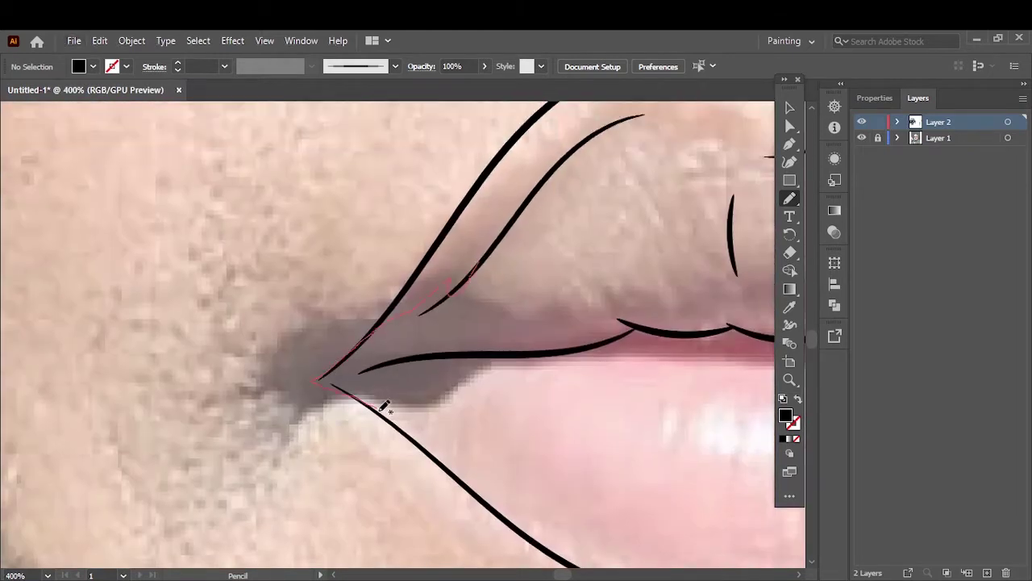
{"action": "mouse_move", "coordinate": [531, 353]}
{"action": "left_mouse_down"}
{"action": "mouse_move", "coordinate": [493, 269]}
{"action": "mouse_move", "coordinate": [411, 355]}
{"action": "left_mouse_up"}
{"action": "key", "text": "ctrl+z"}
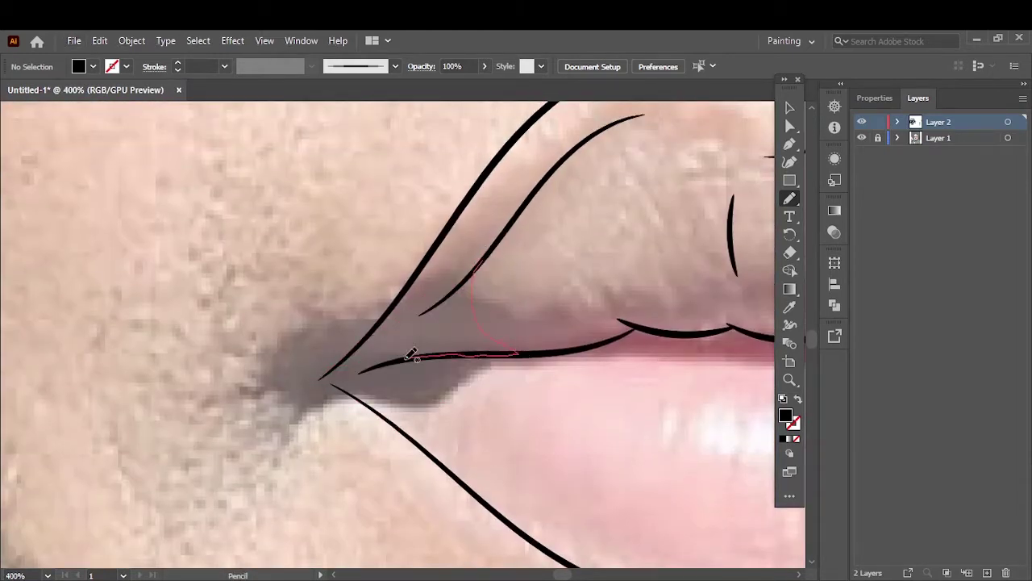
{"action": "left_click_drag", "start_coordinate": [429, 276], "coordinate": [427, 275]}
{"action": "left_click_drag", "start_coordinate": [415, 307], "coordinate": [429, 267]}
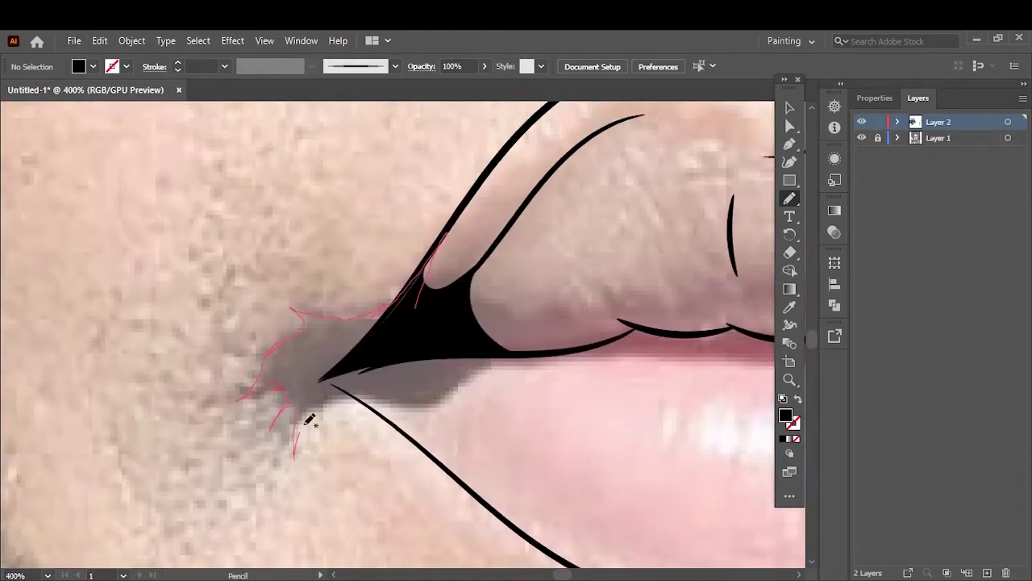
Step: Fill the dark gap between the lips and the right mouth corner, toggling Layer 1 to check
{"action": "left_click_drag", "start_coordinate": [484, 363], "coordinate": [484, 363]}
{"action": "scroll", "coordinate": [484, 362], "scroll_direction": "down", "scroll_amount": 5}
{"action": "scroll", "coordinate": [355, 355], "scroll_direction": "up", "scroll_amount": 6}
{"action": "left_click_drag", "start_coordinate": [112, 379], "coordinate": [379, 299]}
{"action": "scroll", "coordinate": [379, 298], "scroll_direction": "down", "scroll_amount": 4}
{"action": "scroll", "coordinate": [183, 420], "scroll_direction": "up", "scroll_amount": 2}
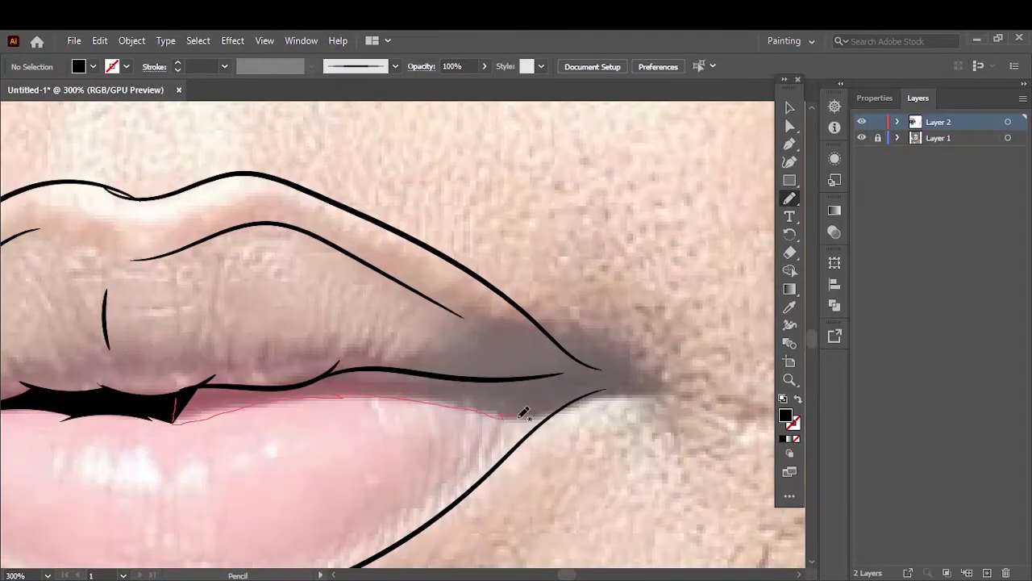
{"action": "left_click_drag", "start_coordinate": [333, 363], "coordinate": [333, 364]}
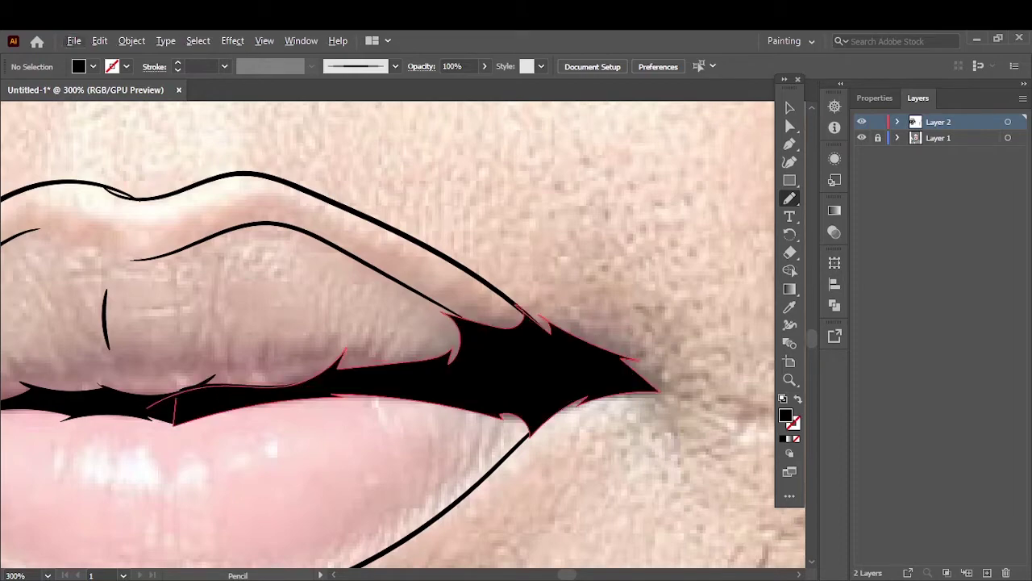
{"action": "scroll", "coordinate": [333, 363], "scroll_direction": "down", "scroll_amount": 5}
{"action": "left_click", "coordinate": [862, 138]}
{"action": "left_click", "coordinate": [862, 137]}
{"action": "scroll", "coordinate": [279, 323], "scroll_direction": "up", "scroll_amount": 1}
{"action": "scroll", "coordinate": [279, 323], "scroll_direction": "up", "scroll_amount": 6}
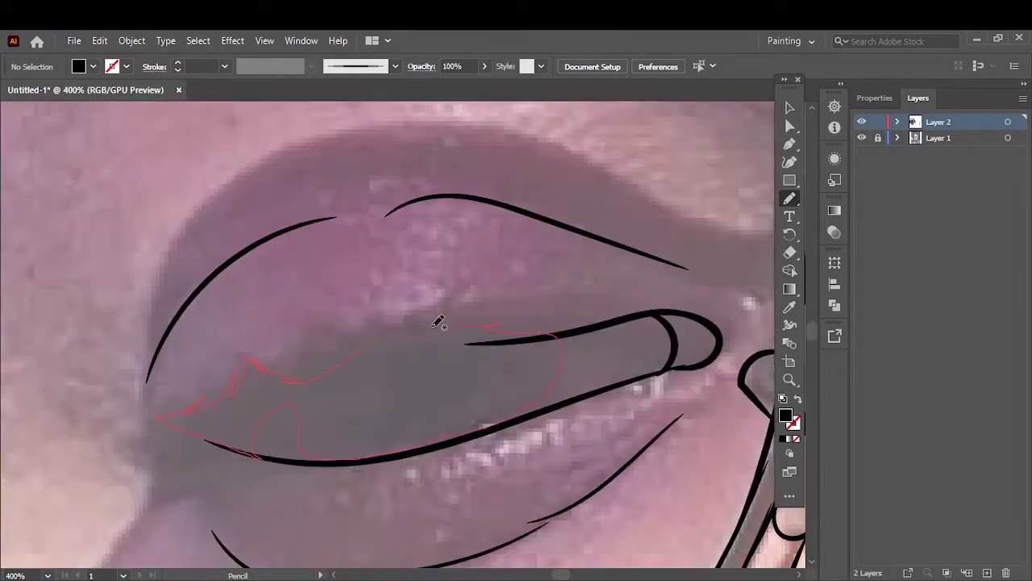
Step: Fill both eye openings black with spiky lashes, then toggle Layer 1 to preview
{"action": "left_click_drag", "start_coordinate": [438, 321], "coordinate": [442, 326]}
{"action": "mouse_move", "coordinate": [565, 333]}
{"action": "left_mouse_down"}
{"action": "mouse_move", "coordinate": [317, 453]}
{"action": "mouse_move", "coordinate": [281, 456]}
{"action": "left_mouse_up"}
{"action": "scroll", "coordinate": [281, 456], "scroll_direction": "down", "scroll_amount": 6}
{"action": "scroll", "coordinate": [231, 333], "scroll_direction": "up", "scroll_amount": 5}
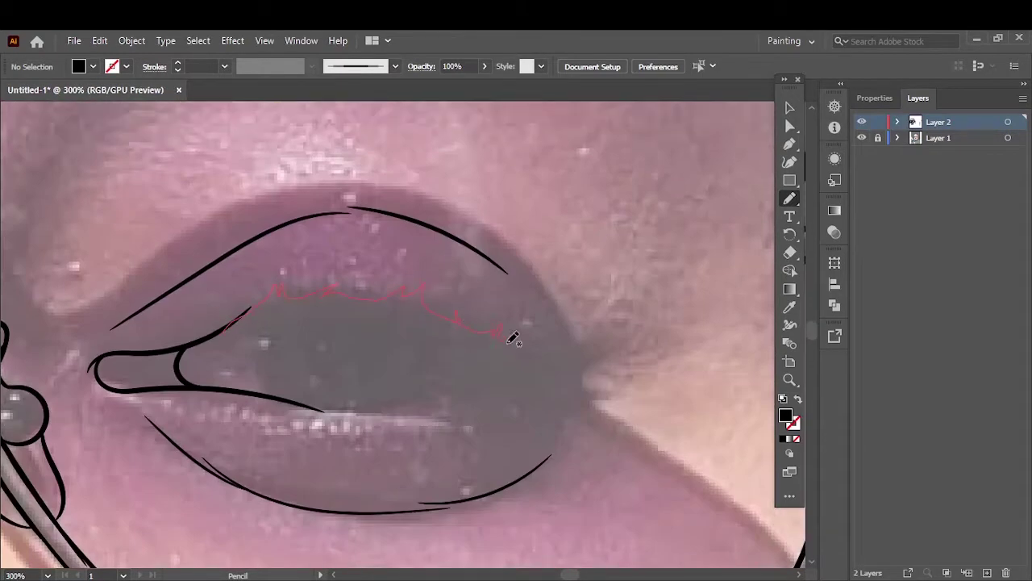
{"action": "left_click_drag", "start_coordinate": [390, 415], "coordinate": [227, 338]}
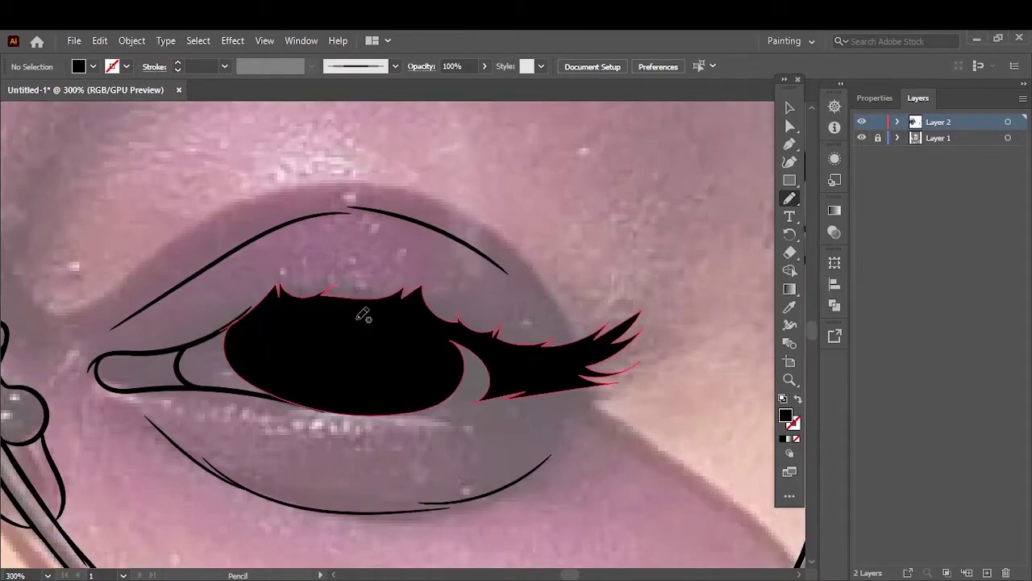
{"action": "key", "text": "ctrl+0"}
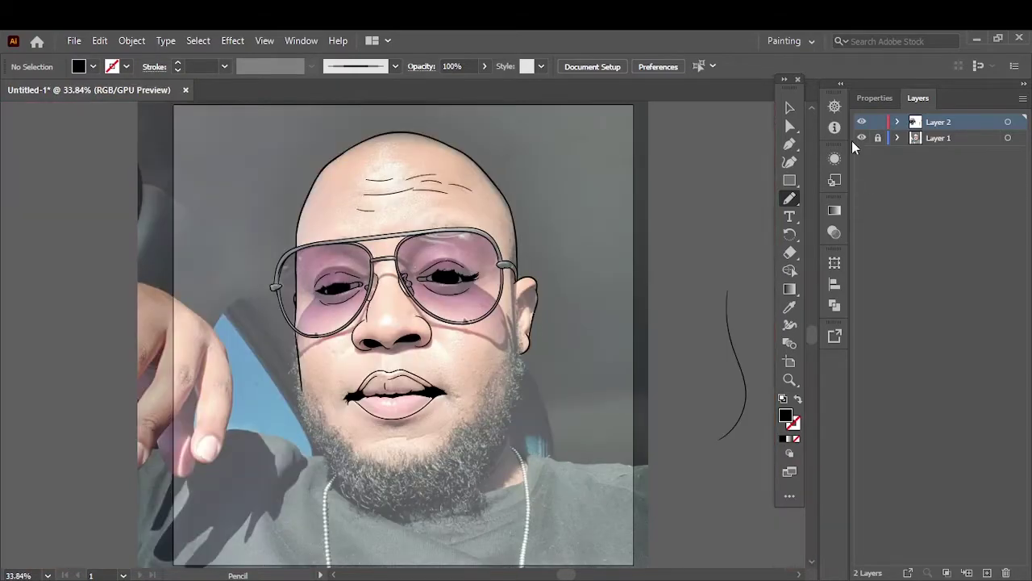
{"action": "left_click", "coordinate": [863, 138]}
{"action": "left_click", "coordinate": [862, 138]}
{"action": "scroll", "coordinate": [465, 279], "scroll_direction": "up", "scroll_amount": 5}
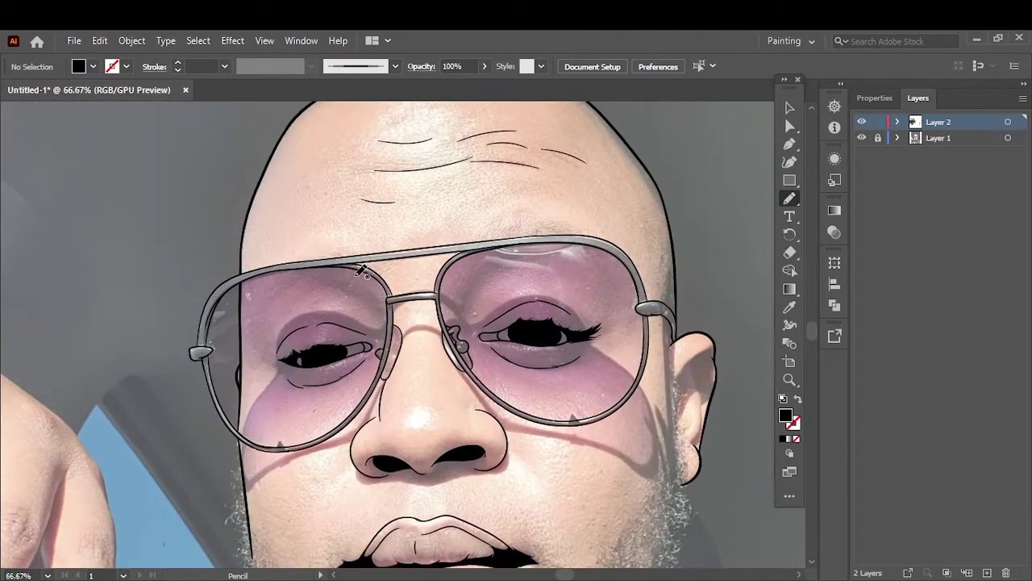
Step: Draw the black beard shape along the left jaw and around the chin
{"action": "key", "text": "ctrl+0"}
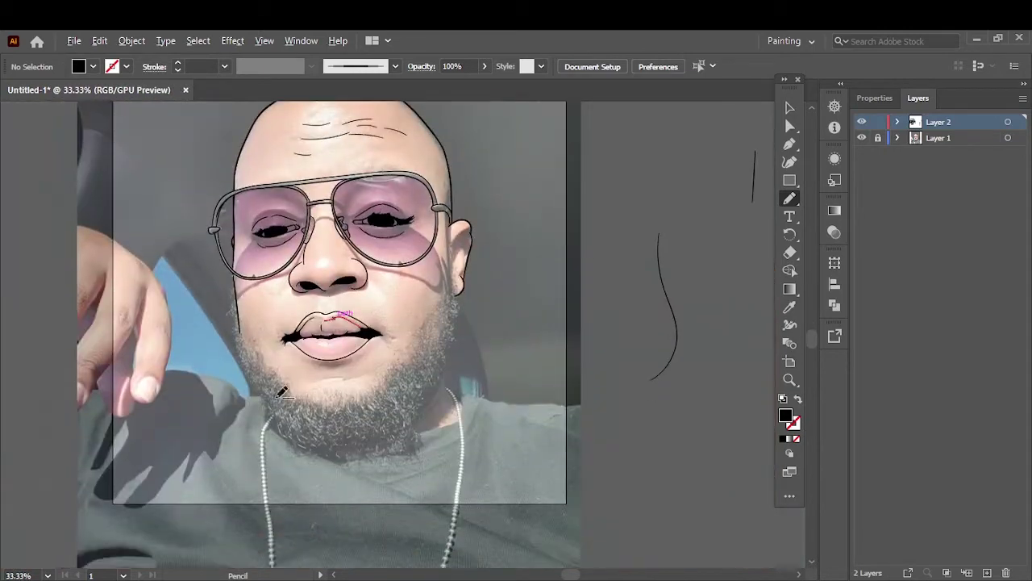
{"action": "scroll", "coordinate": [362, 364], "scroll_direction": "up", "scroll_amount": 1}
{"action": "scroll", "coordinate": [295, 250], "scroll_direction": "up", "scroll_amount": 4}
{"action": "left_click_drag", "start_coordinate": [304, 461], "coordinate": [305, 464]}
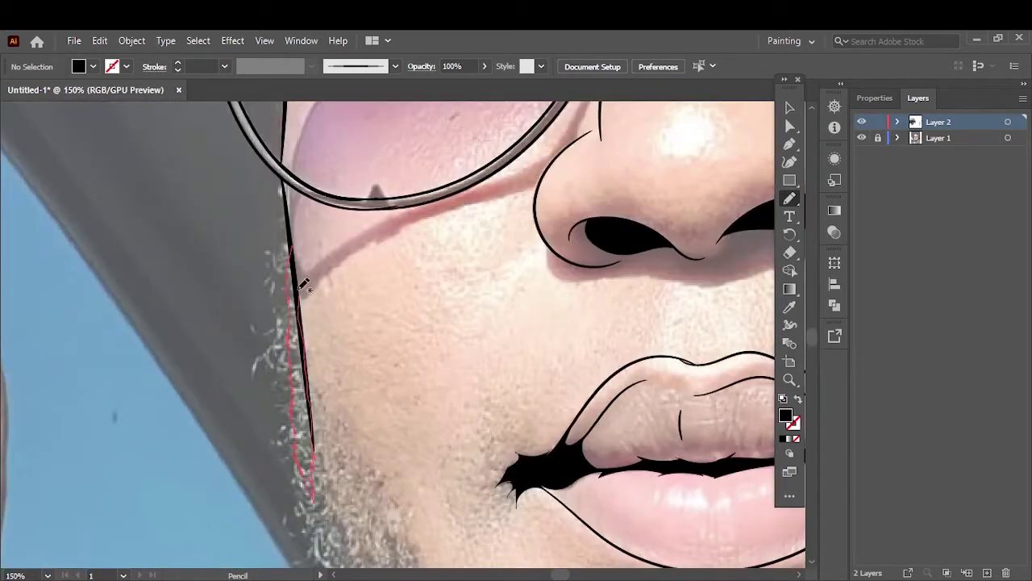
{"action": "scroll", "coordinate": [306, 282], "scroll_direction": "down", "scroll_amount": 4}
{"action": "left_click_drag", "start_coordinate": [305, 171], "coordinate": [321, 257]}
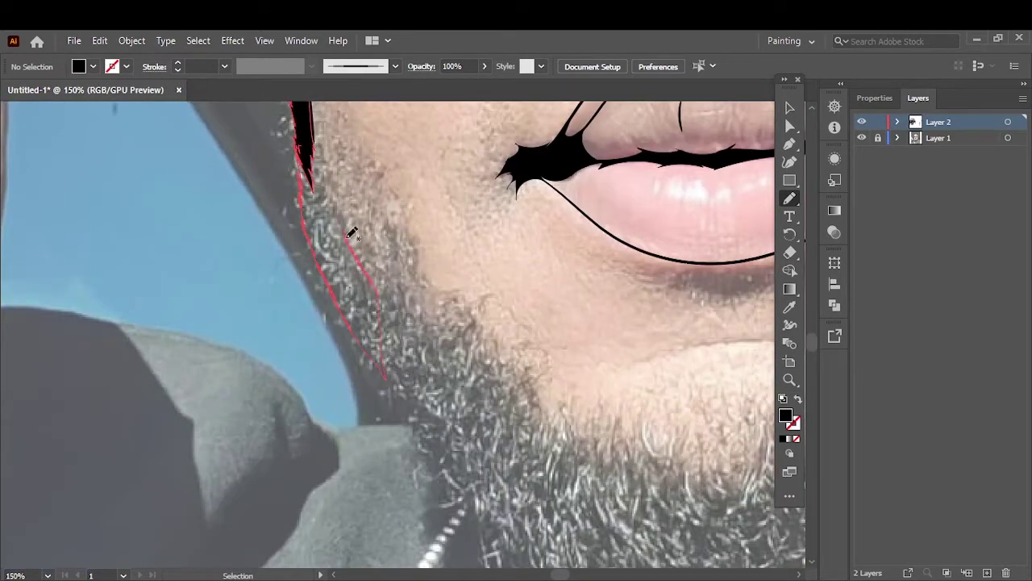
{"action": "left_click_drag", "start_coordinate": [351, 233], "coordinate": [311, 145]}
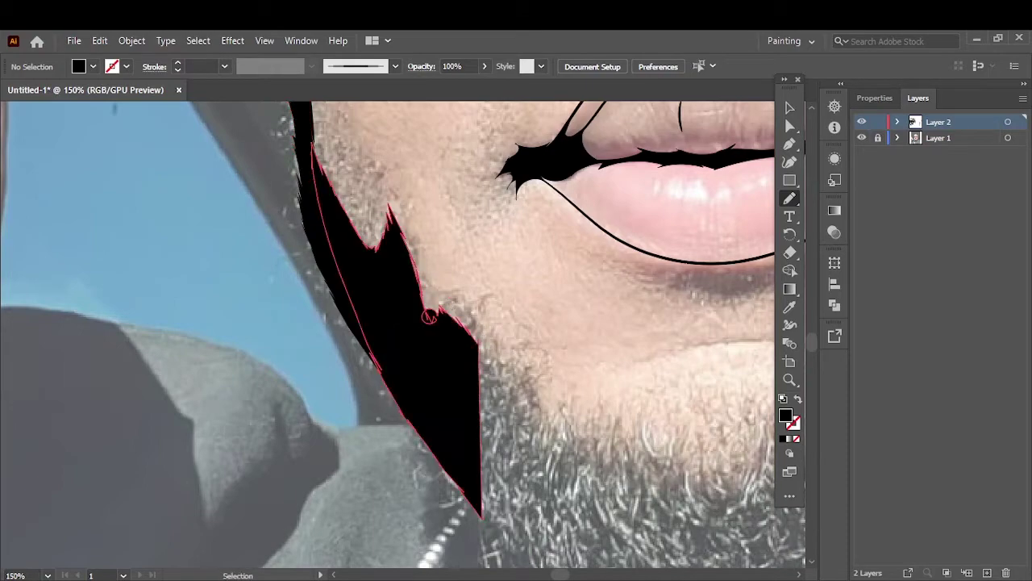
{"action": "scroll", "coordinate": [404, 330], "scroll_direction": "down", "scroll_amount": 1}
{"action": "mouse_move", "coordinate": [184, 249]}
{"action": "left_mouse_down"}
{"action": "mouse_move", "coordinate": [190, 373]}
{"action": "mouse_move", "coordinate": [131, 247]}
{"action": "left_mouse_up"}
{"action": "left_click_drag", "start_coordinate": [237, 417], "coordinate": [129, 250]}
Step: Extend the beard up the right jawline and fill its bottom edge black
{"action": "scroll", "coordinate": [263, 369], "scroll_direction": "down", "scroll_amount": 1}
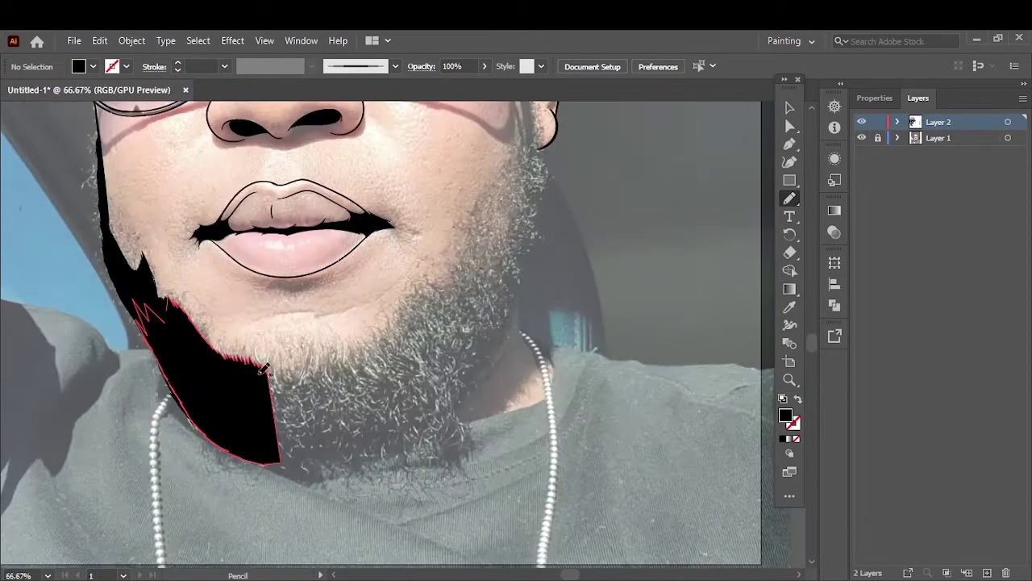
{"action": "left_click_drag", "start_coordinate": [370, 349], "coordinate": [439, 307]}
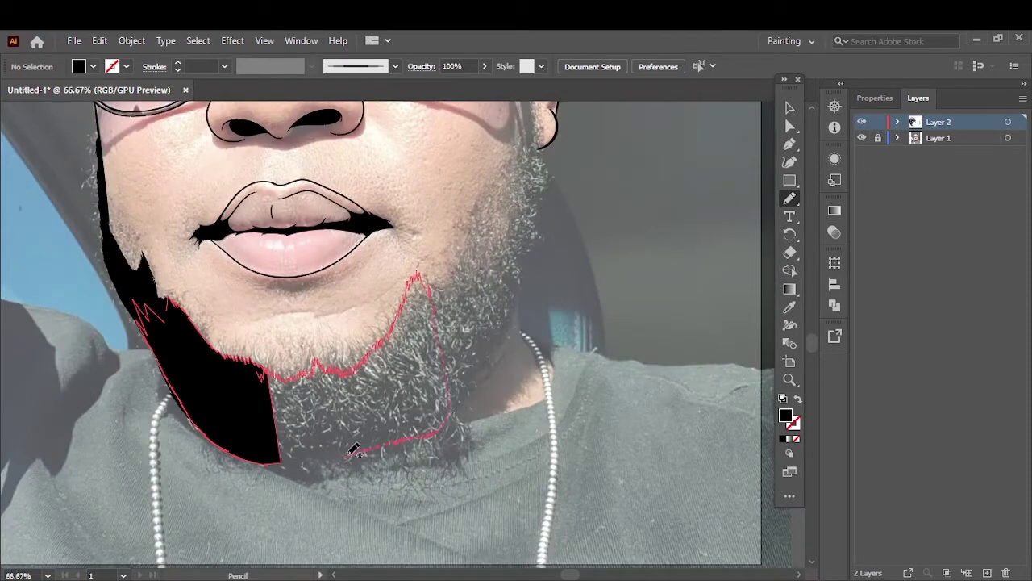
{"action": "left_click_drag", "start_coordinate": [353, 450], "coordinate": [293, 459]}
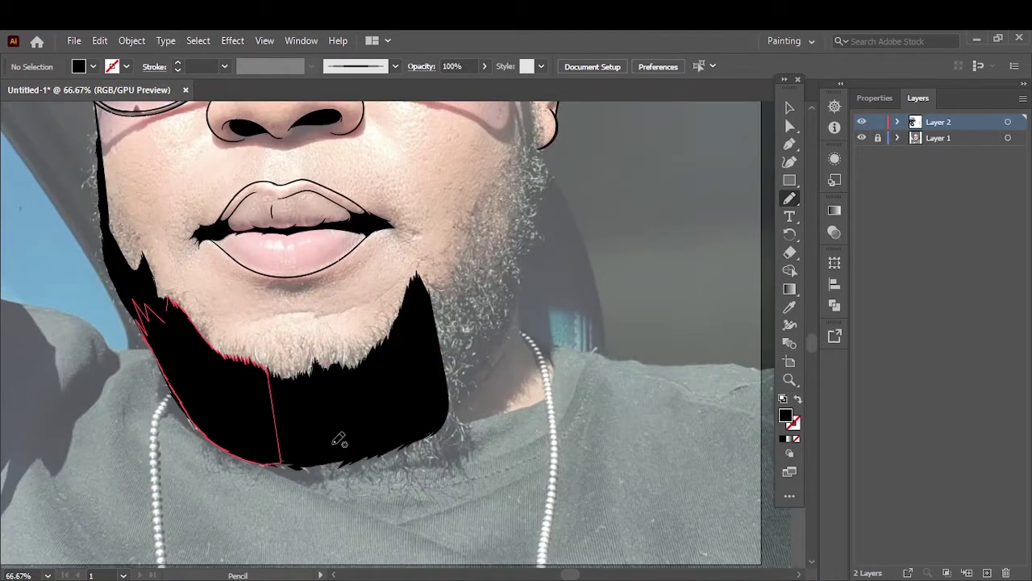
{"action": "scroll", "coordinate": [339, 439], "scroll_direction": "up", "scroll_amount": 1}
{"action": "left_click_drag", "start_coordinate": [236, 406], "coordinate": [460, 389]}
{"action": "left_click_drag", "start_coordinate": [574, 268], "coordinate": [576, 266]}
{"action": "scroll", "coordinate": [576, 266], "scroll_direction": "up", "scroll_amount": 5}
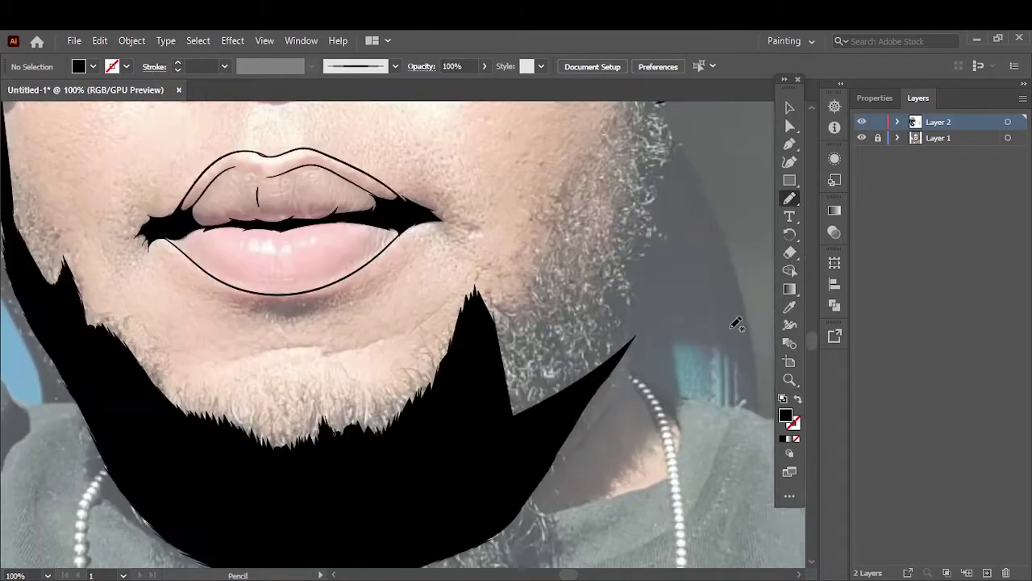
Step: Fill the right side of the beard up the right cheek, then hide Layer 1 to check
{"action": "left_click_drag", "start_coordinate": [482, 347], "coordinate": [584, 320]}
{"action": "left_click_drag", "start_coordinate": [637, 365], "coordinate": [548, 414]}
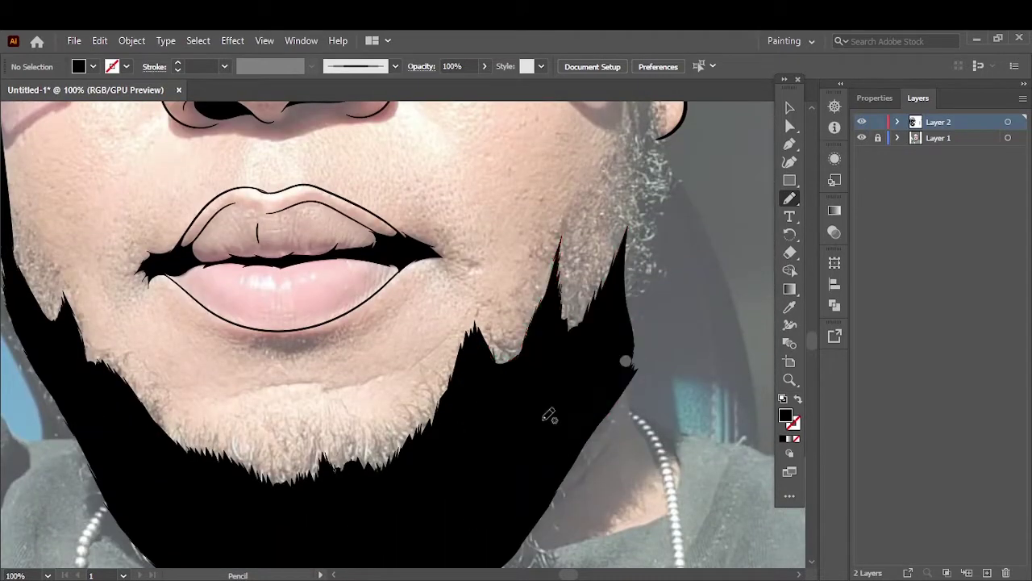
{"action": "scroll", "coordinate": [548, 415], "scroll_direction": "up", "scroll_amount": 3}
{"action": "left_click_drag", "start_coordinate": [595, 471], "coordinate": [625, 508]}
{"action": "left_click_drag", "start_coordinate": [663, 252], "coordinate": [609, 484]}
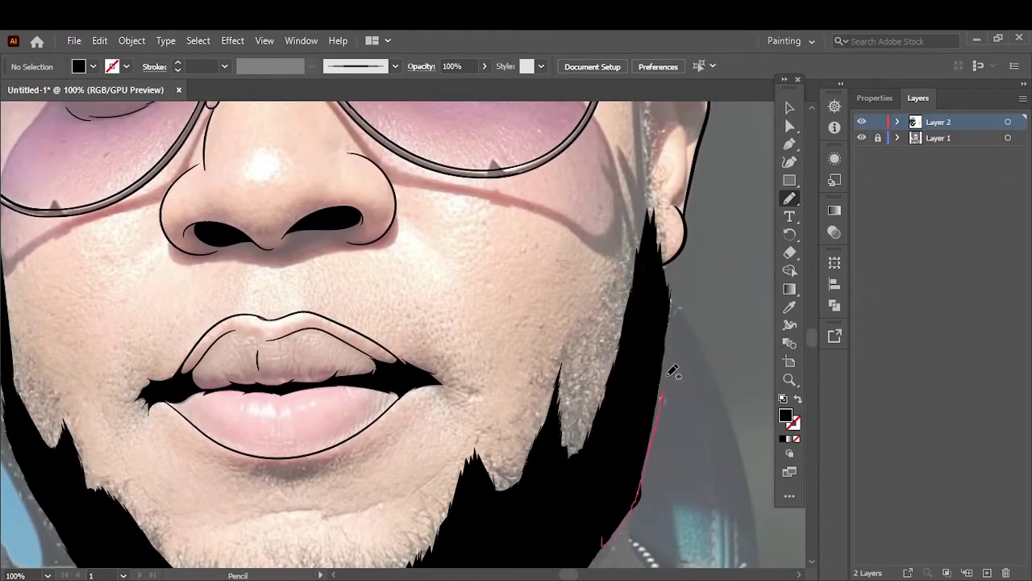
{"action": "left_click_drag", "start_coordinate": [672, 370], "coordinate": [669, 282]}
{"action": "scroll", "coordinate": [597, 333], "scroll_direction": "up", "scroll_amount": 2}
{"action": "scroll", "coordinate": [597, 333], "scroll_direction": "up", "scroll_amount": 1}
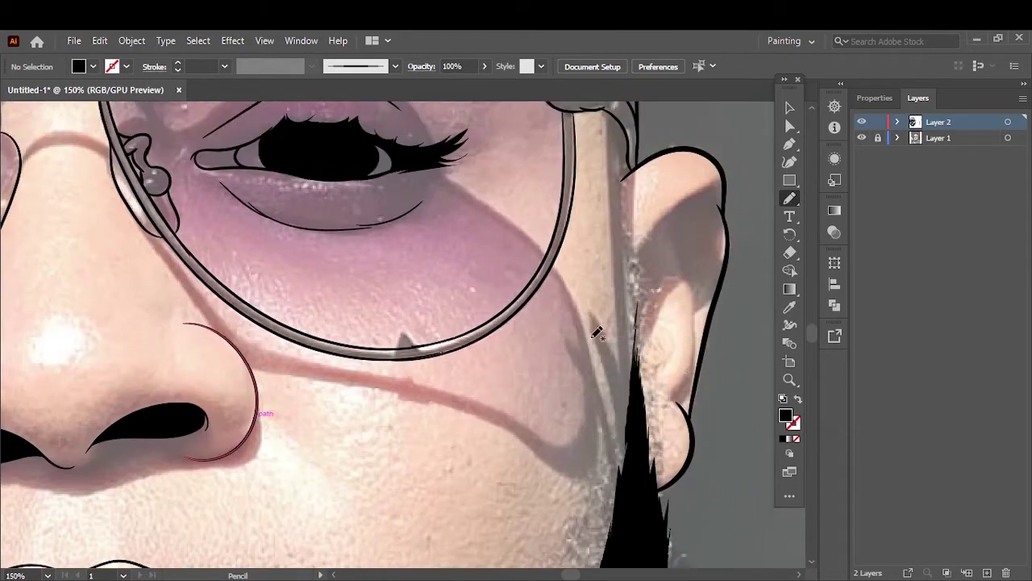
{"action": "key", "text": "ctrl+0"}
{"action": "left_click", "coordinate": [861, 137]}
Step: Show Layer 1 again and set up the Paintbrush with a black stroke
{"action": "left_click", "coordinate": [861, 138]}
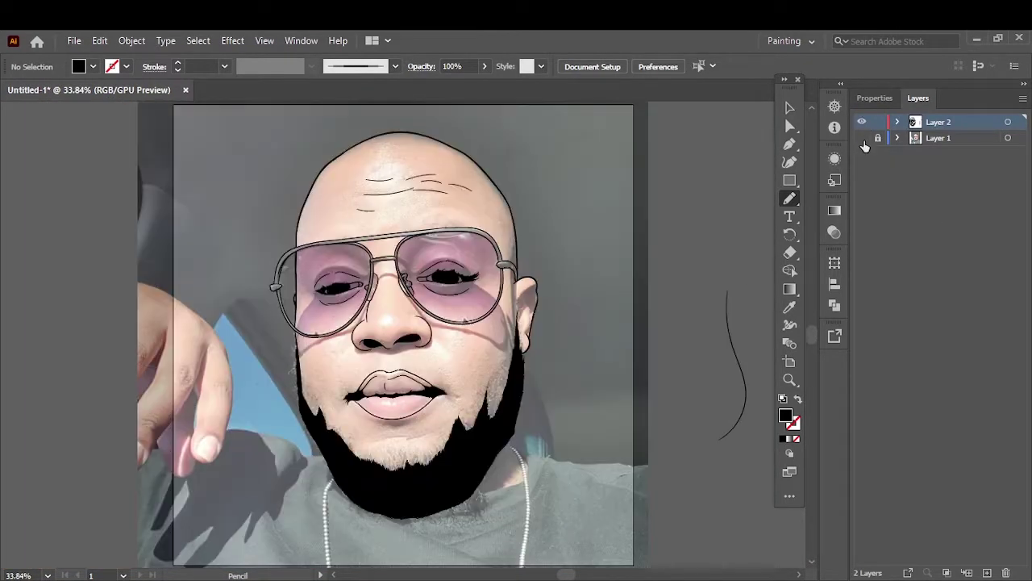
{"action": "scroll", "coordinate": [523, 471], "scroll_direction": "up", "scroll_amount": 4}
{"action": "scroll", "coordinate": [523, 471], "scroll_direction": "up", "scroll_amount": 1}
{"action": "key", "text": "b"}
{"action": "key", "text": "shift+x"}
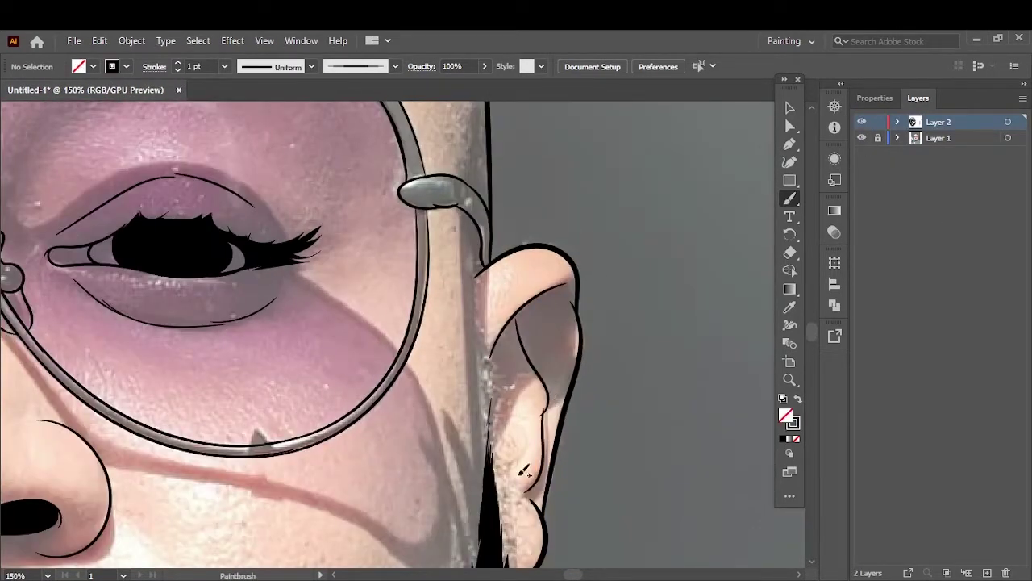
{"action": "key", "text": "ctrl+0"}
{"action": "scroll", "coordinate": [368, 502], "scroll_direction": "up", "scroll_amount": 2}
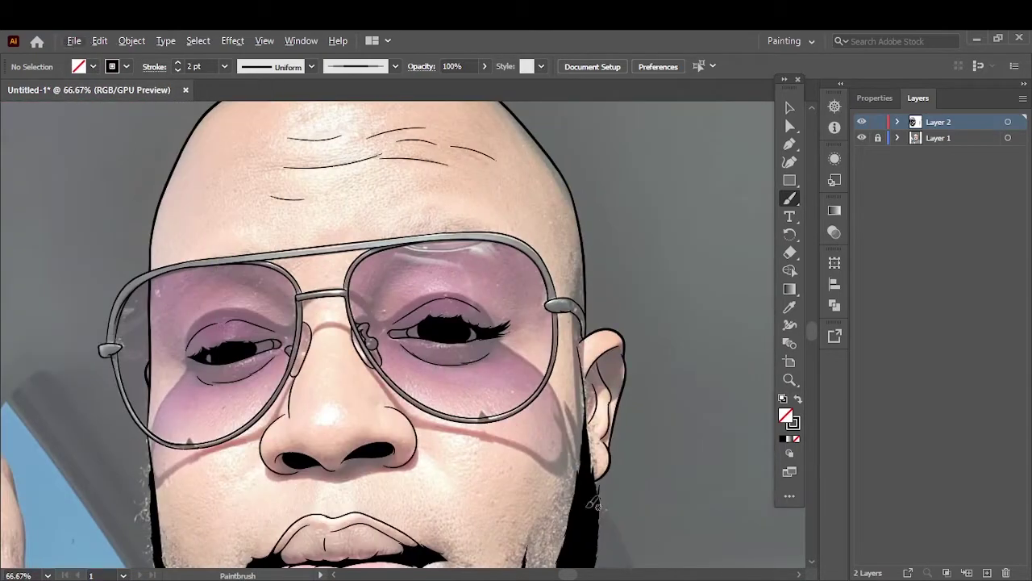
{"action": "scroll", "coordinate": [594, 504], "scroll_direction": "up", "scroll_amount": 2}
Step: Paint a cheek line below the lens and set its stroke weight to 4 pt
{"action": "left_click_drag", "start_coordinate": [517, 289], "coordinate": [513, 296]}
{"action": "key", "text": "v"}
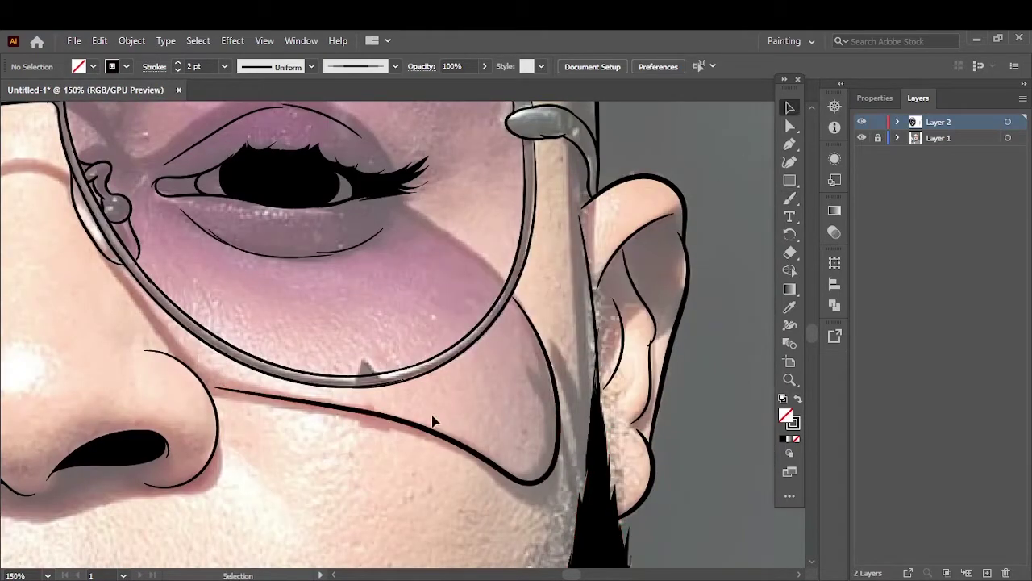
{"action": "left_click", "coordinate": [224, 67]}
{"action": "left_click", "coordinate": [243, 181]}
{"action": "left_click", "coordinate": [255, 301]}
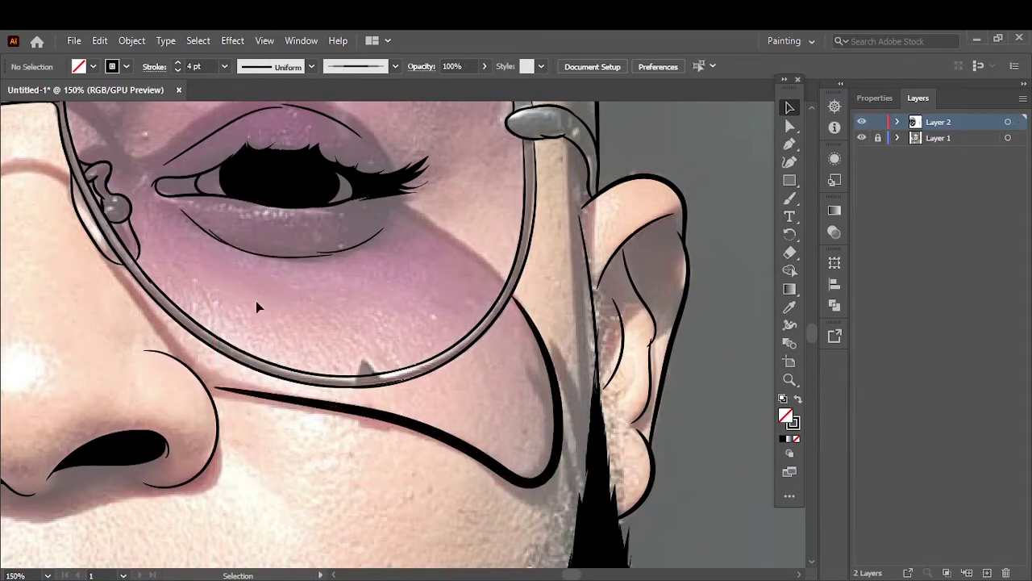
{"action": "key", "text": "b"}
{"action": "scroll", "coordinate": [398, 345], "scroll_direction": "up", "scroll_amount": 2}
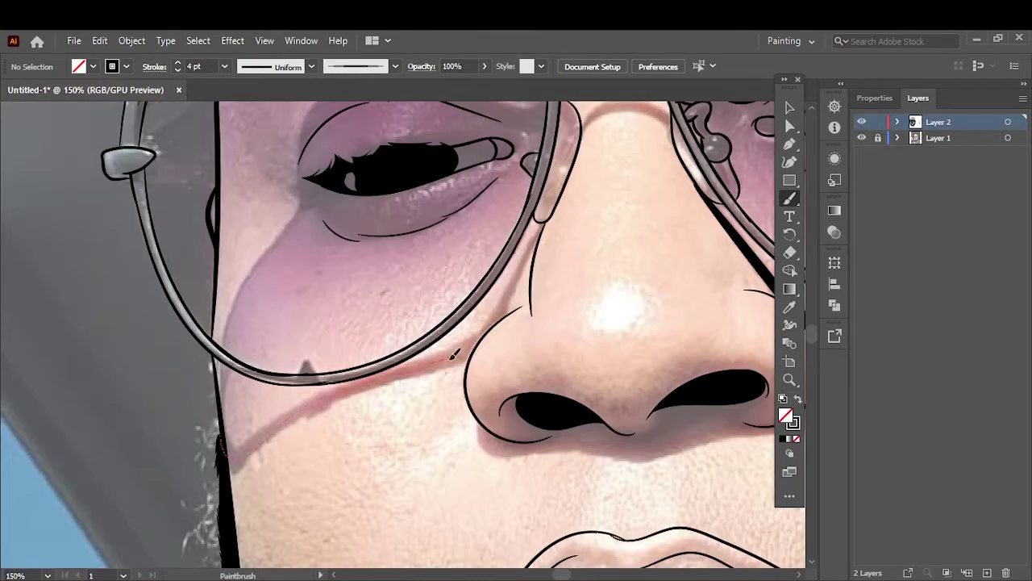
Step: Paint the cheek line beside the nose and toggle Layer 1 visibility to check
{"action": "left_click_drag", "start_coordinate": [220, 442], "coordinate": [222, 453]}
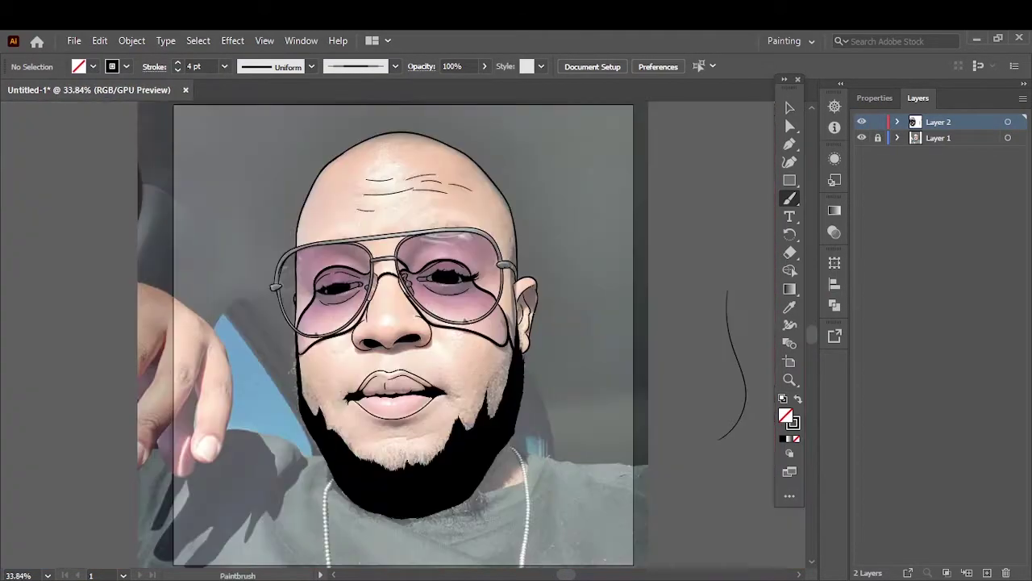
{"action": "left_click", "coordinate": [862, 138]}
{"action": "left_click", "coordinate": [861, 138]}
{"action": "left_click", "coordinate": [862, 138]}
{"action": "left_click", "coordinate": [862, 138]}
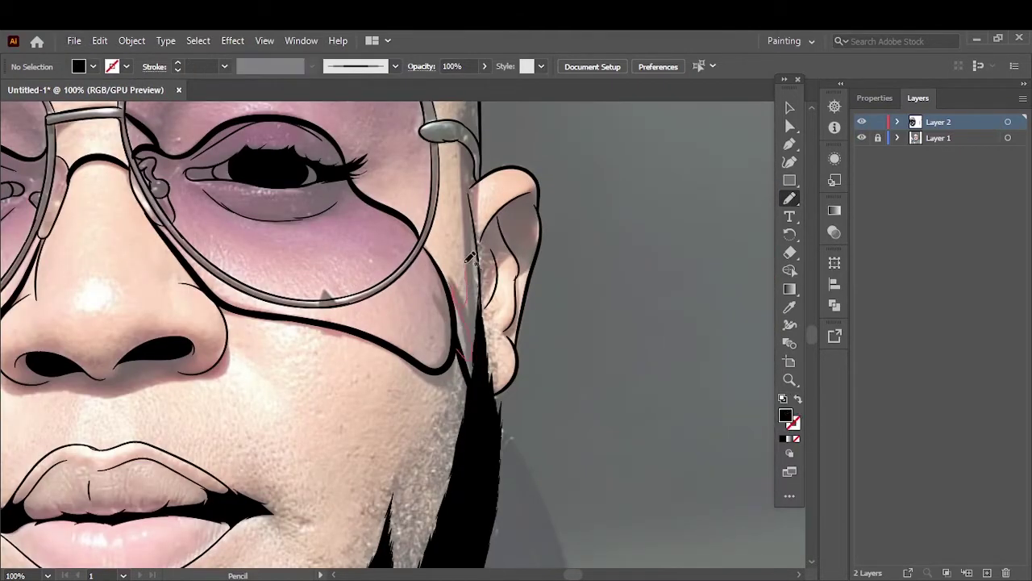
Step: Add short pencil strokes beside the ear and behind the glasses hinge
{"action": "left_click_drag", "start_coordinate": [484, 349], "coordinate": [483, 350]}
{"action": "key", "text": "ctrl+="}
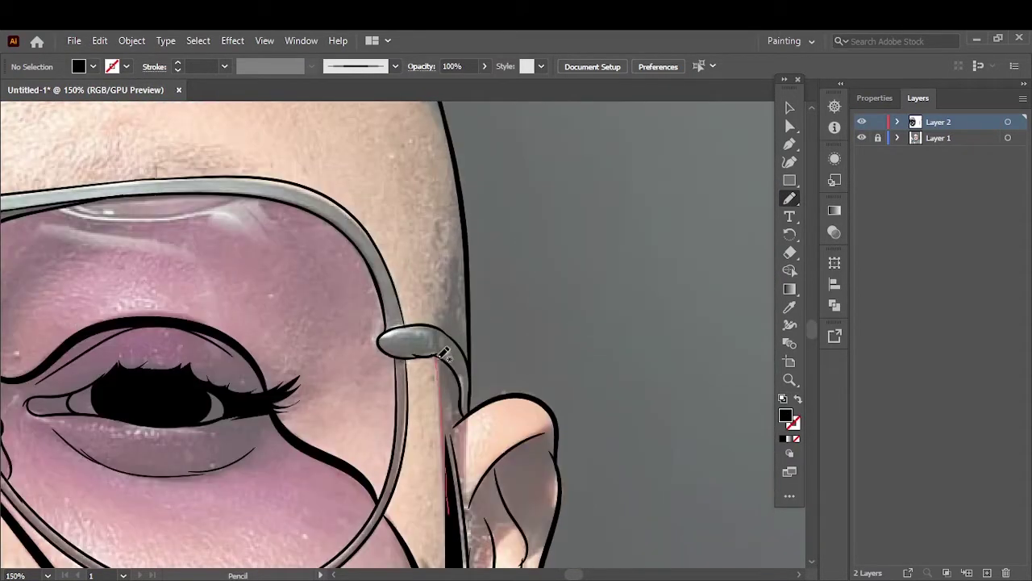
{"action": "left_click_drag", "start_coordinate": [421, 323], "coordinate": [422, 324]}
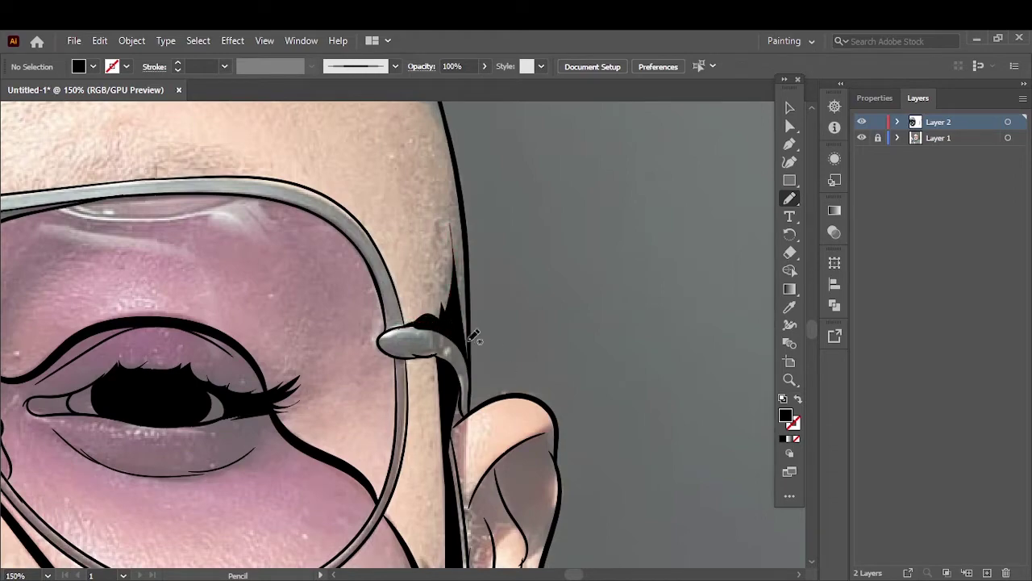
{"action": "key", "text": "ctrl+0"}
{"action": "left_click", "coordinate": [861, 138]}
{"action": "left_click", "coordinate": [861, 138]}
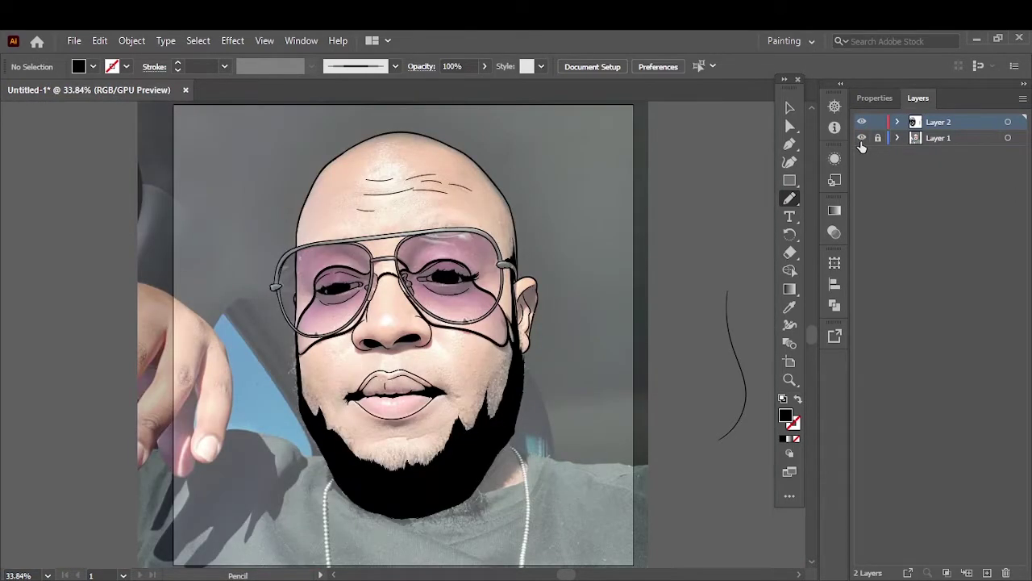
{"action": "scroll", "coordinate": [346, 345], "scroll_direction": "up", "scroll_amount": 5}
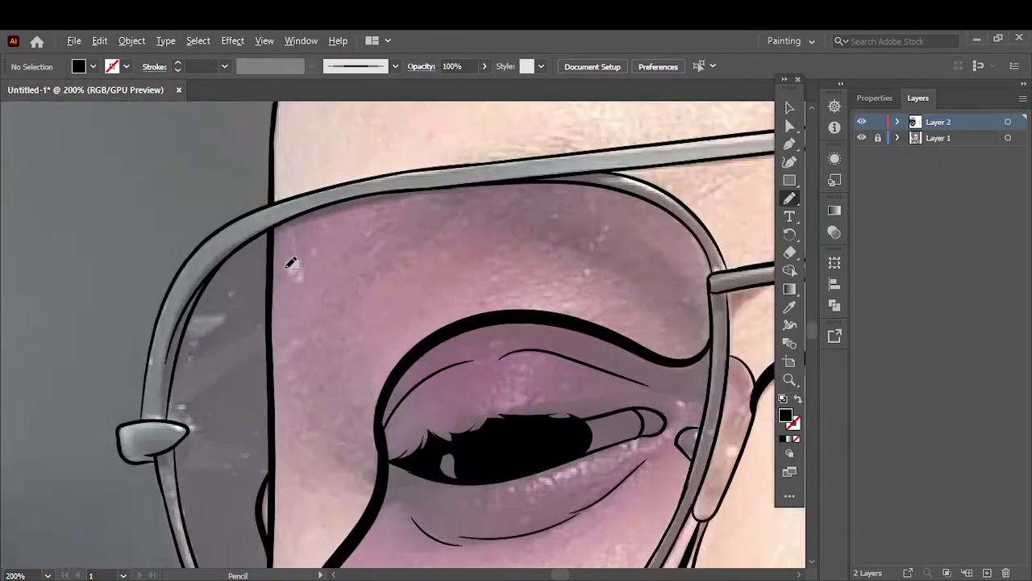
Step: Trace the inner edge of the glasses' temple arm down to its tip
{"action": "left_click_drag", "start_coordinate": [328, 398], "coordinate": [393, 235]}
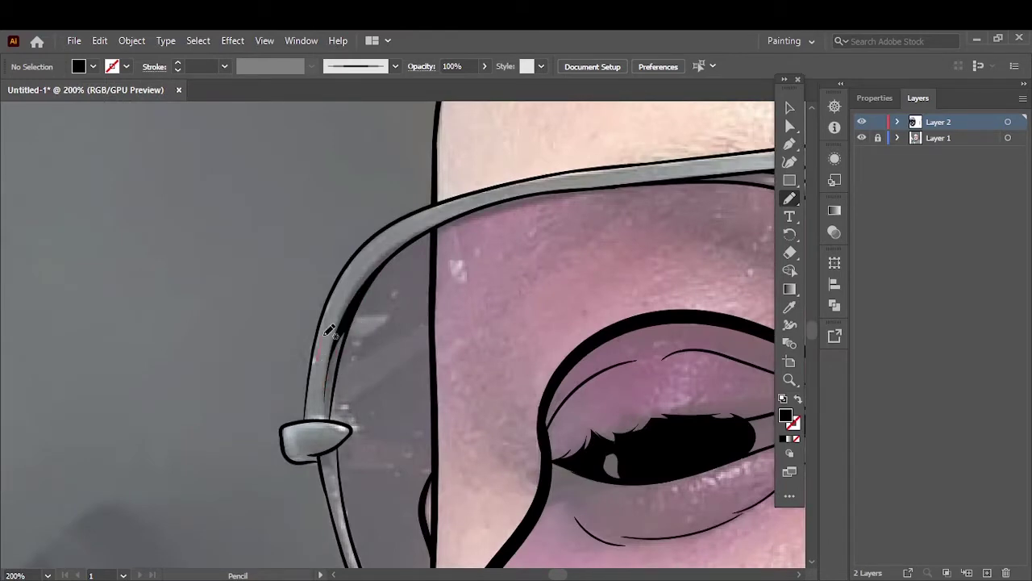
{"action": "left_click_drag", "start_coordinate": [323, 354], "coordinate": [324, 353]}
{"action": "scroll", "coordinate": [272, 96], "scroll_direction": "up", "scroll_amount": 1}
{"action": "scroll", "coordinate": [272, 97], "scroll_direction": "down", "scroll_amount": 3}
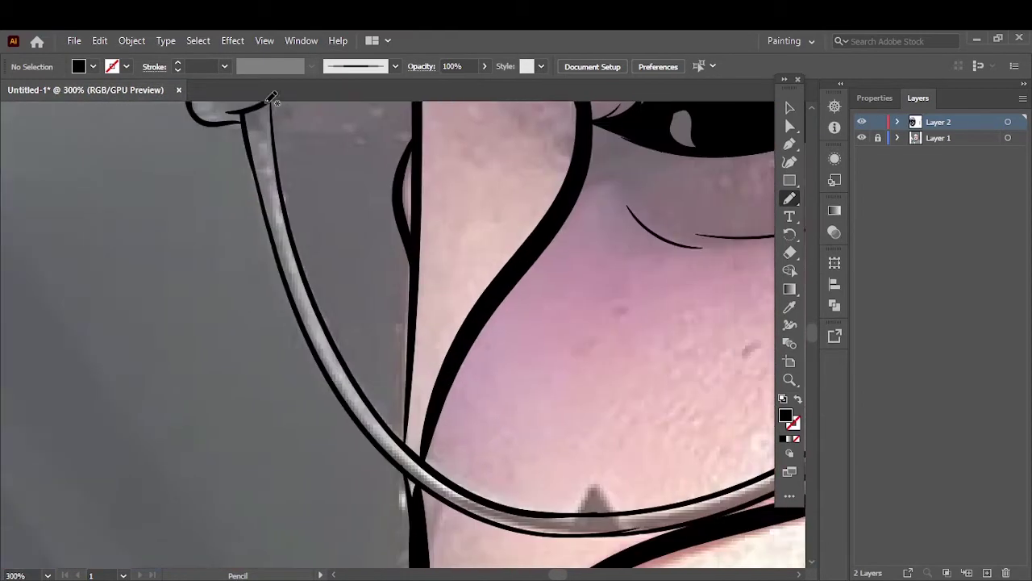
{"action": "scroll", "coordinate": [271, 331], "scroll_direction": "up", "scroll_amount": 1}
{"action": "scroll", "coordinate": [271, 331], "scroll_direction": "up", "scroll_amount": 1}
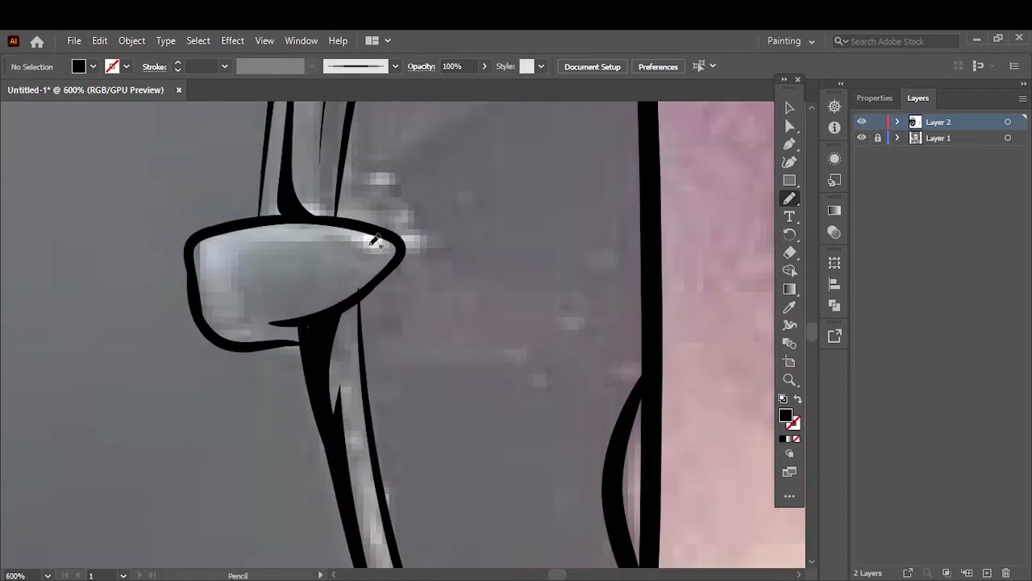
{"action": "left_click_drag", "start_coordinate": [353, 267], "coordinate": [346, 278]}
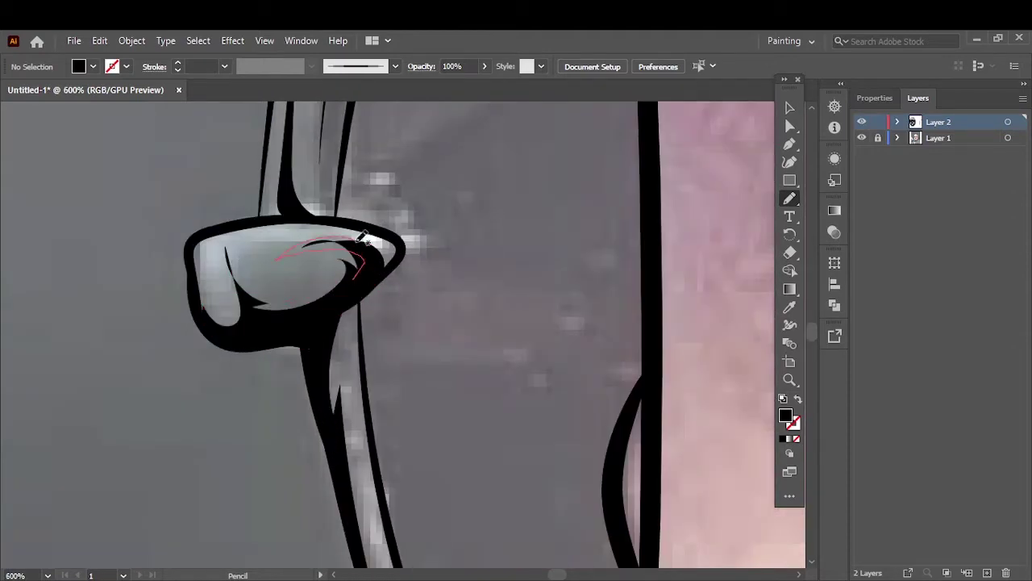
{"action": "key", "text": "ctrl+0"}
Step: Trace the bottom edge of the left lens
{"action": "scroll", "coordinate": [348, 339], "scroll_direction": "up", "scroll_amount": 2}
{"action": "scroll", "coordinate": [348, 339], "scroll_direction": "up", "scroll_amount": 3}
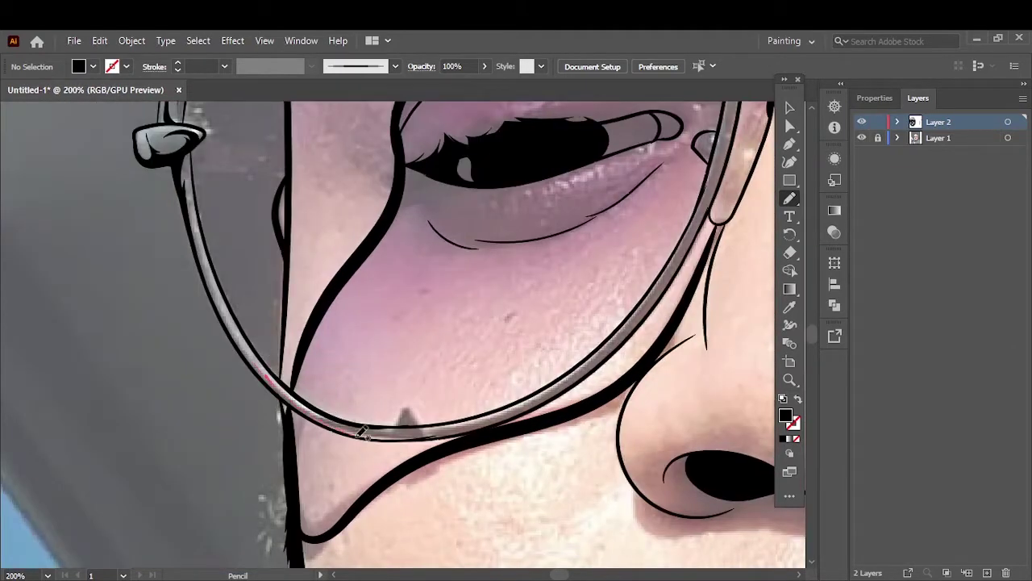
{"action": "left_click_drag", "start_coordinate": [361, 433], "coordinate": [365, 436]}
{"action": "scroll", "coordinate": [613, 426], "scroll_direction": "up", "scroll_amount": 1}
{"action": "scroll", "coordinate": [533, 301], "scroll_direction": "up", "scroll_amount": 1}
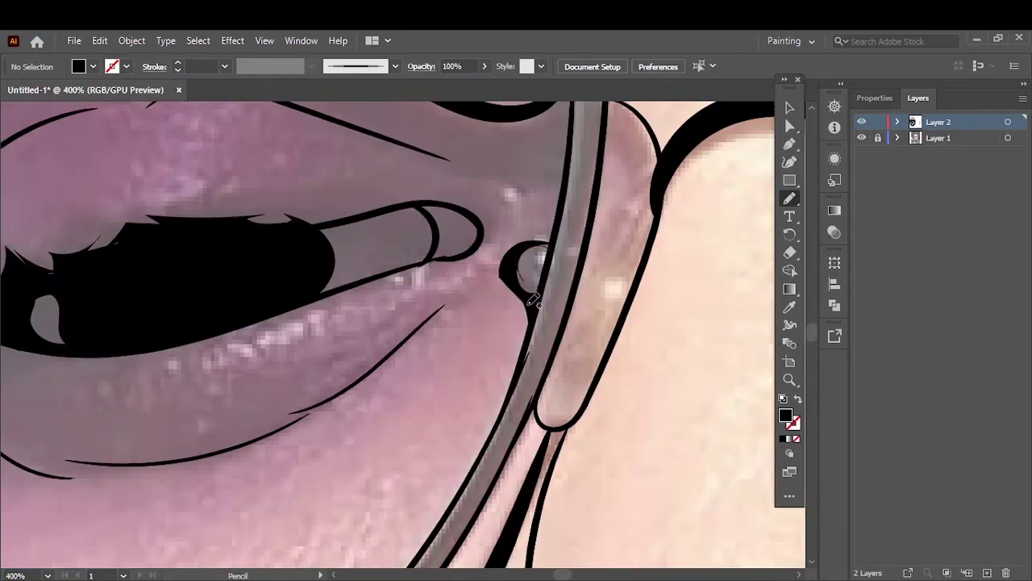
{"action": "scroll", "coordinate": [565, 258], "scroll_direction": "down", "scroll_amount": 1}
{"action": "scroll", "coordinate": [582, 228], "scroll_direction": "up", "scroll_amount": 3}
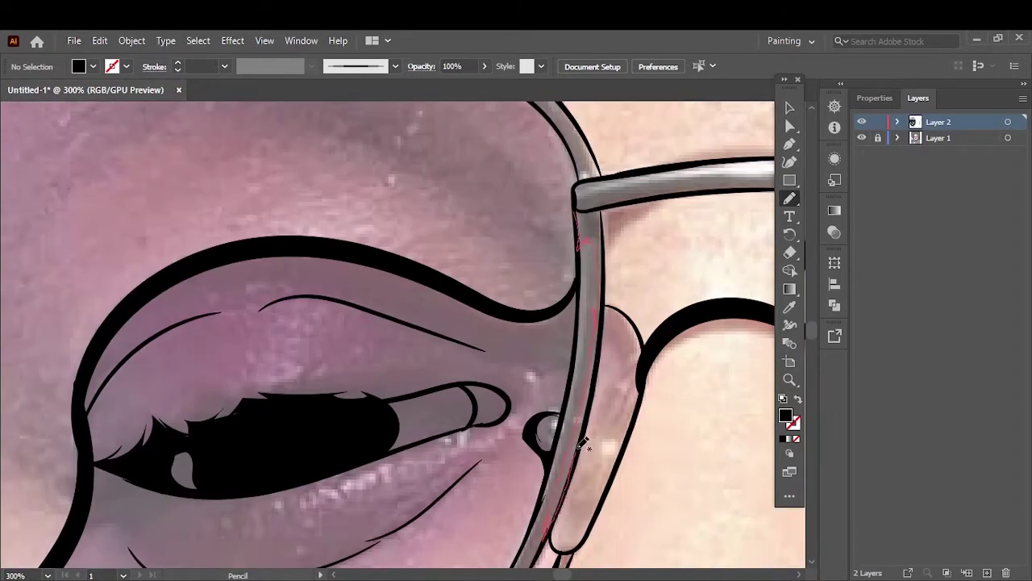
Step: Trace the frame edge beside the nose pad and down the outer frame side
{"action": "left_click_drag", "start_coordinate": [598, 326], "coordinate": [612, 205]}
{"action": "scroll", "coordinate": [611, 204], "scroll_direction": "down", "scroll_amount": 3}
{"action": "scroll", "coordinate": [663, 311], "scroll_direction": "up", "scroll_amount": 3}
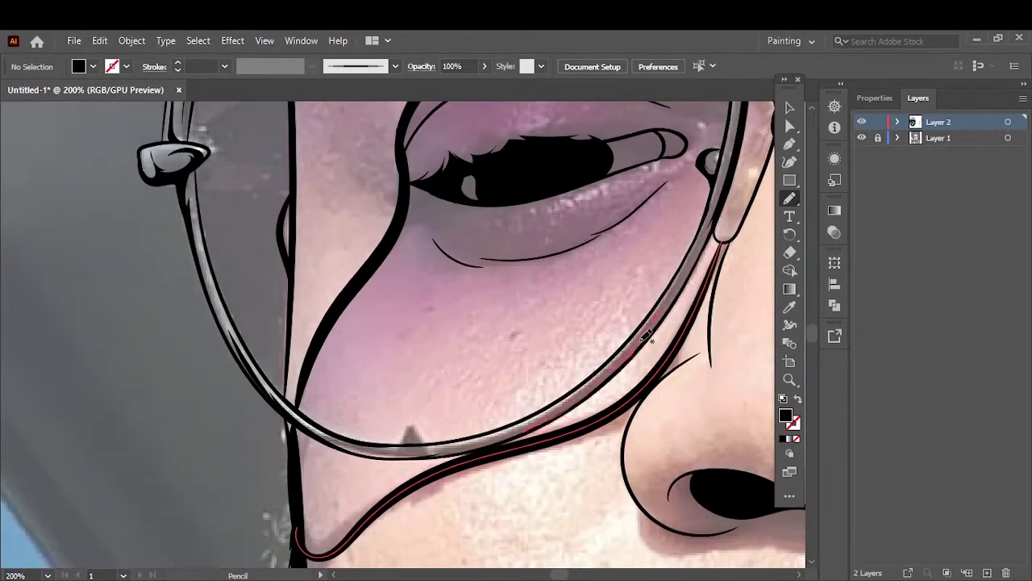
{"action": "scroll", "coordinate": [663, 310], "scroll_direction": "up", "scroll_amount": 2}
{"action": "left_click_drag", "start_coordinate": [625, 193], "coordinate": [580, 436]}
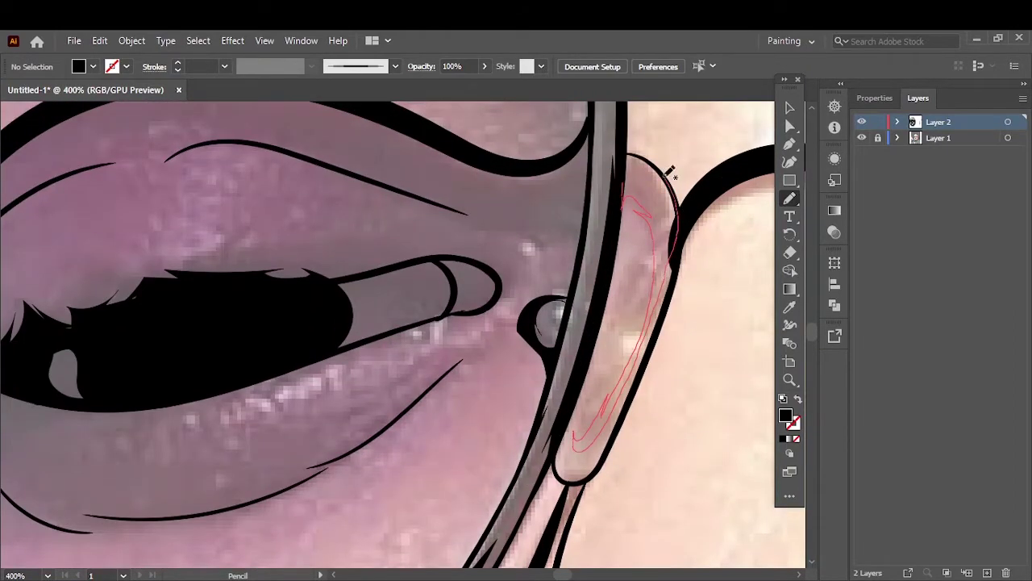
{"action": "key", "text": "ctrl+0"}
Step: Trace and thicken the top of the left frame, plus the lower right frame edge
{"action": "left_click", "coordinate": [861, 138]}
{"action": "left_click", "coordinate": [861, 138]}
{"action": "scroll", "coordinate": [420, 307], "scroll_direction": "up", "scroll_amount": 4}
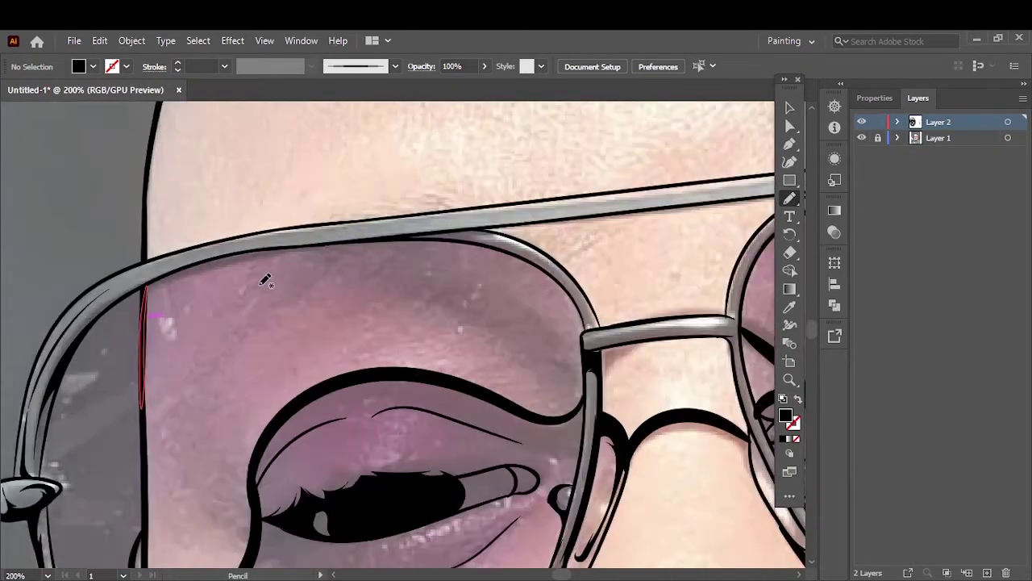
{"action": "scroll", "coordinate": [553, 295], "scroll_direction": "up", "scroll_amount": 3}
{"action": "left_click_drag", "start_coordinate": [435, 195], "coordinate": [379, 190]}
{"action": "left_click_drag", "start_coordinate": [327, 228], "coordinate": [368, 172]}
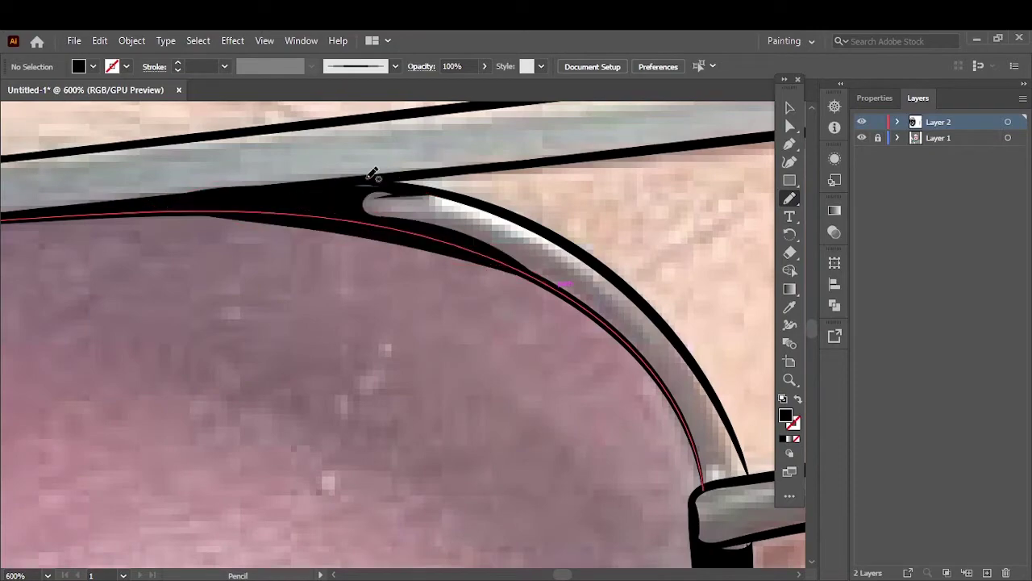
{"action": "left_click_drag", "start_coordinate": [714, 394], "coordinate": [762, 476]}
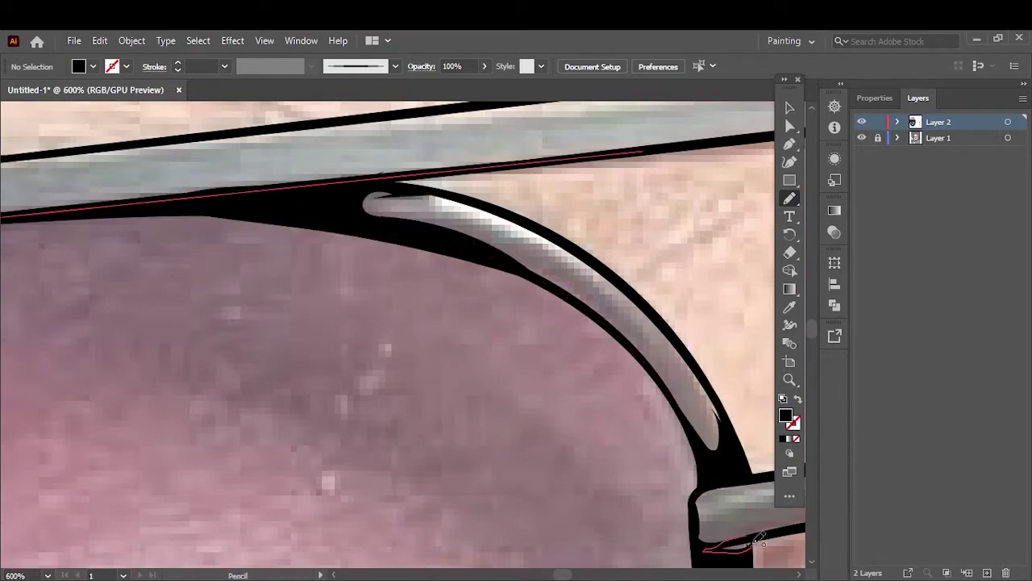
{"action": "key", "text": "ctrl+0"}
Step: Trace the glasses' top bar and the bridge bar between the lenses
{"action": "scroll", "coordinate": [319, 226], "scroll_direction": "up", "scroll_amount": 4}
{"action": "left_click_drag", "start_coordinate": [443, 300], "coordinate": [565, 288]}
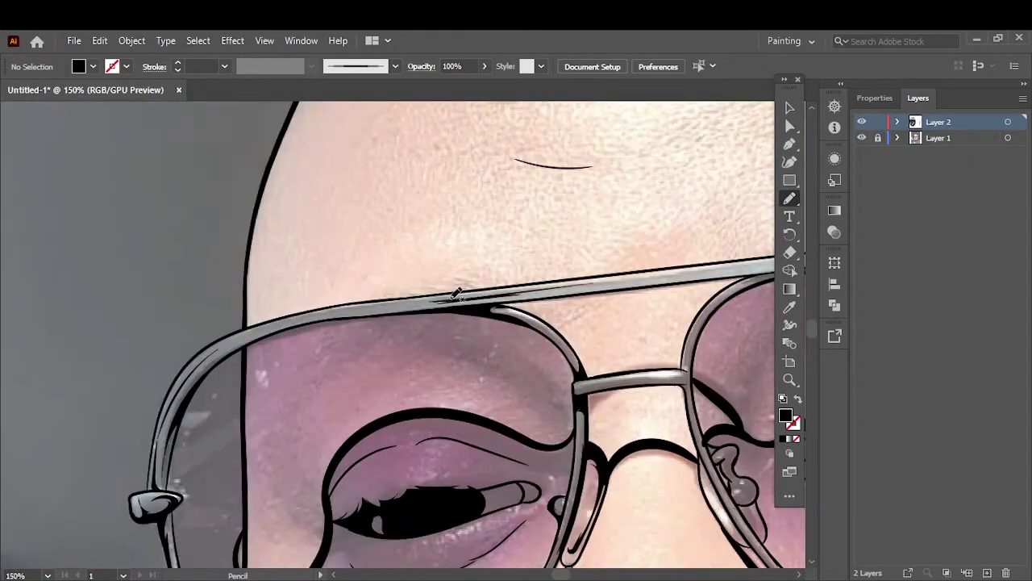
{"action": "scroll", "coordinate": [629, 379], "scroll_direction": "up", "scroll_amount": 3}
{"action": "mouse_move", "coordinate": [516, 348]}
{"action": "left_mouse_down"}
{"action": "mouse_move", "coordinate": [466, 376]}
{"action": "mouse_move", "coordinate": [543, 369]}
{"action": "left_mouse_up"}
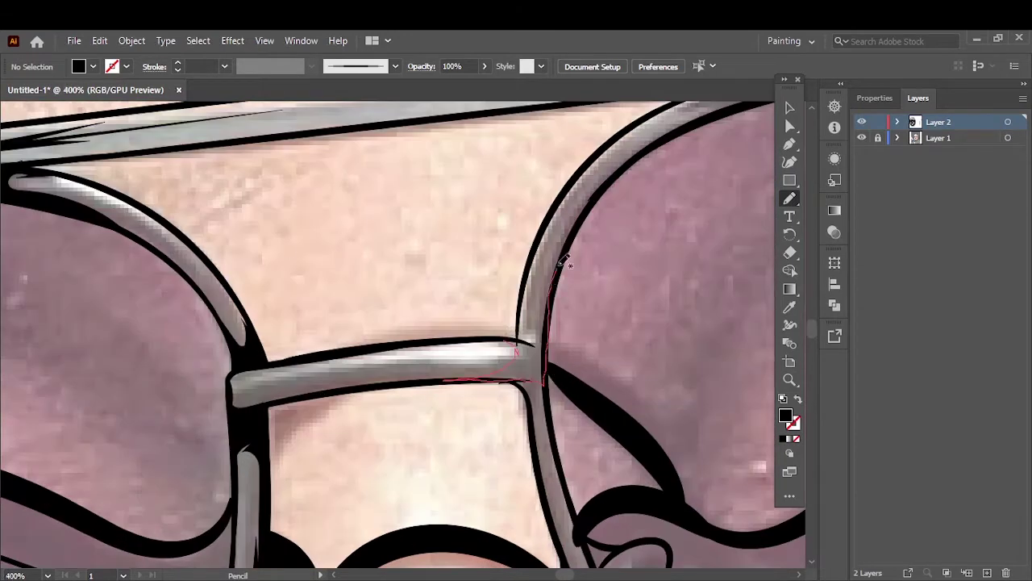
{"action": "left_click_drag", "start_coordinate": [464, 351], "coordinate": [234, 379]}
{"action": "key", "text": "ctrl+0"}
Step: Trace the right frame edge above the hinge
{"action": "left_click", "coordinate": [862, 138]}
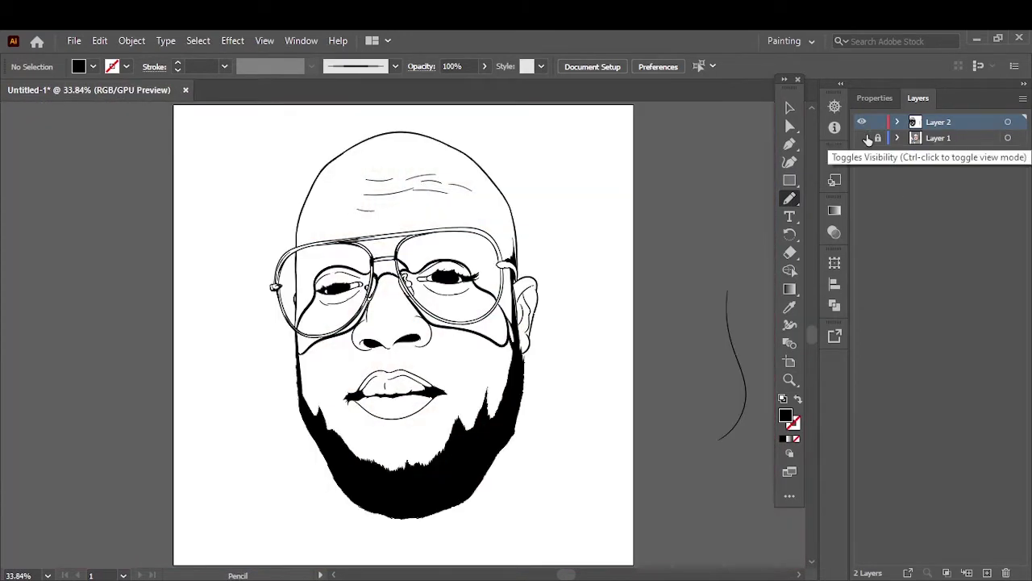
{"action": "left_click", "coordinate": [862, 138]}
{"action": "scroll", "coordinate": [403, 266], "scroll_direction": "up", "scroll_amount": 3}
{"action": "scroll", "coordinate": [582, 256], "scroll_direction": "up", "scroll_amount": 2}
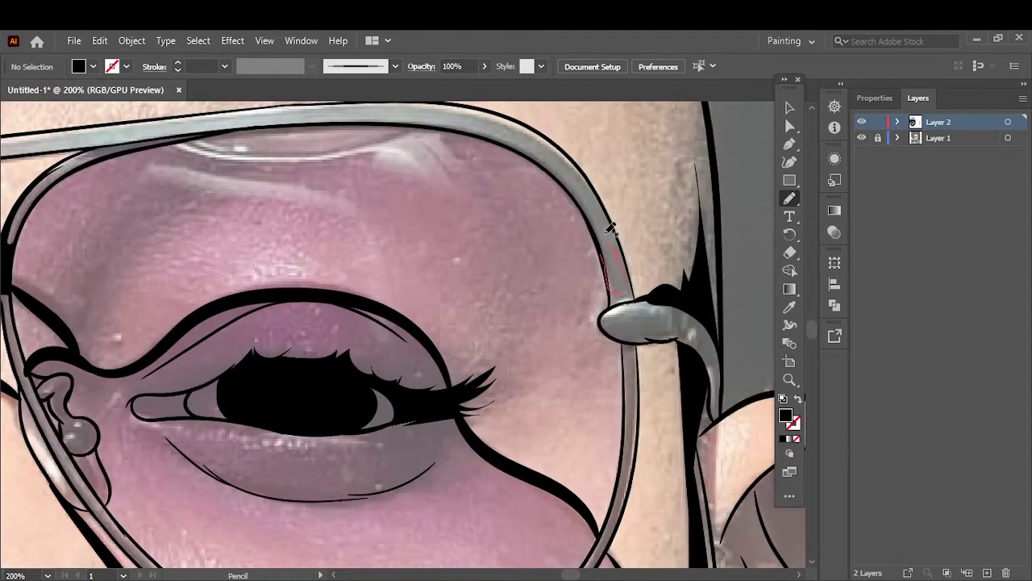
{"action": "left_click_drag", "start_coordinate": [634, 270], "coordinate": [626, 300]}
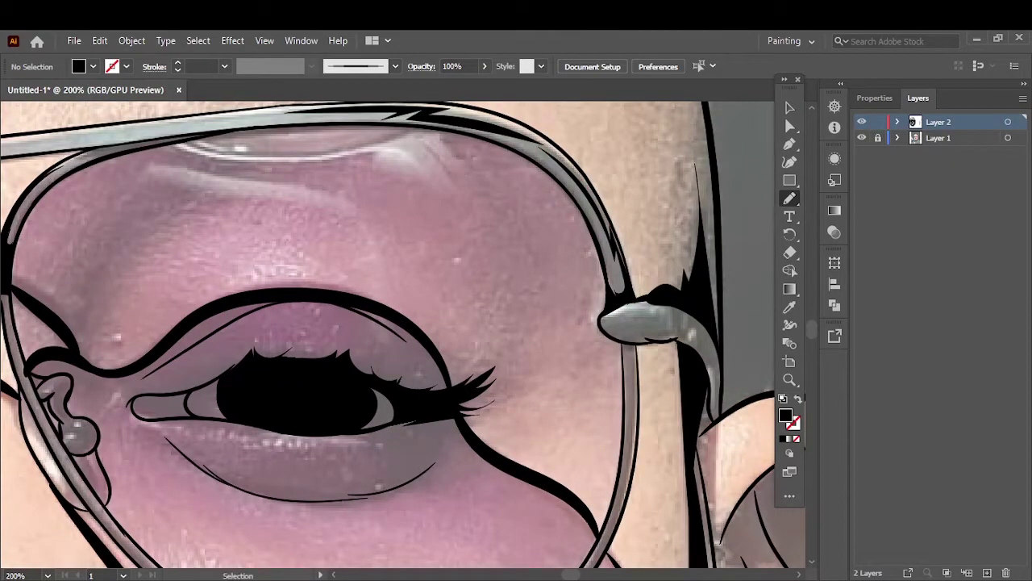
{"action": "key", "text": "ctrl+0"}
Step: Outline and thicken the frame edge at the nose pad
{"action": "left_click", "coordinate": [862, 138]}
{"action": "left_click", "coordinate": [862, 138]}
{"action": "scroll", "coordinate": [274, 287], "scroll_direction": "up", "scroll_amount": 4}
{"action": "scroll", "coordinate": [242, 242], "scroll_direction": "up", "scroll_amount": 2}
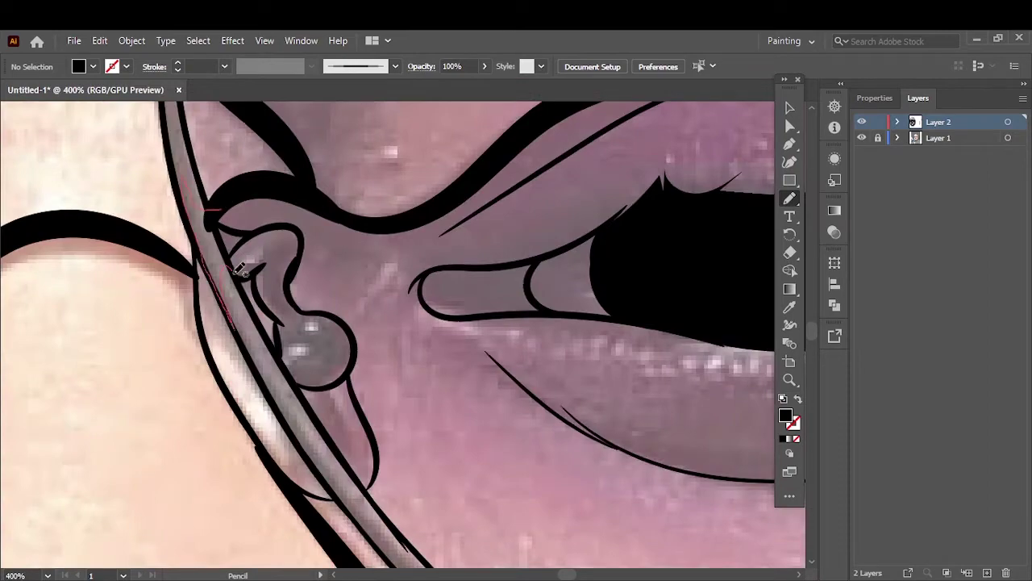
{"action": "left_click_drag", "start_coordinate": [270, 251], "coordinate": [232, 273]}
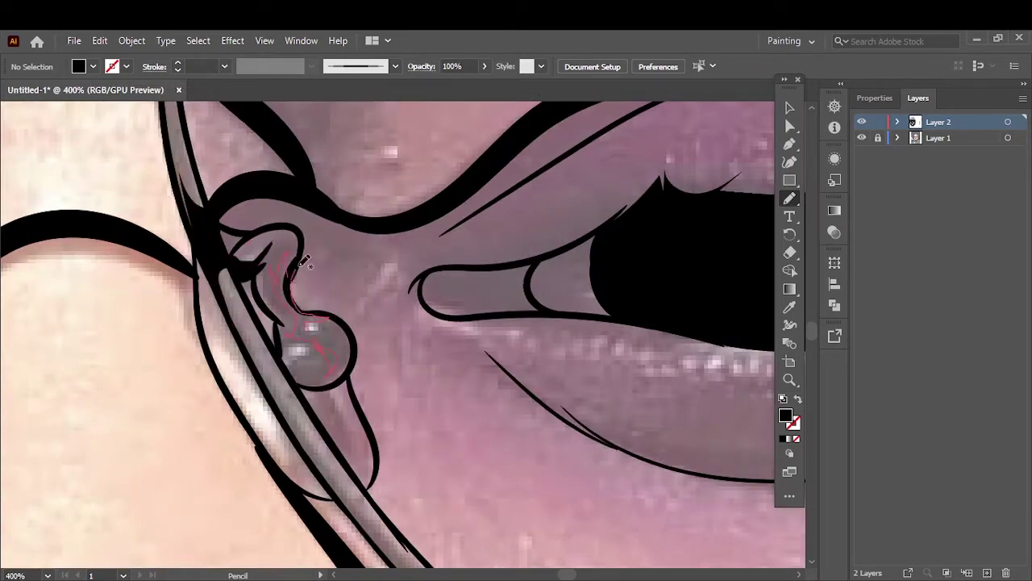
{"action": "left_click_drag", "start_coordinate": [304, 261], "coordinate": [300, 266]}
{"action": "key", "text": "ctrl+0"}
Step: Outline the right glasses hinge and draw the temple arm line downward
{"action": "scroll", "coordinate": [403, 355], "scroll_direction": "up", "scroll_amount": 5}
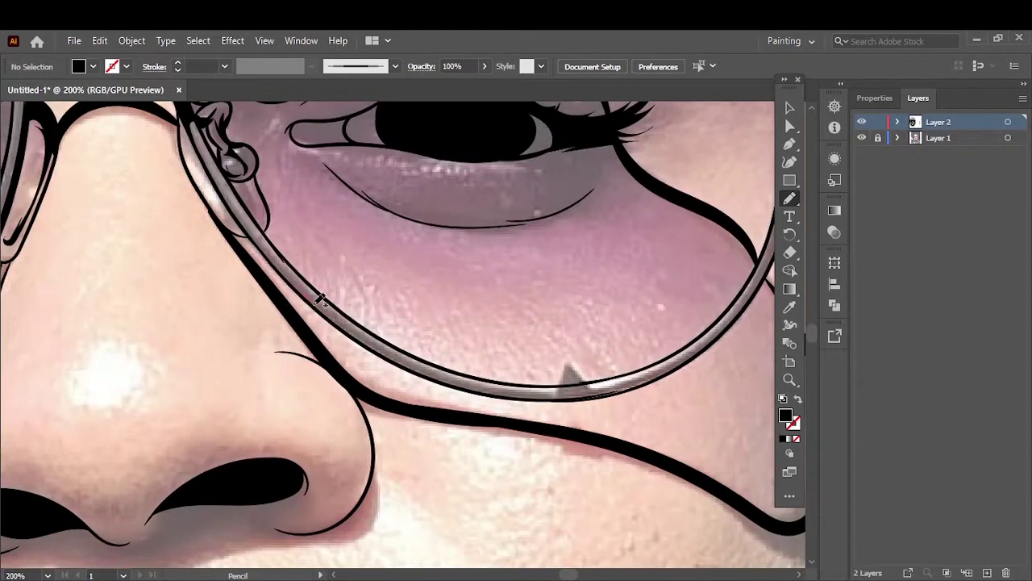
{"action": "scroll", "coordinate": [484, 323], "scroll_direction": "up", "scroll_amount": 3}
{"action": "scroll", "coordinate": [484, 323], "scroll_direction": "right", "scroll_amount": 5}
{"action": "left_click_drag", "start_coordinate": [268, 297], "coordinate": [317, 326]}
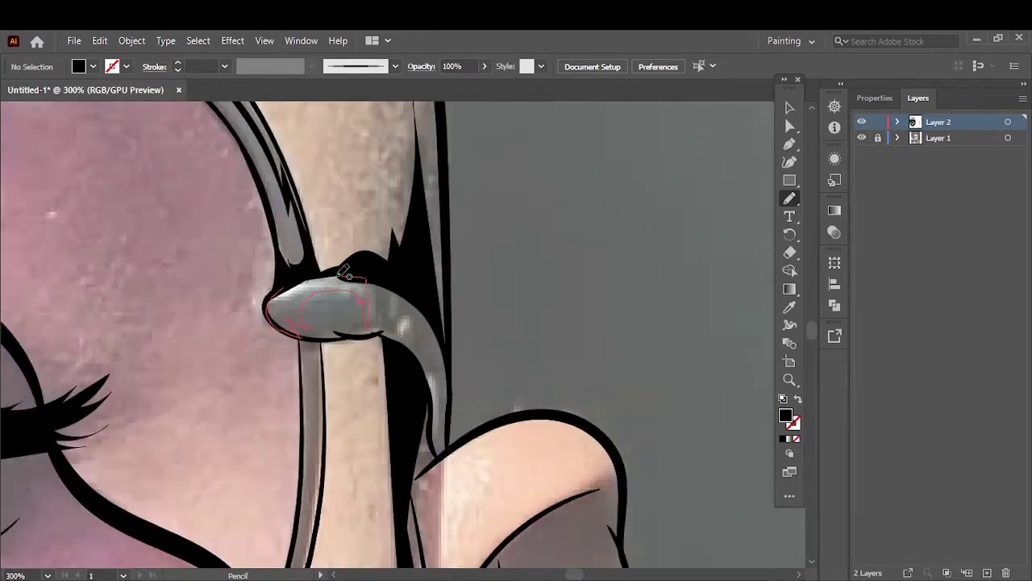
{"action": "left_click_drag", "start_coordinate": [396, 307], "coordinate": [420, 508]}
{"action": "key", "text": "ctrl+0"}
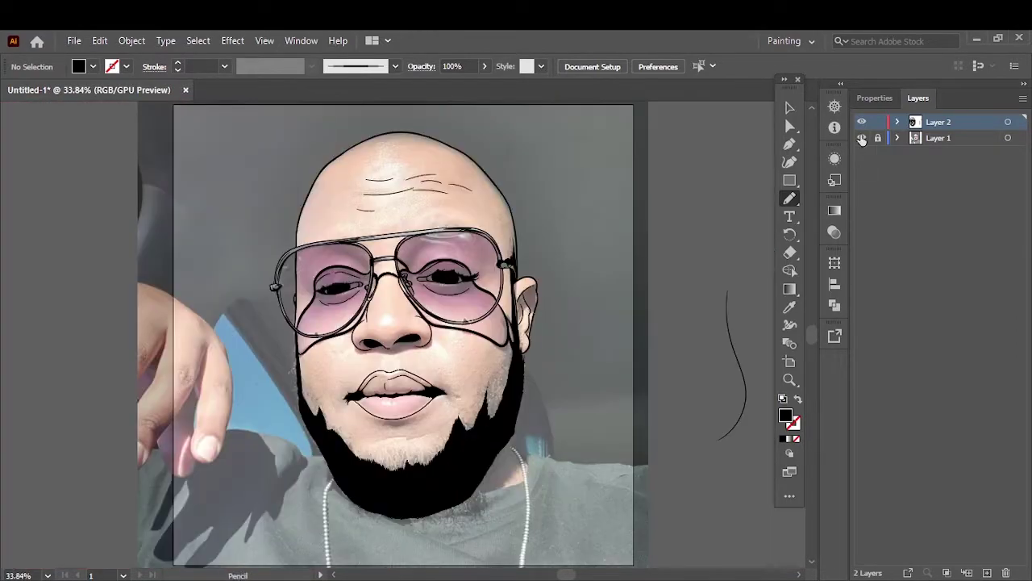
Step: Paint a short black brush line below the nose
{"action": "left_click", "coordinate": [862, 138]}
{"action": "key", "text": "ctrl+plus"}
{"action": "key", "text": "ctrl+plus"}
{"action": "key", "text": "ctrl+plus"}
{"action": "left_click", "coordinate": [862, 138]}
{"action": "key", "text": "b"}
{"action": "left_click_drag", "start_coordinate": [332, 384], "coordinate": [343, 460]}
{"action": "key", "text": "ctrl+0"}
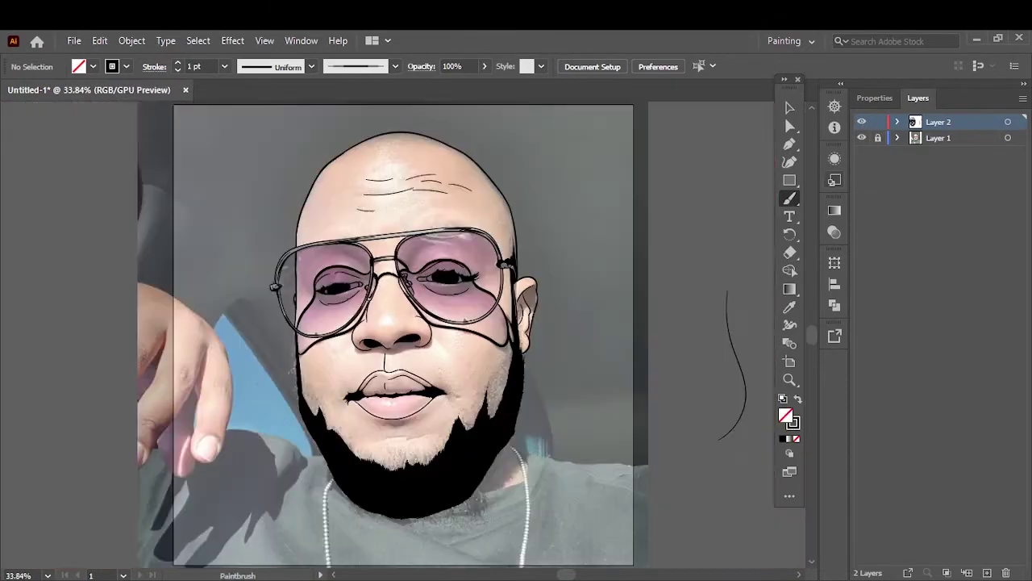
{"action": "key", "text": "ctrl+plus"}
{"action": "key", "text": "ctrl+plus"}
{"action": "key", "text": "ctrl+plus"}
{"action": "key", "text": "ctrl+0"}
{"action": "key", "text": "bracketleft"}
Step: Add two short brush strokes beside the nose
{"action": "left_click_drag", "start_coordinate": [441, 334], "coordinate": [447, 355]}
{"action": "left_click_drag", "start_coordinate": [349, 347], "coordinate": [345, 357]}
{"action": "key", "text": "ctrl+plus"}
{"action": "key", "text": "ctrl+plus"}
{"action": "key", "text": "ctrl+plus"}
{"action": "key", "text": "ctrl+0"}
Step: Draw a small pencil curl mark on the cheek
{"action": "left_click", "coordinate": [861, 139]}
{"action": "left_click", "coordinate": [862, 138]}
{"action": "scroll", "coordinate": [355, 432], "scroll_direction": "up", "scroll_amount": 2}
{"action": "key", "text": "ctrl+plus"}
{"action": "key", "text": "ctrl+plus"}
{"action": "key", "text": "ctrl+plus"}
{"action": "key", "text": "ctrl+0"}
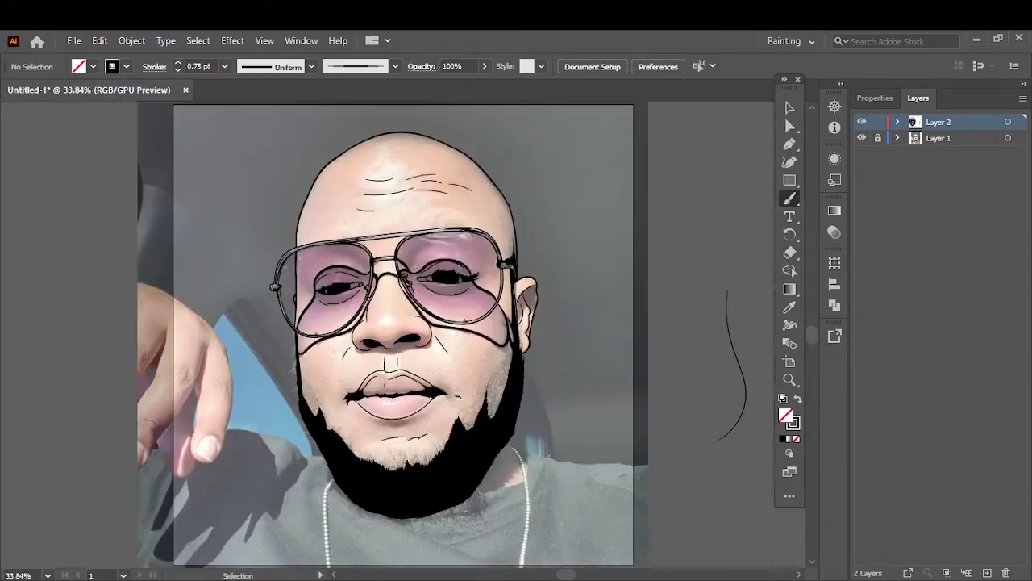
{"action": "key", "text": "ctrl+plus"}
{"action": "key", "text": "ctrl+plus"}
{"action": "key", "text": "ctrl+plus"}
{"action": "key", "text": "n"}
{"action": "left_click_drag", "start_coordinate": [566, 376], "coordinate": [523, 364]}
{"action": "key", "text": "v"}
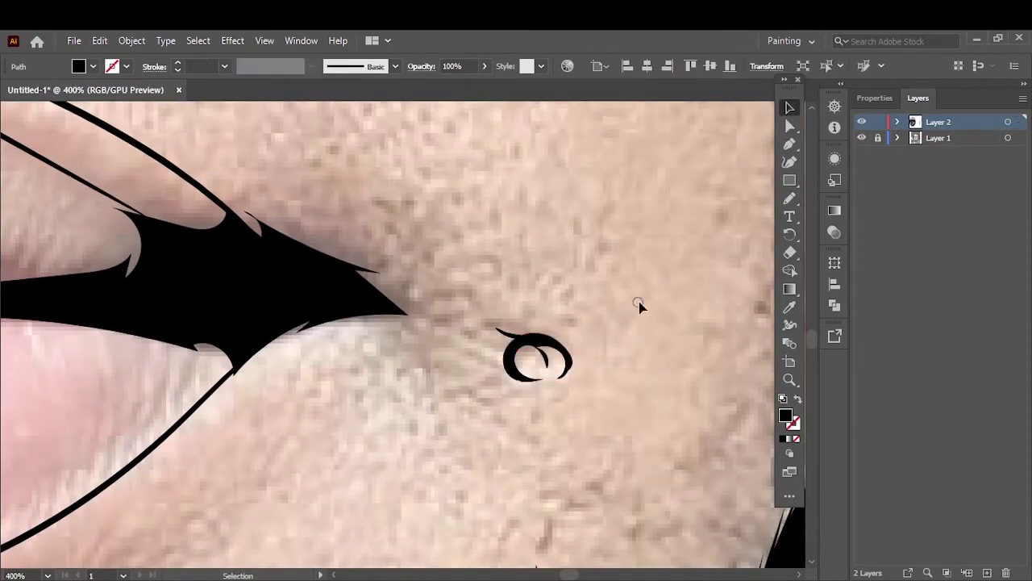
{"action": "key", "text": "ctrl+0"}
{"action": "scroll", "coordinate": [460, 367], "scroll_direction": "up", "scroll_amount": 4}
Step: Sketch thin 0.5 pt curly hairs along the left beard edge with the Paintbrush
{"action": "key", "text": "b"}
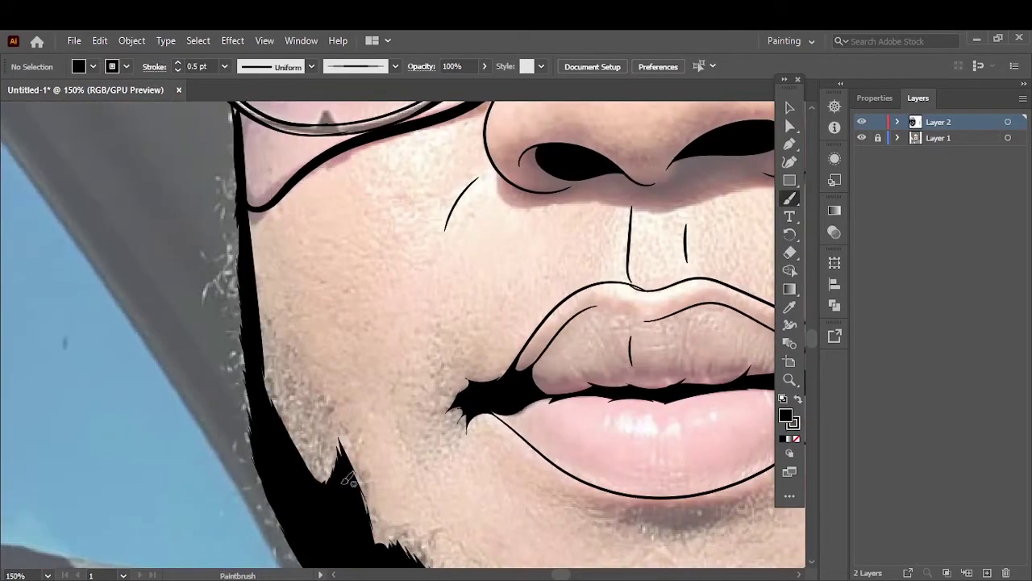
{"action": "key", "text": "shift+x"}
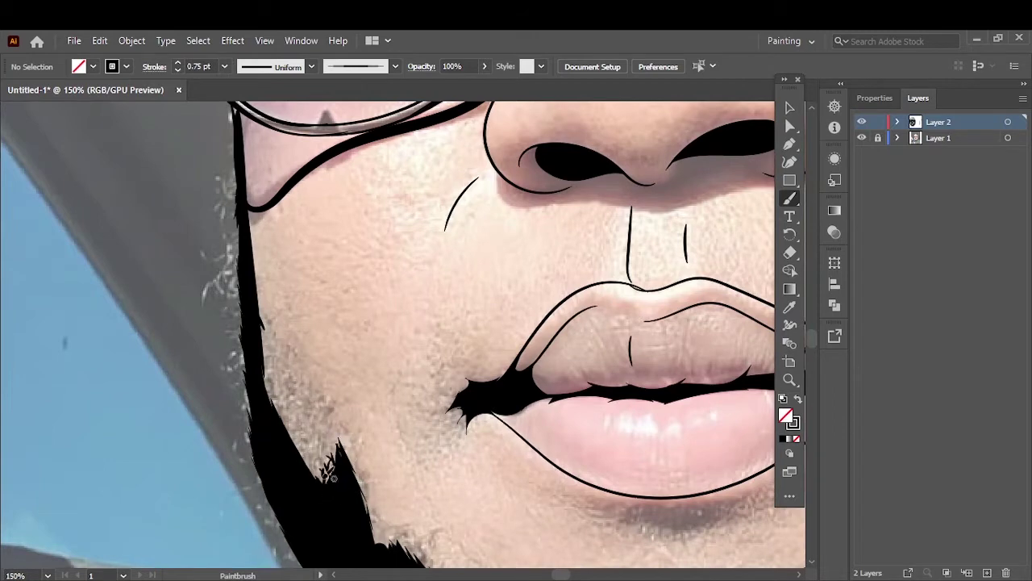
{"action": "left_click_drag", "start_coordinate": [263, 338], "coordinate": [290, 406]}
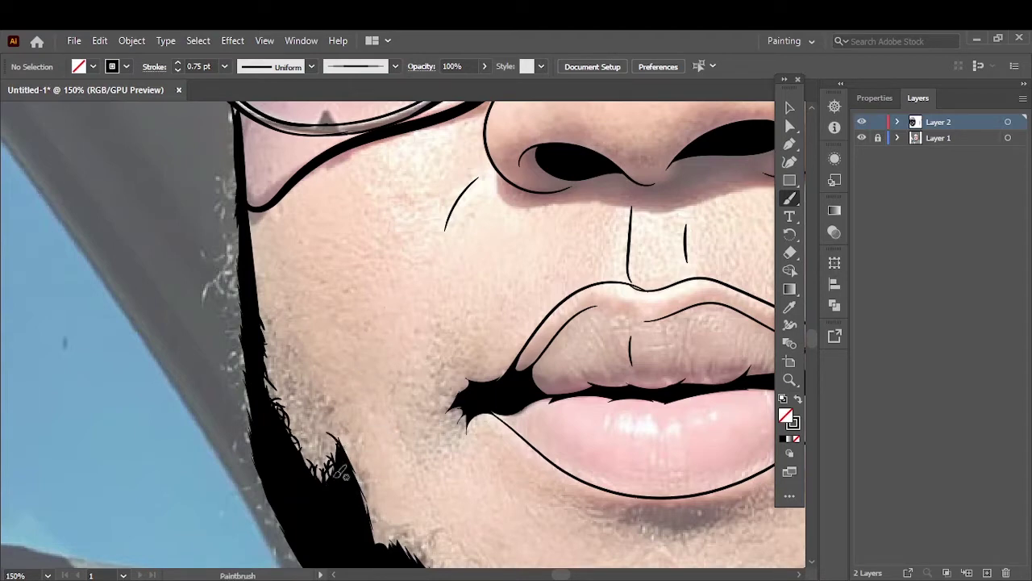
{"action": "left_click_drag", "start_coordinate": [335, 476], "coordinate": [313, 445]}
{"action": "mouse_move", "coordinate": [288, 393]}
{"action": "left_mouse_down"}
{"action": "mouse_move", "coordinate": [260, 339]}
{"action": "mouse_move", "coordinate": [355, 471]}
{"action": "mouse_move", "coordinate": [319, 396]}
{"action": "mouse_move", "coordinate": [323, 428]}
{"action": "mouse_move", "coordinate": [342, 448]}
{"action": "left_mouse_up"}
{"action": "left_click_drag", "start_coordinate": [317, 402], "coordinate": [299, 367]}
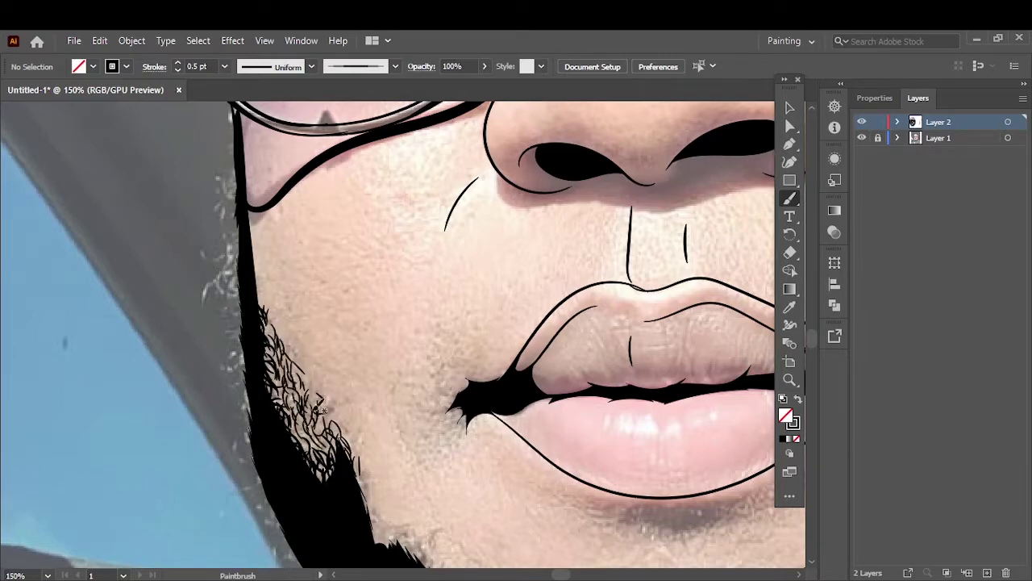
{"action": "scroll", "coordinate": [398, 349], "scroll_direction": "down", "scroll_amount": 3}
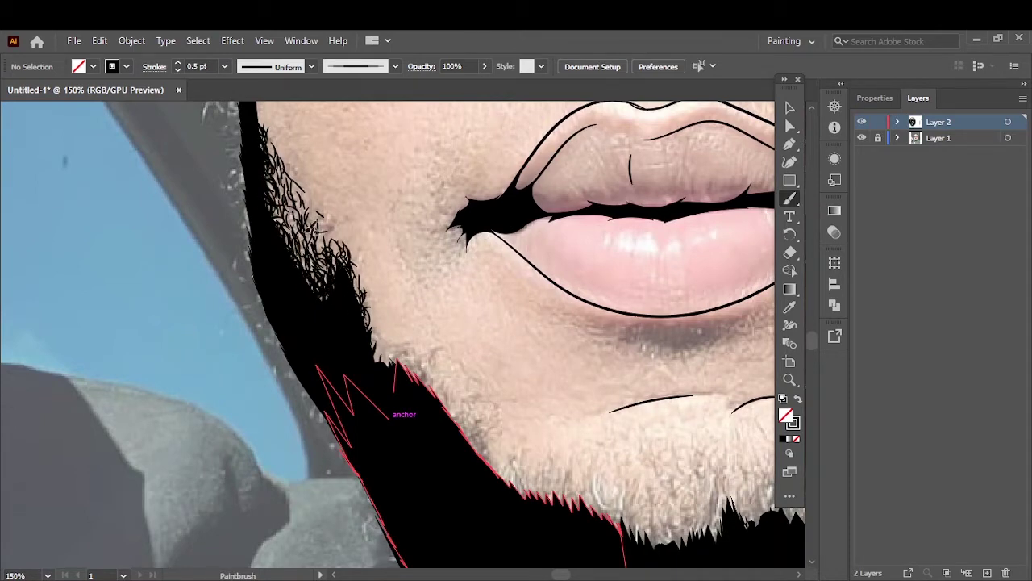
Step: Zoom onto the chin and paint short hairs along the left, chin and bottom beard edges
{"action": "key", "text": "ctrl+0"}
{"action": "left_click", "coordinate": [861, 138]}
{"action": "left_click", "coordinate": [861, 138]}
{"action": "key", "text": "ctrl+1"}
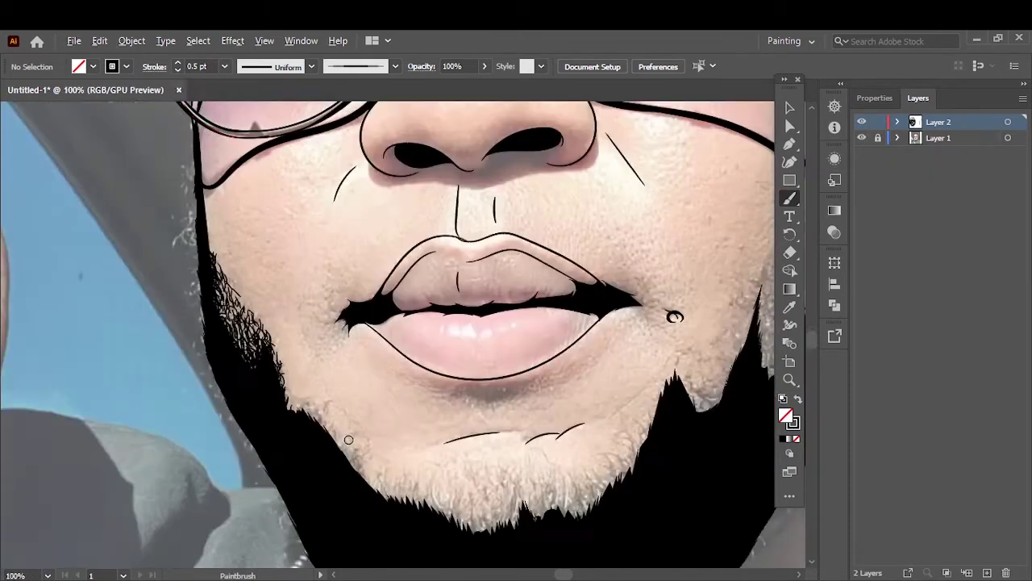
{"action": "scroll", "coordinate": [349, 440], "scroll_direction": "up", "scroll_amount": 1}
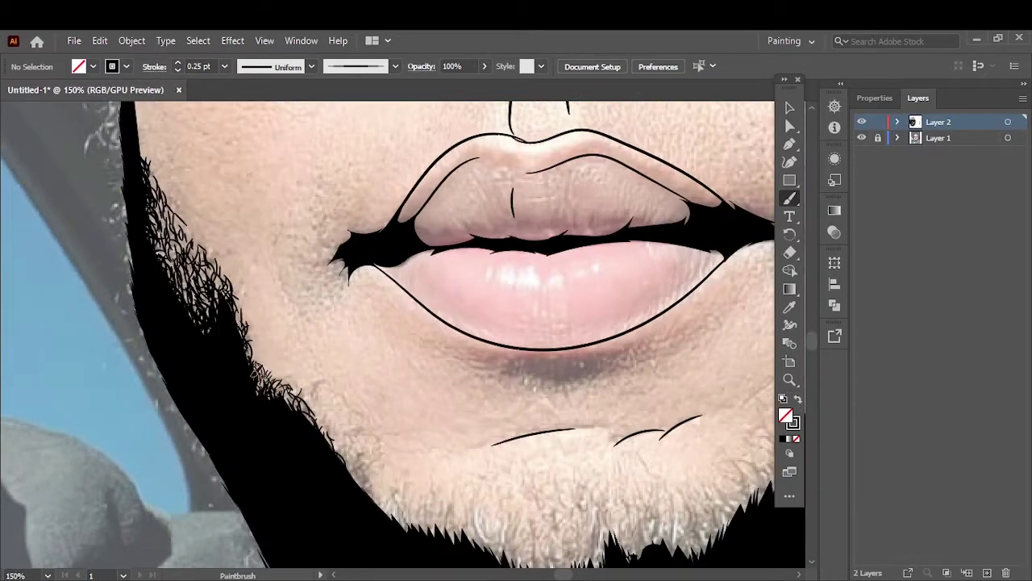
{"action": "left_click_drag", "start_coordinate": [538, 531], "coordinate": [418, 391]}
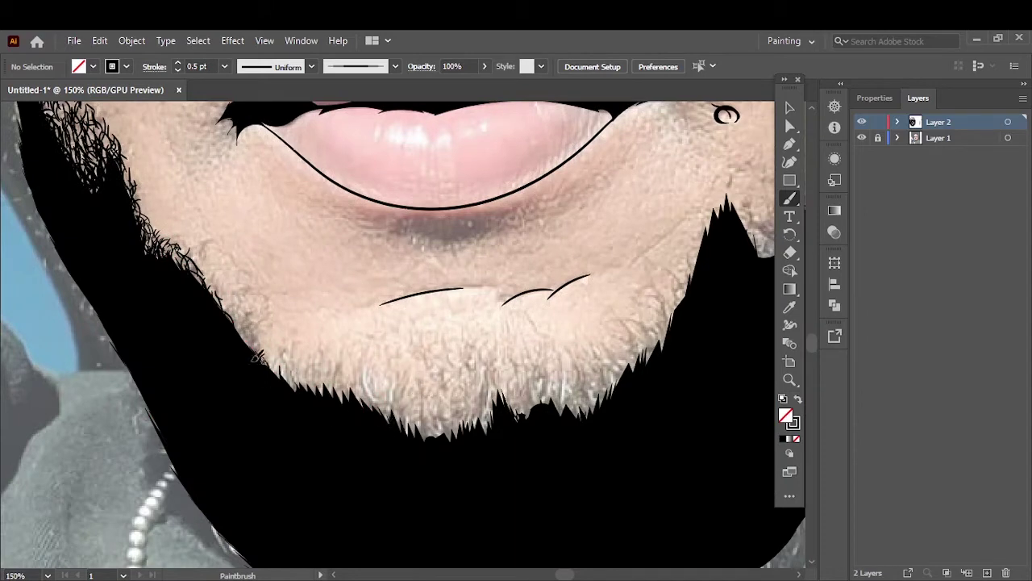
{"action": "left_click_drag", "start_coordinate": [287, 362], "coordinate": [241, 321]}
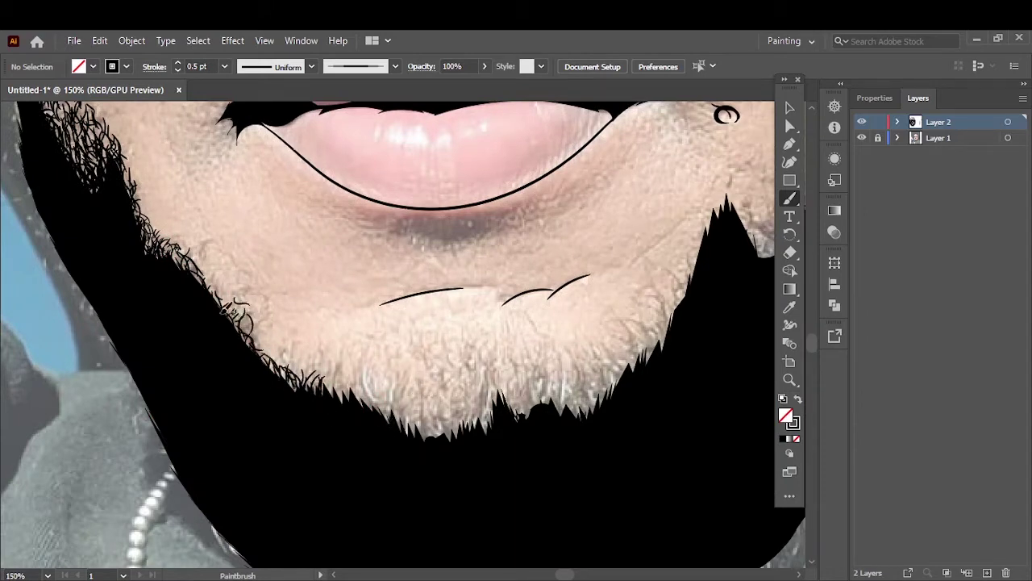
{"action": "left_click_drag", "start_coordinate": [398, 426], "coordinate": [387, 396]}
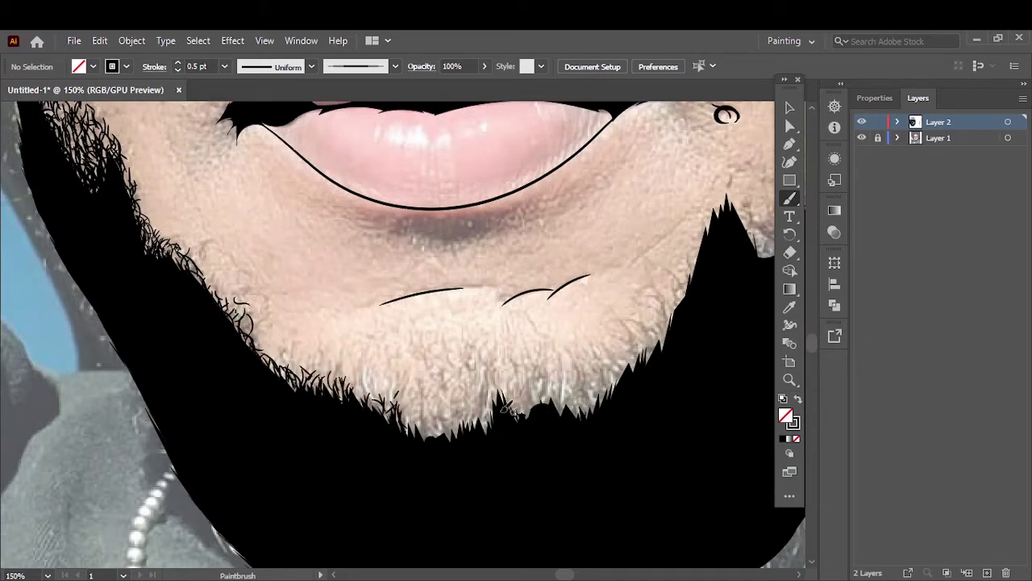
{"action": "mouse_move", "coordinate": [509, 410]}
{"action": "left_mouse_down"}
{"action": "mouse_move", "coordinate": [481, 434]}
{"action": "mouse_move", "coordinate": [405, 434]}
{"action": "mouse_move", "coordinate": [379, 386]}
{"action": "left_mouse_up"}
{"action": "mouse_move", "coordinate": [386, 421]}
{"action": "left_mouse_down"}
{"action": "mouse_move", "coordinate": [361, 374]}
{"action": "mouse_move", "coordinate": [395, 384]}
{"action": "left_mouse_up"}
{"action": "left_click_drag", "start_coordinate": [458, 441], "coordinate": [444, 395]}
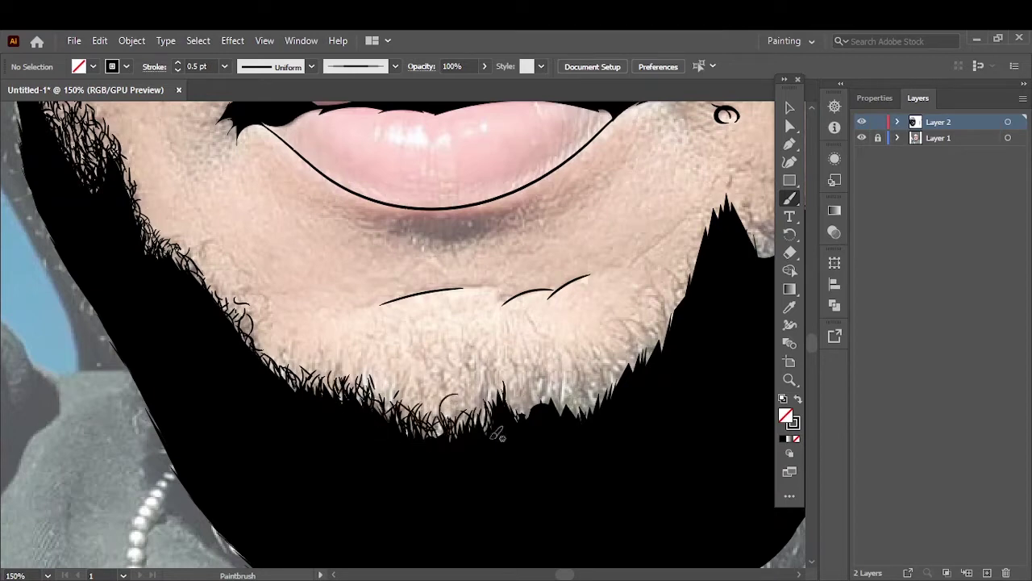
Step: Add short hairs along the right side of the beard edge
{"action": "mouse_move", "coordinate": [589, 411]}
{"action": "left_mouse_down"}
{"action": "mouse_move", "coordinate": [613, 373]}
{"action": "mouse_move", "coordinate": [574, 369]}
{"action": "left_mouse_up"}
{"action": "mouse_move", "coordinate": [556, 412]}
{"action": "left_mouse_down"}
{"action": "mouse_move", "coordinate": [545, 363]}
{"action": "mouse_move", "coordinate": [508, 372]}
{"action": "left_mouse_up"}
{"action": "mouse_move", "coordinate": [645, 377]}
{"action": "left_mouse_down"}
{"action": "mouse_move", "coordinate": [652, 324]}
{"action": "mouse_move", "coordinate": [626, 347]}
{"action": "left_mouse_up"}
{"action": "mouse_move", "coordinate": [615, 386]}
{"action": "left_mouse_down"}
{"action": "mouse_move", "coordinate": [607, 357]}
{"action": "mouse_move", "coordinate": [672, 310]}
{"action": "mouse_move", "coordinate": [692, 278]}
{"action": "left_mouse_up"}
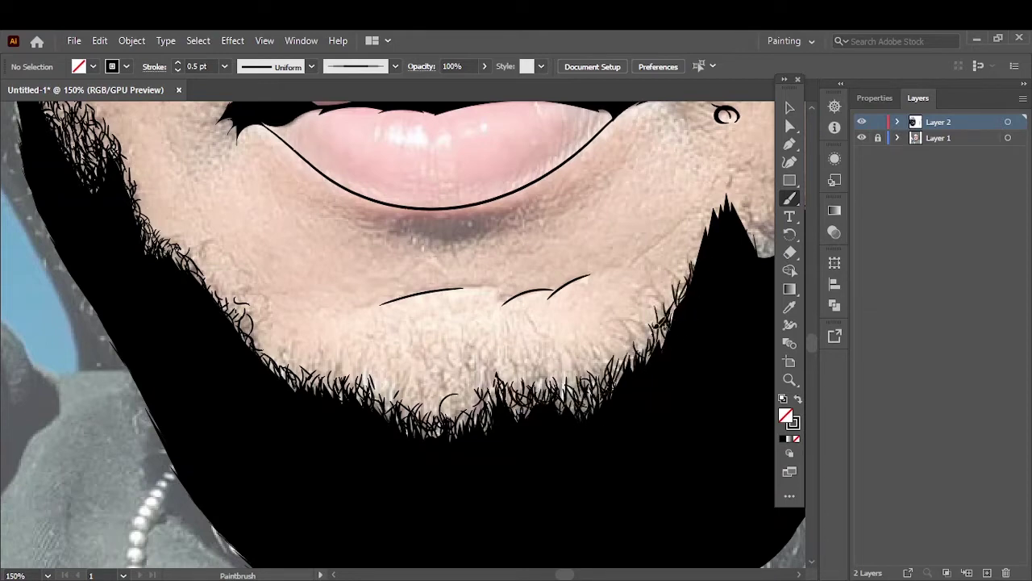
{"action": "left_click_drag", "start_coordinate": [651, 360], "coordinate": [661, 321]}
Step: Add finer 0.25 pt hairs and curls across the chin beard
{"action": "left_click_drag", "start_coordinate": [504, 364], "coordinate": [500, 345]}
{"action": "mouse_move", "coordinate": [532, 370]}
{"action": "left_mouse_down"}
{"action": "mouse_move", "coordinate": [529, 348]}
{"action": "mouse_move", "coordinate": [540, 338]}
{"action": "mouse_move", "coordinate": [520, 355]}
{"action": "left_mouse_up"}
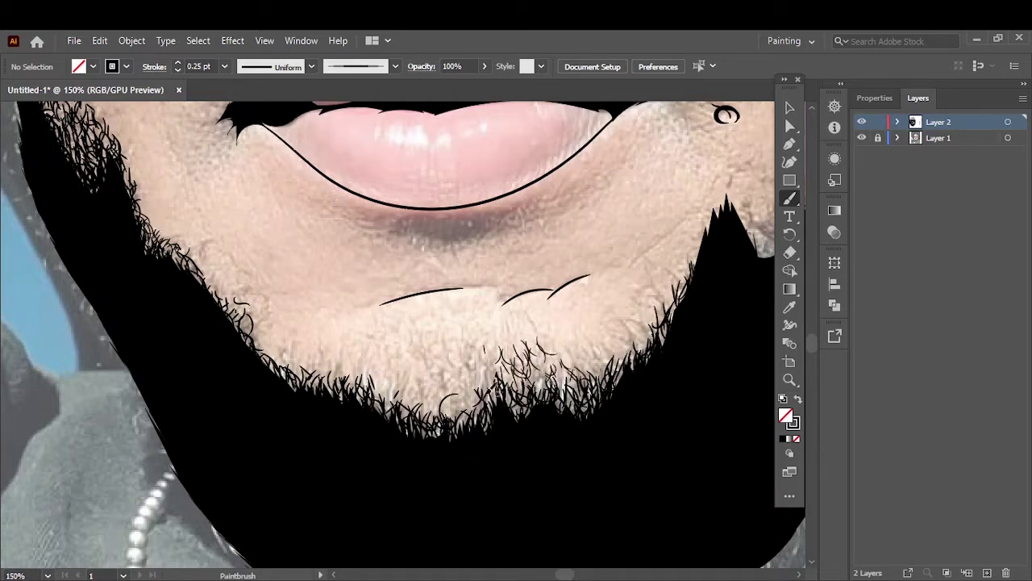
{"action": "left_click_drag", "start_coordinate": [491, 395], "coordinate": [494, 333]}
{"action": "left_click_drag", "start_coordinate": [468, 376], "coordinate": [465, 342]}
{"action": "left_click_drag", "start_coordinate": [549, 390], "coordinate": [542, 353]}
{"action": "left_click_drag", "start_coordinate": [397, 393], "coordinate": [392, 368]}
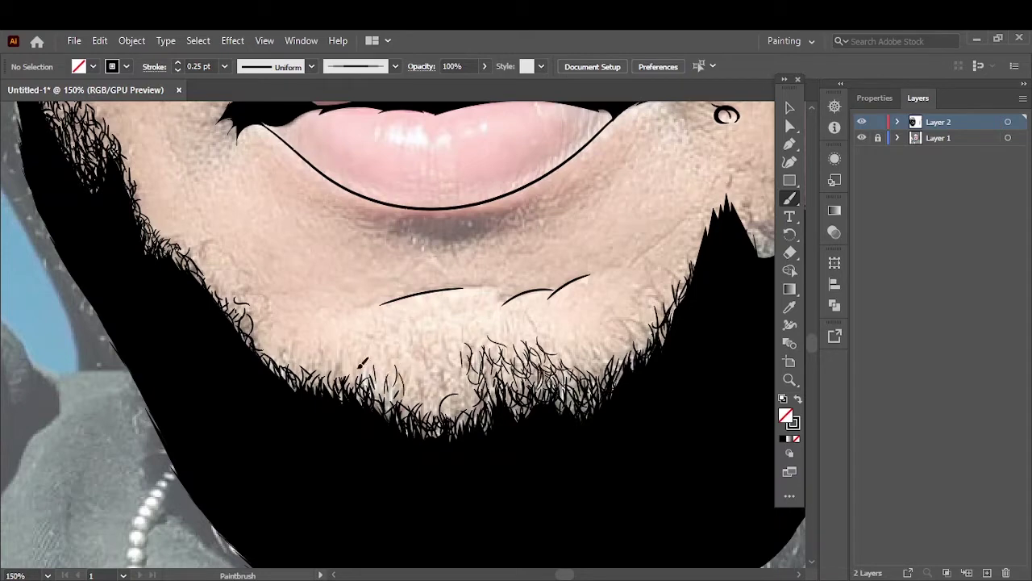
{"action": "left_click_drag", "start_coordinate": [421, 413], "coordinate": [441, 348]}
{"action": "left_click_drag", "start_coordinate": [429, 395], "coordinate": [423, 361]}
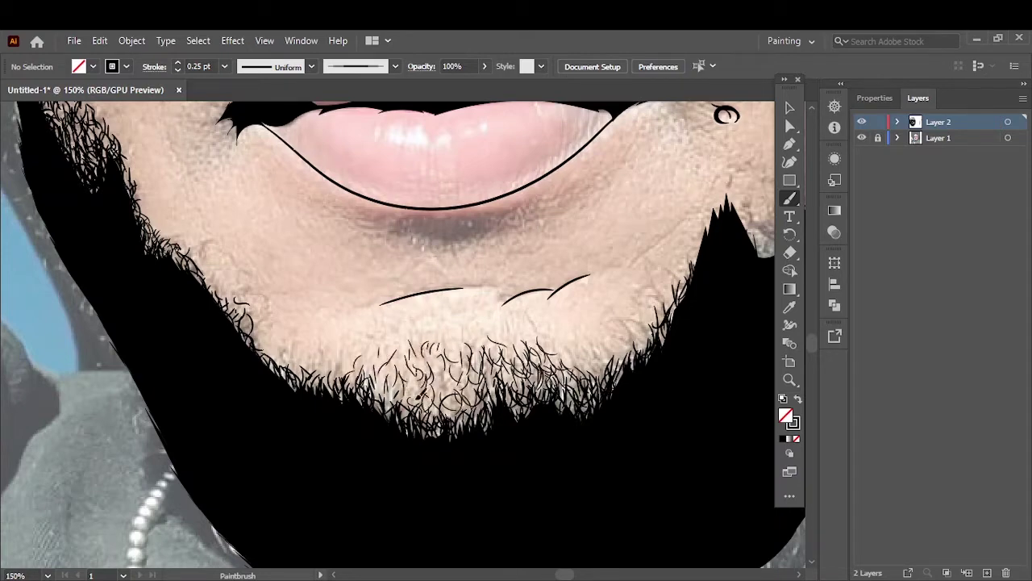
{"action": "key", "text": "ctrl+0"}
{"action": "left_click", "coordinate": [862, 138]}
Step: At 0.5 pt stroke, paint curly strands right of the mouth, along the right beard edge and notch
{"action": "left_click", "coordinate": [862, 138]}
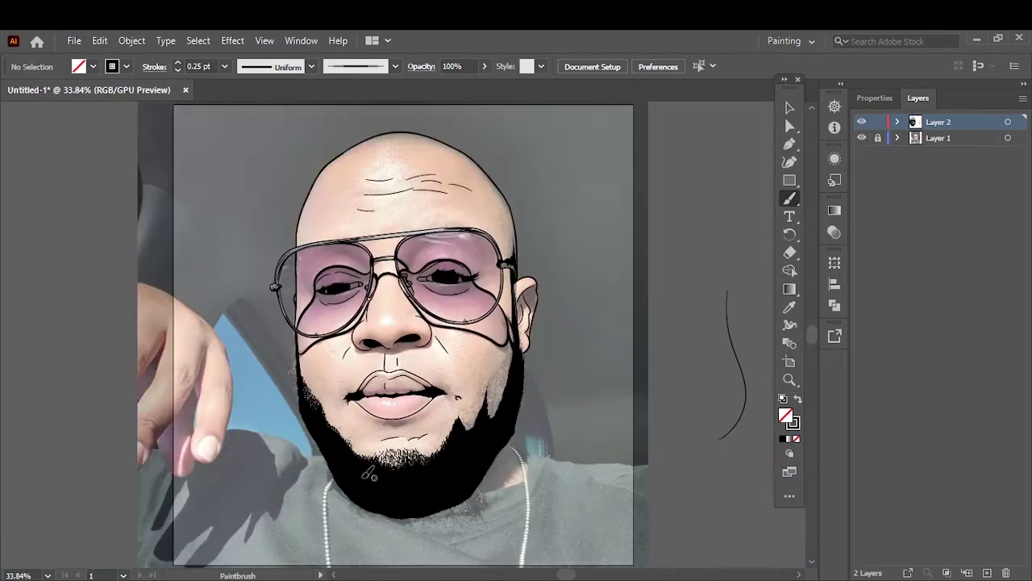
{"action": "scroll", "coordinate": [368, 474], "scroll_direction": "up", "scroll_amount": 4, "text": "alt"}
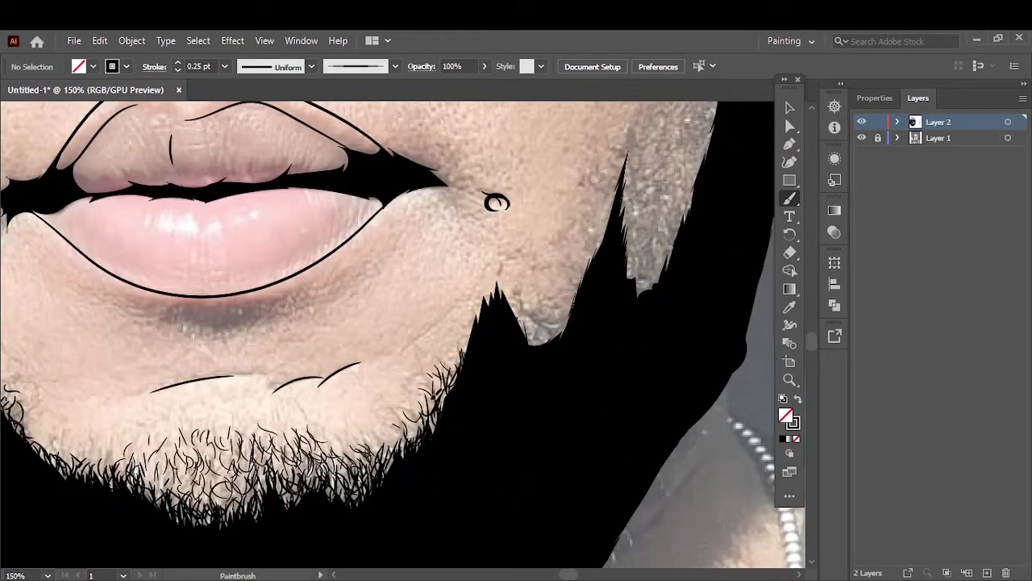
{"action": "left_click", "coordinate": [224, 66]}
{"action": "left_click", "coordinate": [242, 99]}
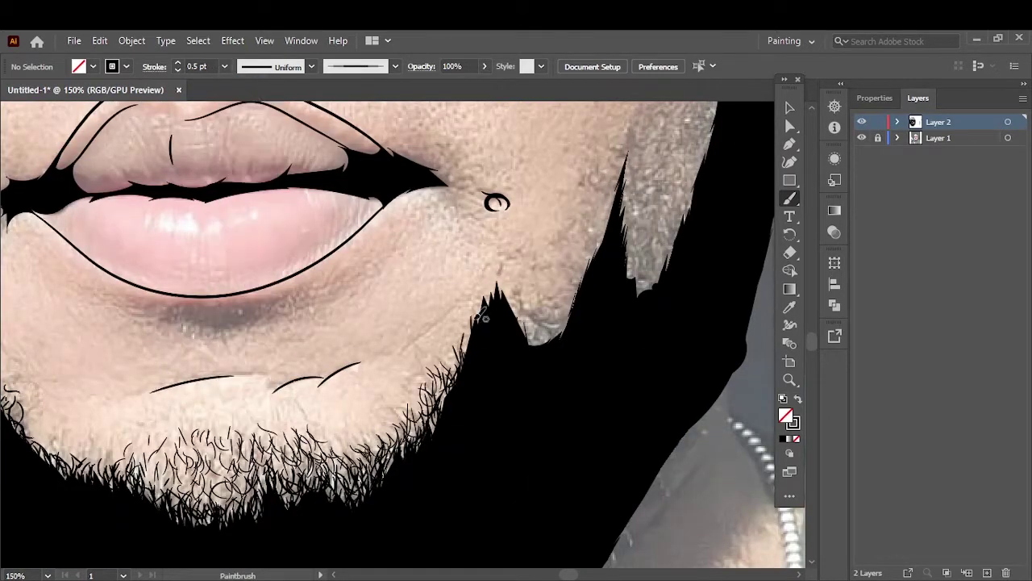
{"action": "left_click_drag", "start_coordinate": [485, 317], "coordinate": [499, 281]}
{"action": "scroll", "coordinate": [520, 307], "scroll_direction": "up", "scroll_amount": 3}
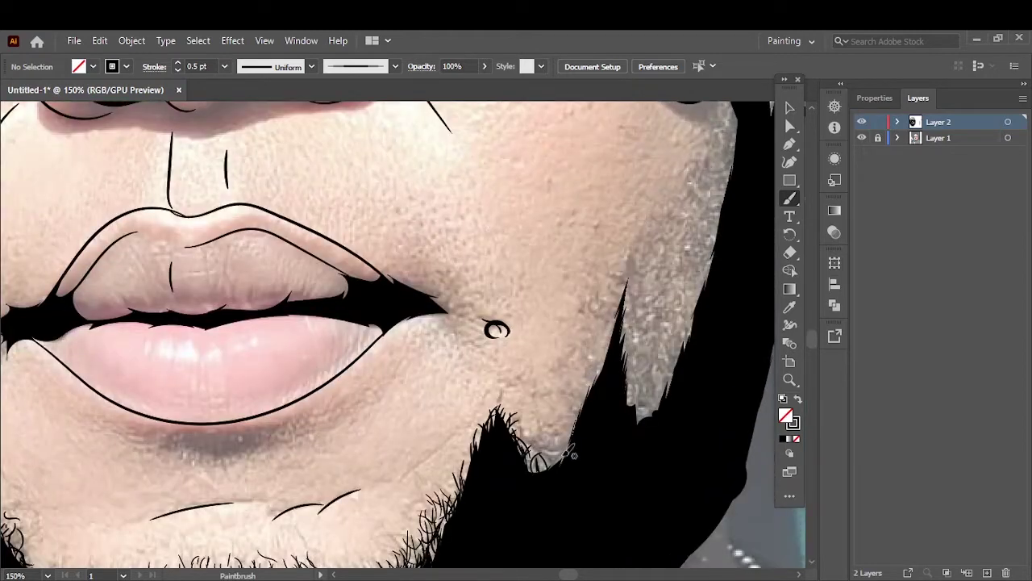
{"action": "mouse_move", "coordinate": [575, 440]}
{"action": "left_mouse_down"}
{"action": "mouse_move", "coordinate": [625, 337]}
{"action": "mouse_move", "coordinate": [589, 322]}
{"action": "mouse_move", "coordinate": [612, 354]}
{"action": "left_mouse_up"}
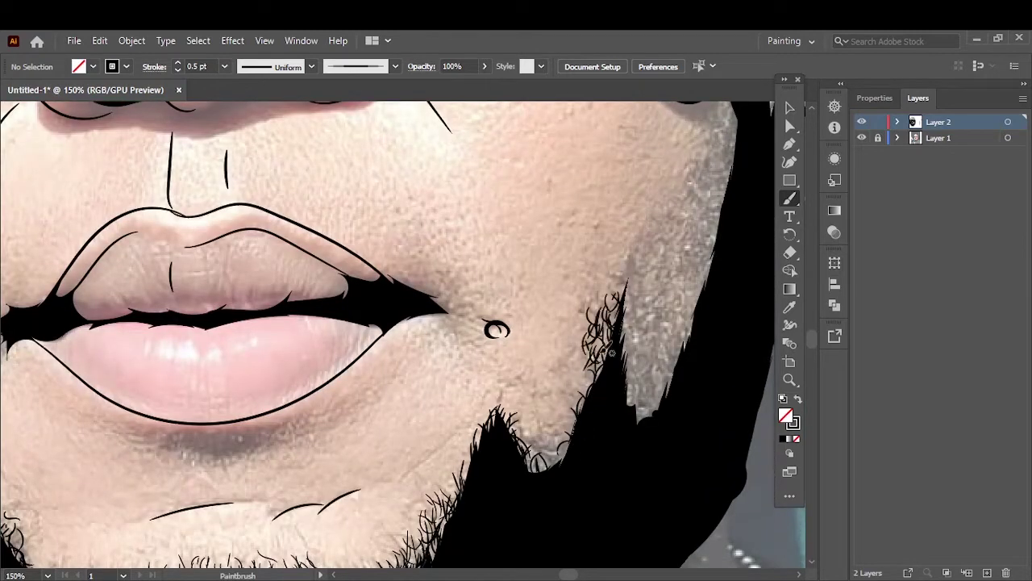
{"action": "left_click_drag", "start_coordinate": [560, 451], "coordinate": [534, 463]}
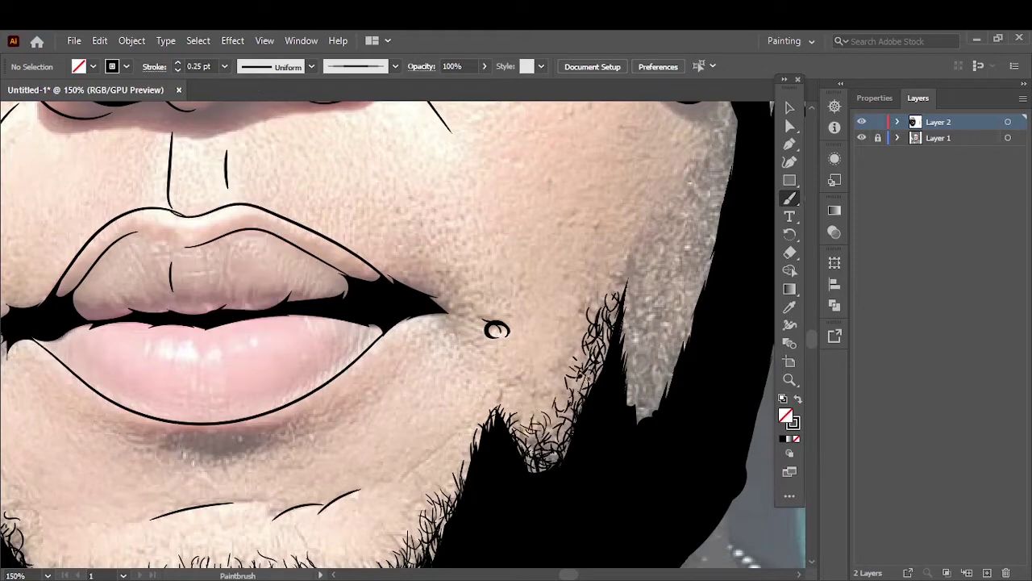
{"action": "left_click_drag", "start_coordinate": [582, 377], "coordinate": [554, 373]}
Step: Switch to 0.25 pt and paint curly hairs along the right jaw beard up toward the ear
{"action": "key", "text": "ctrl+0"}
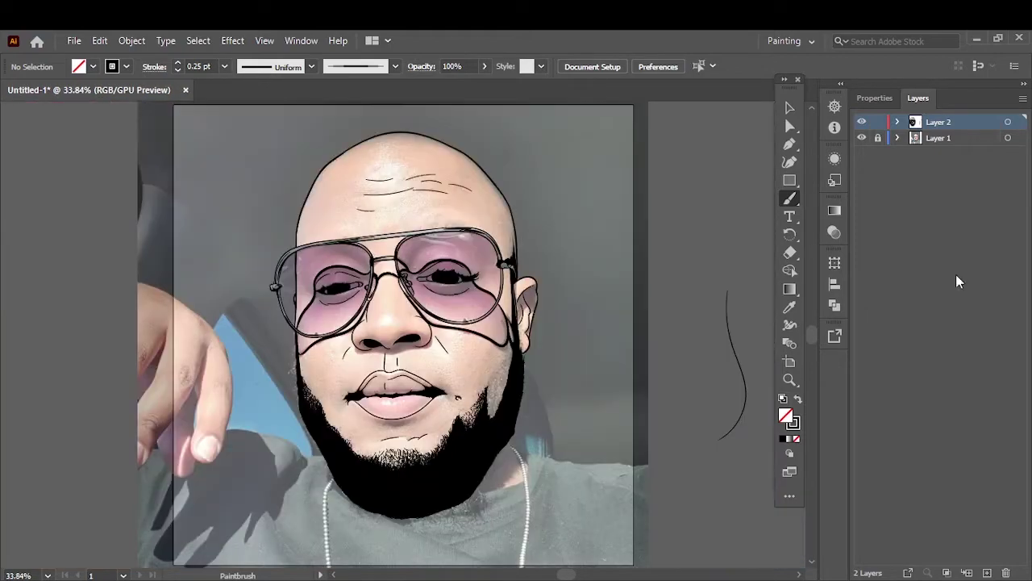
{"action": "left_click", "coordinate": [861, 138]}
{"action": "left_click", "coordinate": [862, 138]}
{"action": "left_click", "coordinate": [862, 138]}
{"action": "left_click", "coordinate": [862, 138]}
{"action": "left_click", "coordinate": [225, 66]}
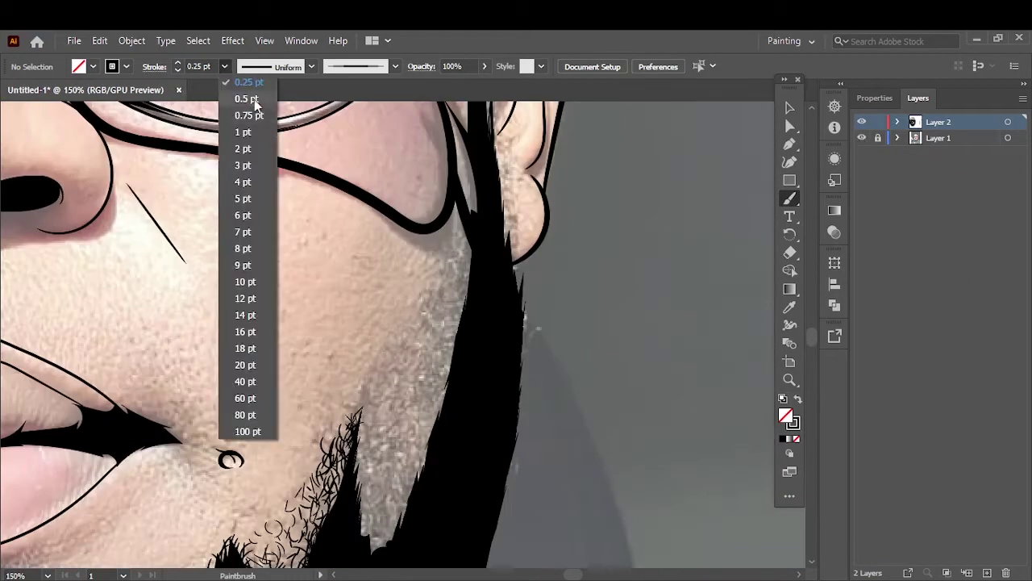
{"action": "left_click", "coordinate": [246, 121]}
{"action": "mouse_move", "coordinate": [372, 510]}
{"action": "left_mouse_down"}
{"action": "mouse_move", "coordinate": [365, 419]}
{"action": "mouse_move", "coordinate": [387, 444]}
{"action": "mouse_move", "coordinate": [415, 435]}
{"action": "left_mouse_up"}
{"action": "mouse_move", "coordinate": [407, 476]}
{"action": "left_mouse_down"}
{"action": "mouse_move", "coordinate": [376, 481]}
{"action": "mouse_move", "coordinate": [365, 424]}
{"action": "mouse_move", "coordinate": [440, 359]}
{"action": "left_mouse_up"}
{"action": "left_click_drag", "start_coordinate": [432, 395], "coordinate": [448, 373]}
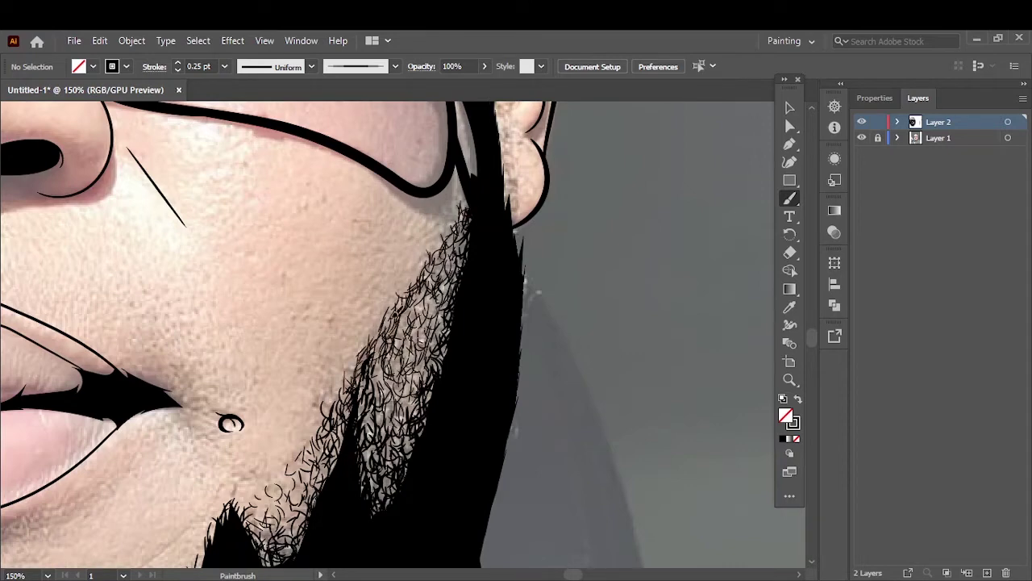
{"action": "key", "text": "ctrl+0"}
{"action": "left_click", "coordinate": [861, 137]}
Step: With the photo visible, paint a black brush stroke down the beard's right jaw edge
{"action": "left_click", "coordinate": [861, 138]}
{"action": "key", "text": "ctrl+1"}
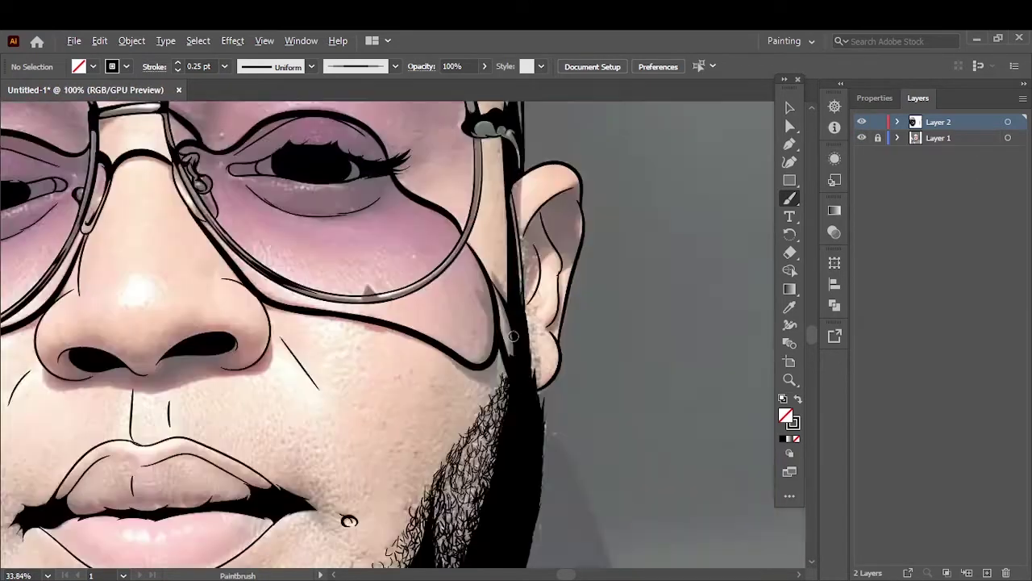
{"action": "scroll", "coordinate": [513, 336], "scroll_direction": "up", "scroll_amount": 2}
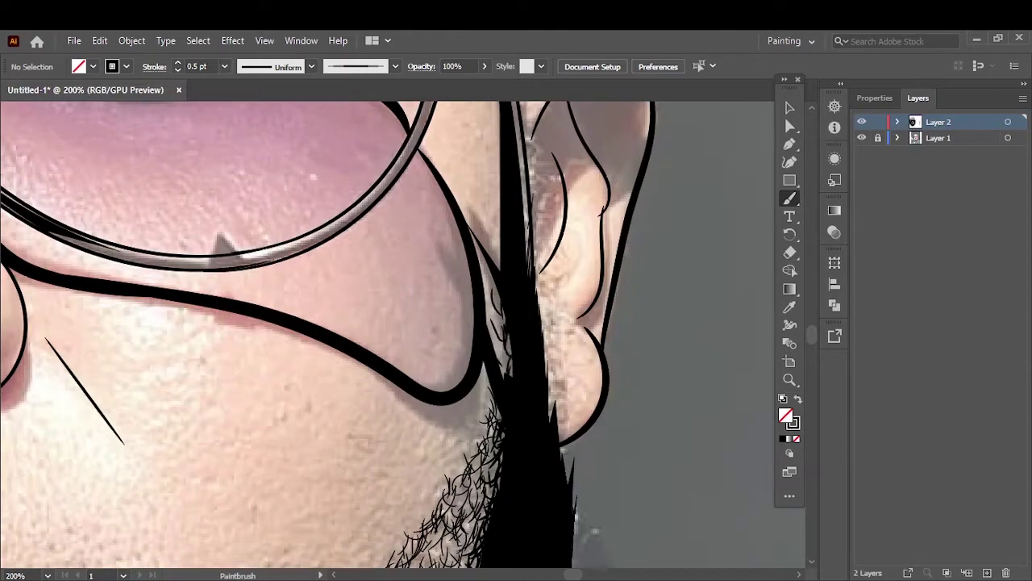
{"action": "left_click_drag", "start_coordinate": [520, 222], "coordinate": [581, 516]}
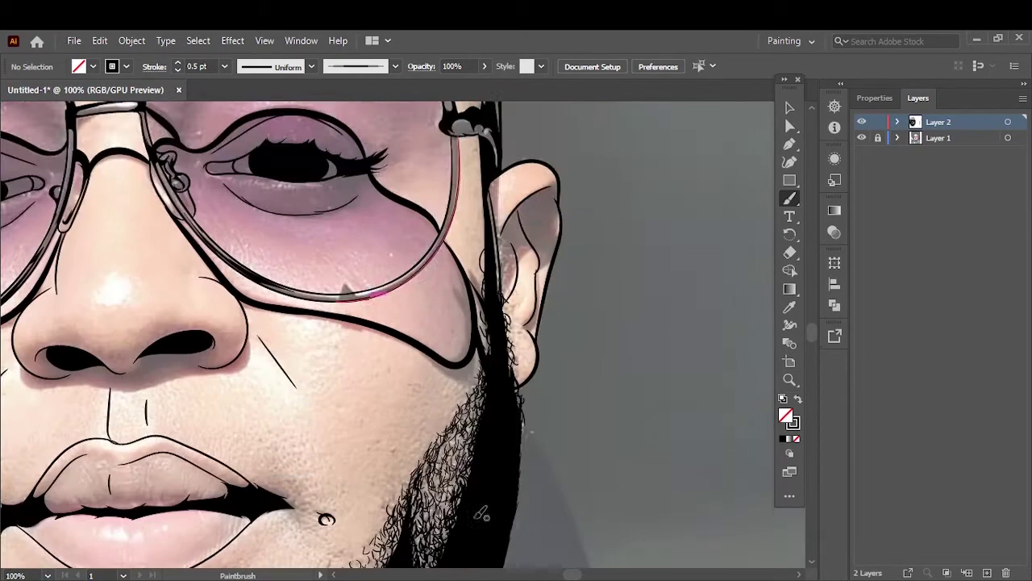
{"action": "scroll", "coordinate": [531, 242], "scroll_direction": "down", "scroll_amount": 3}
{"action": "scroll", "coordinate": [531, 190], "scroll_direction": "up", "scroll_amount": 2}
Step: Add short hair strands along the right jaw edge, then check the line art without the photo
{"action": "left_click_drag", "start_coordinate": [528, 271], "coordinate": [508, 365]}
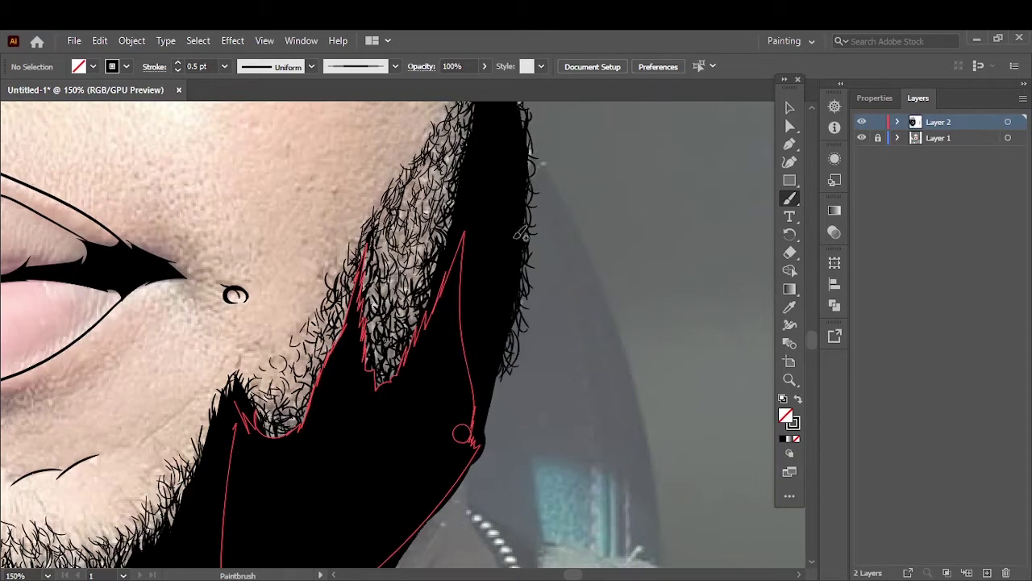
{"action": "scroll", "coordinate": [523, 234], "scroll_direction": "up", "scroll_amount": 3}
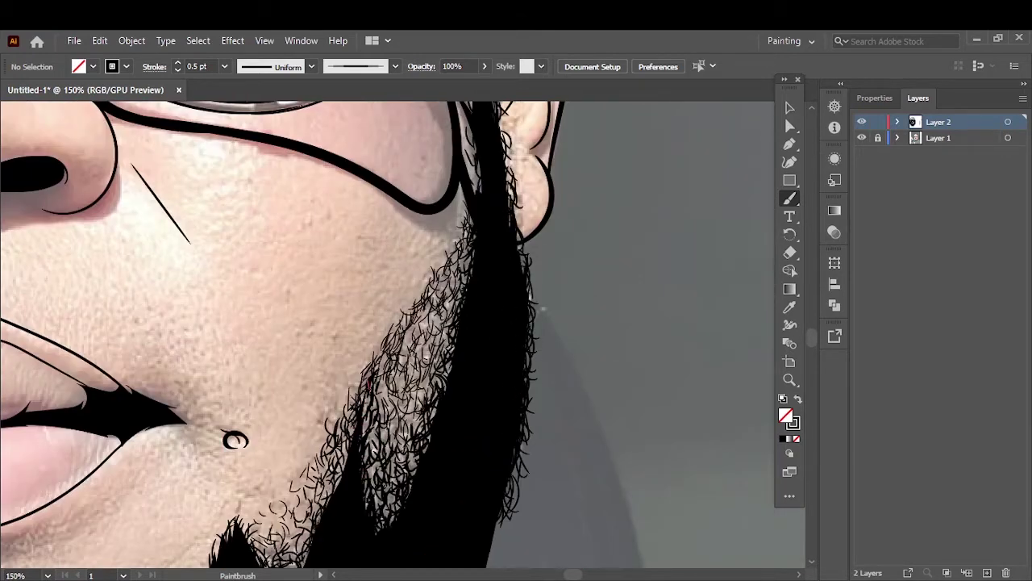
{"action": "key", "text": "ctrl+0"}
{"action": "left_click", "coordinate": [861, 138]}
{"action": "left_click", "coordinate": [861, 137]}
{"action": "scroll", "coordinate": [525, 432], "scroll_direction": "up", "scroll_amount": 2}
{"action": "scroll", "coordinate": [504, 317], "scroll_direction": "down", "scroll_amount": 1}
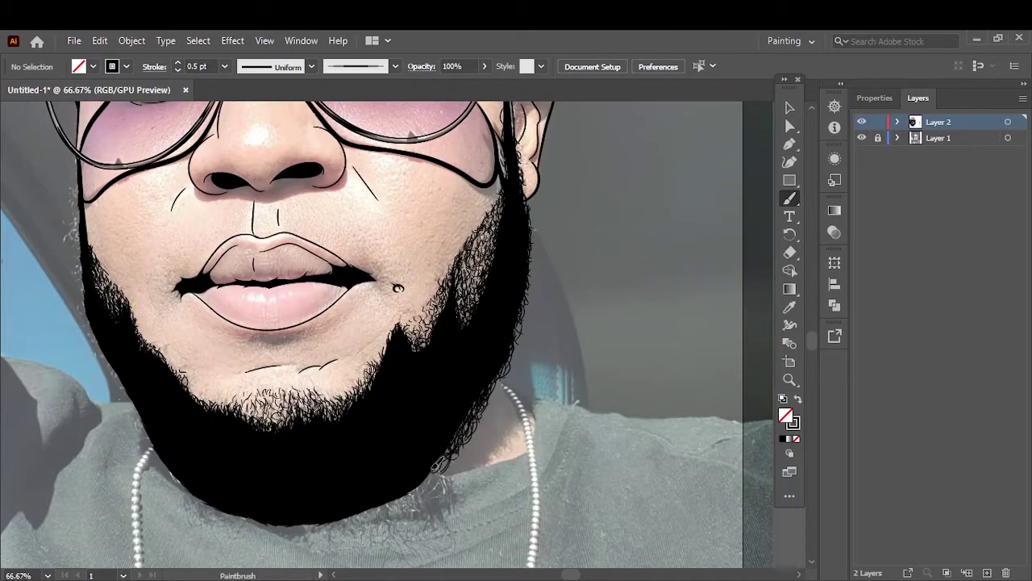
Step: Thin the brush to 0.5 pt and draw hair strokes along the beard's bottom edge
{"action": "key", "text": "ctrl+0"}
{"action": "left_click", "coordinate": [862, 138]}
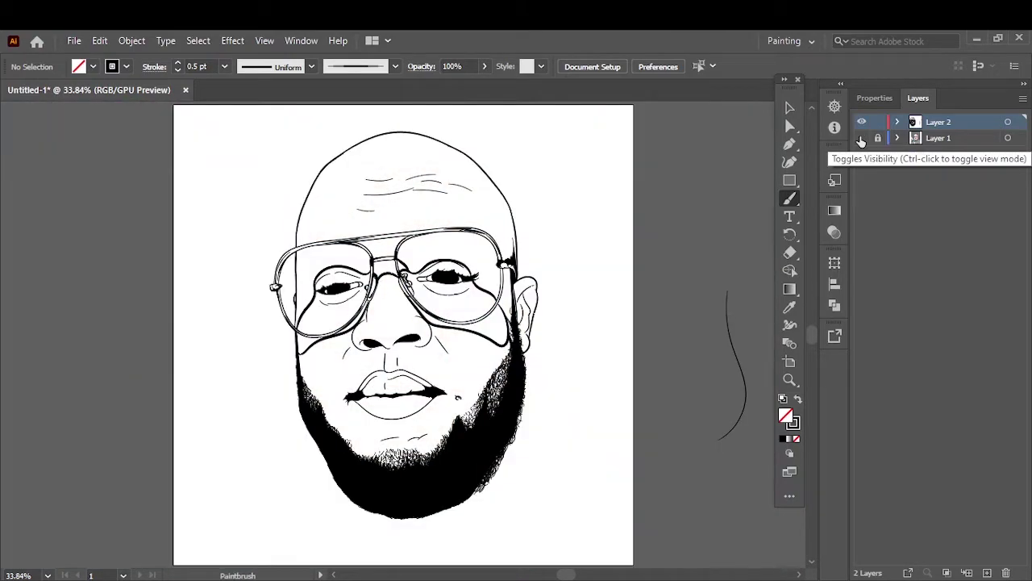
{"action": "left_click", "coordinate": [861, 138]}
{"action": "key", "text": "ctrl+1"}
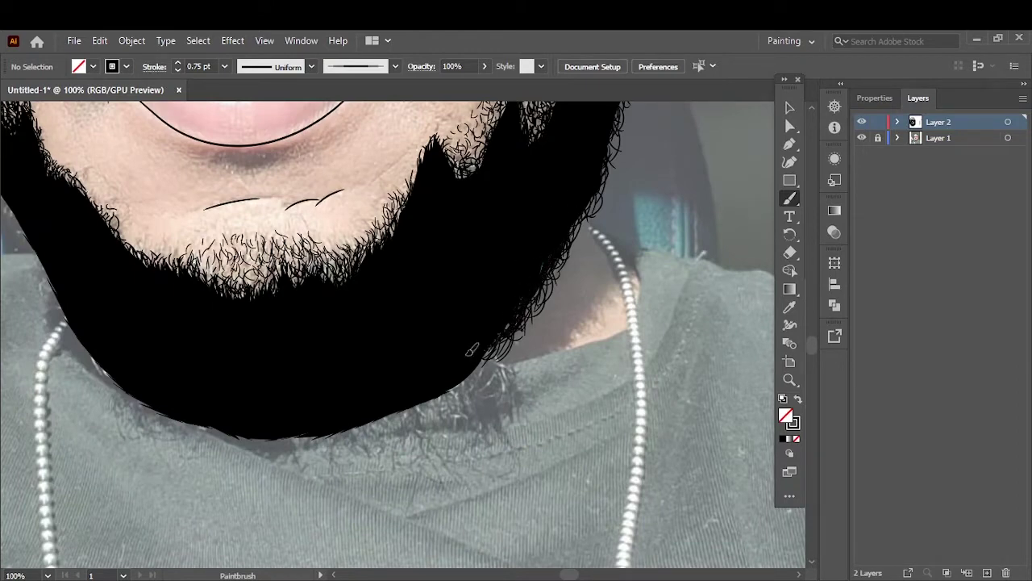
{"action": "key", "text": "bracketleft"}
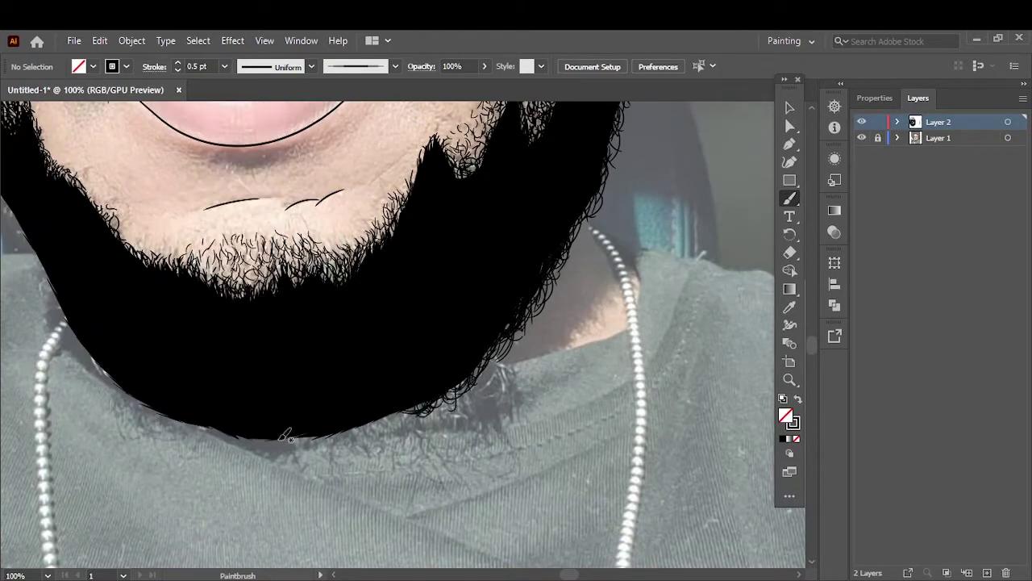
{"action": "scroll", "coordinate": [581, 377], "scroll_direction": "left", "scroll_amount": 5}
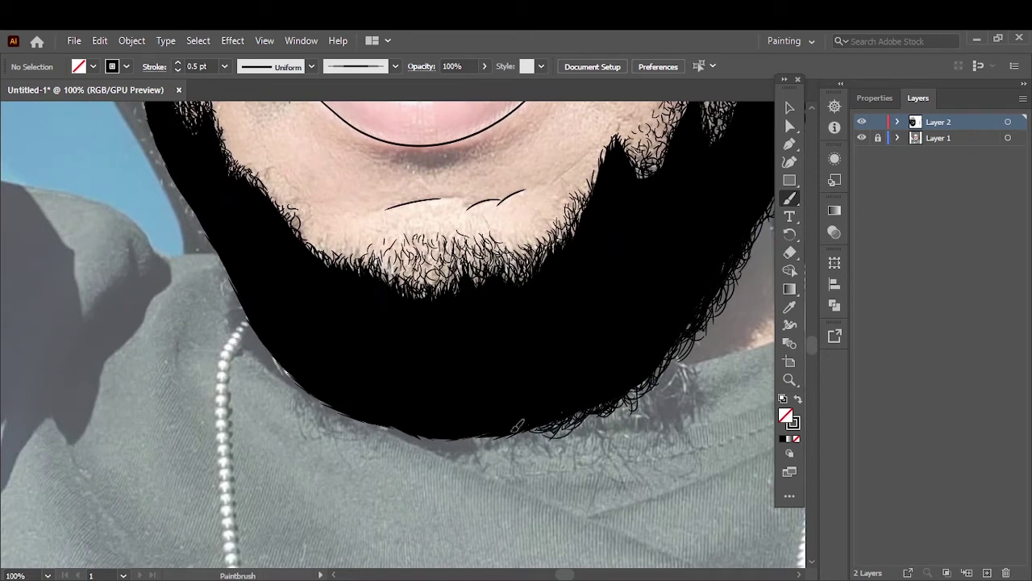
{"action": "left_click_drag", "start_coordinate": [514, 430], "coordinate": [539, 445]}
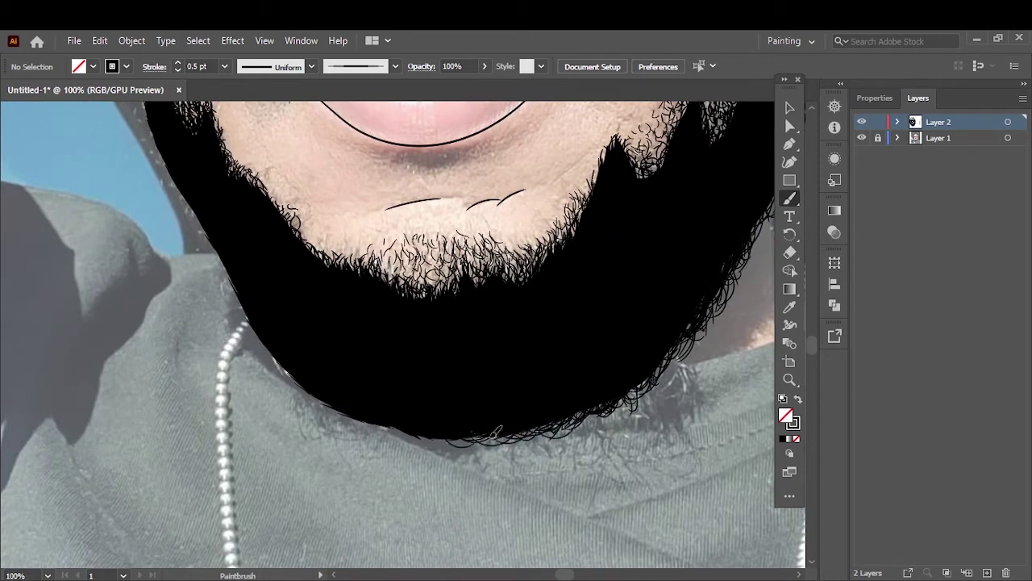
Step: Extend hair strokes leftward along the beard bottom and lower-left edge, then hide the photo
{"action": "mouse_move", "coordinate": [494, 432]}
{"action": "left_mouse_down"}
{"action": "mouse_move", "coordinate": [427, 416]}
{"action": "mouse_move", "coordinate": [396, 423]}
{"action": "left_mouse_up"}
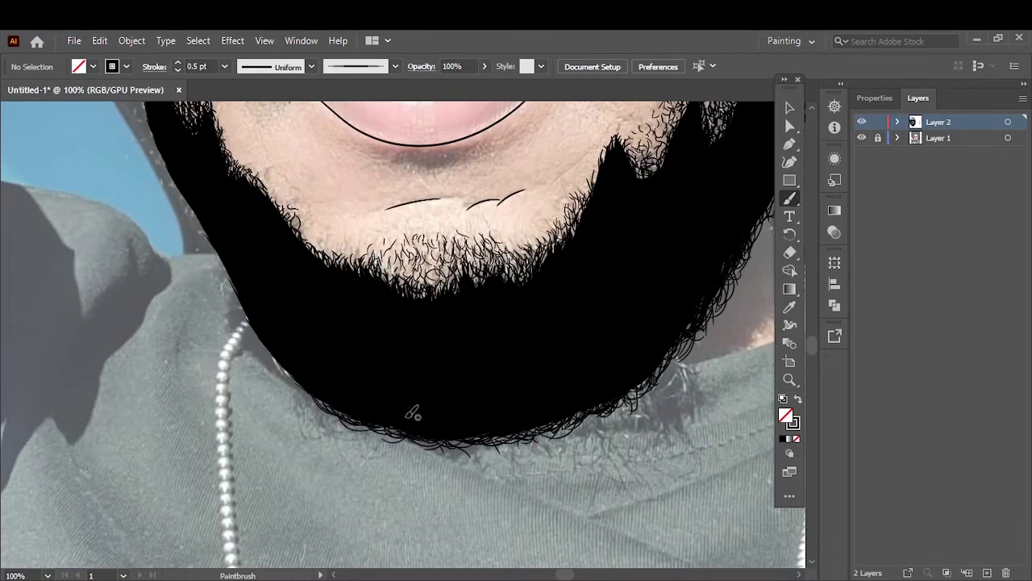
{"action": "left_click_drag", "start_coordinate": [297, 369], "coordinate": [481, 504]}
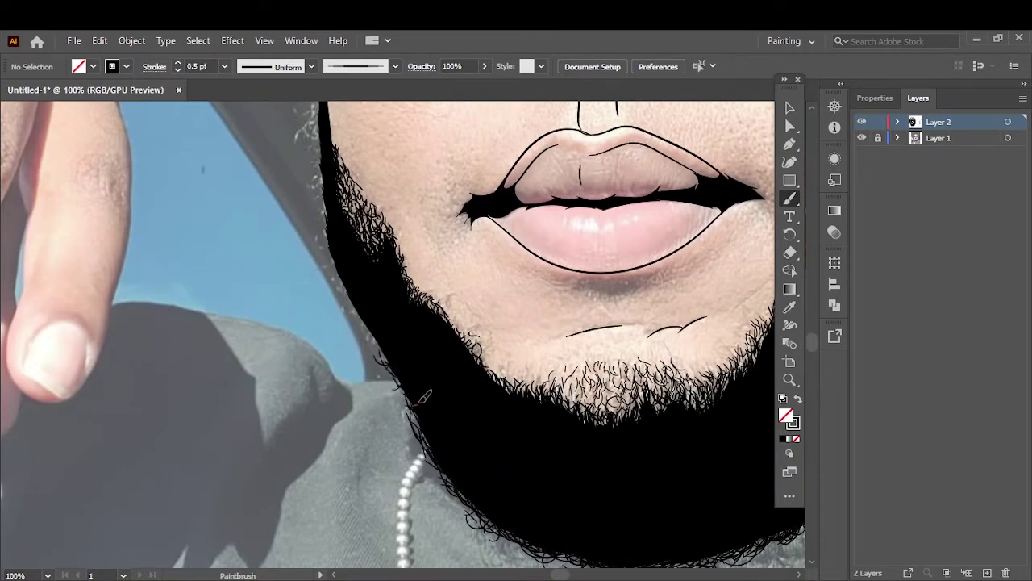
{"action": "left_click_drag", "start_coordinate": [417, 404], "coordinate": [388, 363]}
{"action": "scroll", "coordinate": [368, 224], "scroll_direction": "up", "scroll_amount": 4}
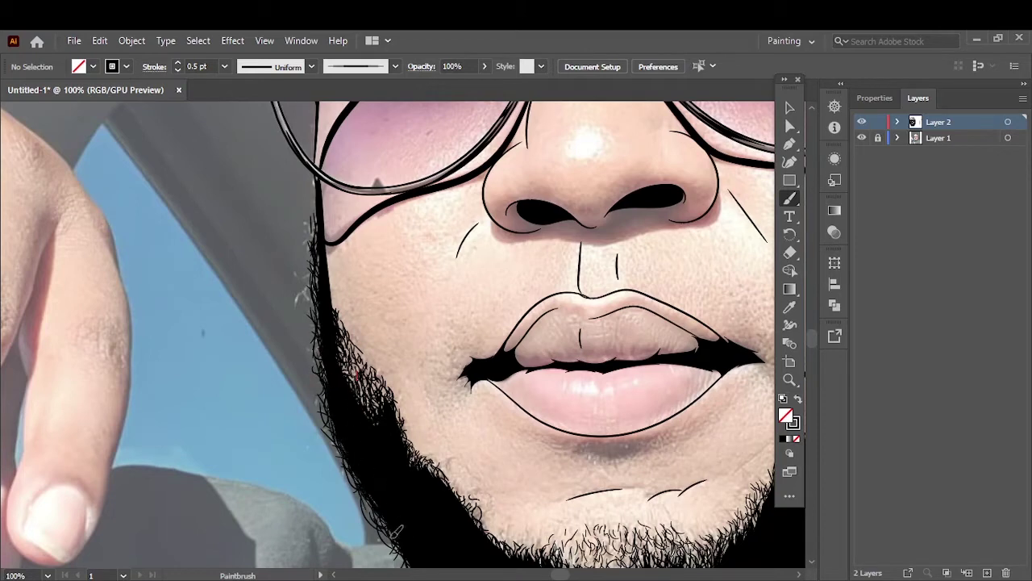
{"action": "key", "text": "ctrl+0"}
{"action": "left_click", "coordinate": [862, 139]}
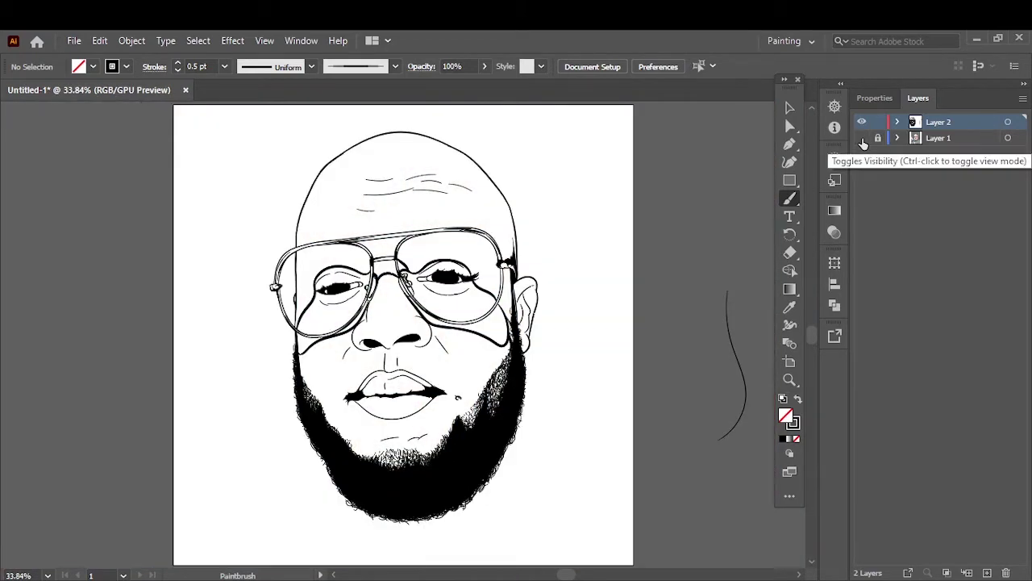
Step: Compare the eyebrow strokes above both lenses against the reference photo at full-artboard view
{"action": "left_click", "coordinate": [862, 138]}
{"action": "scroll", "coordinate": [319, 248], "scroll_direction": "up", "scroll_amount": 4}
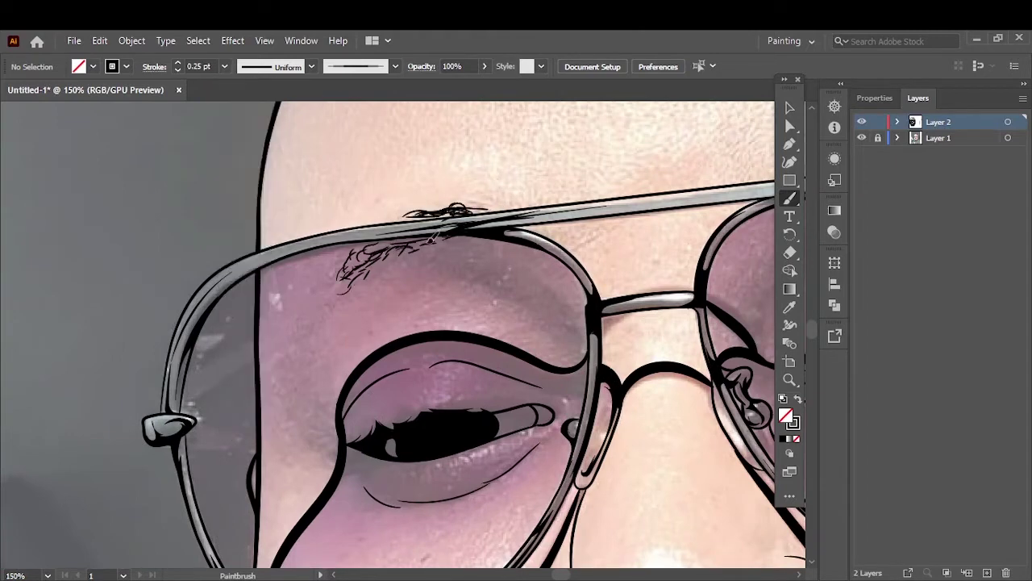
{"action": "key", "text": "ctrl+0"}
{"action": "left_click", "coordinate": [862, 138]}
{"action": "left_click", "coordinate": [861, 138]}
{"action": "scroll", "coordinate": [292, 276], "scroll_direction": "up", "scroll_amount": 4}
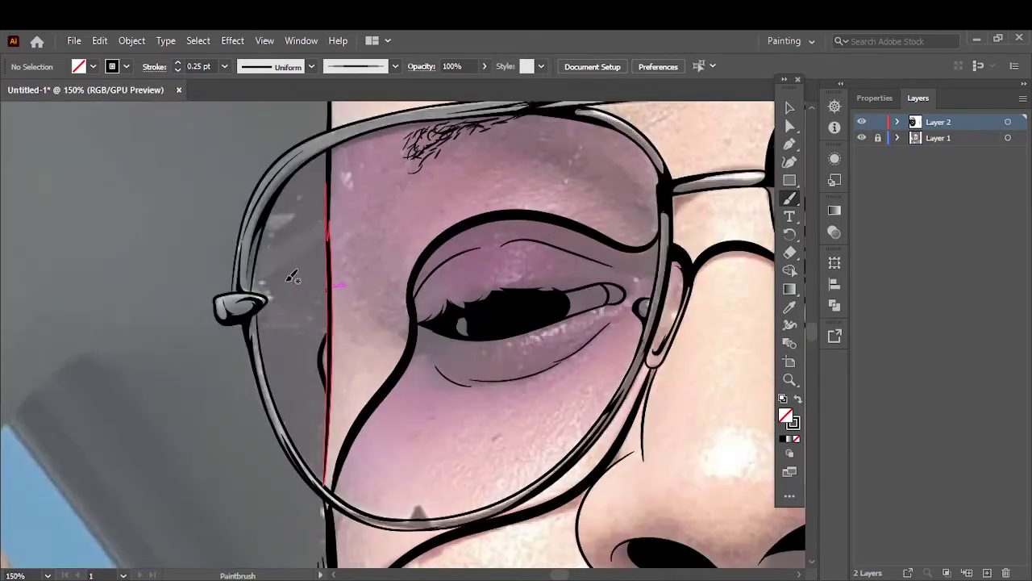
{"action": "key", "text": "ctrl+0"}
{"action": "scroll", "coordinate": [337, 253], "scroll_direction": "up", "scroll_amount": 4}
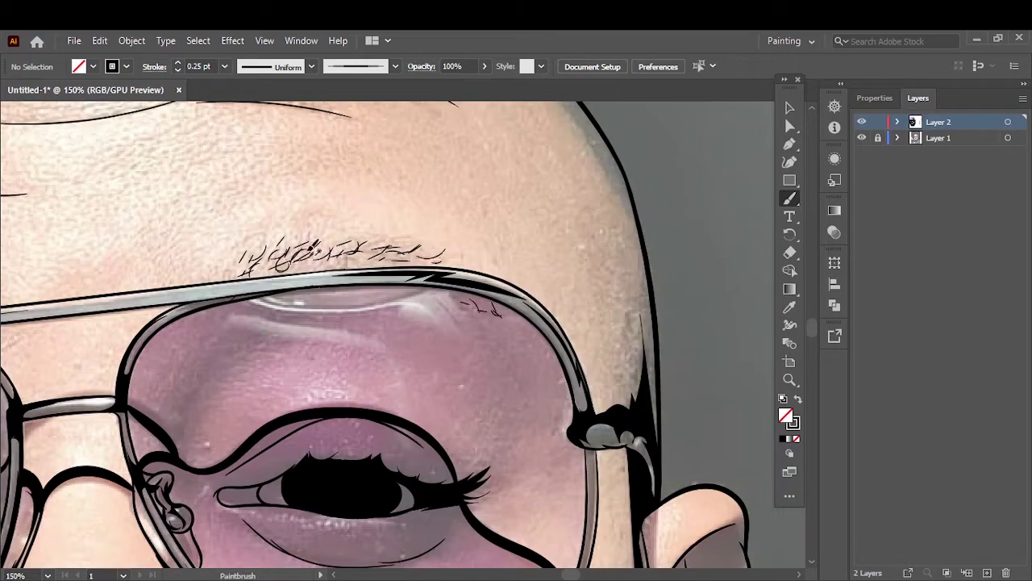
Step: Hide the reference photo and select all of the line art with the Selection tool
{"action": "key", "text": "ctrl+0"}
{"action": "left_click", "coordinate": [862, 138]}
{"action": "left_click", "coordinate": [862, 138]}
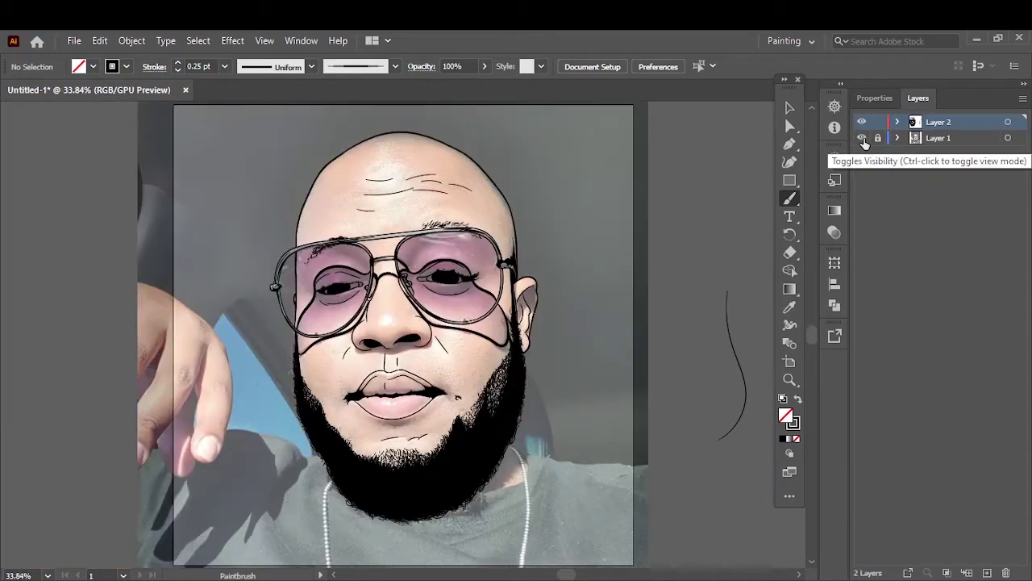
{"action": "left_click", "coordinate": [862, 138]}
{"action": "left_click", "coordinate": [791, 107]}
{"action": "key", "text": "ctrl+a"}
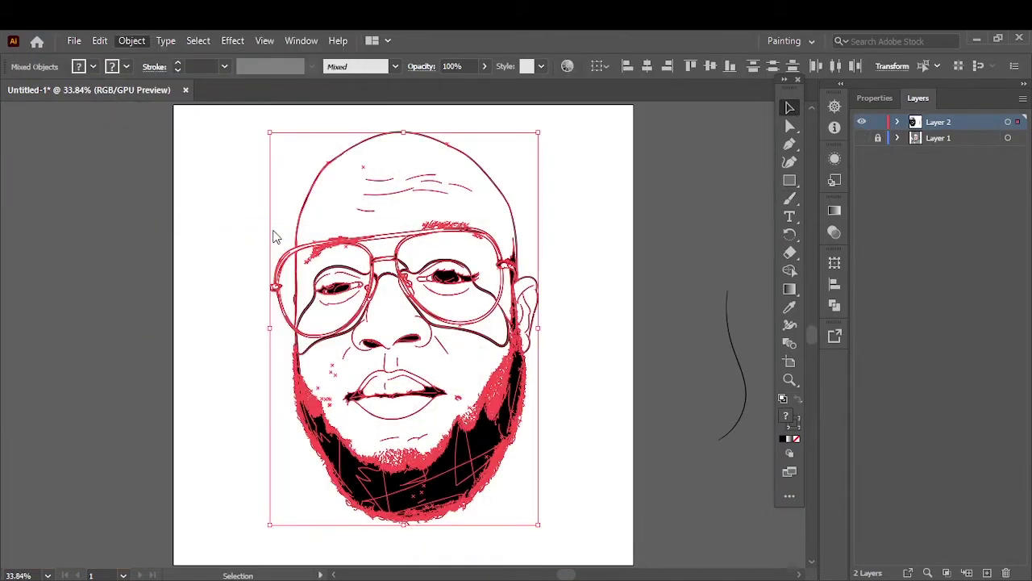
Step: Deselect the artwork and toggle the reference photo's visibility in the Layers panel
{"action": "left_click", "coordinate": [235, 136]}
{"action": "key", "text": "ctrl+a"}
{"action": "left_click", "coordinate": [874, 97]}
{"action": "left_click", "coordinate": [719, 302]}
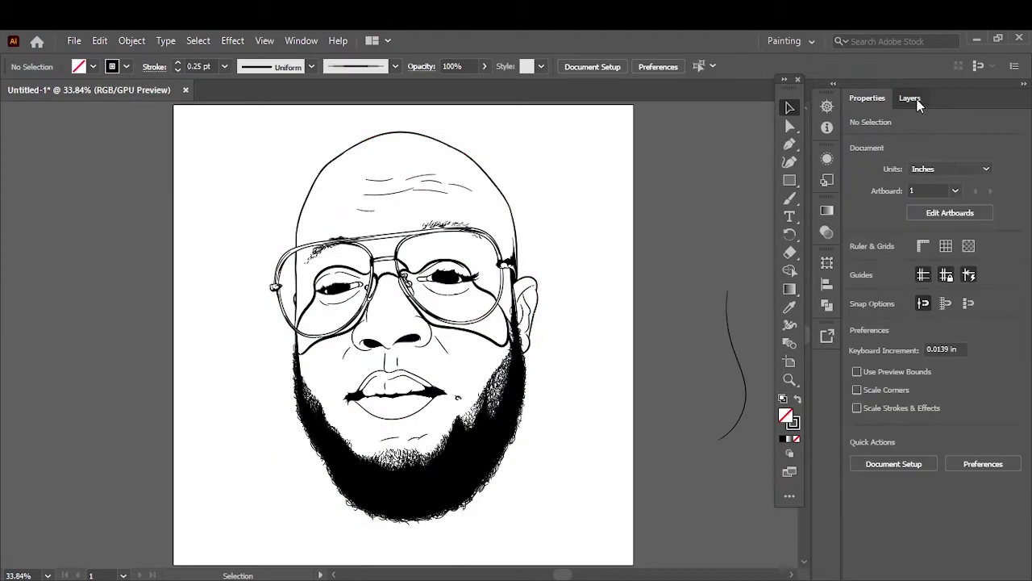
{"action": "left_click", "coordinate": [918, 98]}
{"action": "left_click", "coordinate": [862, 138]}
{"action": "left_click", "coordinate": [862, 138]}
{"action": "left_click", "coordinate": [862, 138]}
{"action": "left_click", "coordinate": [861, 138]}
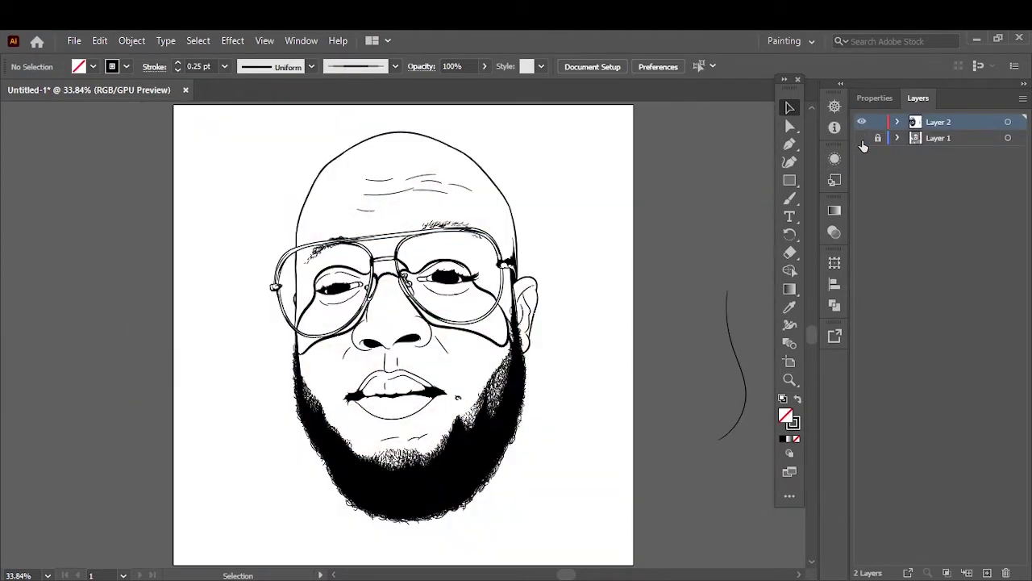
Step: Duplicate the line-art layer, lock the copy, and set the fill to a salmon skin tone
{"action": "left_click_drag", "start_coordinate": [938, 122], "coordinate": [987, 572]}
{"action": "left_click", "coordinate": [893, 138]}
{"action": "left_click", "coordinate": [797, 399]}
{"action": "double_click", "coordinate": [786, 417]}
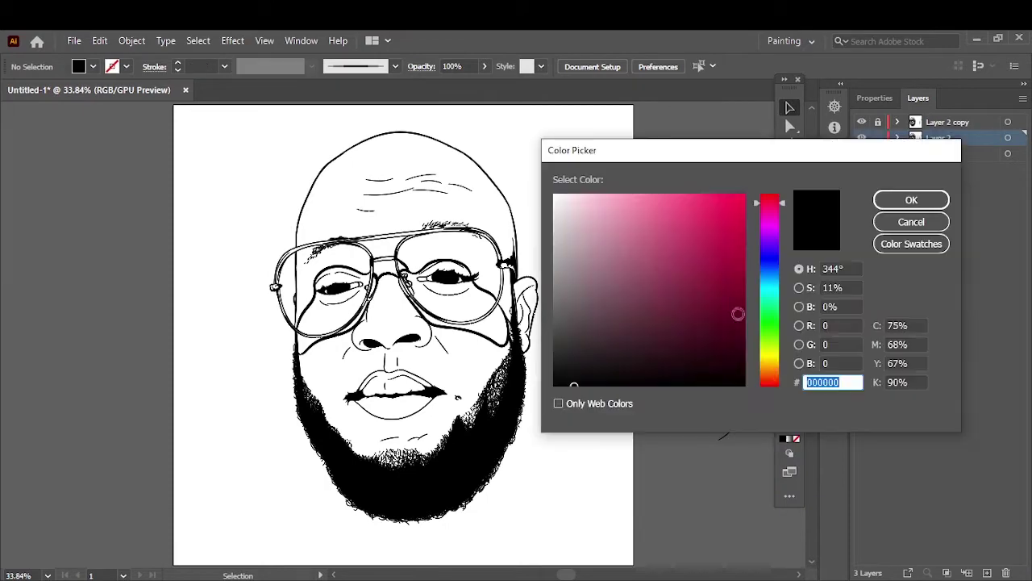
{"action": "left_click", "coordinate": [661, 228]}
{"action": "left_click", "coordinate": [653, 221]}
Step: Draw a salmon rectangle covering the portrait and send it behind the line art
{"action": "left_click", "coordinate": [911, 199]}
{"action": "key", "text": "m"}
{"action": "left_click_drag", "start_coordinate": [240, 116], "coordinate": [572, 533]}
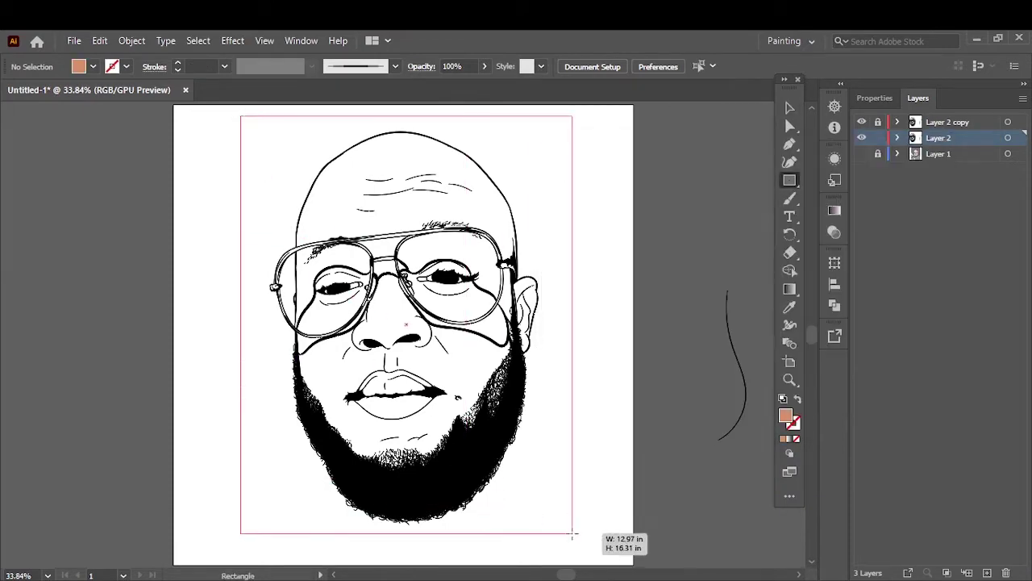
{"action": "key", "text": "ctrl+shift+bracketleft"}
{"action": "key", "text": "v"}
{"action": "key", "text": "ctrl+equal"}
{"action": "key", "text": "ctrl+equal"}
Step: Tweak the rectangle's red, green and blue balance via Edit > Edit Colors > Adjust Color Balance
{"action": "left_click", "coordinate": [99, 40]}
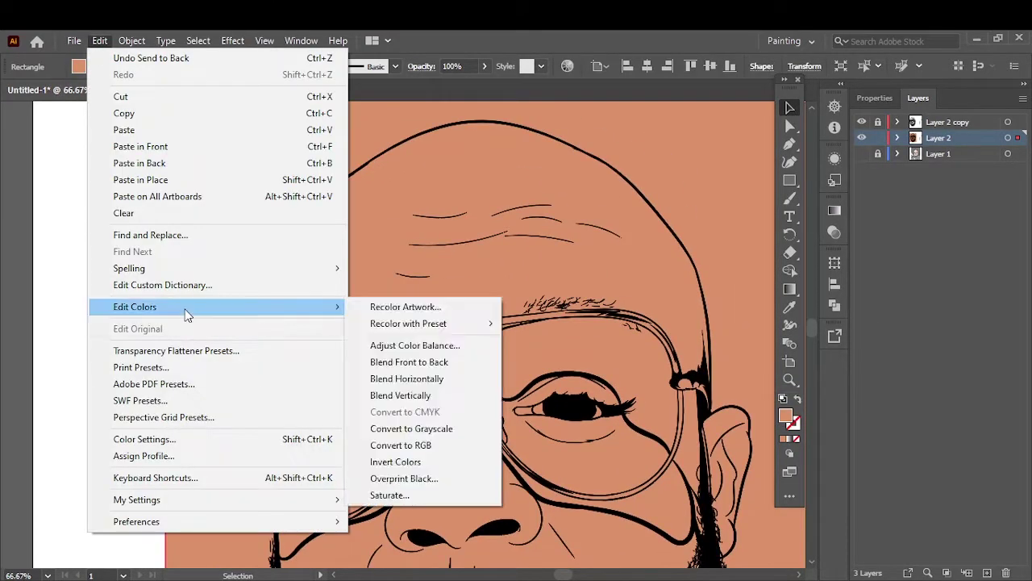
{"action": "left_click", "coordinate": [415, 346]}
{"action": "left_click", "coordinate": [629, 368]}
{"action": "mouse_move", "coordinate": [748, 246]}
{"action": "left_mouse_down"}
{"action": "mouse_move", "coordinate": [752, 202]}
{"action": "mouse_move", "coordinate": [740, 246]}
{"action": "left_mouse_up"}
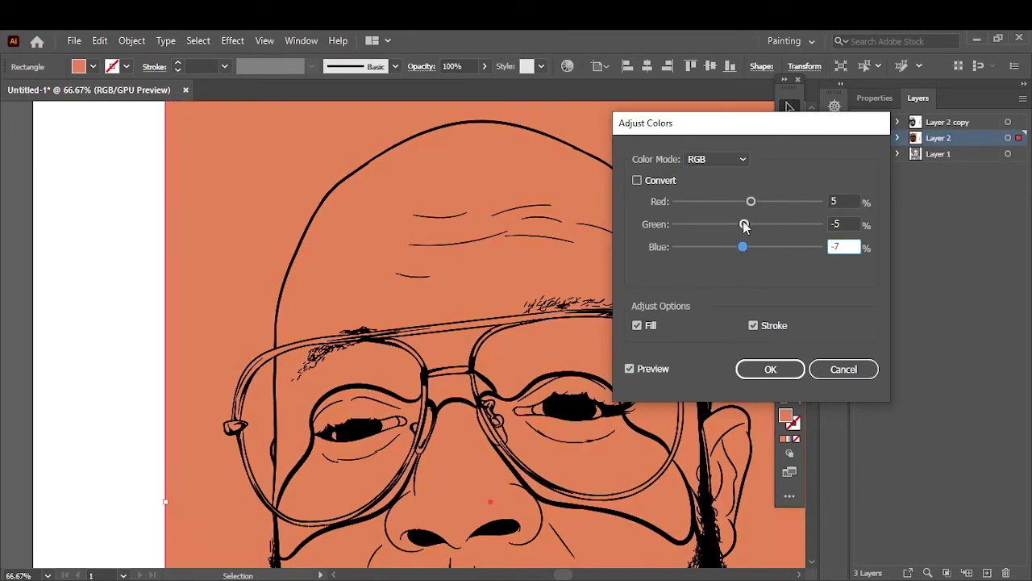
{"action": "key", "text": "Return"}
{"action": "key", "text": "ctrl+0"}
Step: Enter the line-art group and delete the rectangular background outside the head
{"action": "right_click", "coordinate": [560, 194]}
{"action": "key", "text": "Escape"}
{"action": "key", "text": "ctrl+shift+a"}
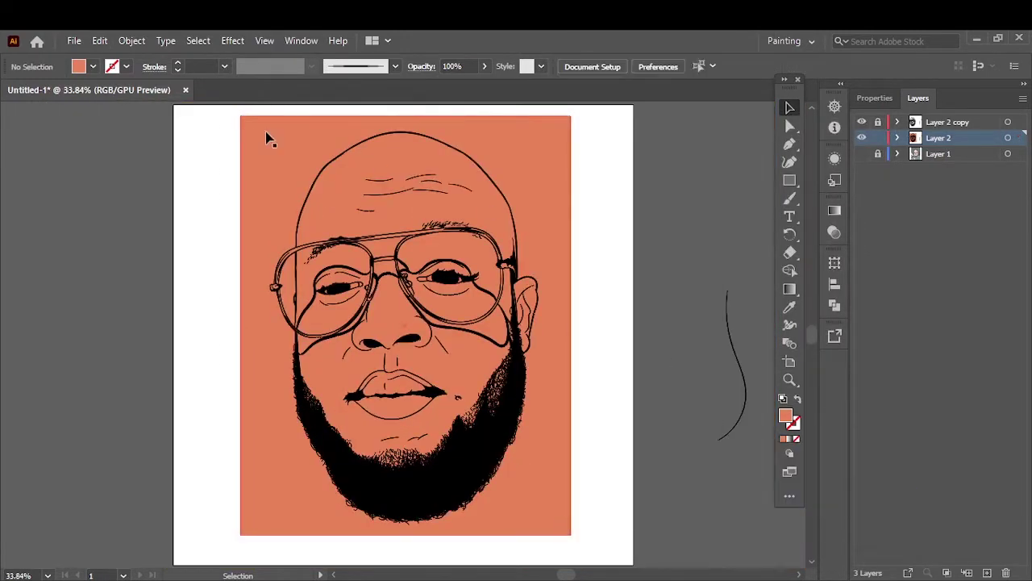
{"action": "left_click", "coordinate": [269, 139]}
{"action": "left_click", "coordinate": [658, 336]}
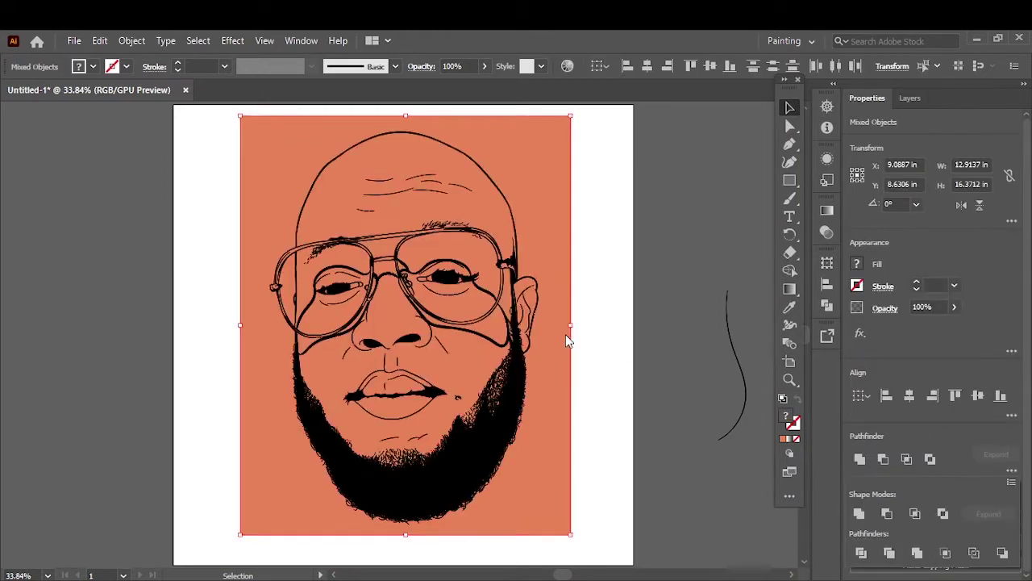
{"action": "right_click", "coordinate": [564, 232]}
{"action": "left_click", "coordinate": [625, 342]}
{"action": "left_click", "coordinate": [565, 246]}
{"action": "key", "text": "Delete"}
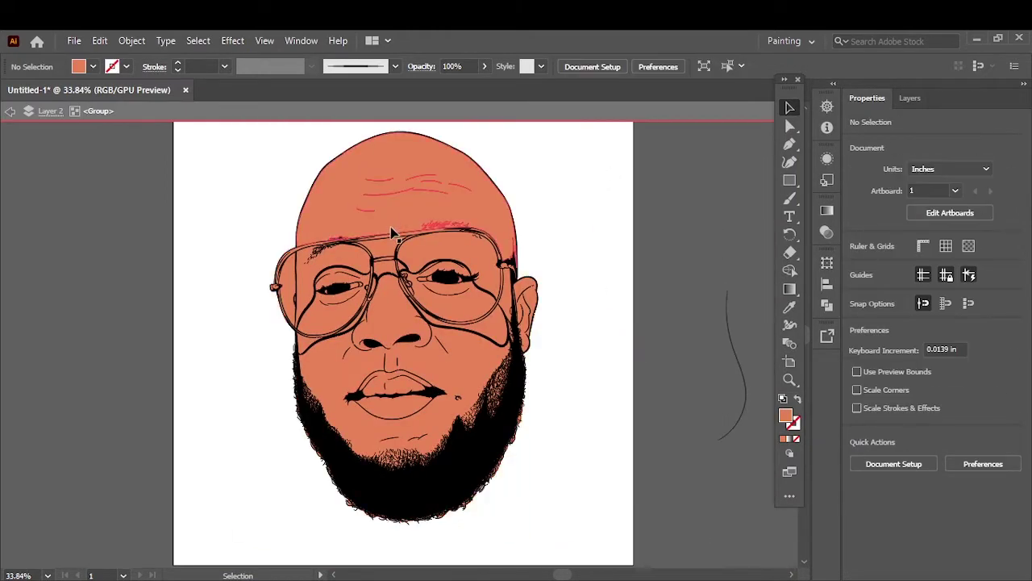
Step: Fill the glasses bridge shape with black (000000)
{"action": "scroll", "coordinate": [392, 233], "scroll_direction": "up", "scroll_amount": 3}
{"action": "left_click", "coordinate": [392, 297]}
{"action": "scroll", "coordinate": [290, 242], "scroll_direction": "up", "scroll_amount": 2}
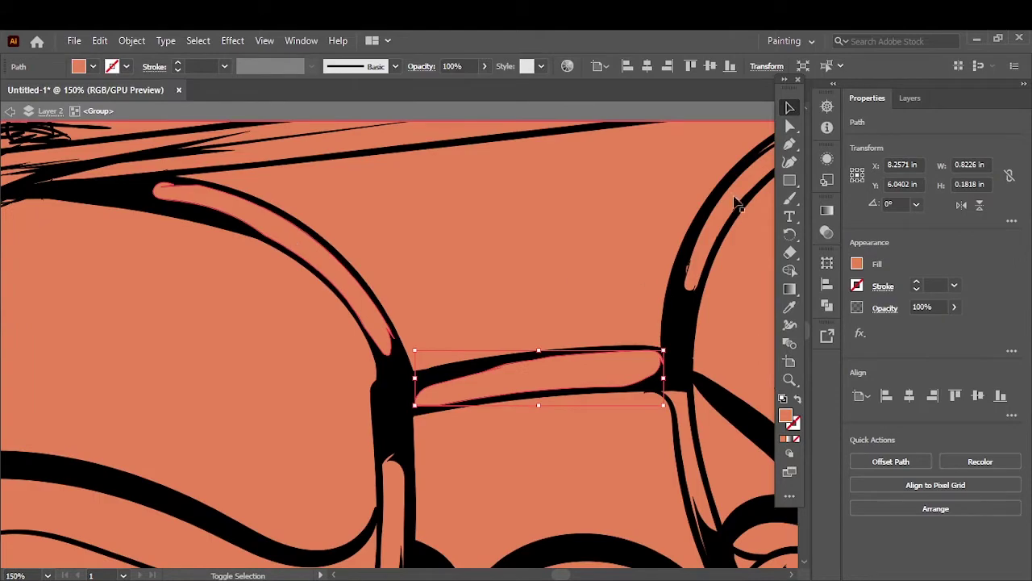
{"action": "double_click", "coordinate": [786, 416]}
{"action": "type", "text": "000000"}
{"action": "key", "text": "Return"}
{"action": "scroll", "coordinate": [652, 293], "scroll_direction": "up", "scroll_amount": 2, "text": "alt"}
Step: Inspect the other glasses frame and lens outline paths, then fit the portrait and deselect
{"action": "left_click", "coordinate": [586, 207]}
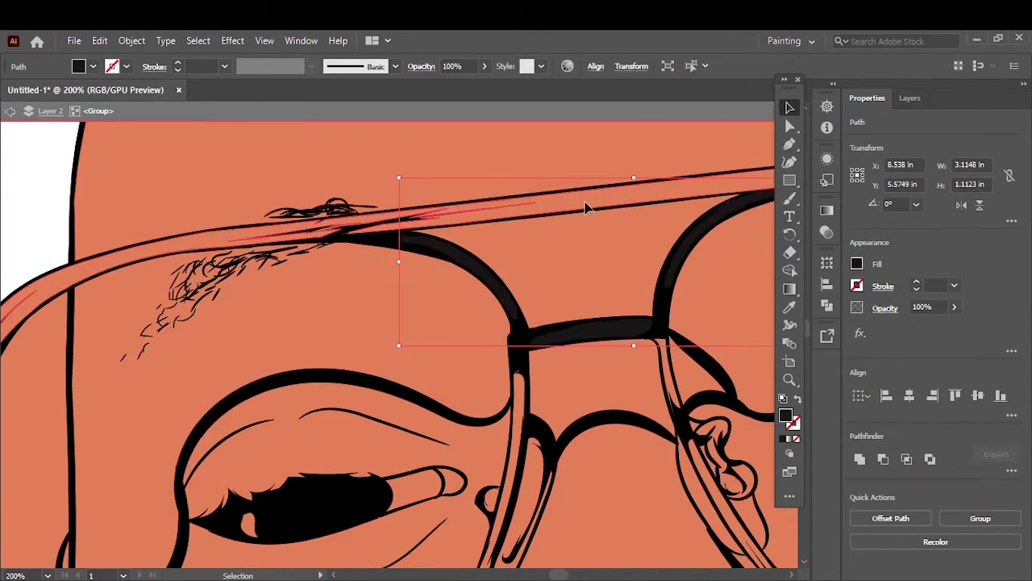
{"action": "scroll", "coordinate": [587, 208], "scroll_direction": "down", "scroll_amount": 2, "text": "alt"}
{"action": "left_click", "coordinate": [621, 256]}
{"action": "scroll", "coordinate": [429, 212], "scroll_direction": "up", "scroll_amount": 3, "text": "alt"}
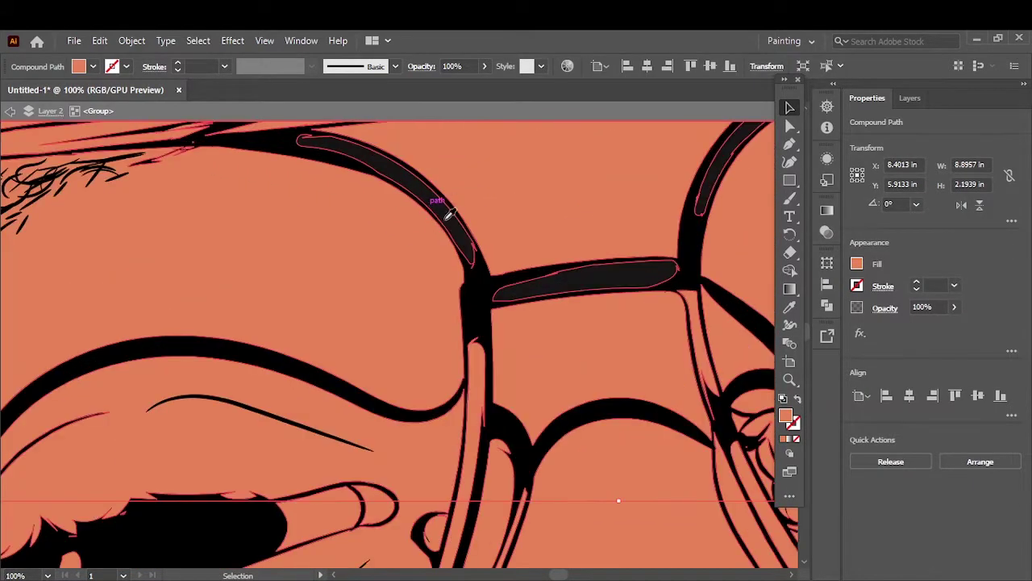
{"action": "key", "text": "ctrl+0"}
{"action": "key", "text": "ctrl+shift+a"}
{"action": "scroll", "coordinate": [654, 304], "scroll_direction": "up", "scroll_amount": 4, "text": "alt"}
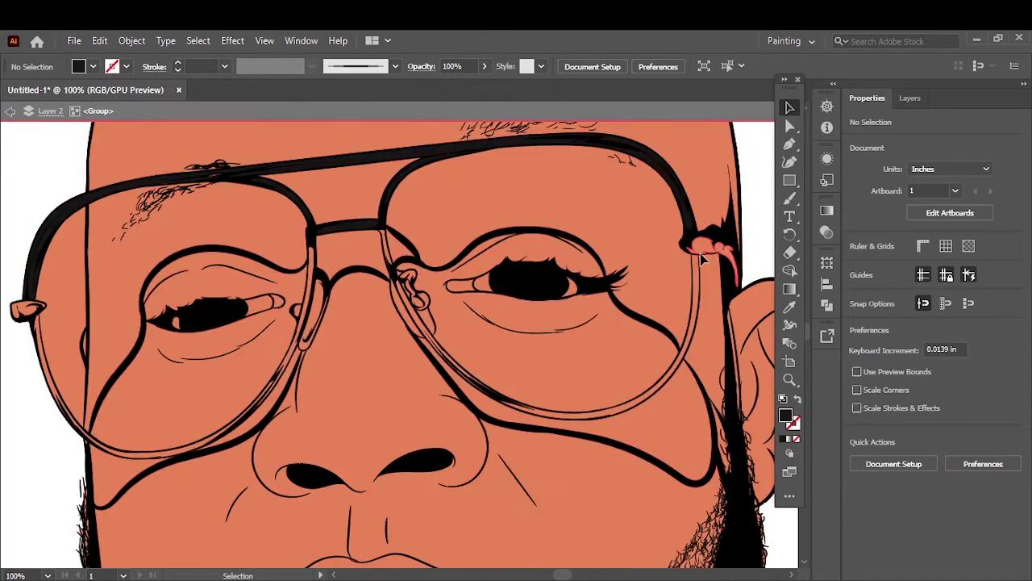
{"action": "scroll", "coordinate": [645, 398], "scroll_direction": "up", "scroll_amount": 3, "text": "alt"}
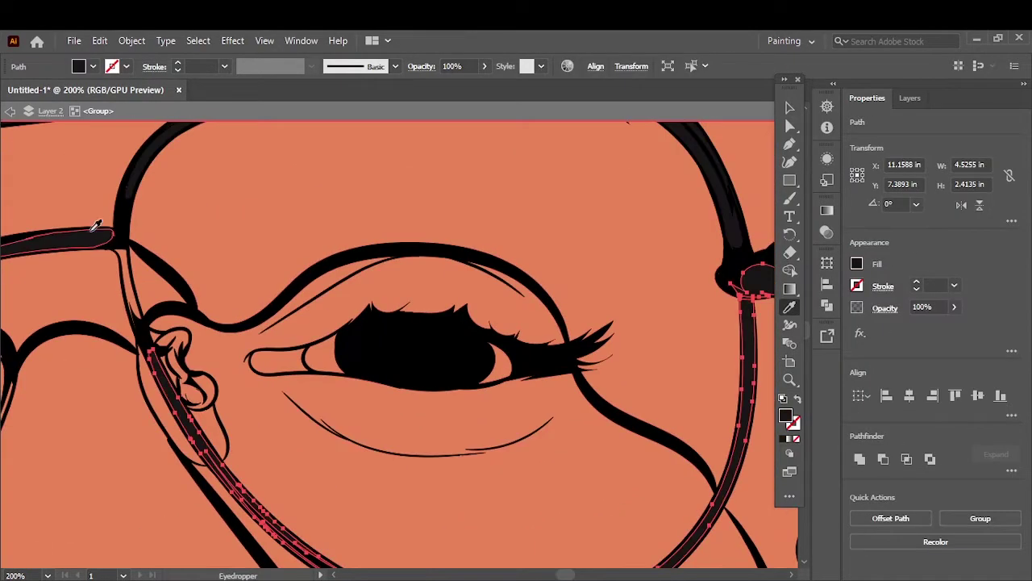
{"action": "key", "text": "ctrl+0"}
{"action": "key", "text": "ctrl+shift+a"}
Step: Select the tiny orange sliver inside the frame and recolor it black with the Eyedropper
{"action": "scroll", "coordinate": [295, 339], "scroll_direction": "up", "scroll_amount": 3, "text": "alt"}
{"action": "scroll", "coordinate": [295, 338], "scroll_direction": "up", "scroll_amount": 3, "text": "alt"}
{"action": "scroll", "coordinate": [411, 438], "scroll_direction": "up", "scroll_amount": 2, "text": "alt"}
{"action": "left_click", "coordinate": [388, 427]}
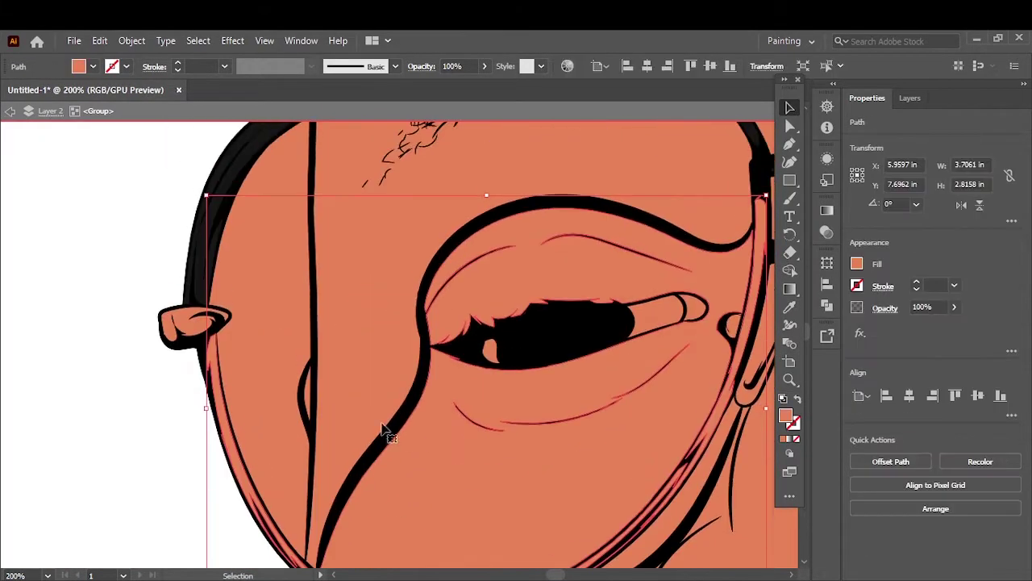
{"action": "left_click", "coordinate": [188, 379]}
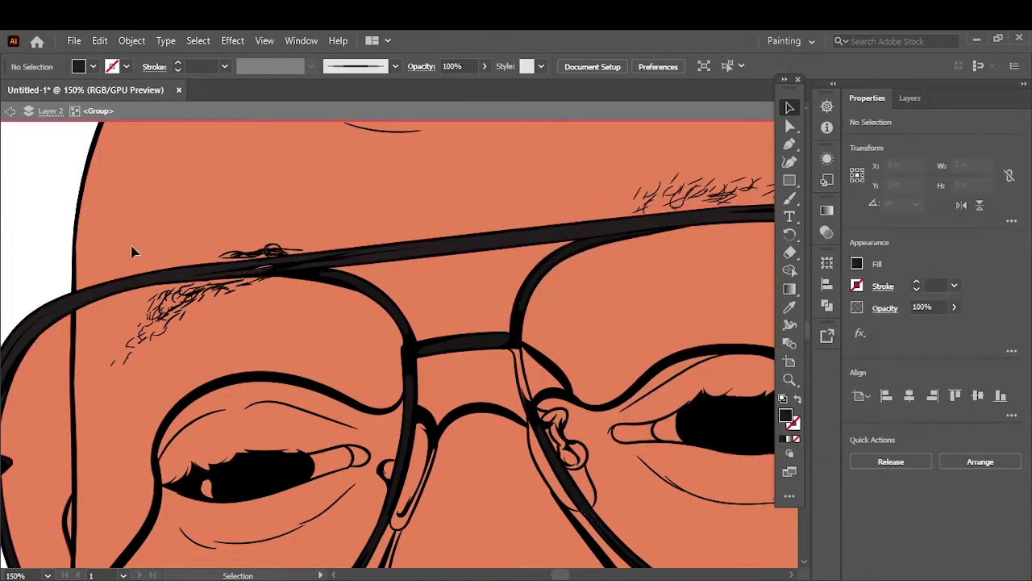
{"action": "scroll", "coordinate": [431, 323], "scroll_direction": "up", "scroll_amount": 7, "text": "alt"}
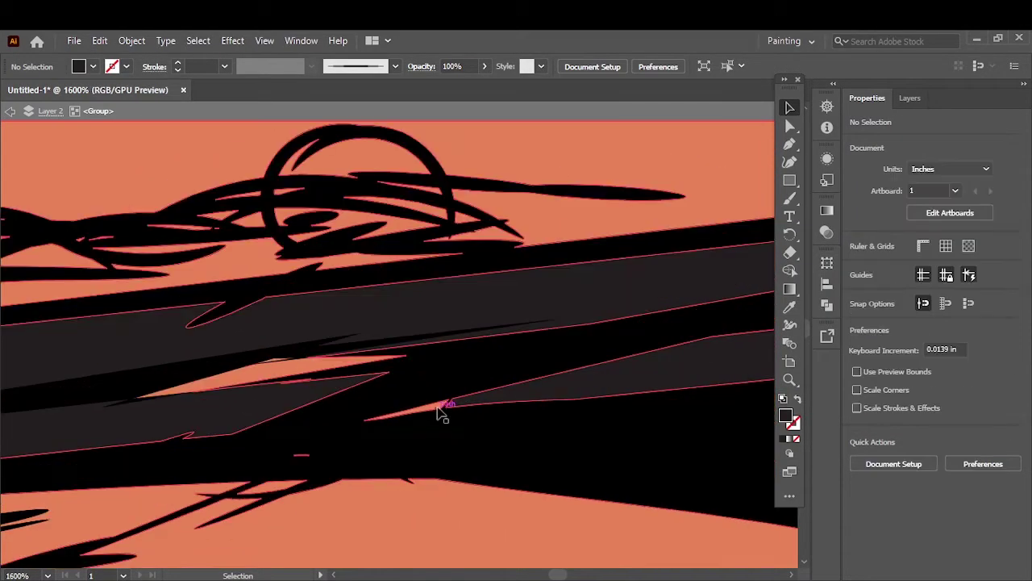
{"action": "left_click", "coordinate": [437, 413]}
{"action": "scroll", "coordinate": [435, 410], "scroll_direction": "up", "scroll_amount": 2}
{"action": "left_click", "coordinate": [491, 421]}
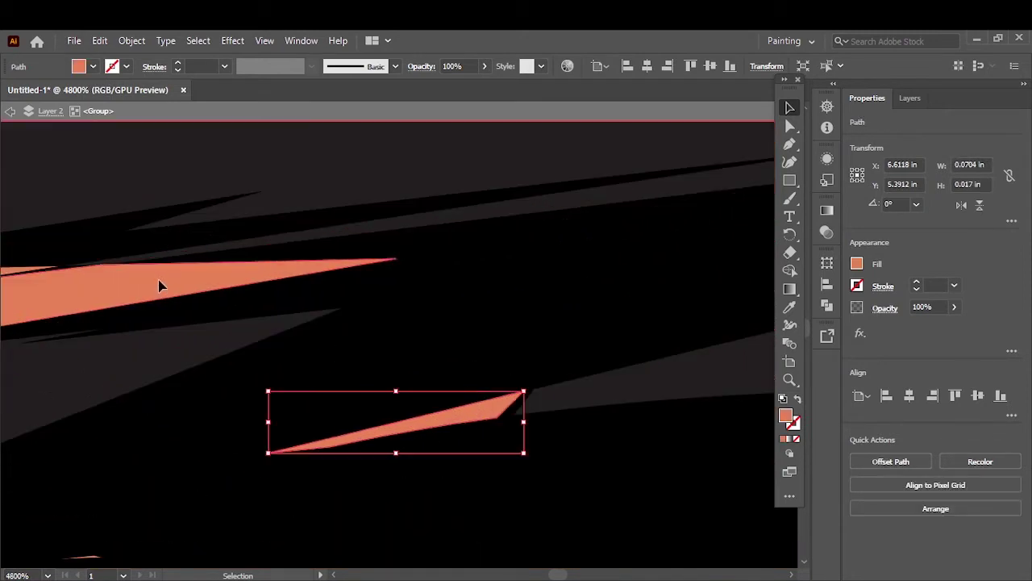
{"action": "key", "text": "i"}
{"action": "key", "text": "v"}
Step: Select the lens and bridge highlights and the rim paths beside the nose, then sample a colour onto them with the Eyedropper
{"action": "scroll", "coordinate": [150, 438], "scroll_direction": "down", "scroll_amount": 2, "text": "alt"}
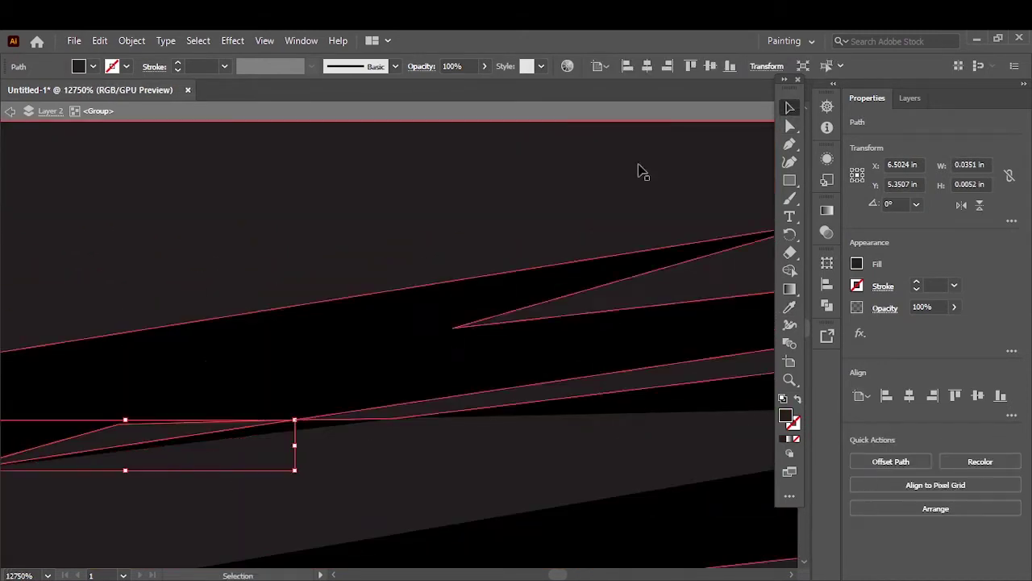
{"action": "scroll", "coordinate": [641, 168], "scroll_direction": "down", "scroll_amount": 4, "text": "alt"}
{"action": "scroll", "coordinate": [636, 180], "scroll_direction": "down", "scroll_amount": 5, "text": "alt"}
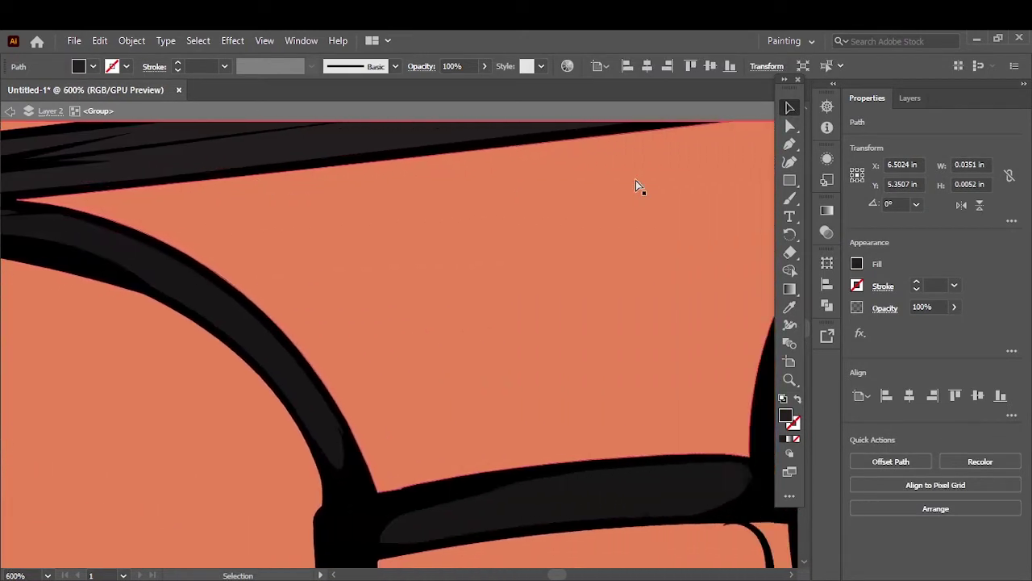
{"action": "scroll", "coordinate": [653, 181], "scroll_direction": "up", "scroll_amount": 3, "text": "alt"}
{"action": "left_click", "coordinate": [205, 278], "text": "shift"}
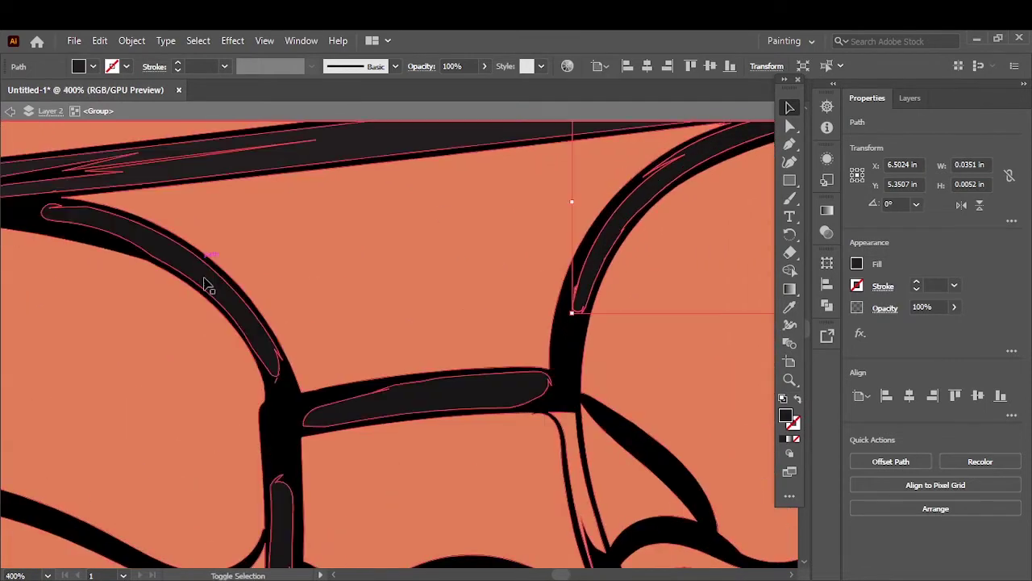
{"action": "left_click", "coordinate": [411, 398], "text": "shift"}
{"action": "left_click", "coordinate": [577, 476], "text": "shift"}
{"action": "scroll", "coordinate": [612, 326], "scroll_direction": "down", "scroll_amount": 2, "text": "alt"}
{"action": "left_click", "coordinate": [580, 396]}
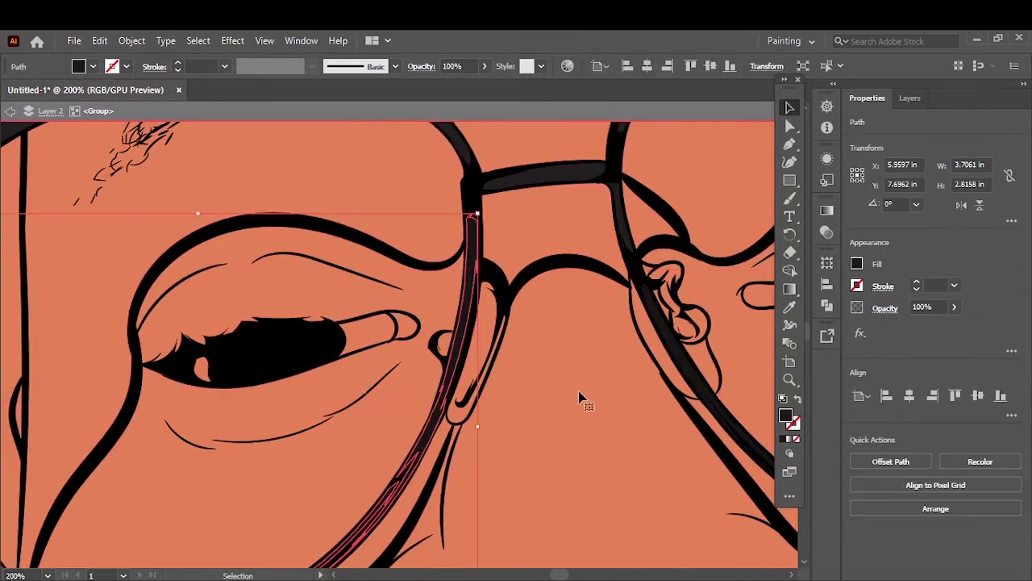
{"action": "key", "text": "i"}
{"action": "key", "text": "v"}
Step: Add the temple nub to the selection, then deselect everything
{"action": "scroll", "coordinate": [599, 272], "scroll_direction": "down", "scroll_amount": 3, "text": "alt"}
{"action": "scroll", "coordinate": [714, 272], "scroll_direction": "up", "scroll_amount": 2, "text": "alt"}
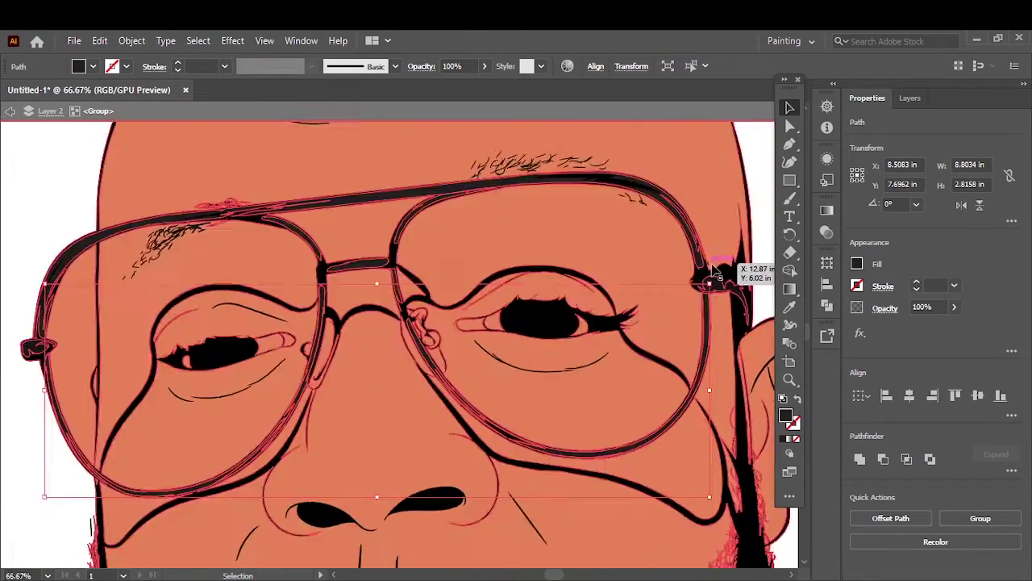
{"action": "scroll", "coordinate": [707, 341], "scroll_direction": "up", "scroll_amount": 2, "text": "alt"}
{"action": "scroll", "coordinate": [139, 335], "scroll_direction": "down", "scroll_amount": 1, "text": "alt"}
{"action": "scroll", "coordinate": [139, 335], "scroll_direction": "down", "scroll_amount": 2, "text": "alt"}
{"action": "scroll", "coordinate": [341, 376], "scroll_direction": "down", "scroll_amount": 2, "text": "alt"}
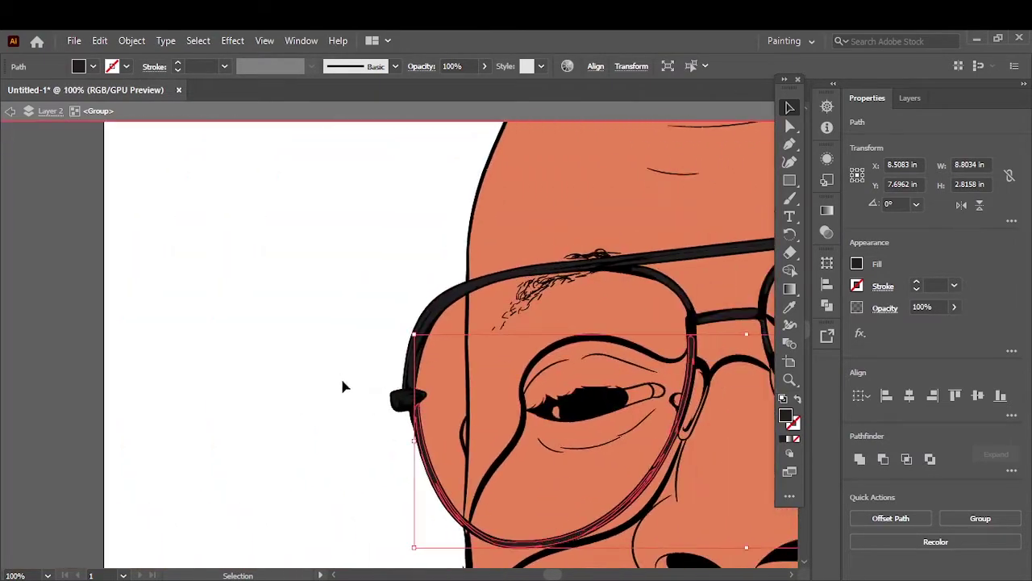
{"action": "scroll", "coordinate": [403, 387], "scroll_direction": "up", "scroll_amount": 3, "text": "alt"}
{"action": "left_click", "coordinate": [413, 426], "text": "shift"}
{"action": "left_click", "coordinate": [288, 215]}
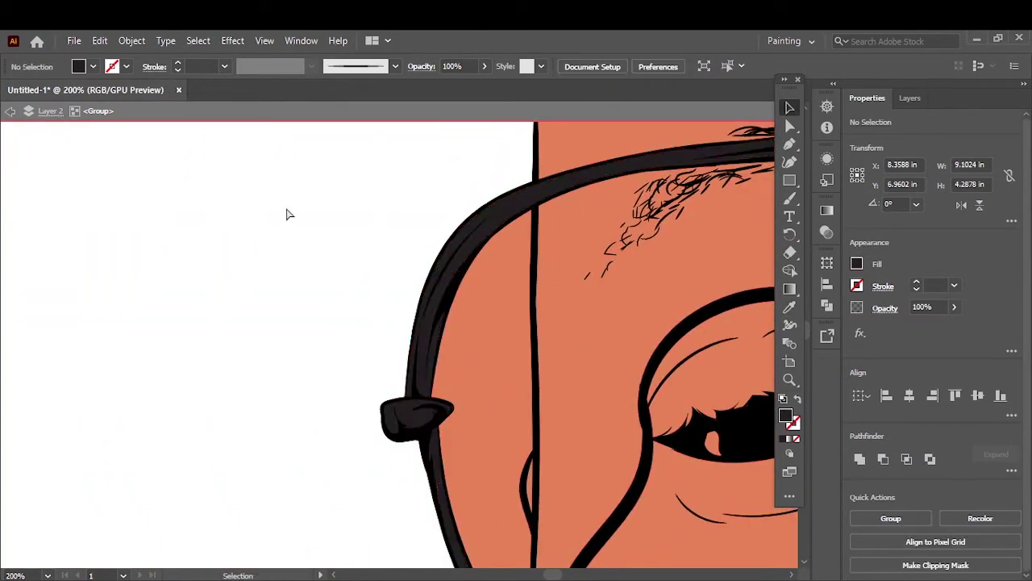
Step: Select the lower lip and open its fill colour picker to give it pink
{"action": "key", "text": "ctrl+0"}
{"action": "scroll", "coordinate": [454, 487], "scroll_direction": "up", "scroll_amount": 3, "text": "alt"}
{"action": "left_click", "coordinate": [453, 487]}
{"action": "double_click", "coordinate": [785, 415]}
Step: Confirm the lower lip's pink and give the upper lip a darker red fill
{"action": "left_click", "coordinate": [912, 200]}
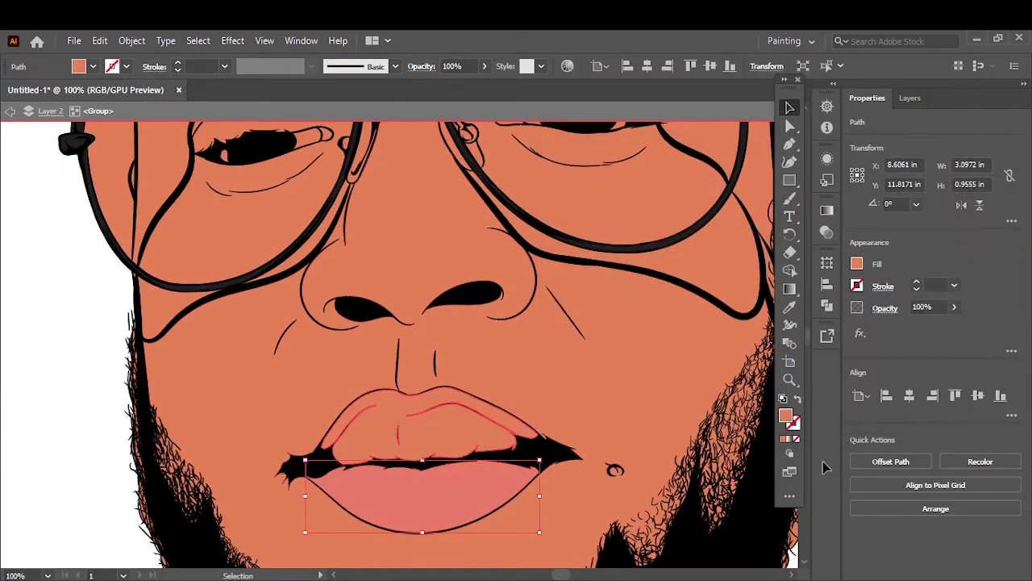
{"action": "left_click", "coordinate": [427, 420]}
{"action": "double_click", "coordinate": [786, 416]}
{"action": "left_click", "coordinate": [673, 232]}
{"action": "left_click", "coordinate": [912, 200]}
{"action": "left_click", "coordinate": [403, 455]}
{"action": "double_click", "coordinate": [785, 415]}
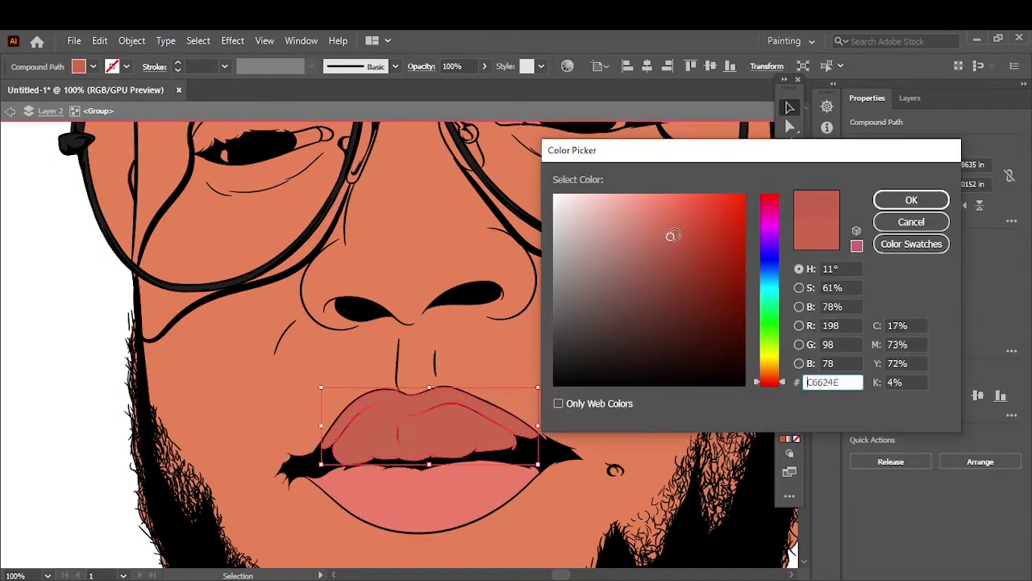
{"action": "left_click", "coordinate": [911, 200]}
{"action": "key", "text": "ctrl+0"}
{"action": "left_click", "coordinate": [682, 250]}
Step: Lock the black line-art paths in the Layers panel
{"action": "left_click", "coordinate": [910, 98]}
{"action": "left_click", "coordinate": [897, 142]}
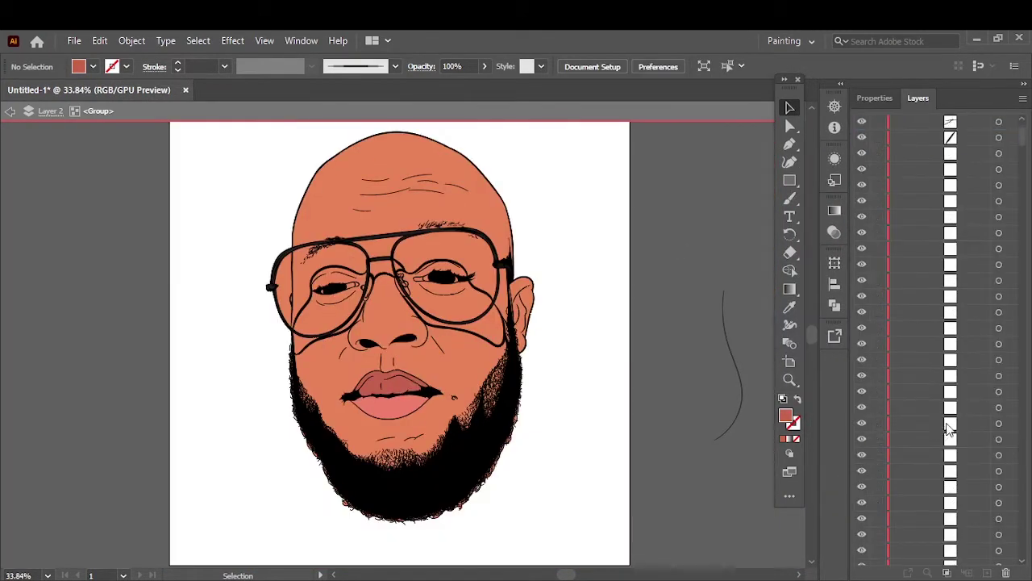
{"action": "scroll", "coordinate": [909, 282], "scroll_direction": "down", "scroll_amount": 5}
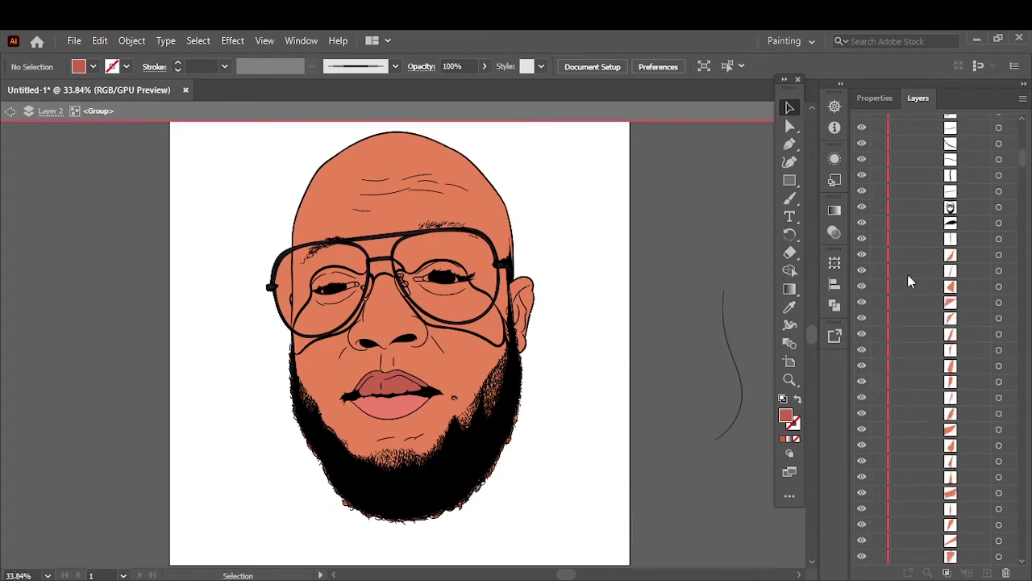
{"action": "left_click", "coordinate": [998, 223]}
{"action": "scroll", "coordinate": [917, 274], "scroll_direction": "up", "scroll_amount": 3}
{"action": "key", "text": "ctrl+shift+a"}
{"action": "scroll", "coordinate": [912, 382], "scroll_direction": "up", "scroll_amount": 2}
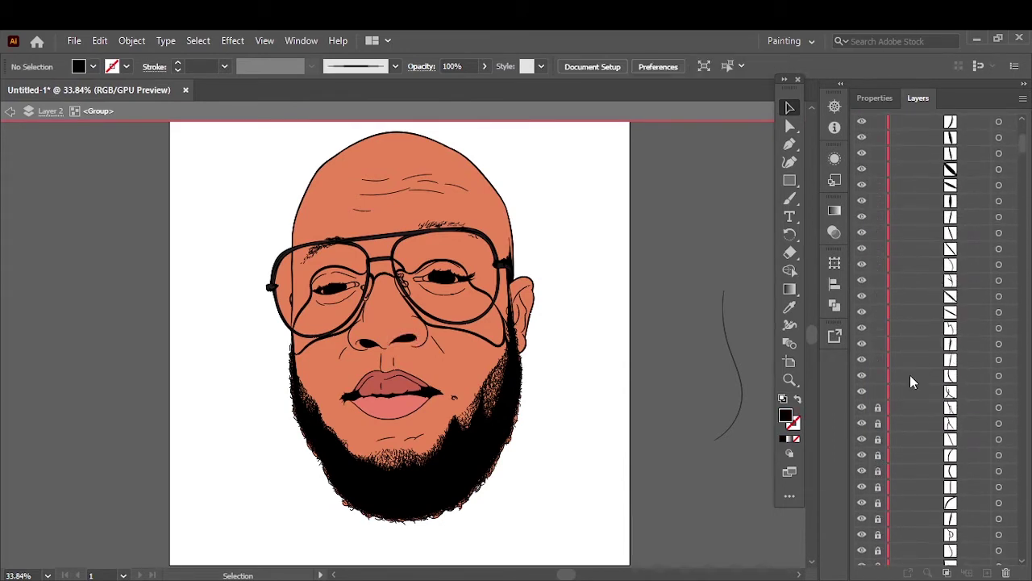
{"action": "scroll", "coordinate": [912, 383], "scroll_direction": "down", "scroll_amount": 3}
Step: Pull the skin anchors at the beard's lower left inside the beard outline
{"action": "key", "text": "a"}
{"action": "scroll", "coordinate": [355, 519], "scroll_direction": "up", "scroll_amount": 2}
{"action": "left_click_drag", "start_coordinate": [347, 519], "coordinate": [636, 447]}
{"action": "left_click_drag", "start_coordinate": [257, 364], "coordinate": [318, 508]}
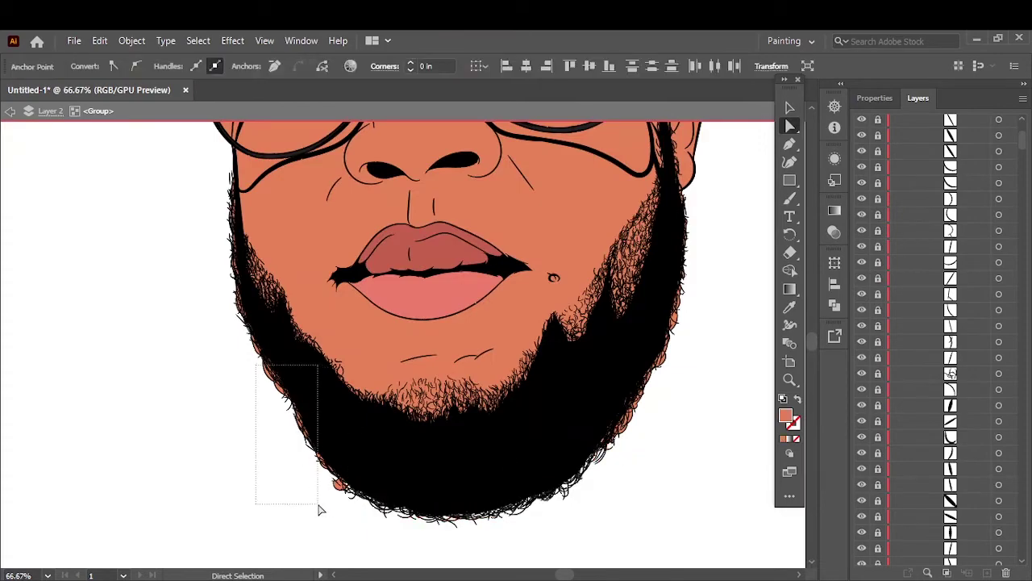
{"action": "left_click", "coordinate": [202, 277]}
{"action": "scroll", "coordinate": [202, 277], "scroll_direction": "up", "scroll_amount": 2}
{"action": "left_click_drag", "start_coordinate": [247, 341], "coordinate": [302, 489]}
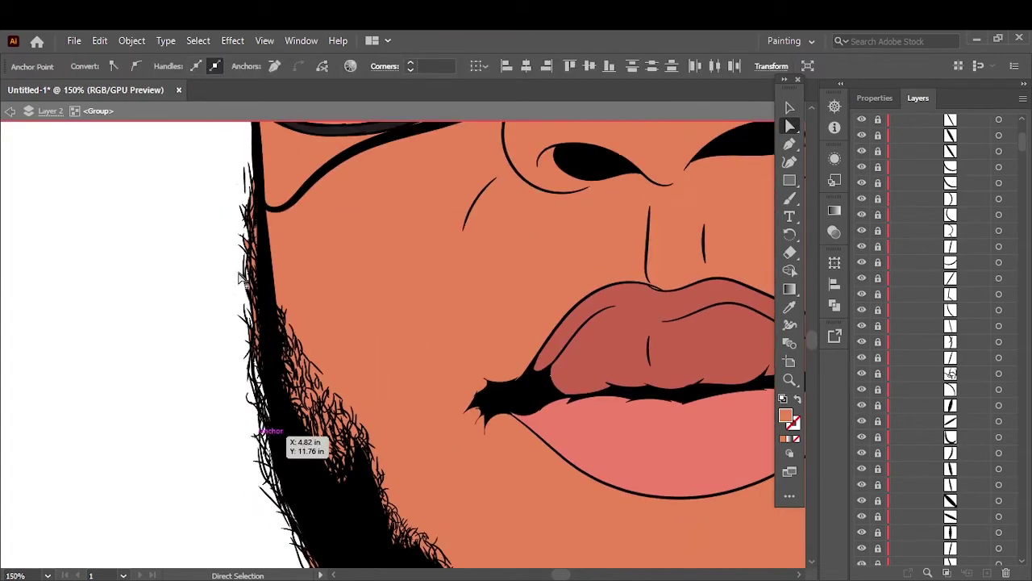
{"action": "key", "text": "ctrl+shift+a"}
Step: Tuck skin anchors along the left cheek and right beard edge inside the beard
{"action": "scroll", "coordinate": [258, 346], "scroll_direction": "down", "scroll_amount": 2}
{"action": "scroll", "coordinate": [242, 322], "scroll_direction": "up", "scroll_amount": 1}
{"action": "left_click_drag", "start_coordinate": [213, 253], "coordinate": [253, 387]}
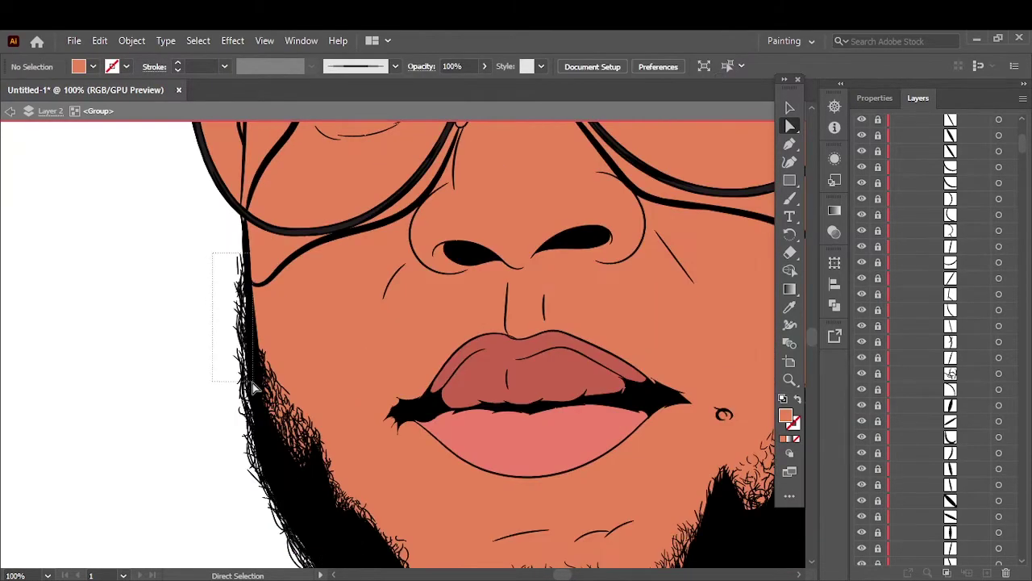
{"action": "scroll", "coordinate": [242, 392], "scroll_direction": "down", "scroll_amount": 3}
{"action": "scroll", "coordinate": [438, 426], "scroll_direction": "up", "scroll_amount": 2}
{"action": "left_click_drag", "start_coordinate": [495, 311], "coordinate": [438, 426]}
{"action": "key", "text": "ctrl+shift+a"}
{"action": "scroll", "coordinate": [495, 341], "scroll_direction": "up", "scroll_amount": 1}
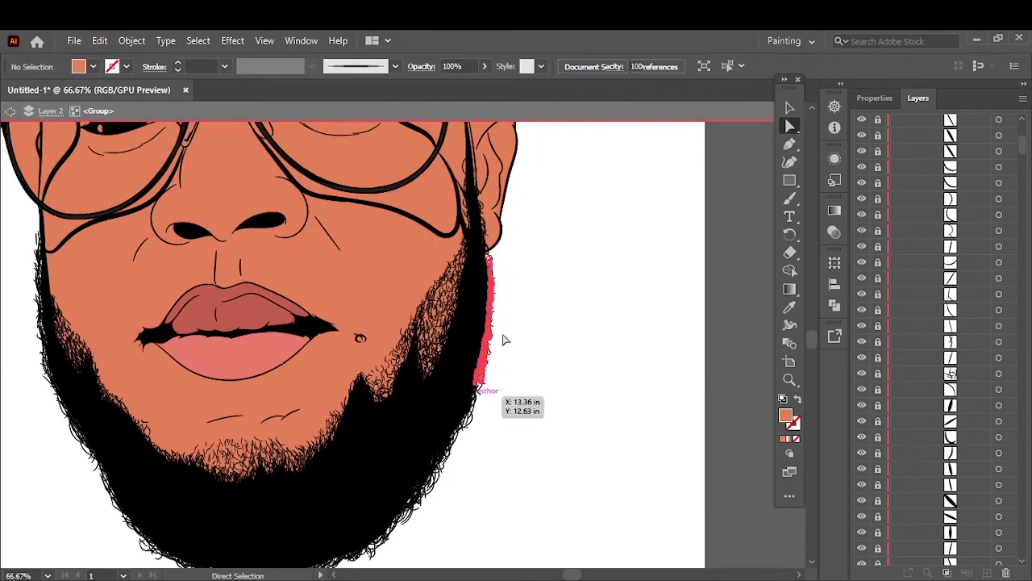
{"action": "scroll", "coordinate": [502, 339], "scroll_direction": "up", "scroll_amount": 3}
{"action": "left_click", "coordinate": [422, 307]}
{"action": "key", "text": "ctrl+shift+a"}
{"action": "key", "text": "v"}
{"action": "scroll", "coordinate": [638, 261], "scroll_direction": "down", "scroll_amount": 3}
{"action": "scroll", "coordinate": [480, 143], "scroll_direction": "down", "scroll_amount": 1}
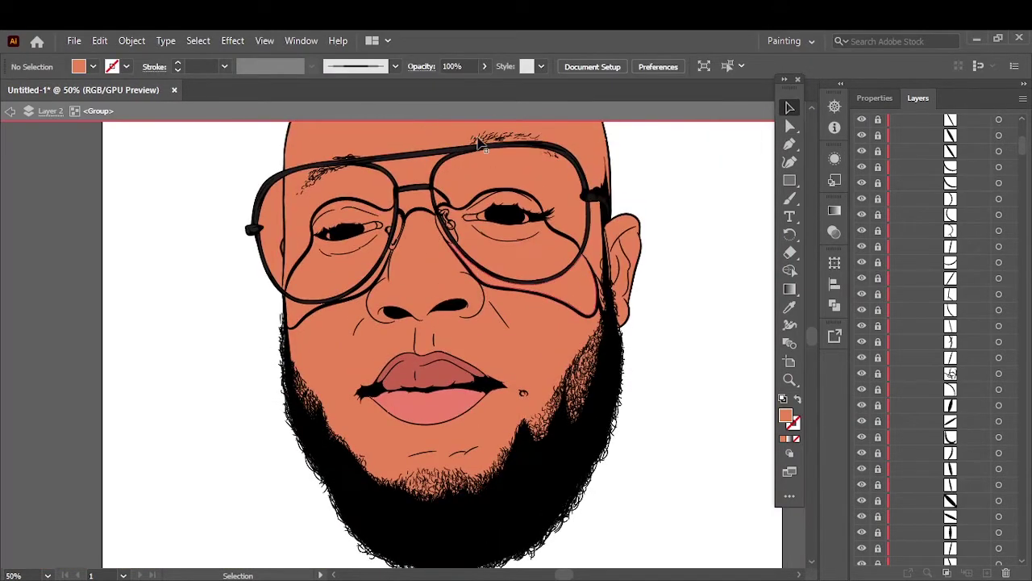
{"action": "scroll", "coordinate": [377, 226], "scroll_direction": "up", "scroll_amount": 2}
{"action": "scroll", "coordinate": [419, 283], "scroll_direction": "up", "scroll_amount": 2}
Step: Fill both inner eye-corner hook shapes with black
{"action": "scroll", "coordinate": [450, 327], "scroll_direction": "up", "scroll_amount": 2}
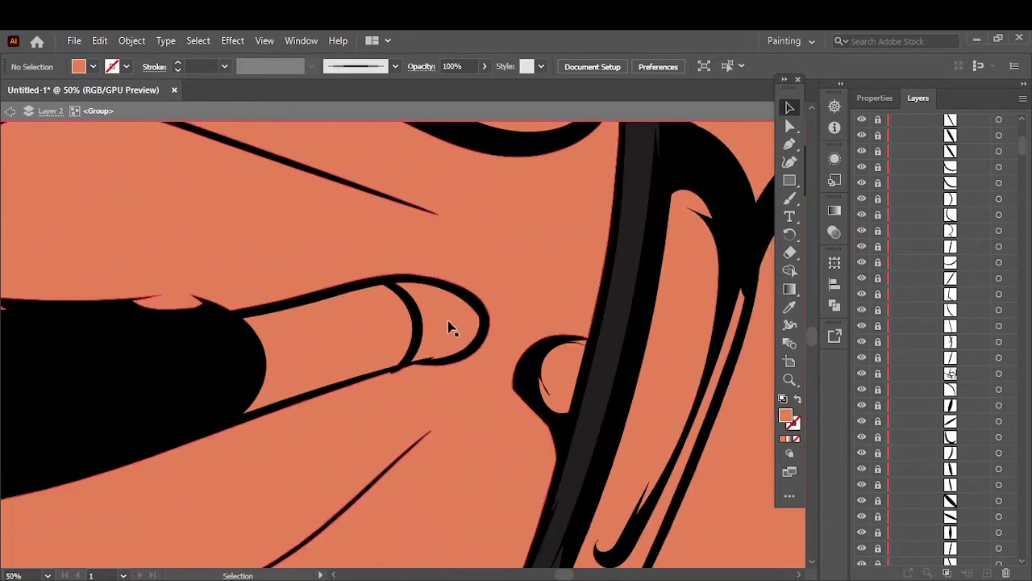
{"action": "scroll", "coordinate": [450, 327], "scroll_direction": "down", "scroll_amount": 2}
{"action": "scroll", "coordinate": [392, 337], "scroll_direction": "down", "scroll_amount": 1}
{"action": "scroll", "coordinate": [390, 337], "scroll_direction": "down", "scroll_amount": 2}
{"action": "left_click", "coordinate": [387, 339]}
{"action": "scroll", "coordinate": [564, 306], "scroll_direction": "down", "scroll_amount": 1}
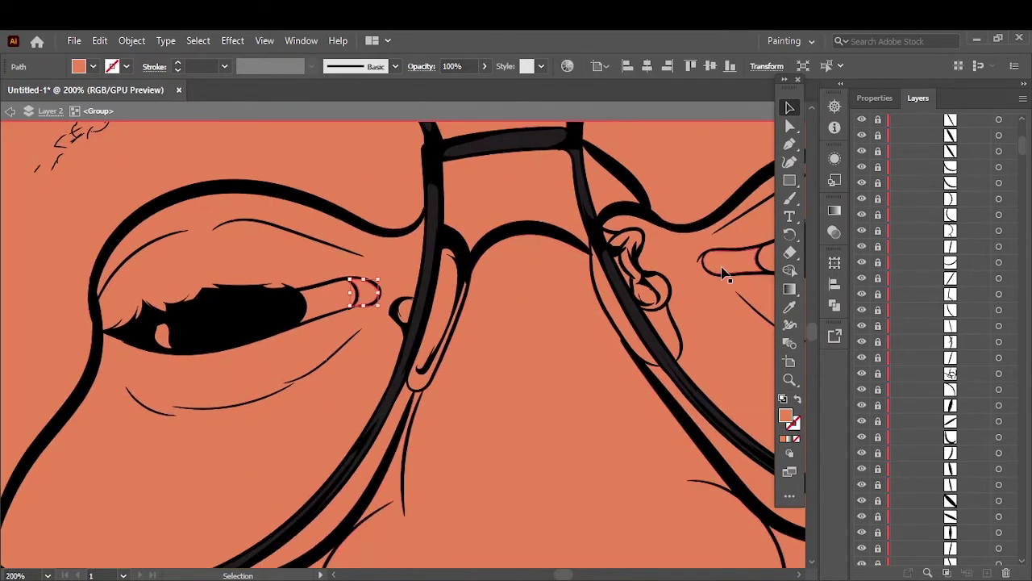
{"action": "left_click", "coordinate": [724, 273], "text": "shift"}
{"action": "double_click", "coordinate": [786, 415]}
{"action": "left_click", "coordinate": [564, 373]}
{"action": "key", "text": "Return"}
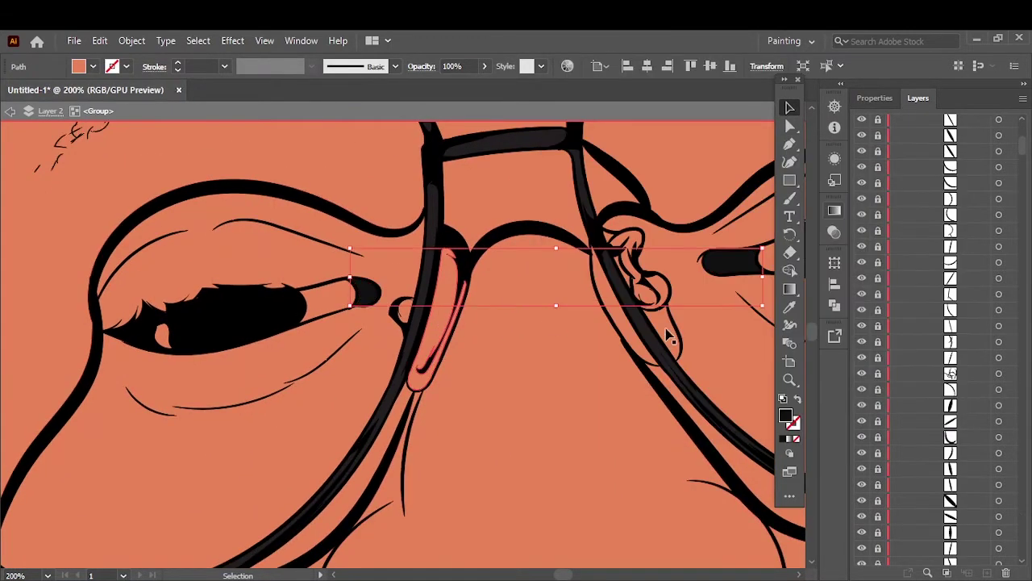
Step: Give the nose pads light grey and the shapes beside them dark grey
{"action": "double_click", "coordinate": [786, 415]}
{"action": "key", "text": "Return"}
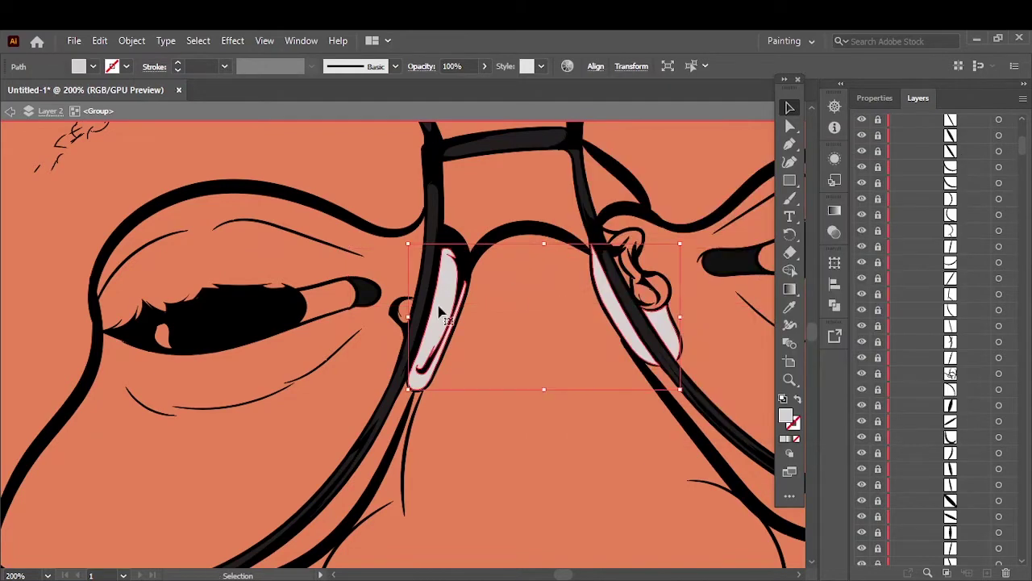
{"action": "scroll", "coordinate": [369, 323], "scroll_direction": "up", "scroll_amount": 2}
{"action": "scroll", "coordinate": [500, 258], "scroll_direction": "up", "scroll_amount": 2}
{"action": "scroll", "coordinate": [564, 242], "scroll_direction": "down", "scroll_amount": 2}
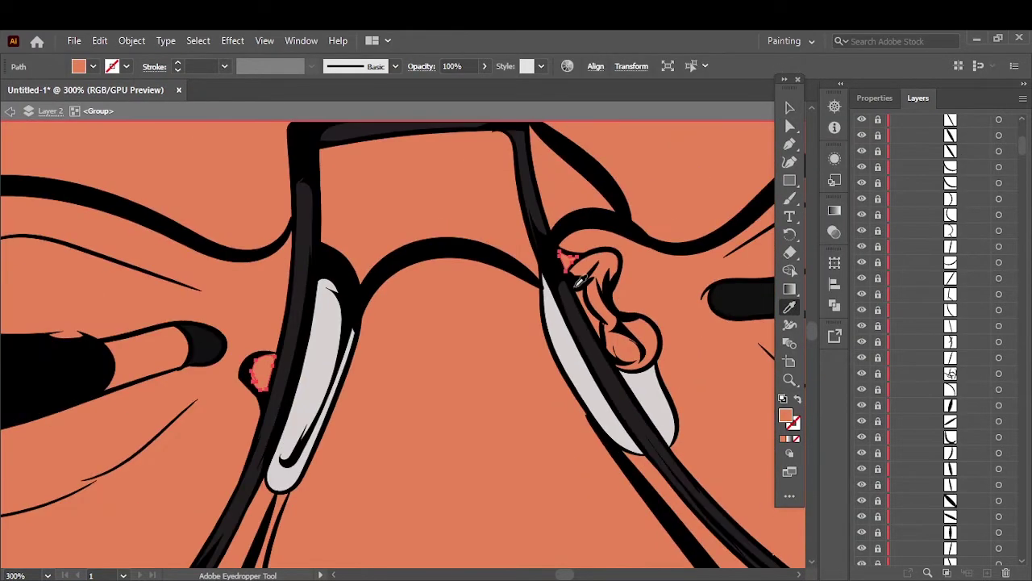
{"action": "left_click", "coordinate": [502, 329]}
{"action": "double_click", "coordinate": [786, 416]}
{"action": "key", "text": "Return"}
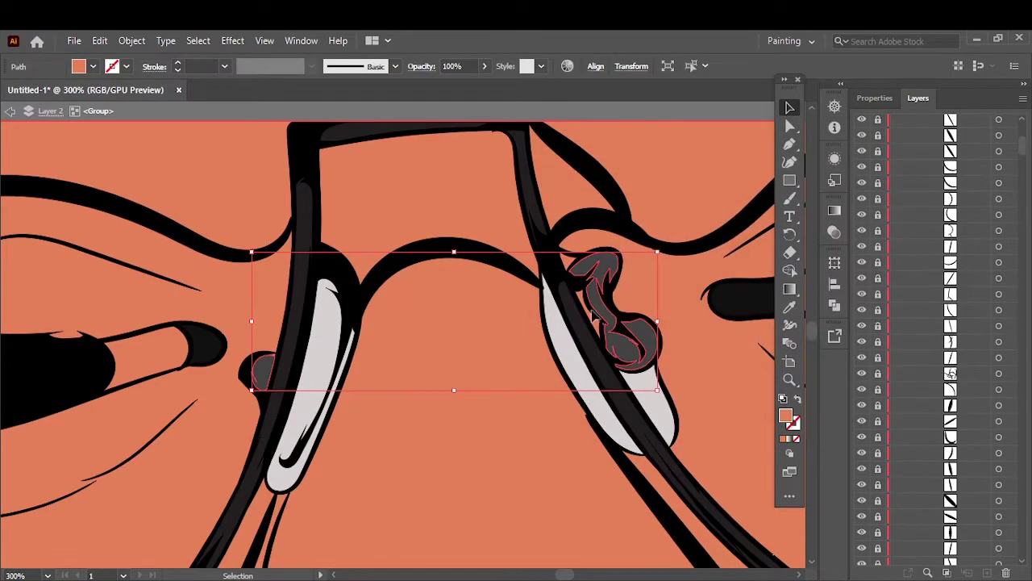
Step: Fill both temple arms with dark grey and clear the selection
{"action": "scroll", "coordinate": [596, 250], "scroll_direction": "up", "scroll_amount": 2}
{"action": "left_click", "coordinate": [565, 242]}
{"action": "scroll", "coordinate": [565, 242], "scroll_direction": "down", "scroll_amount": 2}
{"action": "left_click", "coordinate": [637, 459]}
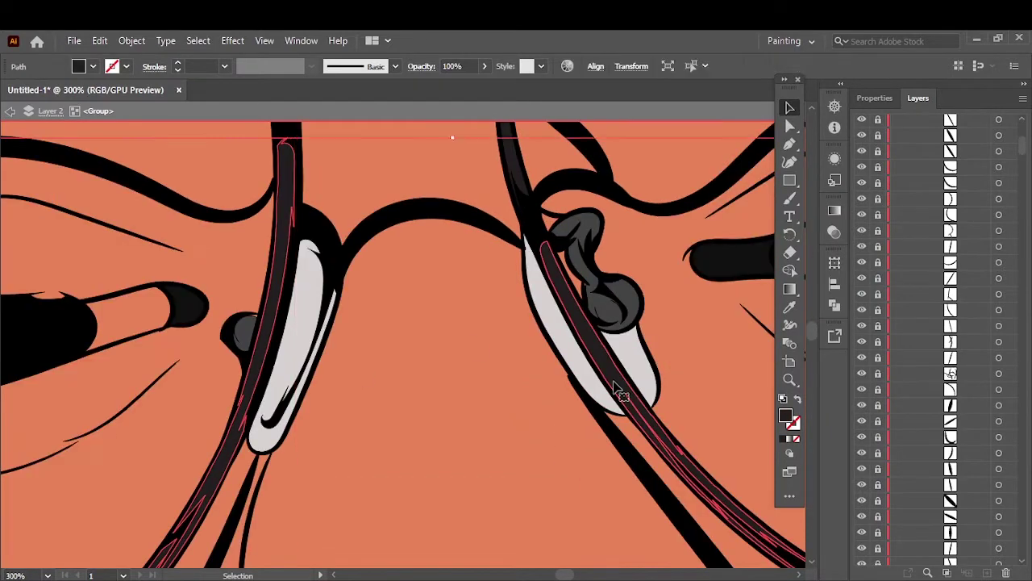
{"action": "double_click", "coordinate": [785, 415]}
{"action": "left_click", "coordinate": [920, 199]}
{"action": "key", "text": "ctrl+0"}
{"action": "left_click", "coordinate": [592, 187]}
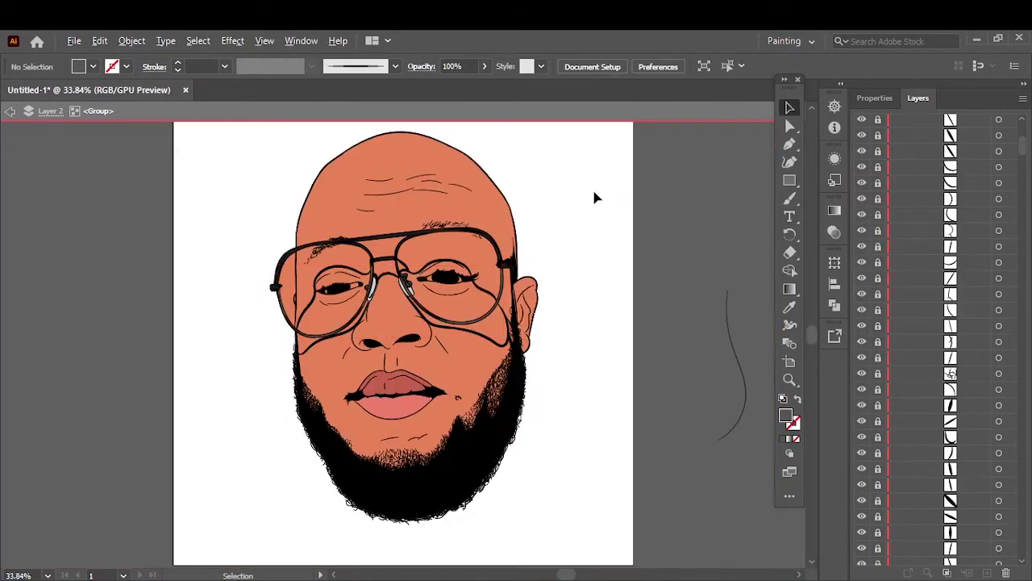
Step: Eyedropper a colour onto the skin-coloured piece beside the lens
{"action": "scroll", "coordinate": [403, 266], "scroll_direction": "up", "scroll_amount": 5}
{"action": "scroll", "coordinate": [295, 337], "scroll_direction": "up", "scroll_amount": 3}
{"action": "scroll", "coordinate": [294, 338], "scroll_direction": "up", "scroll_amount": 2}
{"action": "scroll", "coordinate": [295, 337], "scroll_direction": "down", "scroll_amount": 3}
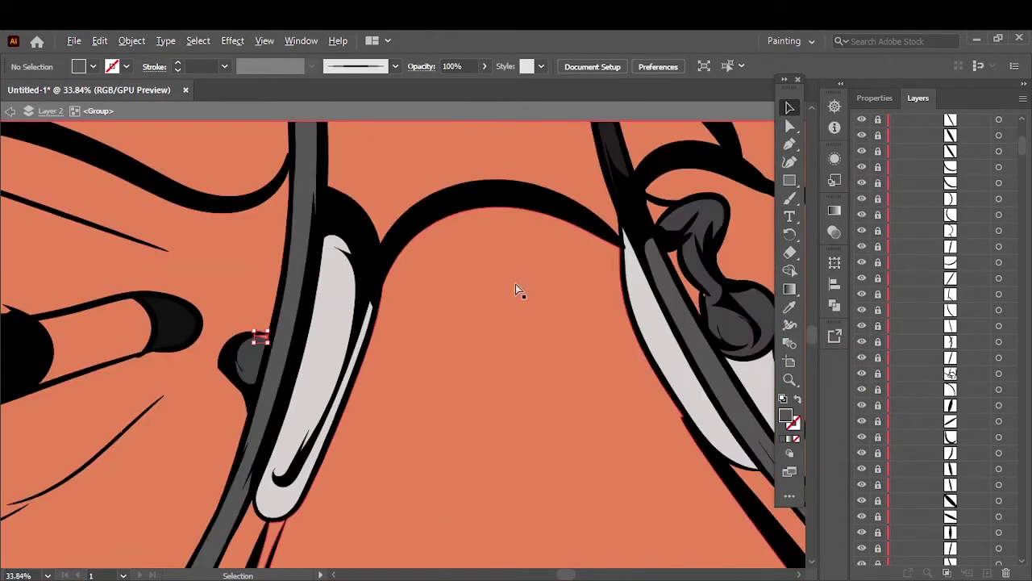
{"action": "scroll", "coordinate": [518, 288], "scroll_direction": "up", "scroll_amount": 3}
{"action": "left_click", "coordinate": [717, 312]}
{"action": "key", "text": "i"}
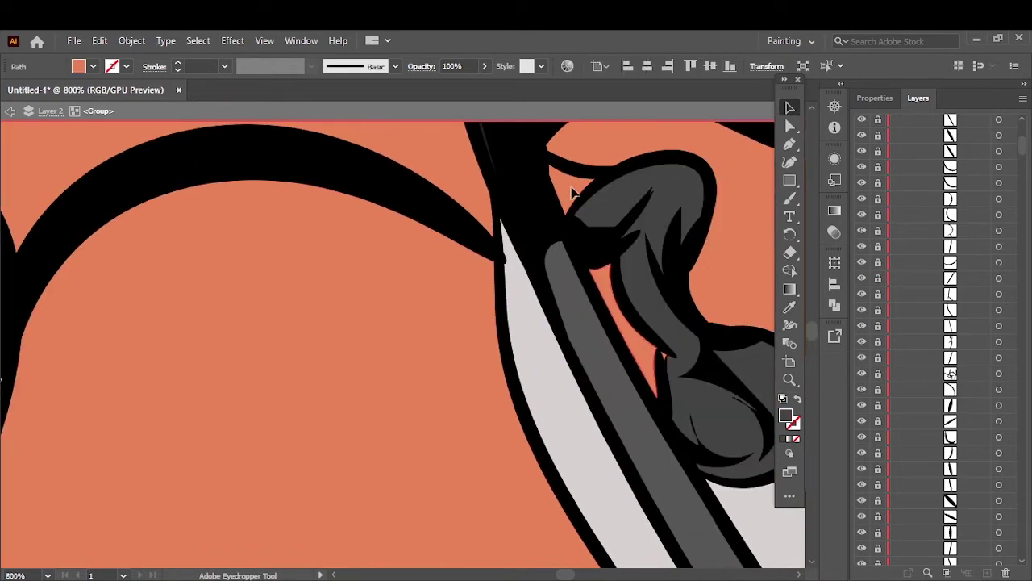
{"action": "key", "text": "v"}
{"action": "scroll", "coordinate": [645, 275], "scroll_direction": "down", "scroll_amount": 3}
{"action": "scroll", "coordinate": [645, 295], "scroll_direction": "down", "scroll_amount": 3}
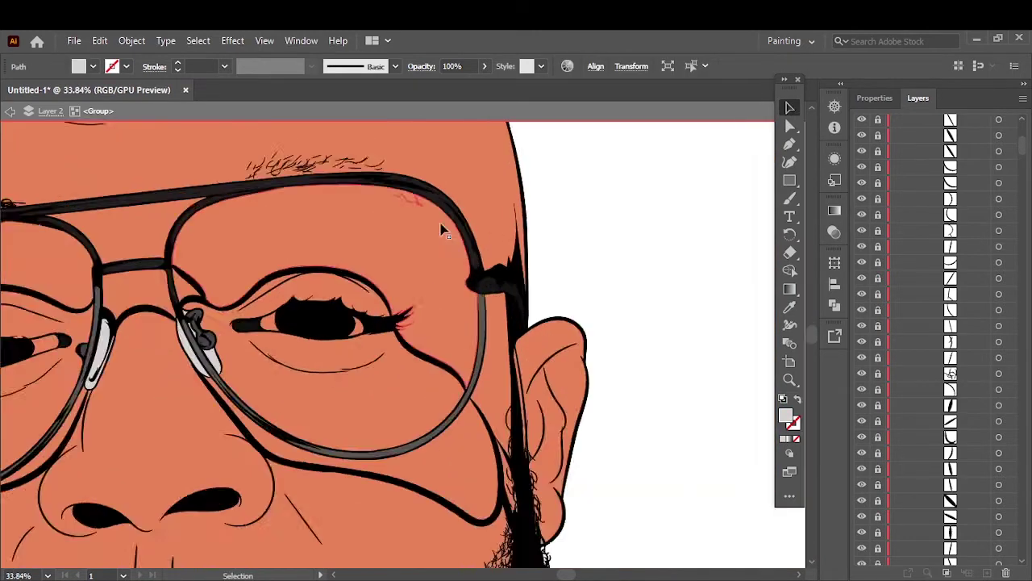
{"action": "scroll", "coordinate": [443, 226], "scroll_direction": "up", "scroll_amount": 2}
Step: Match the nose-bridge and upper frame bar to the frame's gray with the Eyedropper
{"action": "left_click", "coordinate": [432, 193]}
{"action": "key", "text": "i"}
{"action": "left_click", "coordinate": [504, 322]}
{"action": "scroll", "coordinate": [516, 322], "scroll_direction": "down", "scroll_amount": 3}
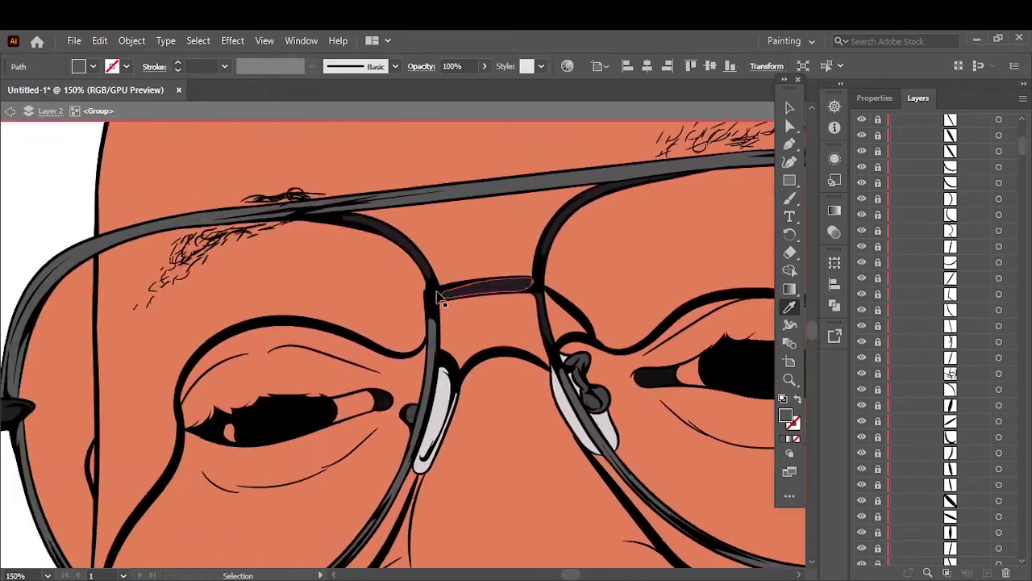
{"action": "scroll", "coordinate": [516, 323], "scroll_direction": "up", "scroll_amount": 2}
{"action": "key", "text": "v"}
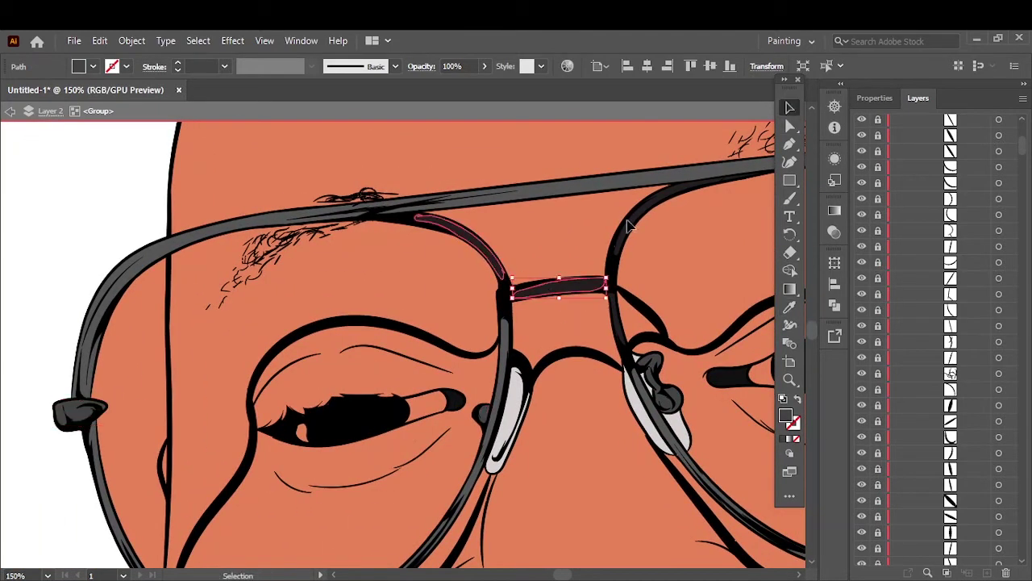
{"action": "left_click", "coordinate": [617, 321]}
{"action": "key", "text": "ctrl+shift+a"}
{"action": "scroll", "coordinate": [553, 212], "scroll_direction": "down", "scroll_amount": 3}
{"action": "scroll", "coordinate": [611, 230], "scroll_direction": "up", "scroll_amount": 3}
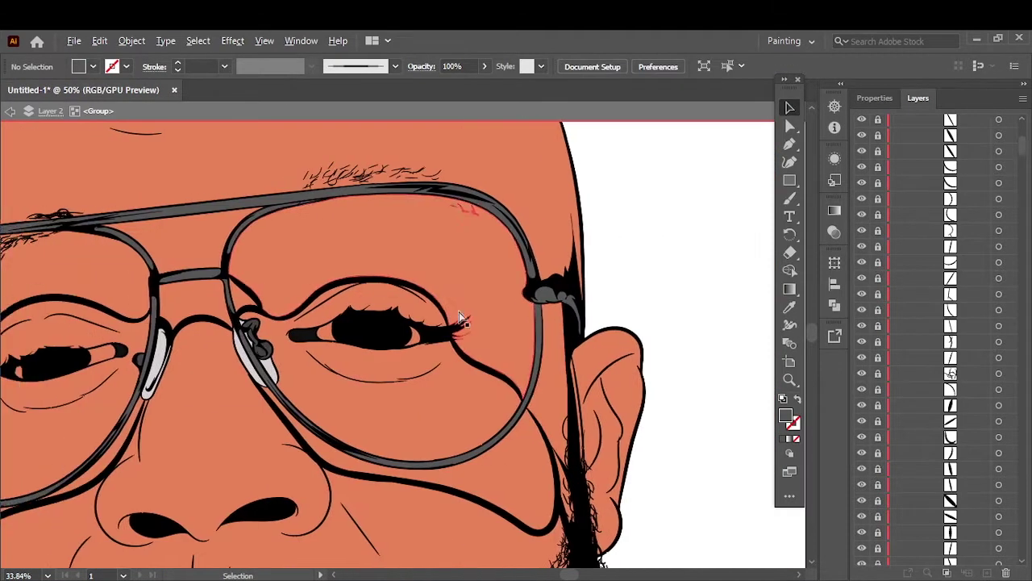
{"action": "scroll", "coordinate": [367, 278], "scroll_direction": "left", "scroll_amount": 1}
{"action": "key", "text": "ctrl+0"}
Step: Toggle the photo layer and Layer 2 visibility to compare the drawing with the photo
{"action": "left_click", "coordinate": [861, 154]}
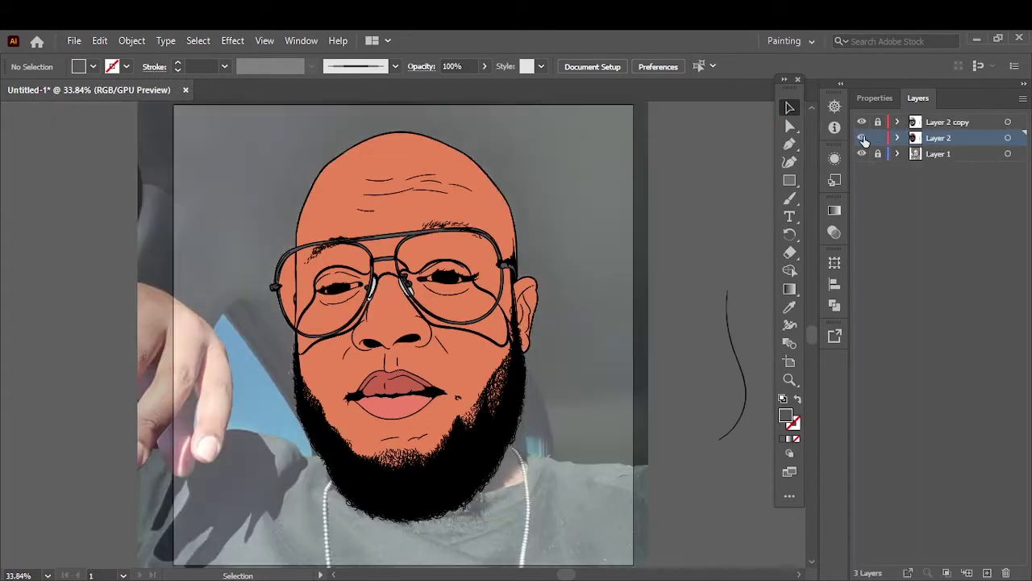
{"action": "left_click", "coordinate": [862, 138]}
{"action": "left_click", "coordinate": [861, 142]}
{"action": "key", "text": "ctrl+plus"}
{"action": "key", "text": "ctrl+plus"}
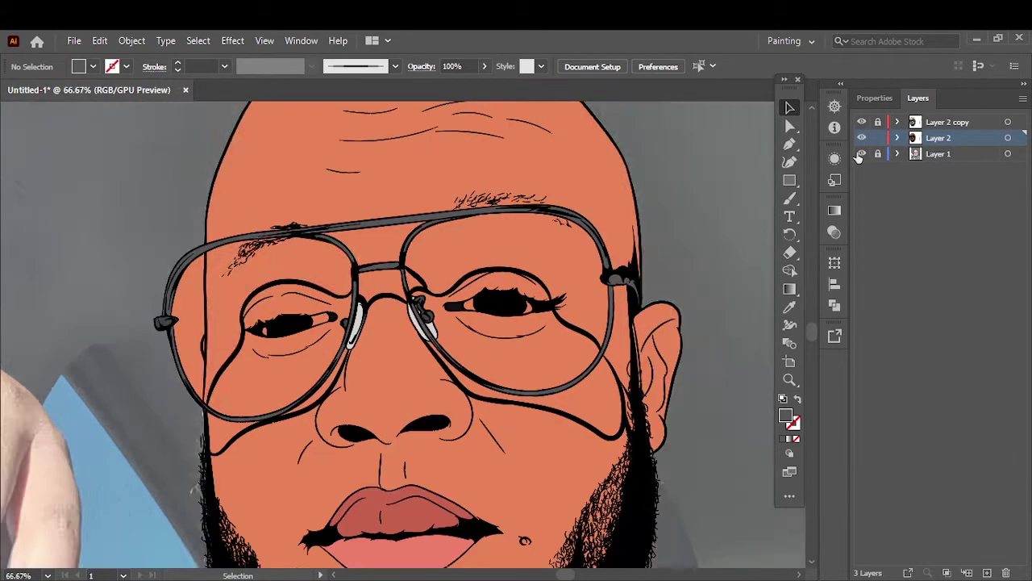
Step: Inside the glasses group, set one colour to none and the stroke to black
{"action": "double_click", "coordinate": [179, 323]}
{"action": "scroll", "coordinate": [177, 325], "scroll_direction": "up", "scroll_amount": 3}
{"action": "scroll", "coordinate": [178, 325], "scroll_direction": "up", "scroll_amount": 2}
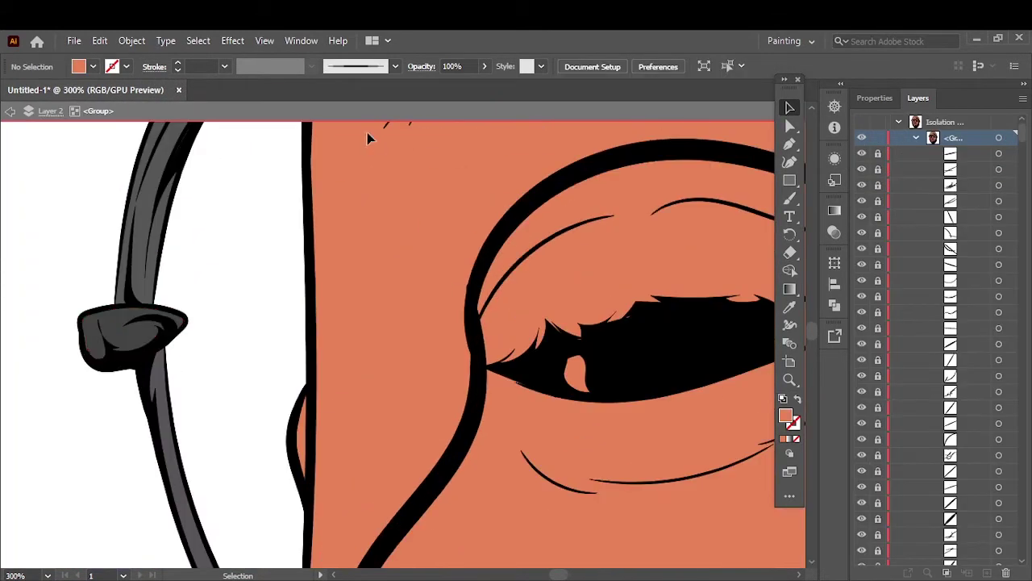
{"action": "key", "text": "i"}
{"action": "left_click", "coordinate": [105, 283]}
{"action": "left_click", "coordinate": [796, 399]}
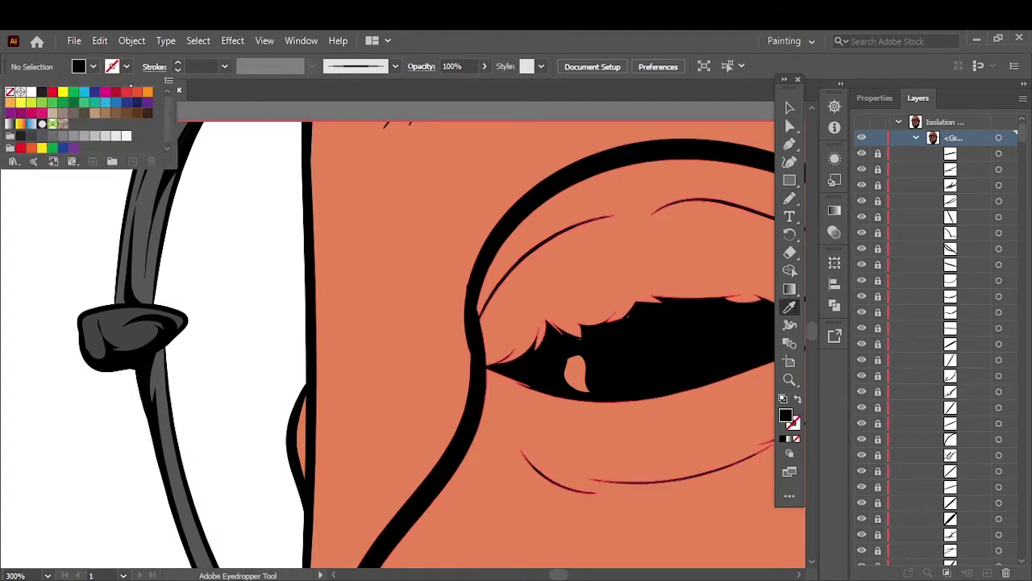
{"action": "left_click", "coordinate": [796, 440]}
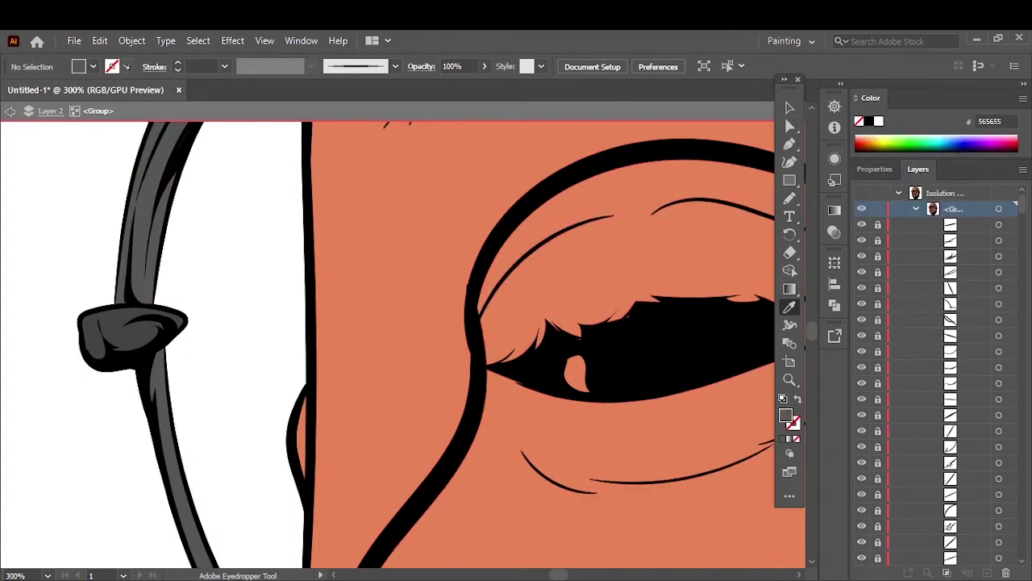
{"action": "left_click", "coordinate": [126, 66]}
{"action": "left_click", "coordinate": [42, 91]}
Step: Draw a new Pencil piece along the left temple arm, then exit the group
{"action": "key", "text": "n"}
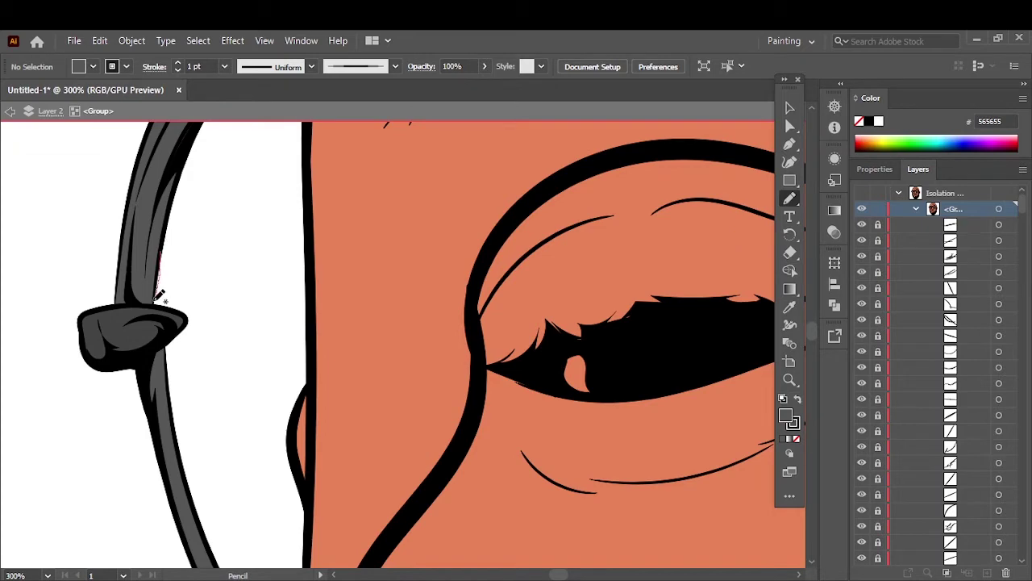
{"action": "left_click_drag", "start_coordinate": [315, 252], "coordinate": [322, 246]}
{"action": "key", "text": "ctrl+0"}
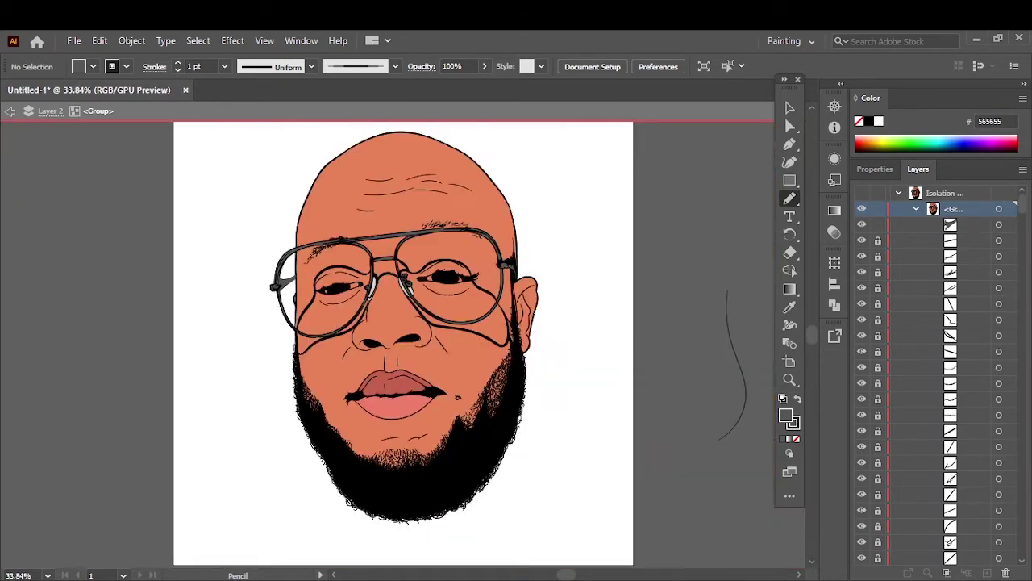
{"action": "key", "text": "v"}
{"action": "double_click", "coordinate": [723, 184]}
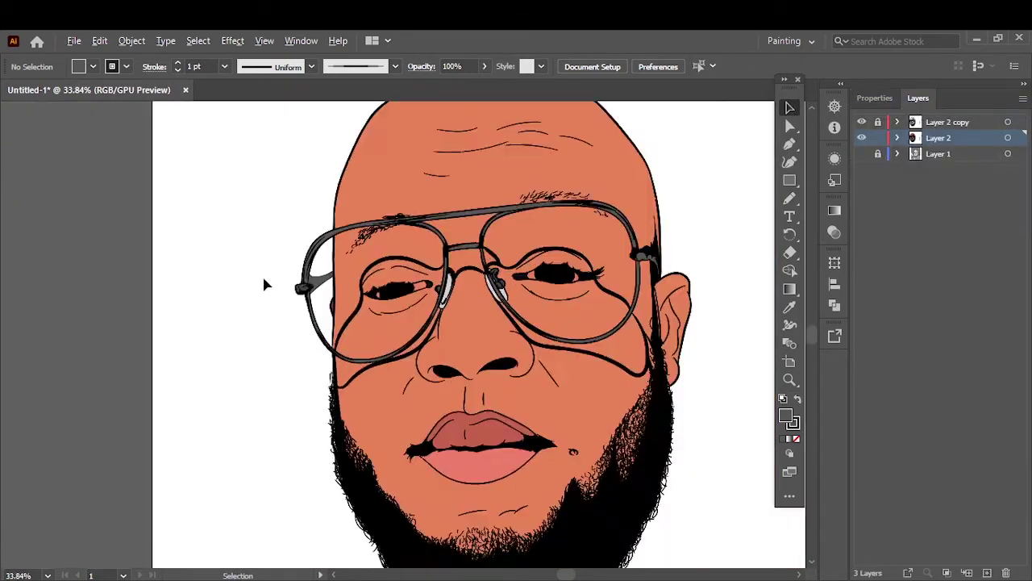
Step: Re-enter the glasses group with Direct Selection and nothing selected
{"action": "scroll", "coordinate": [265, 283], "scroll_direction": "up", "scroll_amount": 5}
{"action": "left_click", "coordinate": [509, 267]}
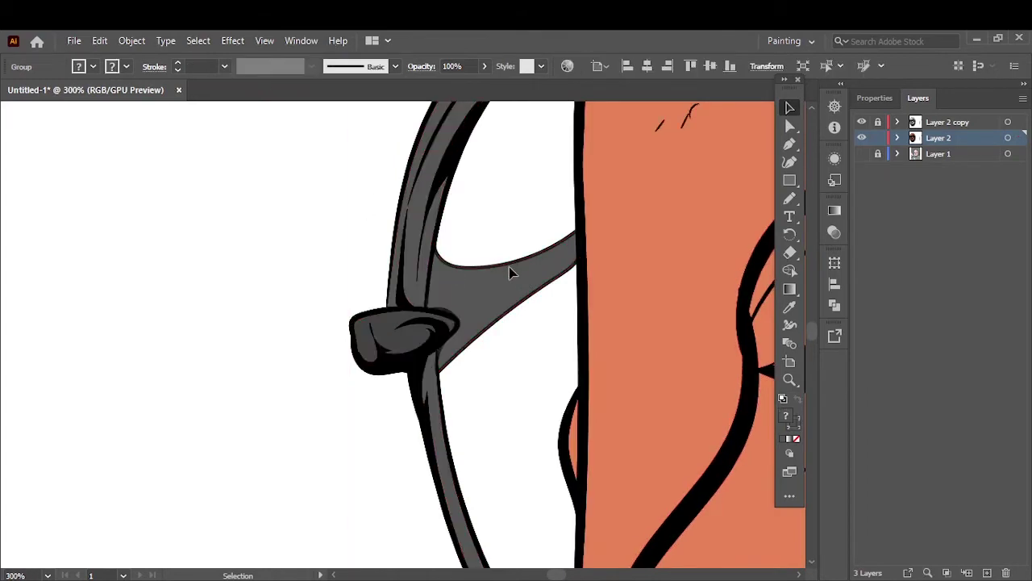
{"action": "double_click", "coordinate": [419, 264]}
{"action": "key", "text": "a"}
{"action": "left_click", "coordinate": [207, 273]}
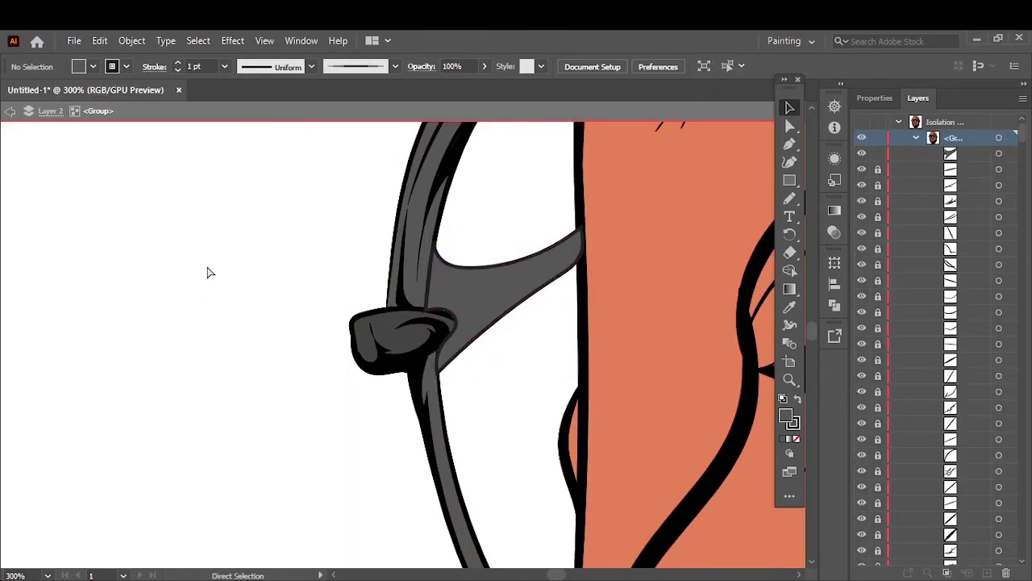
{"action": "scroll", "coordinate": [208, 272], "scroll_direction": "down", "scroll_amount": 10}
{"action": "scroll", "coordinate": [443, 520], "scroll_direction": "up", "scroll_amount": 2}
{"action": "scroll", "coordinate": [322, 323], "scroll_direction": "up", "scroll_amount": 2}
Step: Give the left lens a gradient fill running vertically from top to bottom
{"action": "key", "text": "v"}
{"action": "left_click", "coordinate": [301, 323]}
{"action": "scroll", "coordinate": [591, 347], "scroll_direction": "up", "scroll_amount": 1}
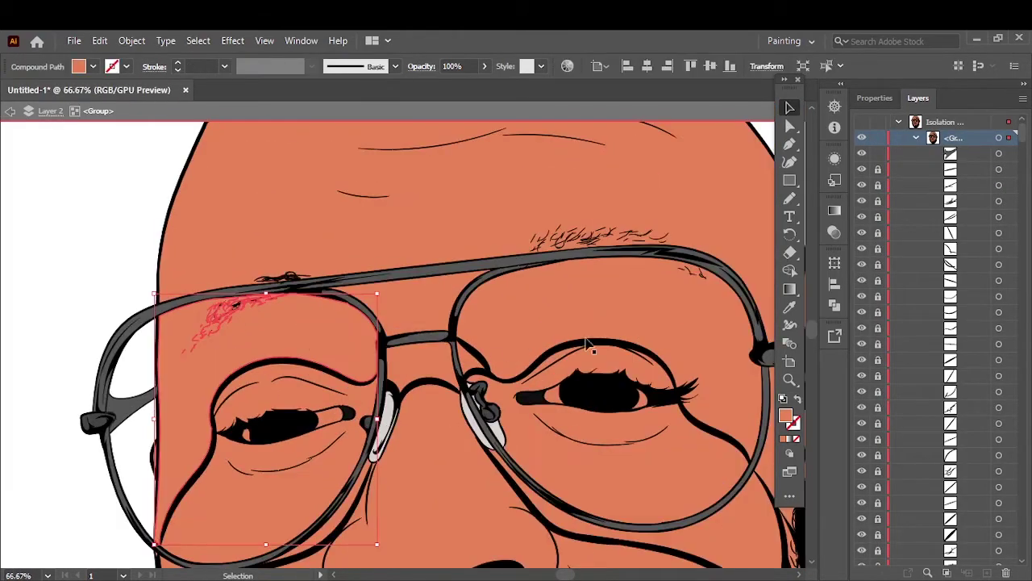
{"action": "left_click", "coordinate": [93, 66]}
{"action": "left_click", "coordinate": [48, 143]}
{"action": "key", "text": "Escape"}
{"action": "key", "text": "g"}
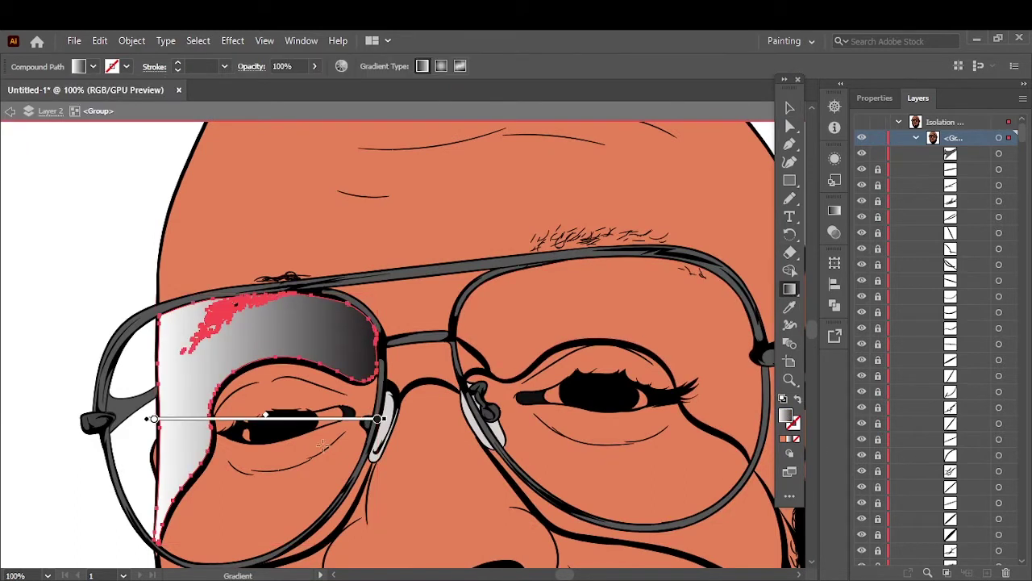
{"action": "left_click_drag", "start_coordinate": [266, 432], "coordinate": [265, 202]}
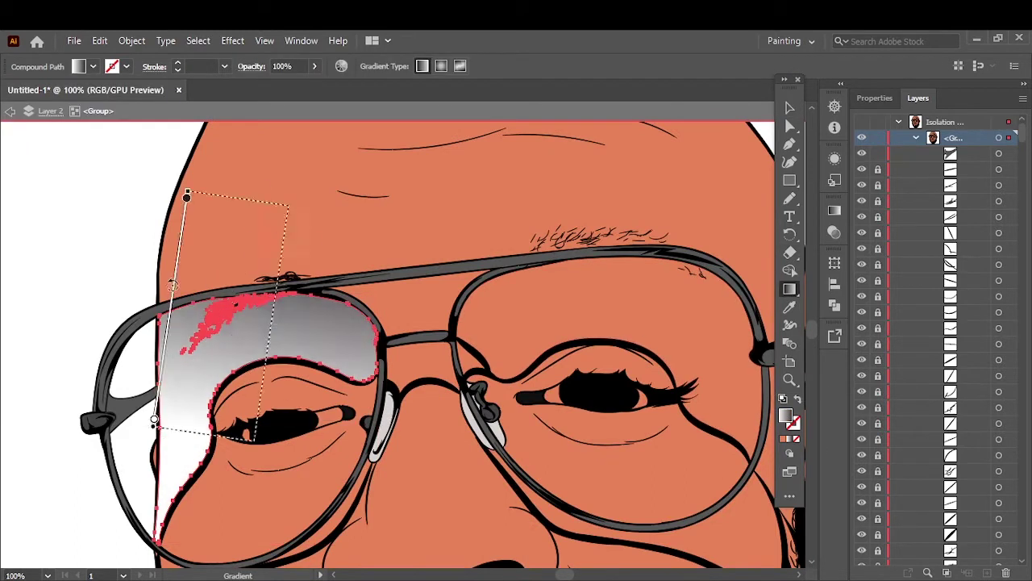
Step: Set the top gradient stop to dark maroon and the bottom stop to the skin-orange colour
{"action": "double_click", "coordinate": [265, 203]}
{"action": "left_click_drag", "start_coordinate": [242, 355], "coordinate": [255, 363]}
{"action": "key", "text": "Escape"}
{"action": "left_click", "coordinate": [792, 443]}
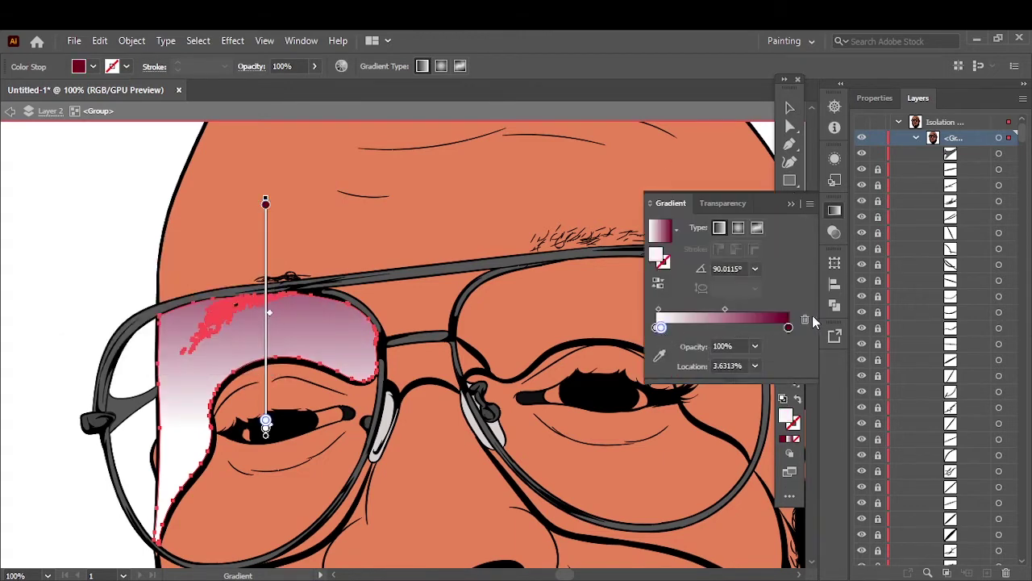
{"action": "left_click", "coordinate": [656, 327]}
{"action": "left_click", "coordinate": [755, 346]}
{"action": "left_click", "coordinate": [755, 346]}
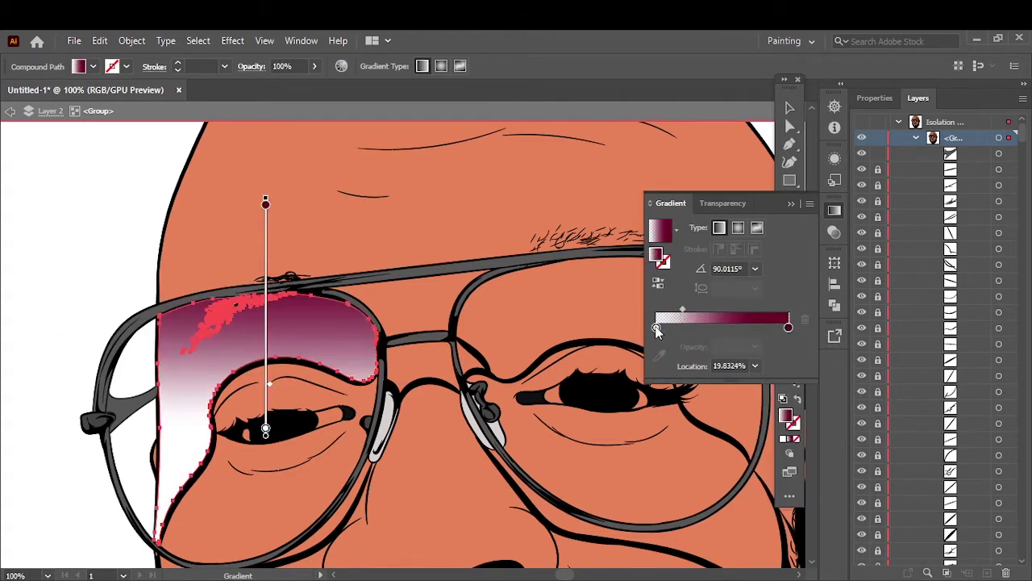
{"action": "left_click", "coordinate": [659, 356]}
{"action": "left_click", "coordinate": [403, 150]}
Step: Redrag the lens gradient to run down the lens, then deselect and view the whole artboard
{"action": "left_click", "coordinate": [253, 357]}
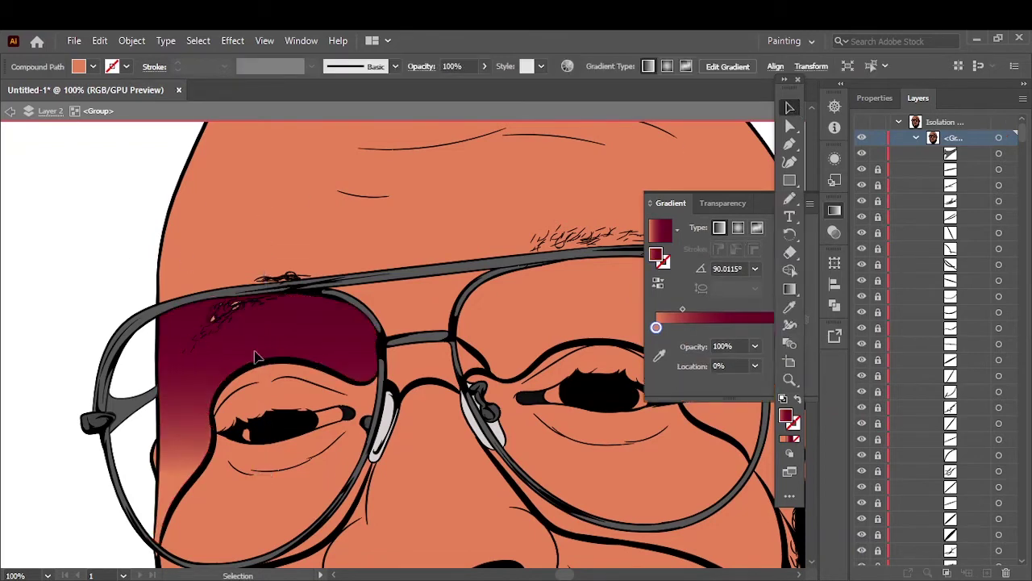
{"action": "key", "text": "i"}
{"action": "left_click_drag", "start_coordinate": [670, 203], "coordinate": [478, 157]}
{"action": "key", "text": "g"}
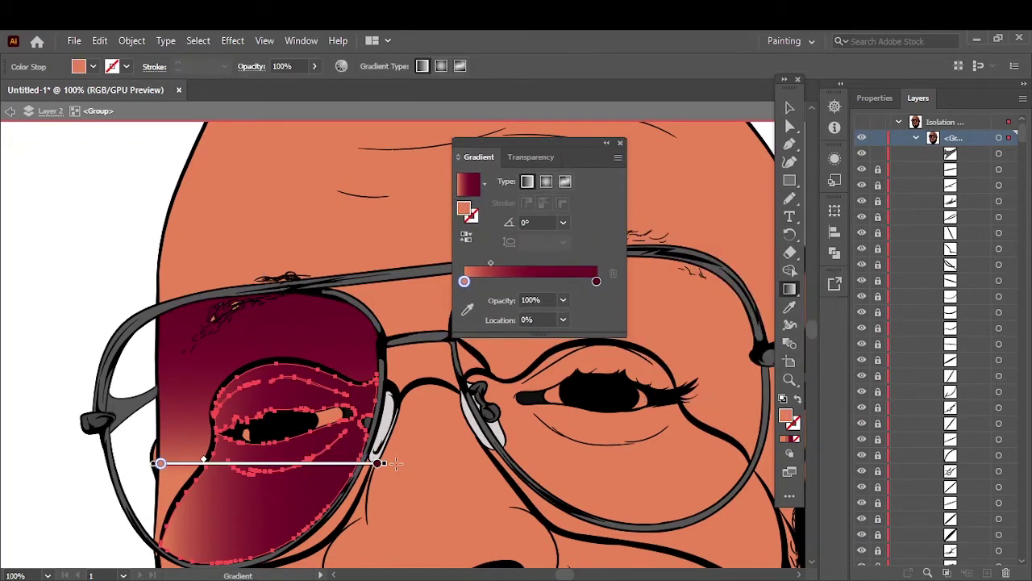
{"action": "left_click_drag", "start_coordinate": [161, 464], "coordinate": [158, 245]}
{"action": "left_click", "coordinate": [790, 107]}
{"action": "key", "text": "ctrl+0"}
{"action": "left_click", "coordinate": [119, 243]}
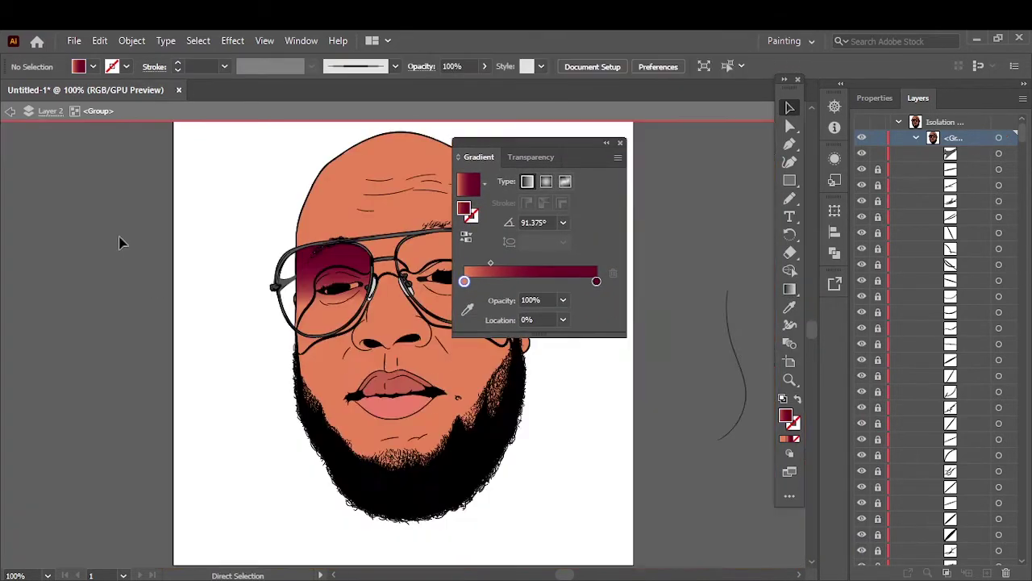
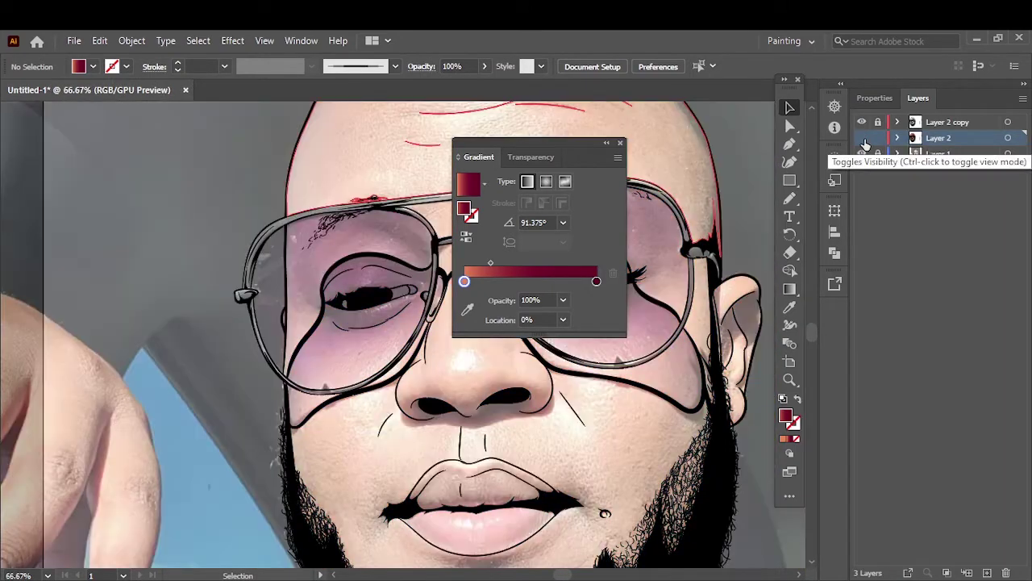
Step: Show the coloured artwork layer again and select the left lens shape
{"action": "left_click", "coordinate": [861, 138]}
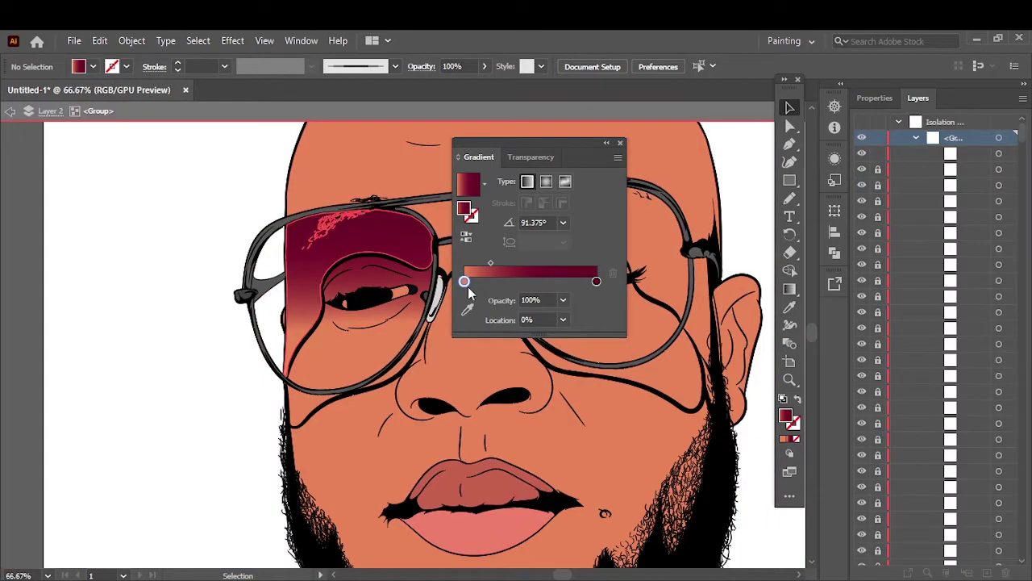
{"action": "double_click", "coordinate": [465, 282]}
{"action": "left_click", "coordinate": [596, 299]}
Step: Edit the left lens gradient stops so the maroon fades to orange at 91.375°
{"action": "double_click", "coordinate": [596, 299]}
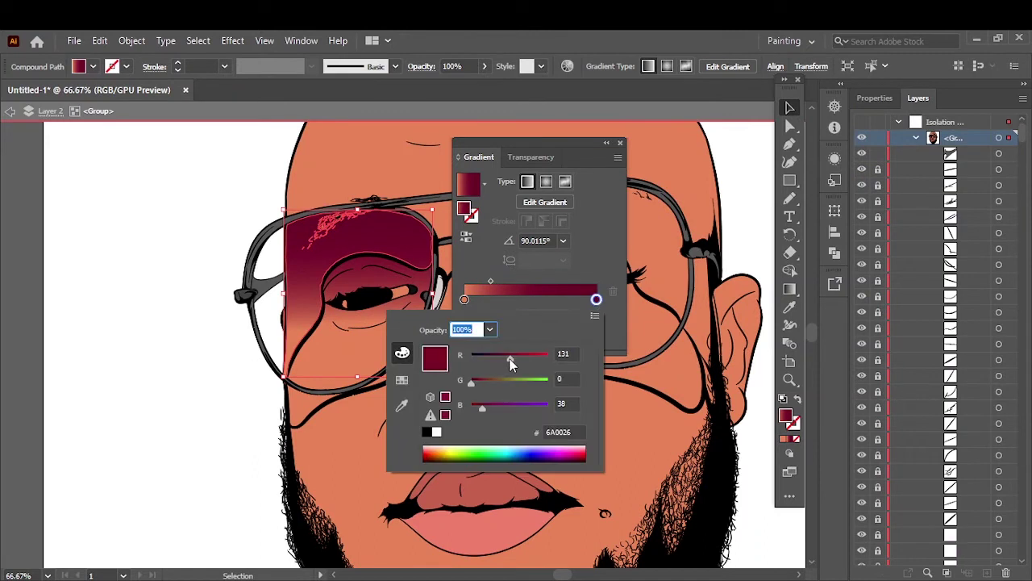
{"action": "key", "text": "Escape"}
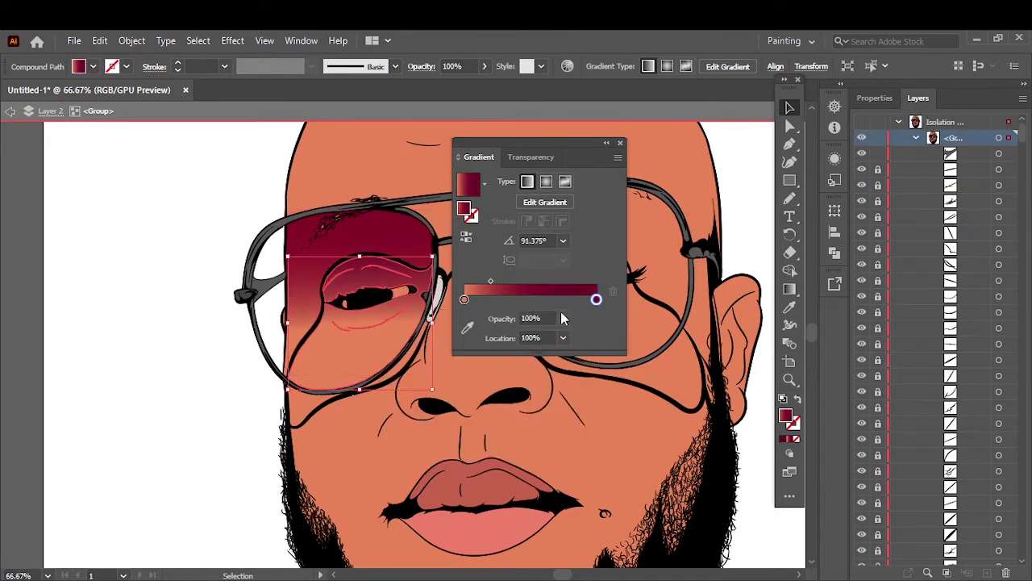
{"action": "double_click", "coordinate": [596, 299]}
{"action": "key", "text": "Escape"}
{"action": "key", "text": "g"}
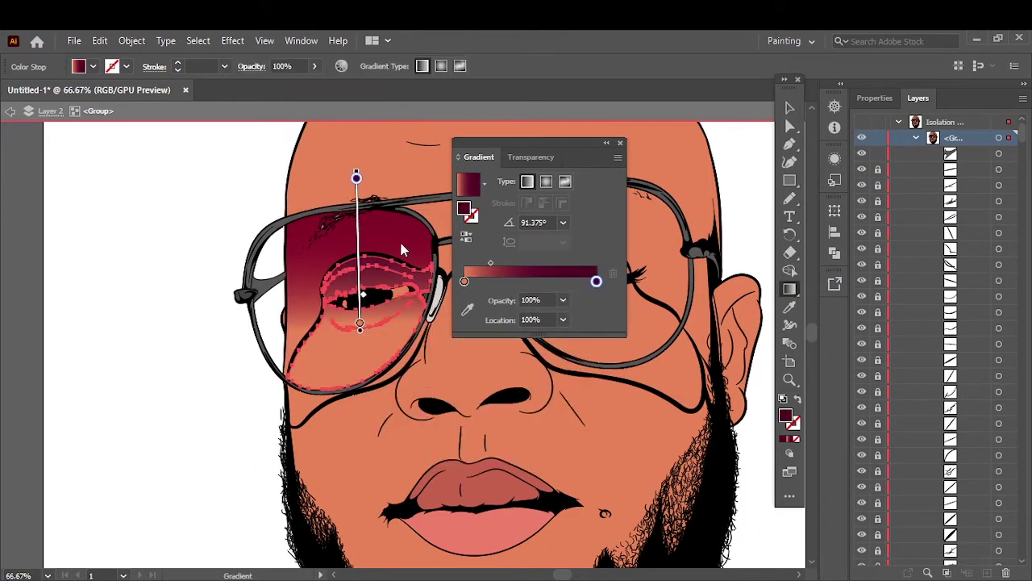
{"action": "key", "text": "v"}
{"action": "left_click", "coordinate": [737, 157]}
Step: Give both left-eye highlight shapes the lens's maroon gradient, running downward
{"action": "scroll", "coordinate": [401, 310], "scroll_direction": "up", "scroll_amount": 5}
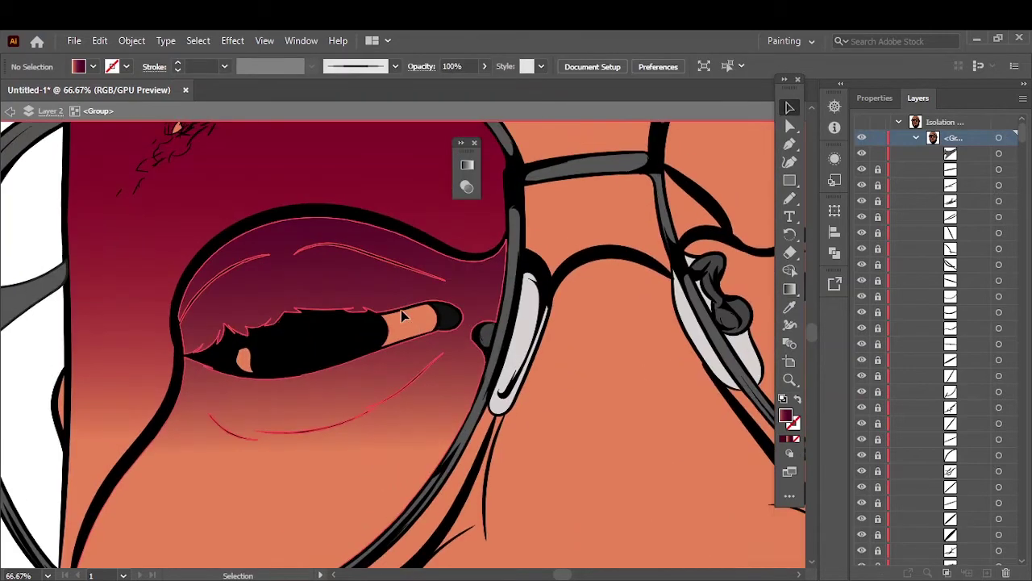
{"action": "double_click", "coordinate": [245, 364]}
{"action": "left_click", "coordinate": [419, 318], "text": "shift"}
{"action": "key", "text": "i"}
{"action": "left_click", "coordinate": [371, 266]}
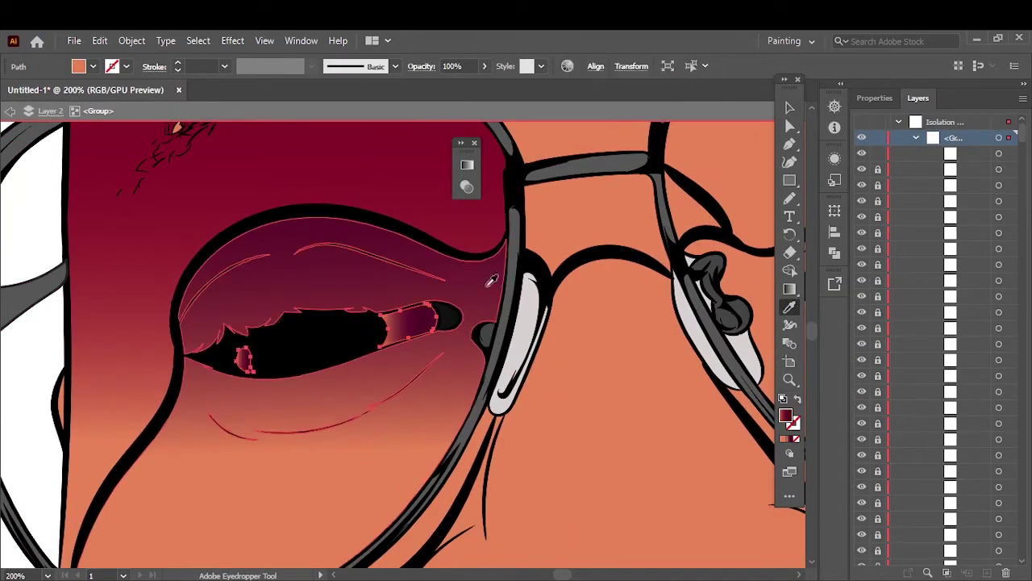
{"action": "key", "text": "g"}
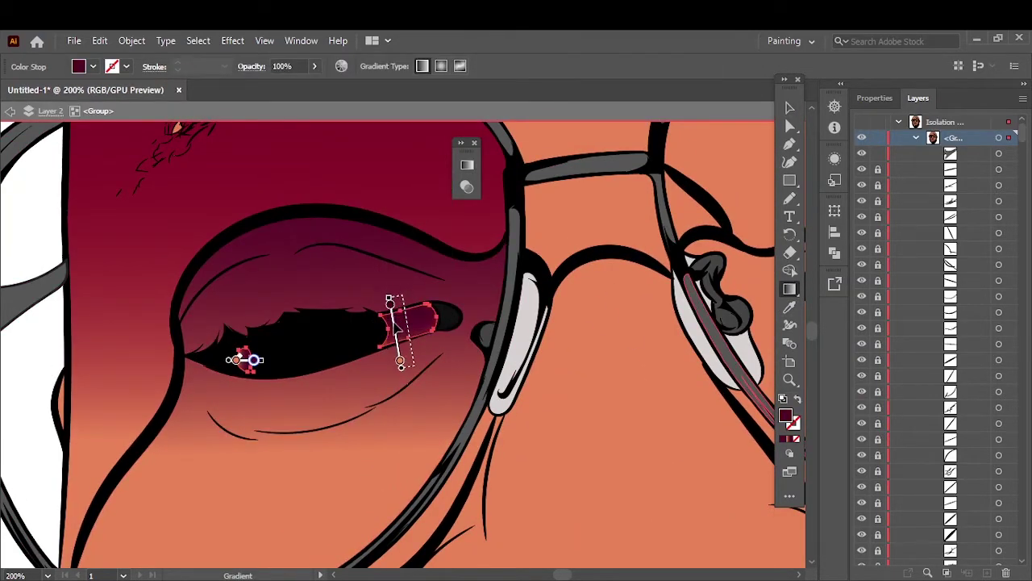
{"action": "scroll", "coordinate": [241, 379], "scroll_direction": "up", "scroll_amount": 5}
{"action": "left_click_drag", "start_coordinate": [276, 311], "coordinate": [283, 427]}
{"action": "key", "text": "ctrl+0"}
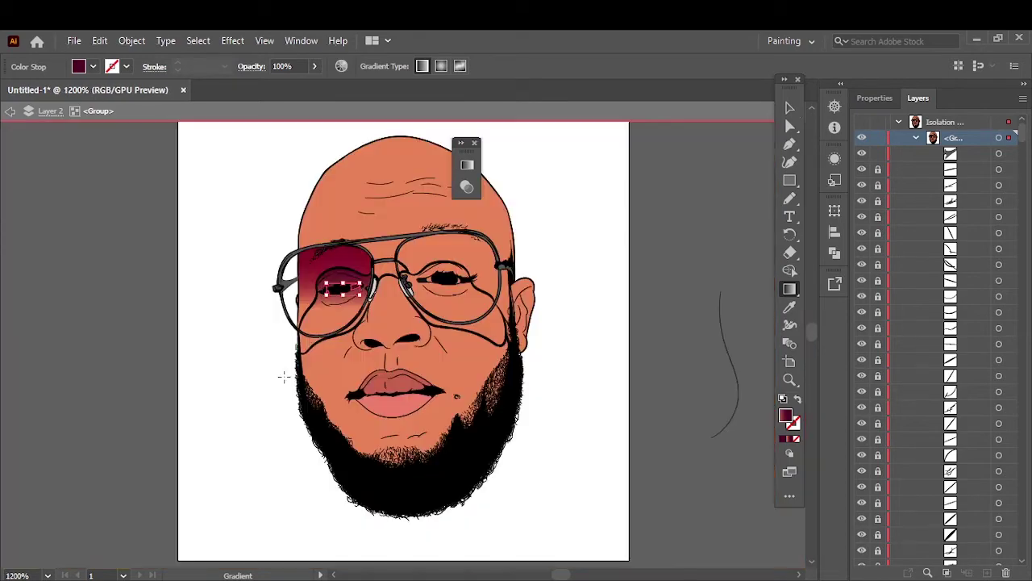
{"action": "key", "text": "v"}
Step: Set the highlight fill colour to pink C6528F and clear the selection
{"action": "scroll", "coordinate": [343, 288], "scroll_direction": "up", "scroll_amount": 10}
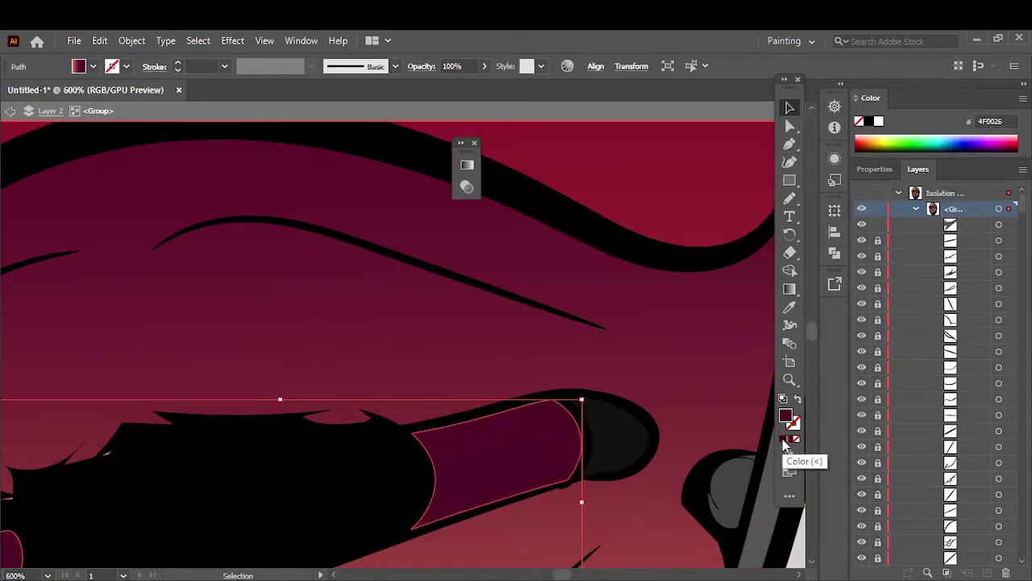
{"action": "double_click", "coordinate": [786, 416]}
{"action": "key", "text": "Return"}
{"action": "key", "text": "ctrl+0"}
{"action": "key", "text": "ctrl+shift+a"}
Step: Confirm the pink C6528F fill, then copy the left lens gradient vertically onto the right lens
{"action": "double_click", "coordinate": [786, 415]}
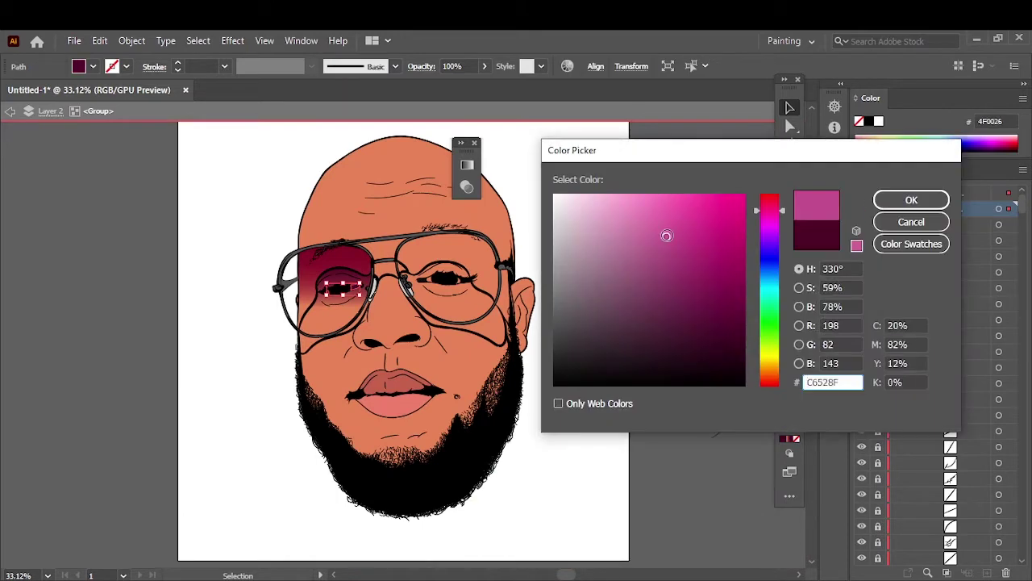
{"action": "key", "text": "Return"}
{"action": "scroll", "coordinate": [601, 226], "scroll_direction": "up", "scroll_amount": 1}
{"action": "left_click", "coordinate": [194, 266]}
{"action": "key", "text": "g"}
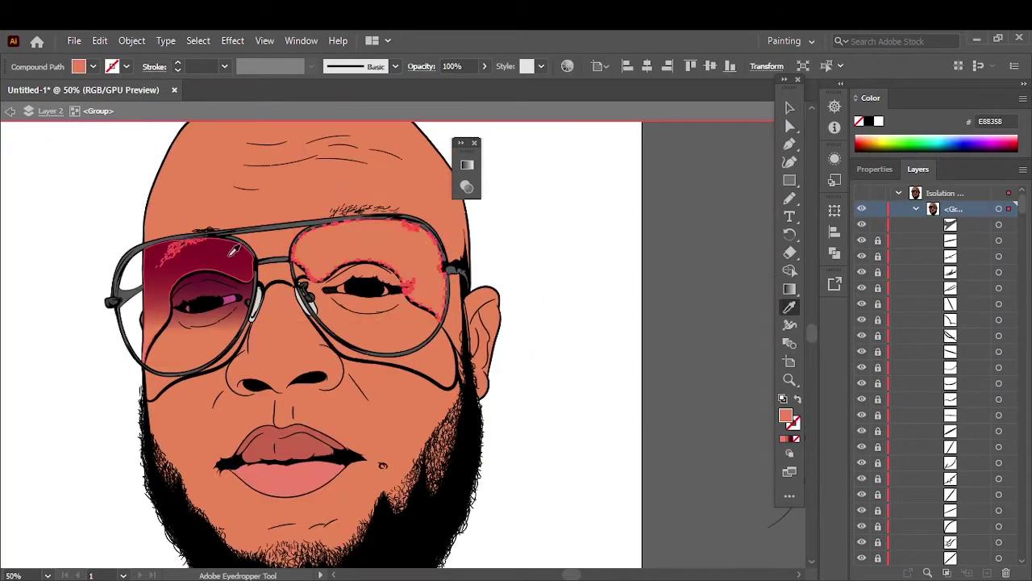
{"action": "left_click", "coordinate": [467, 164]}
{"action": "left_click", "coordinate": [363, 275]}
{"action": "left_click_drag", "start_coordinate": [362, 300], "coordinate": [363, 141]}
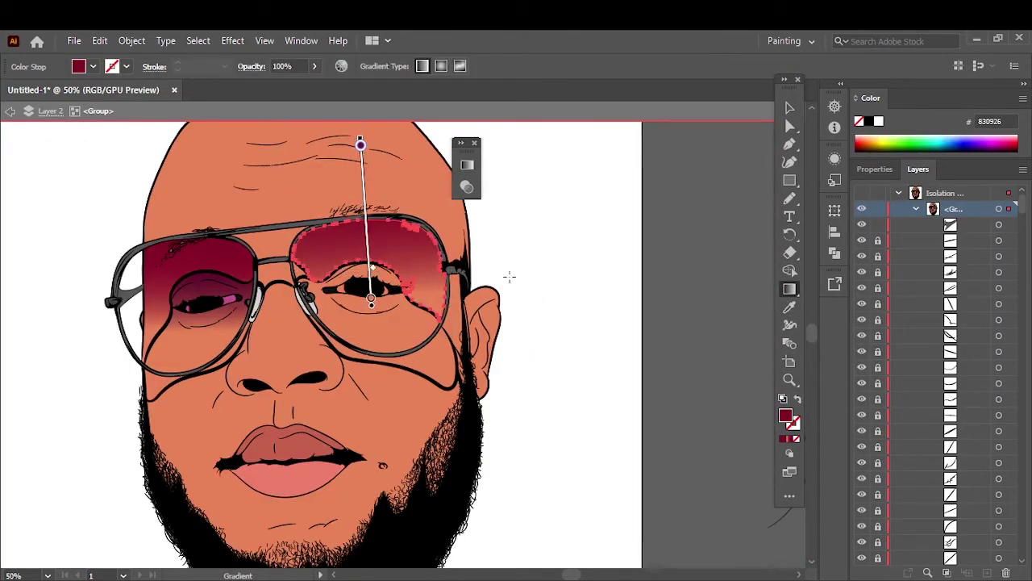
{"action": "key", "text": "v"}
{"action": "key", "text": "ctrl+shift+a"}
Step: Eyedropper the lens gradient onto the eye shape under the right lens, running it vertically
{"action": "left_click", "coordinate": [396, 322]}
{"action": "key", "text": "i"}
{"action": "left_click", "coordinate": [198, 258]}
{"action": "key", "text": "g"}
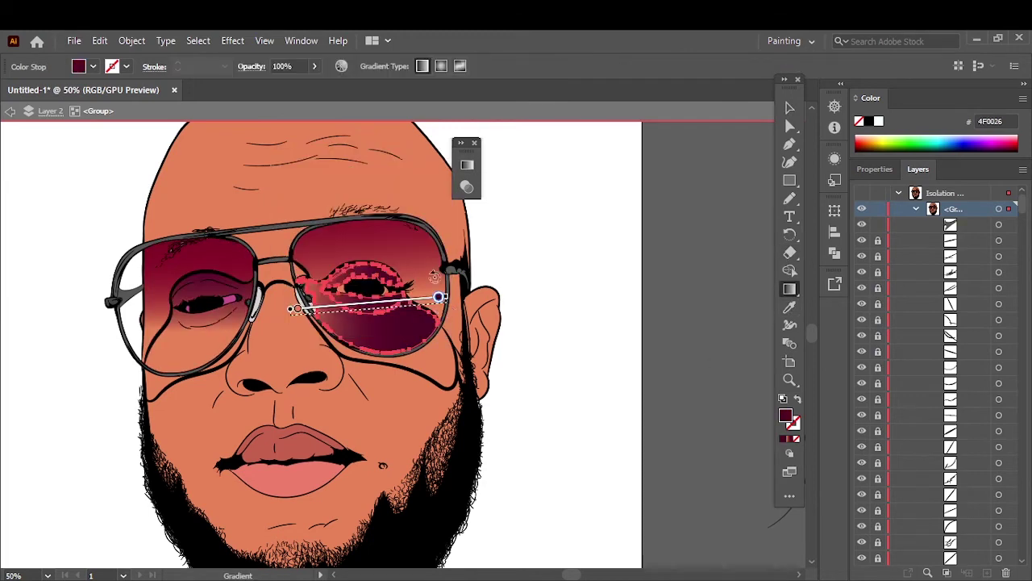
{"action": "left_click_drag", "start_coordinate": [367, 308], "coordinate": [366, 165]}
{"action": "key", "text": "v"}
{"action": "left_click", "coordinate": [538, 260]}
{"action": "scroll", "coordinate": [538, 261], "scroll_direction": "down", "scroll_amount": 1}
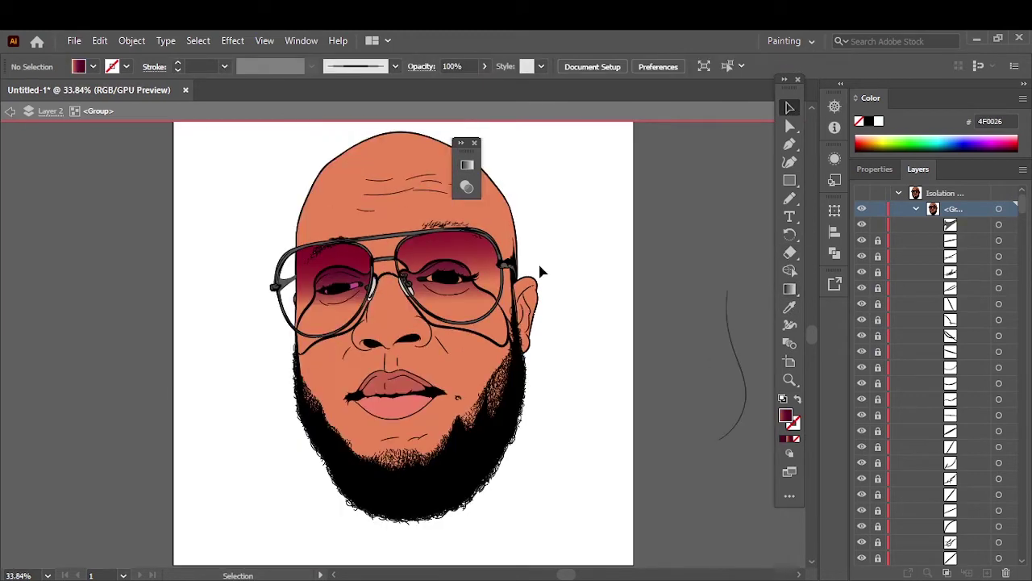
{"action": "scroll", "coordinate": [458, 298], "scroll_direction": "up", "scroll_amount": 3}
{"action": "left_click", "coordinate": [436, 323]}
Step: Lengthen the right eye shape's vertical gradient and redraw the left lens gradient darker
{"action": "key", "text": "g"}
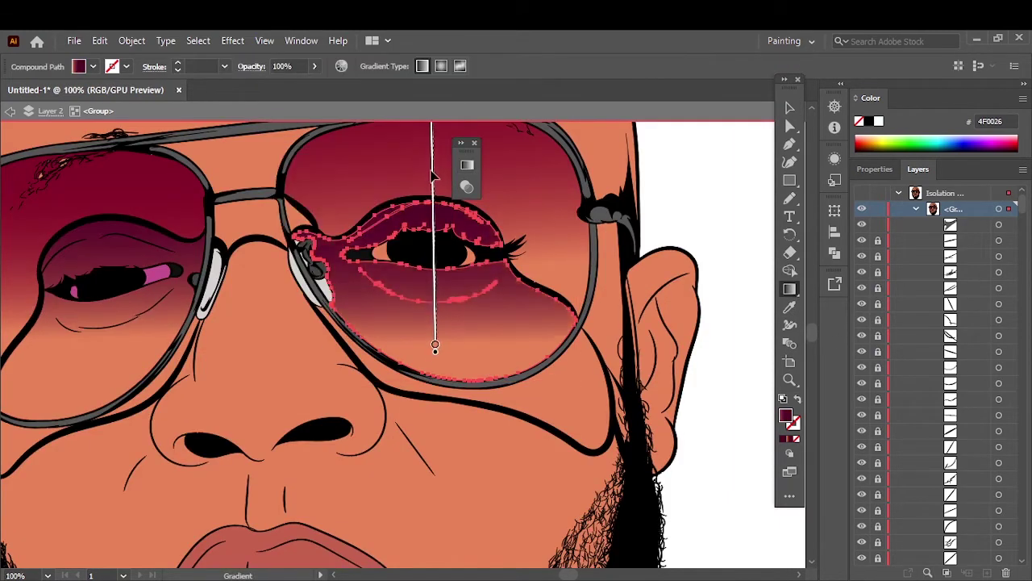
{"action": "left_click_drag", "start_coordinate": [436, 380], "coordinate": [433, 125]}
{"action": "left_click_drag", "start_coordinate": [430, 211], "coordinate": [551, 215]}
{"action": "left_click", "coordinate": [202, 266]}
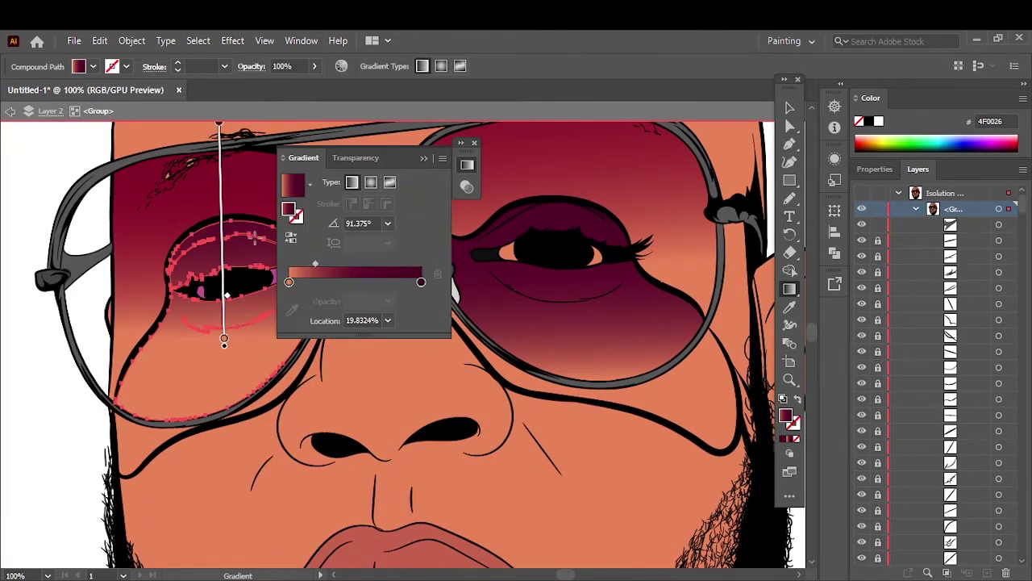
{"action": "left_click_drag", "start_coordinate": [215, 202], "coordinate": [214, 426]}
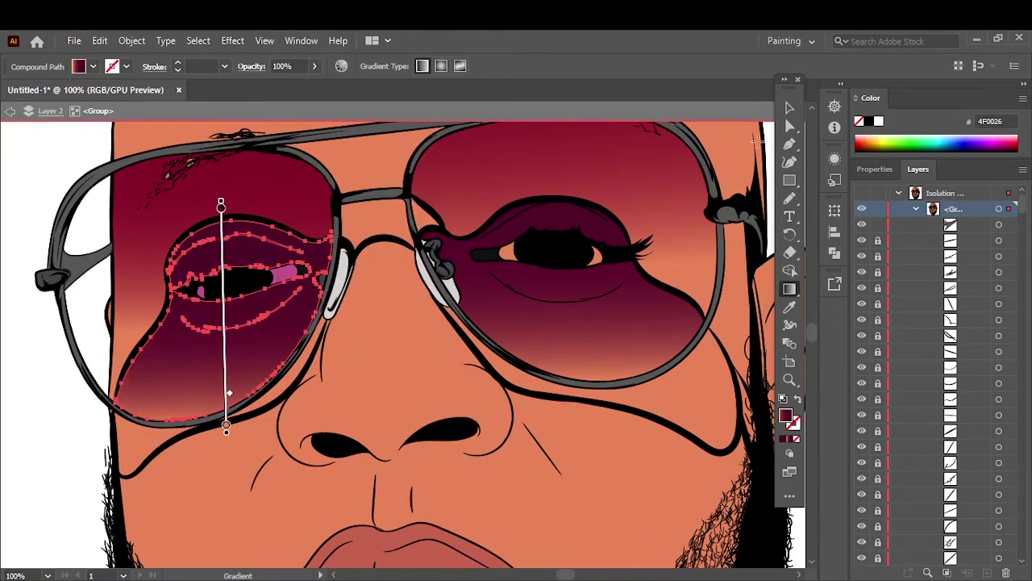
{"action": "key", "text": "v"}
{"action": "left_click", "coordinate": [69, 423]}
{"action": "key", "text": "ctrl+0"}
Step: Redraw the right lens gradient top to bottom so the maroon reaches lower
{"action": "scroll", "coordinate": [452, 323], "scroll_direction": "up", "scroll_amount": 3}
{"action": "scroll", "coordinate": [404, 338], "scroll_direction": "up", "scroll_amount": 2}
{"action": "left_click", "coordinate": [379, 387]}
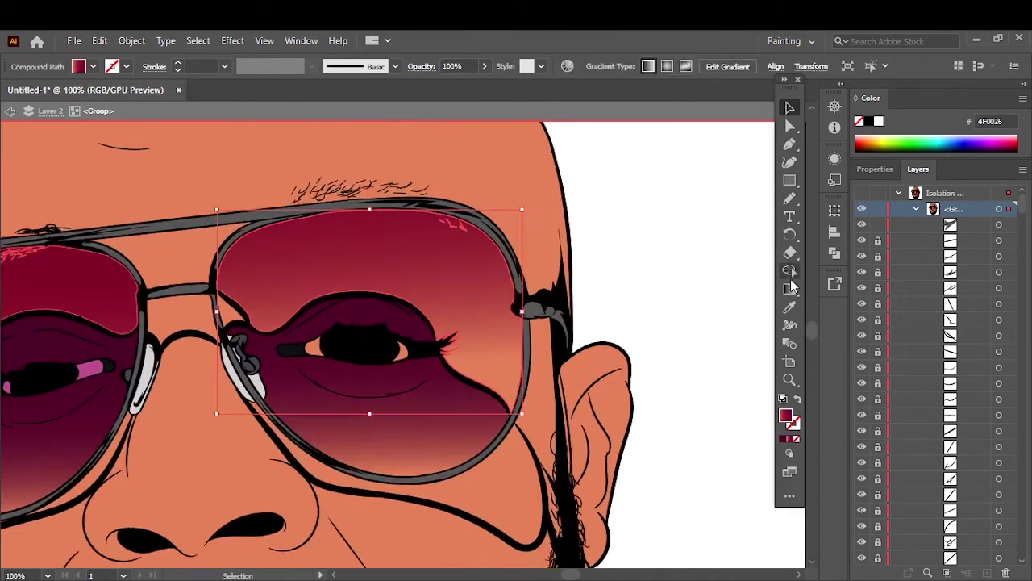
{"action": "key", "text": "g"}
{"action": "left_click_drag", "start_coordinate": [358, 173], "coordinate": [376, 410]}
{"action": "key", "text": "v"}
{"action": "left_click", "coordinate": [701, 170]}
{"action": "key", "text": "ctrl+0"}
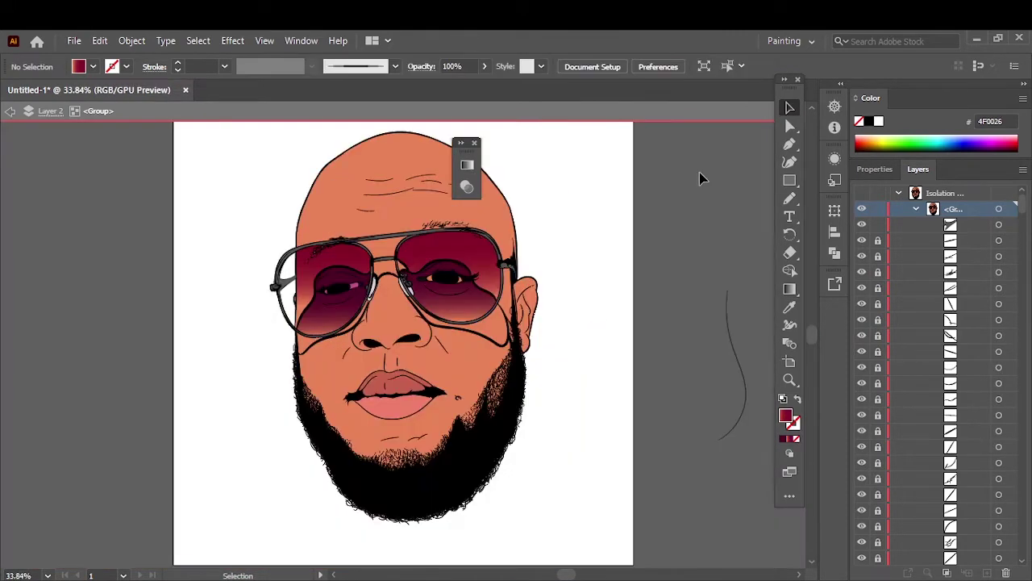
Step: Redraw the left lens gradient over a longer vertical span
{"action": "scroll", "coordinate": [337, 304], "scroll_direction": "up", "scroll_amount": 3}
{"action": "scroll", "coordinate": [337, 305], "scroll_direction": "up", "scroll_amount": 3}
{"action": "scroll", "coordinate": [337, 305], "scroll_direction": "up", "scroll_amount": 2}
{"action": "left_click", "coordinate": [497, 234]}
{"action": "key", "text": "g"}
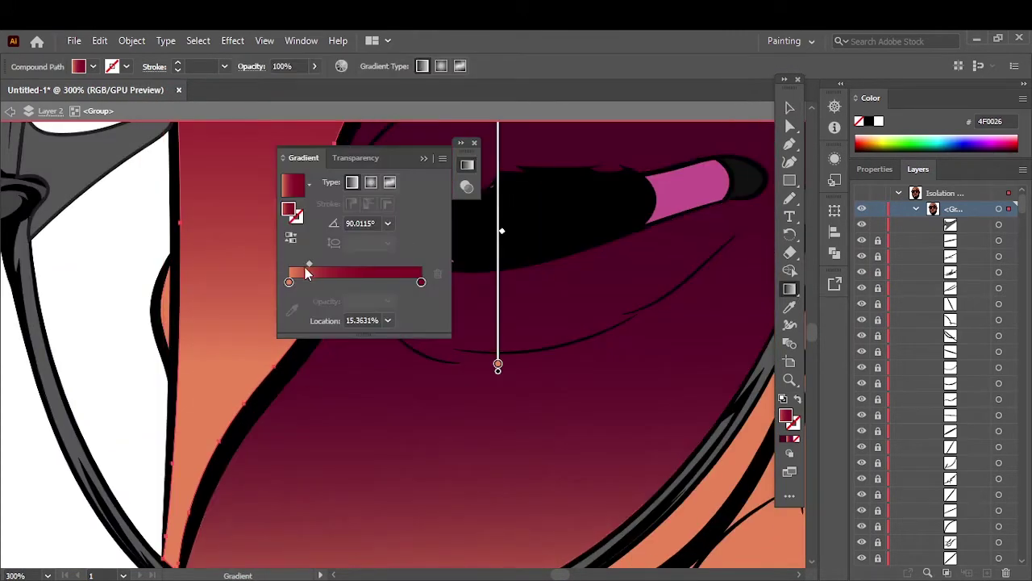
{"action": "left_click_drag", "start_coordinate": [497, 222], "coordinate": [498, 565]}
{"action": "key", "text": "v"}
{"action": "left_click", "coordinate": [75, 318]}
{"action": "key", "text": "ctrl+0"}
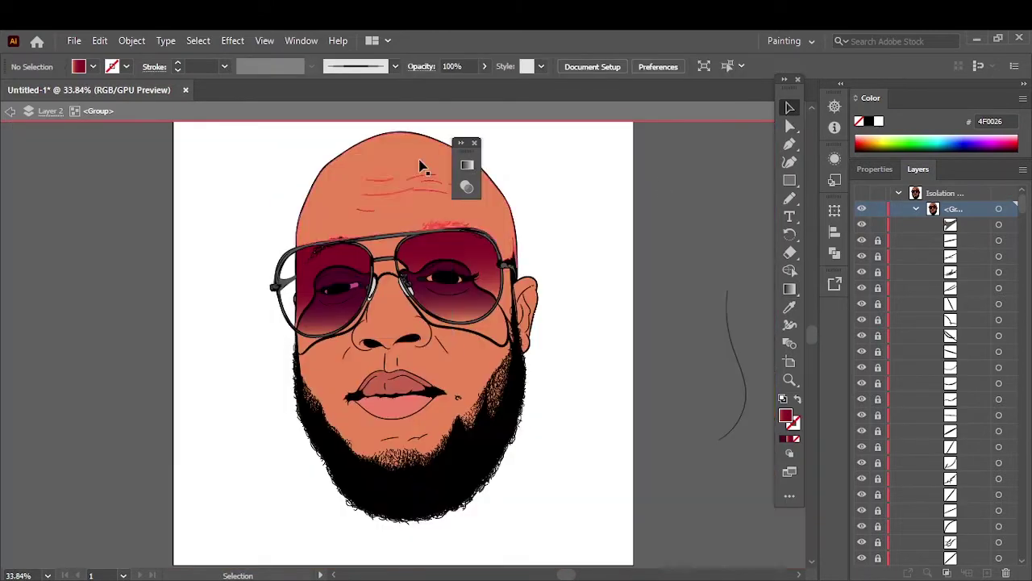
{"action": "scroll", "coordinate": [322, 250], "scroll_direction": "up", "scroll_amount": 3}
Step: Set the hair shapes' fill to dark crimson 7A1B38 in the Color Picker
{"action": "scroll", "coordinate": [466, 257], "scroll_direction": "up", "scroll_amount": 3}
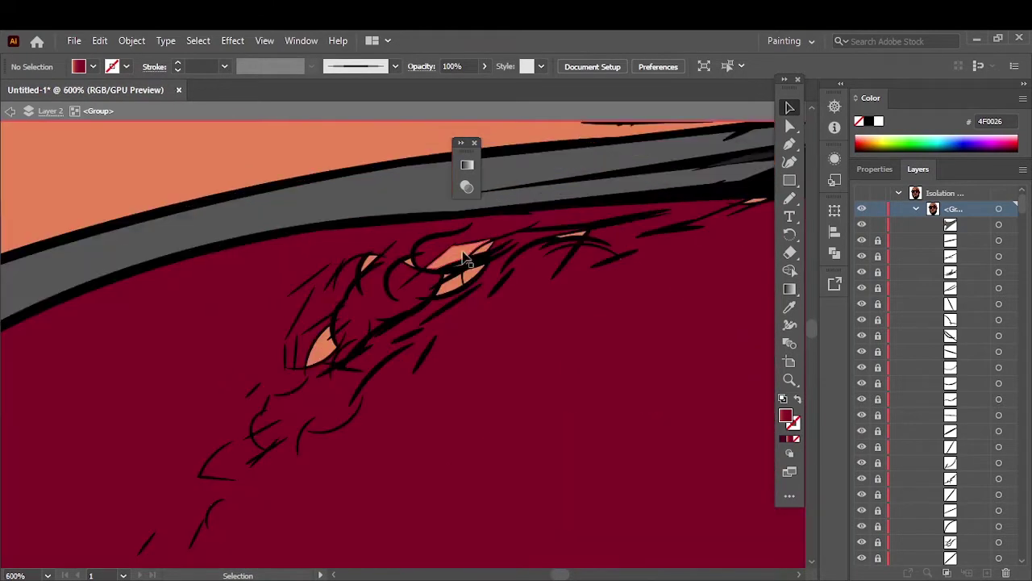
{"action": "double_click", "coordinate": [786, 415]}
{"action": "left_click_drag", "start_coordinate": [771, 377], "coordinate": [790, 211]}
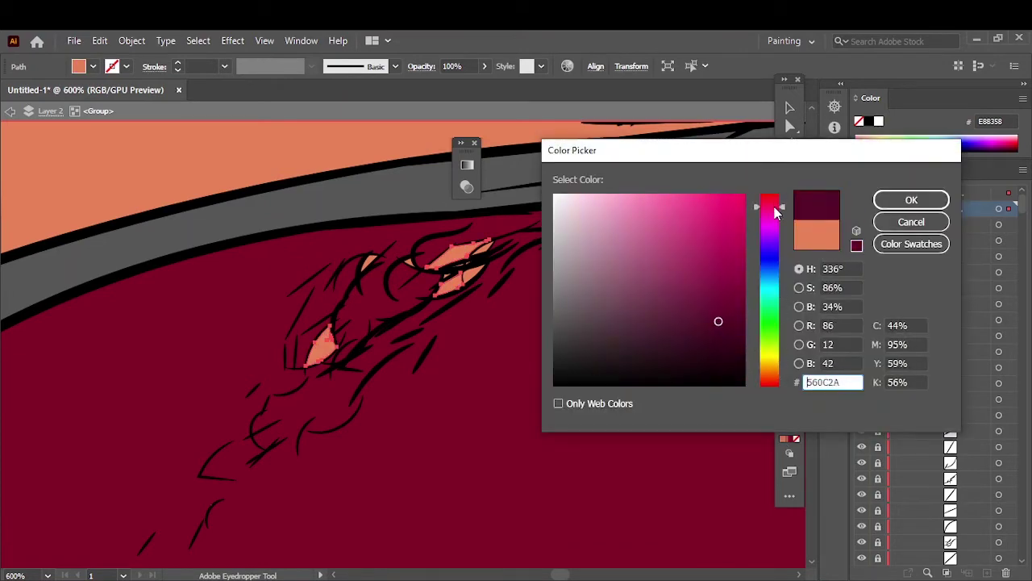
{"action": "left_click", "coordinate": [881, 202]}
{"action": "double_click", "coordinate": [786, 416]}
{"action": "left_click", "coordinate": [701, 292]}
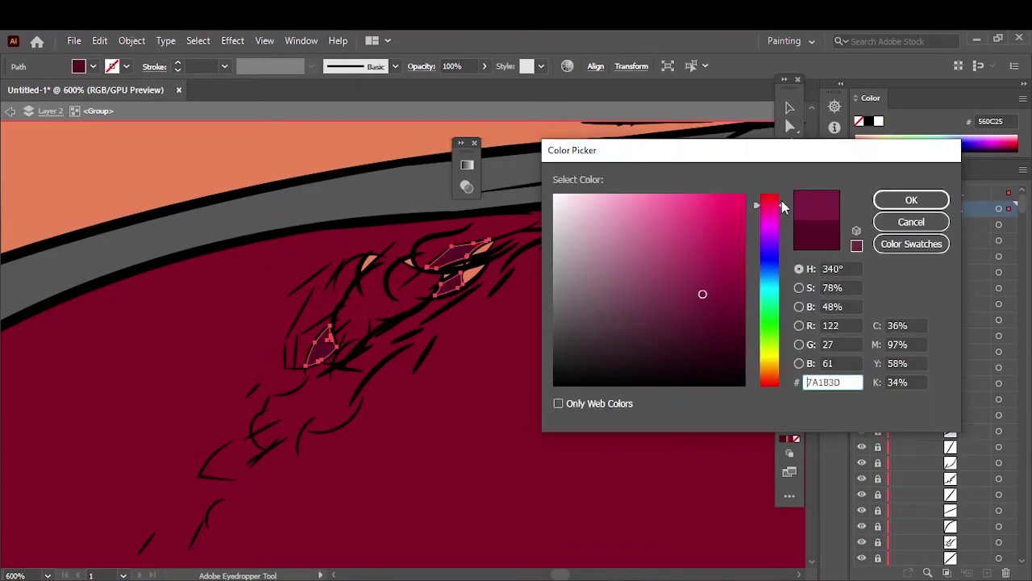
{"action": "left_click", "coordinate": [895, 201]}
Step: Select the remaining salmon hair shapes and sample the crimson fill onto them
{"action": "left_click", "coordinate": [789, 110]}
{"action": "scroll", "coordinate": [488, 182], "scroll_direction": "up", "scroll_amount": 2}
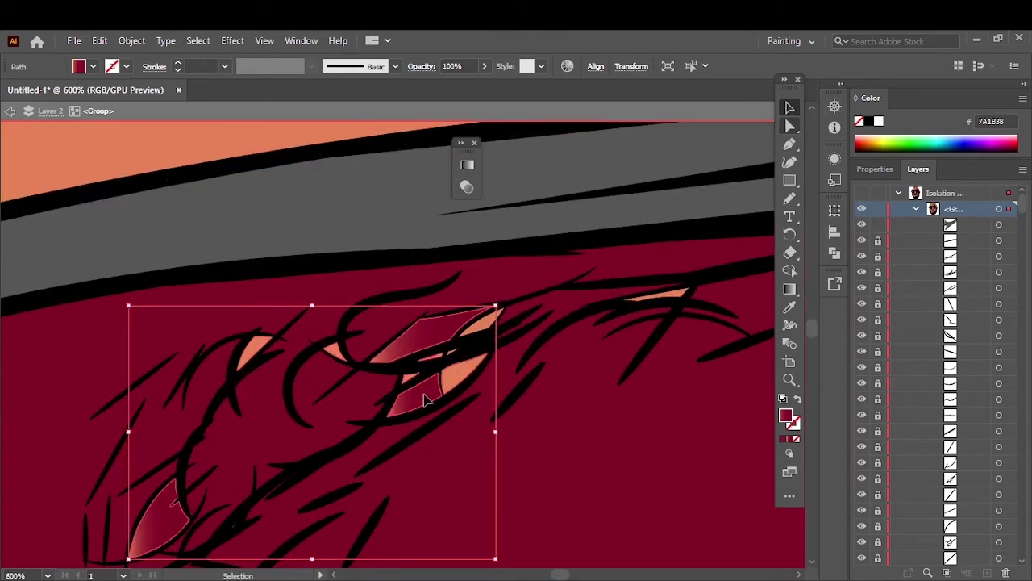
{"action": "key", "text": "i"}
{"action": "left_click", "coordinate": [476, 322]}
{"action": "scroll", "coordinate": [625, 366], "scroll_direction": "up", "scroll_amount": 2}
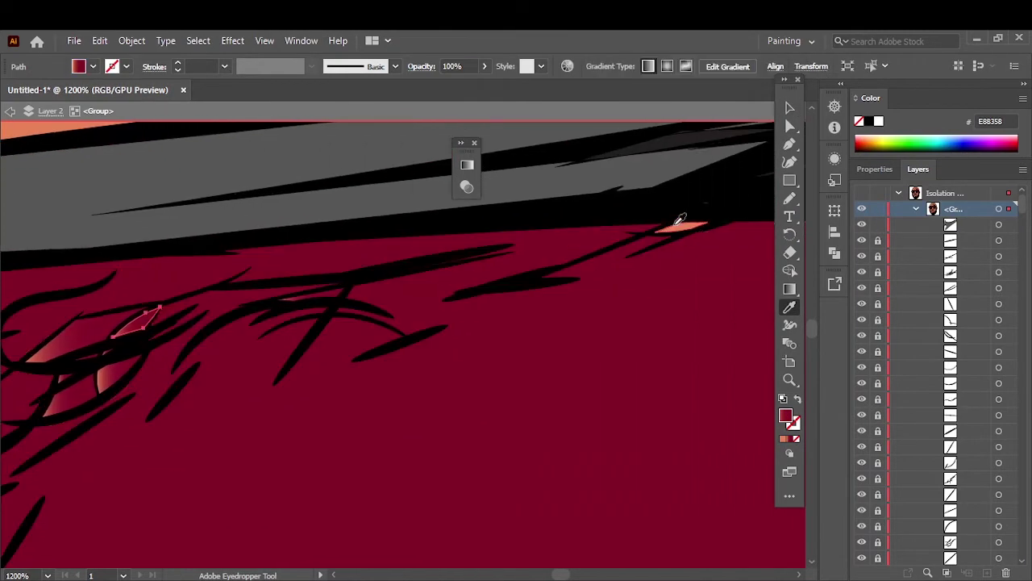
{"action": "key", "text": "ctrl+0"}
{"action": "key", "text": "v"}
{"action": "left_click", "coordinate": [600, 266]}
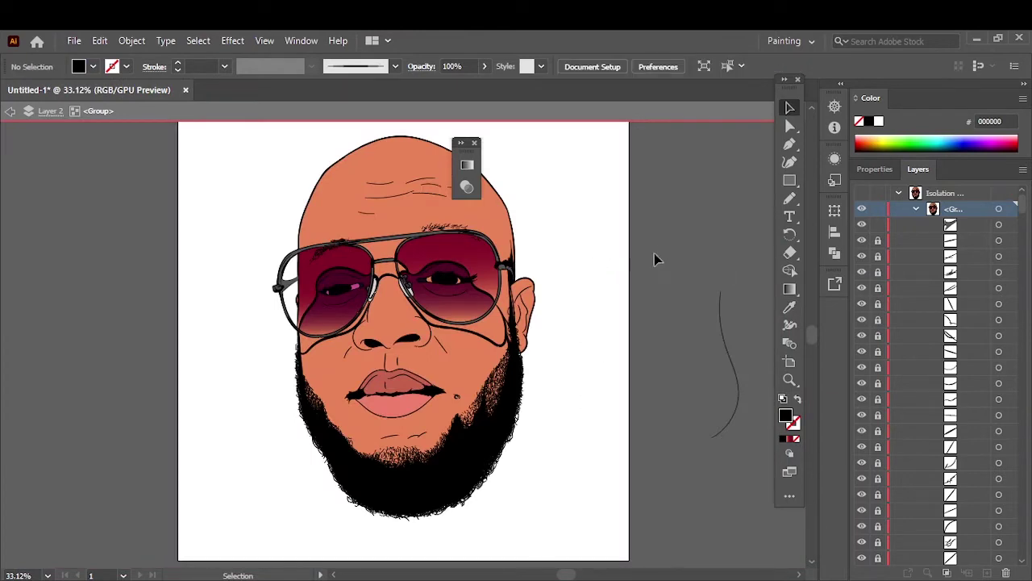
Step: Run a top-to-bottom gradient across the small nose-bridge shape
{"action": "scroll", "coordinate": [494, 315], "scroll_direction": "up", "scroll_amount": 5}
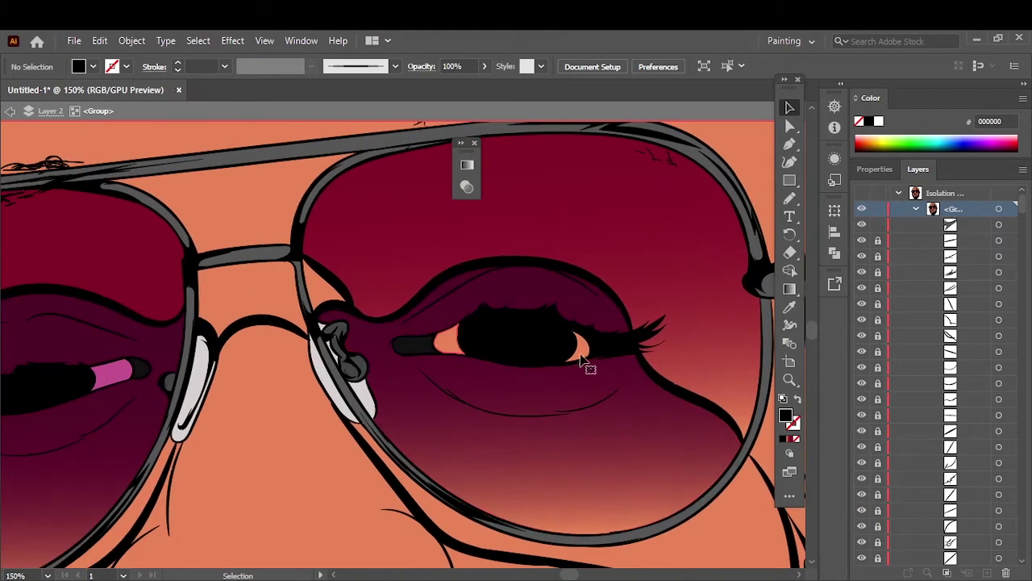
{"action": "left_click", "coordinate": [345, 288]}
{"action": "key", "text": "g"}
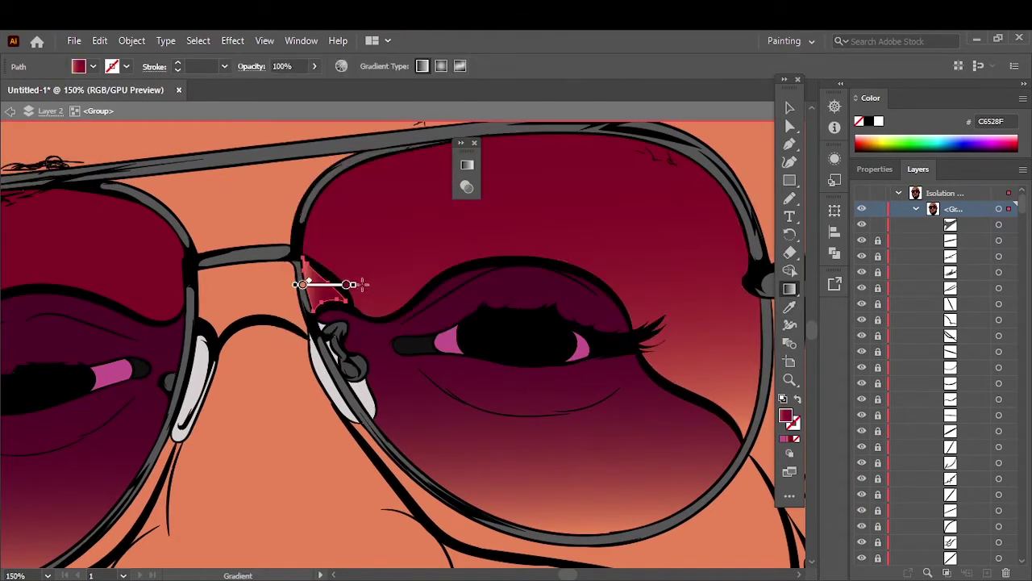
{"action": "left_click_drag", "start_coordinate": [324, 264], "coordinate": [325, 331]}
{"action": "key", "text": "v"}
{"action": "key", "text": "ctrl+0"}
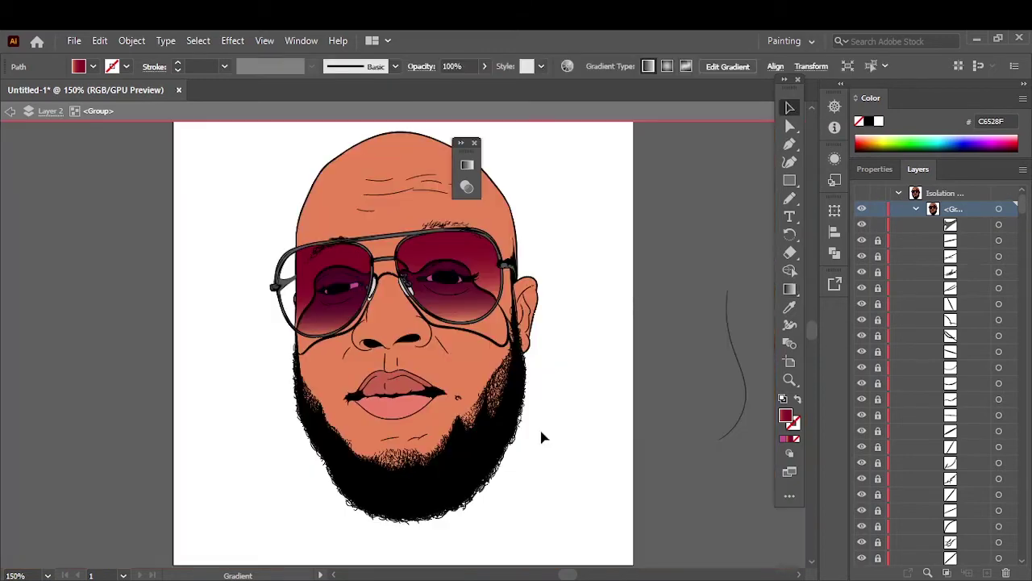
Step: Exit isolation mode, show the photo layer (Layer 1) and hide the coloured Layer 2
{"action": "left_click", "coordinate": [639, 287]}
{"action": "key", "text": "Escape"}
{"action": "double_click", "coordinate": [869, 99]}
{"action": "left_click", "coordinate": [861, 153]}
{"action": "left_click", "coordinate": [861, 138]}
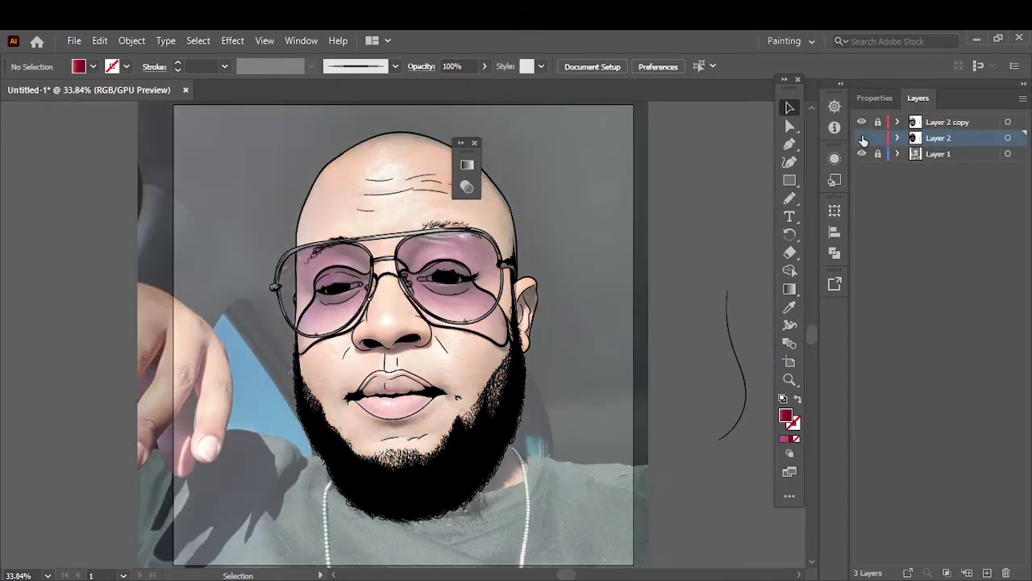
{"action": "left_click", "coordinate": [861, 122]}
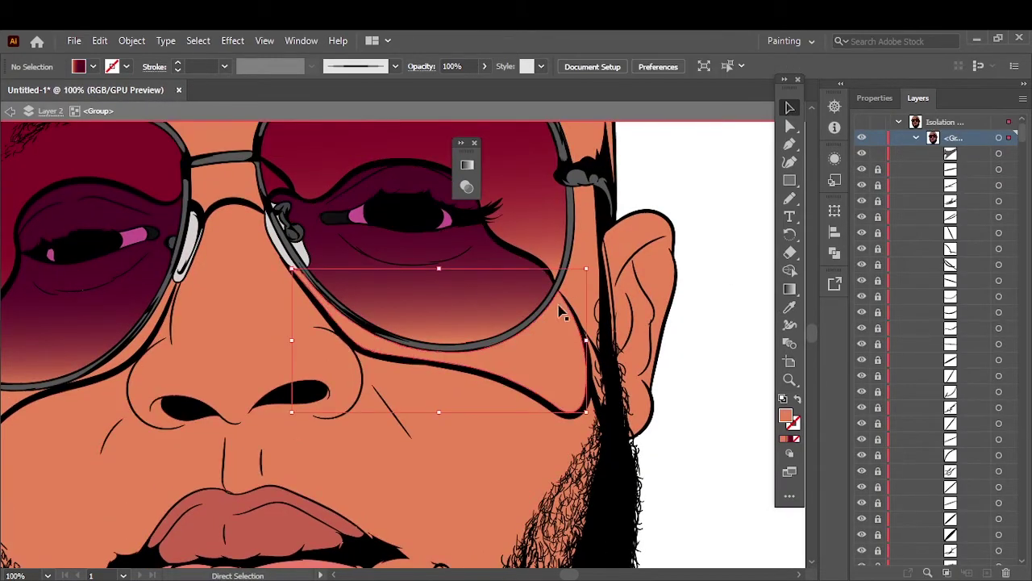
Step: Run vertical gradients down the upper lens and the shading beneath the right lens
{"action": "left_click", "coordinate": [311, 265]}
{"action": "key", "text": "g"}
{"action": "left_click_drag", "start_coordinate": [410, 125], "coordinate": [415, 408]}
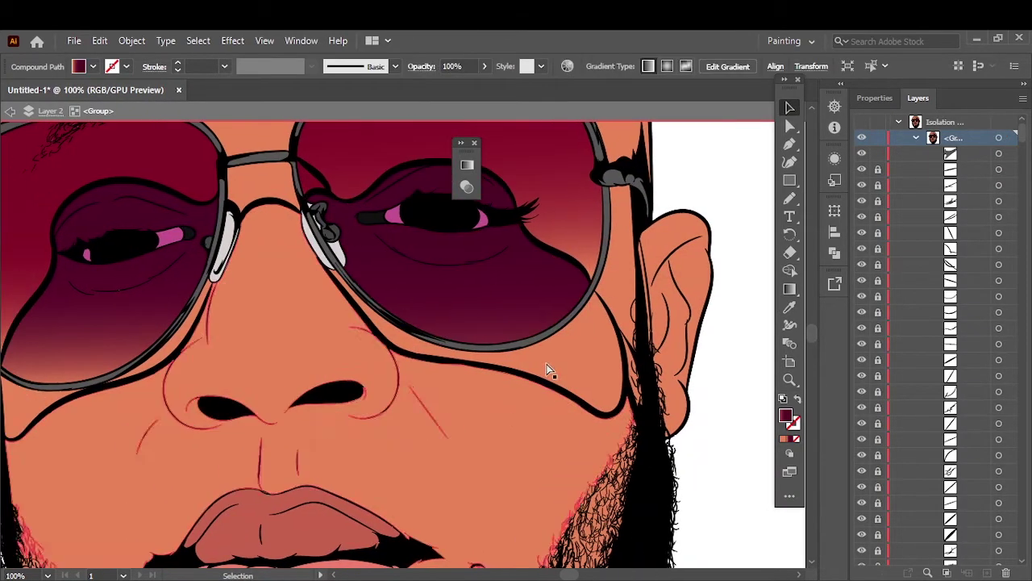
{"action": "left_click", "coordinate": [478, 343]}
{"action": "left_click_drag", "start_coordinate": [488, 122], "coordinate": [474, 353]}
{"action": "key", "text": "ctrl+minus"}
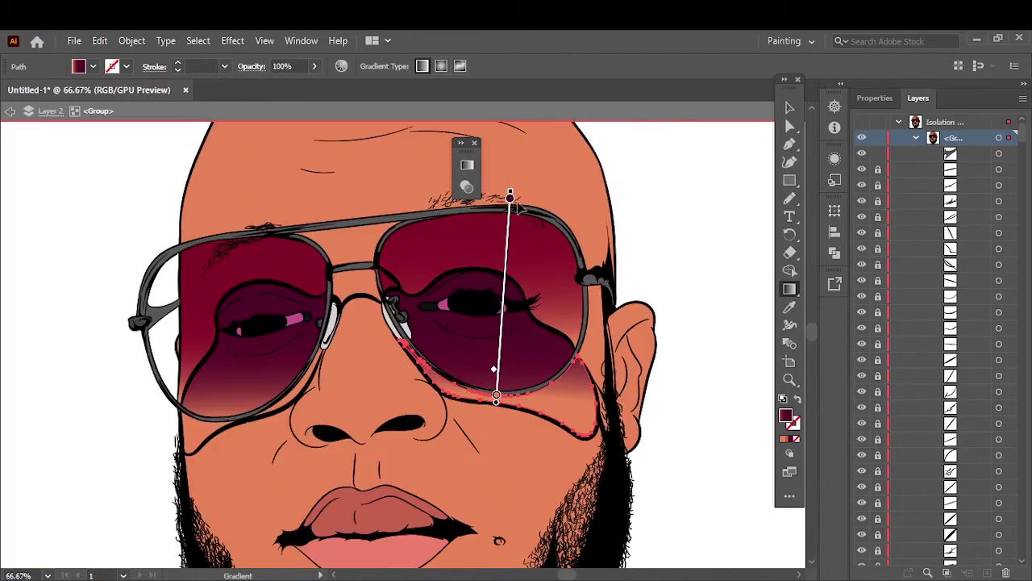
{"action": "key", "text": "v"}
{"action": "left_click", "coordinate": [719, 268]}
Step: Reposition the left lens gradient and run a horizontal gradient across the small cheek shape
{"action": "scroll", "coordinate": [282, 427], "scroll_direction": "left", "scroll_amount": 1}
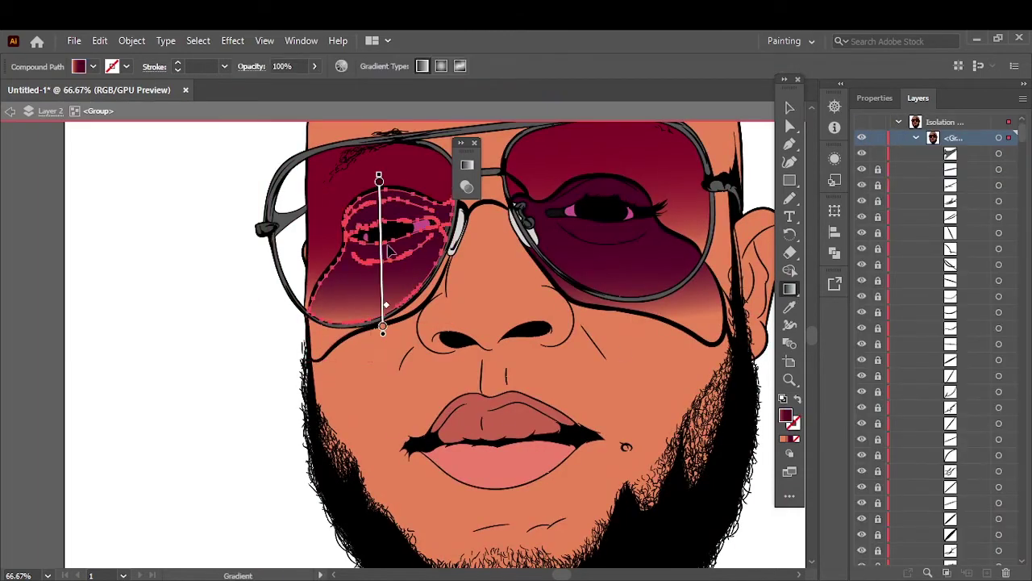
{"action": "left_click_drag", "start_coordinate": [388, 251], "coordinate": [403, 196]}
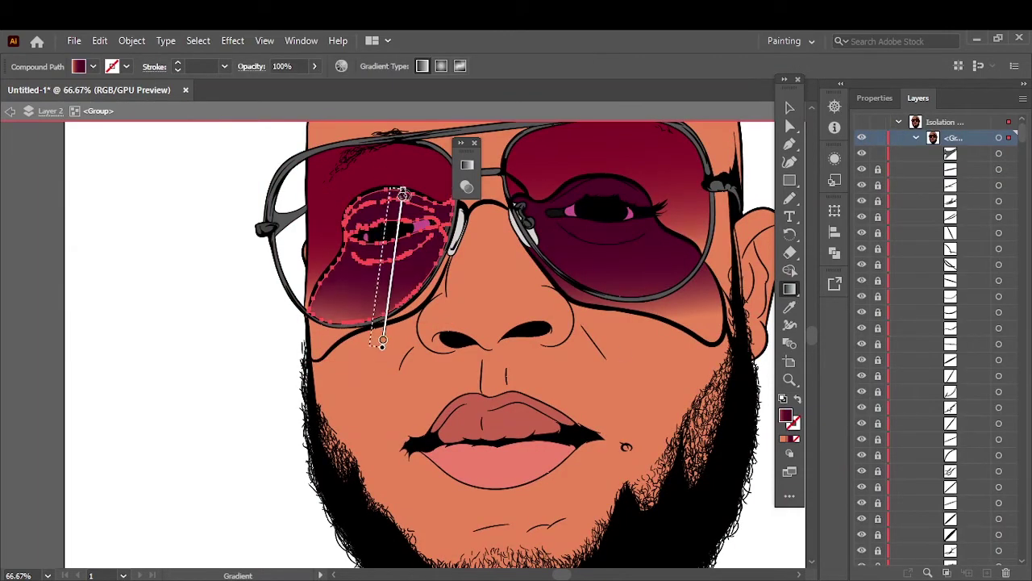
{"action": "scroll", "coordinate": [484, 347], "scroll_direction": "up", "scroll_amount": 1}
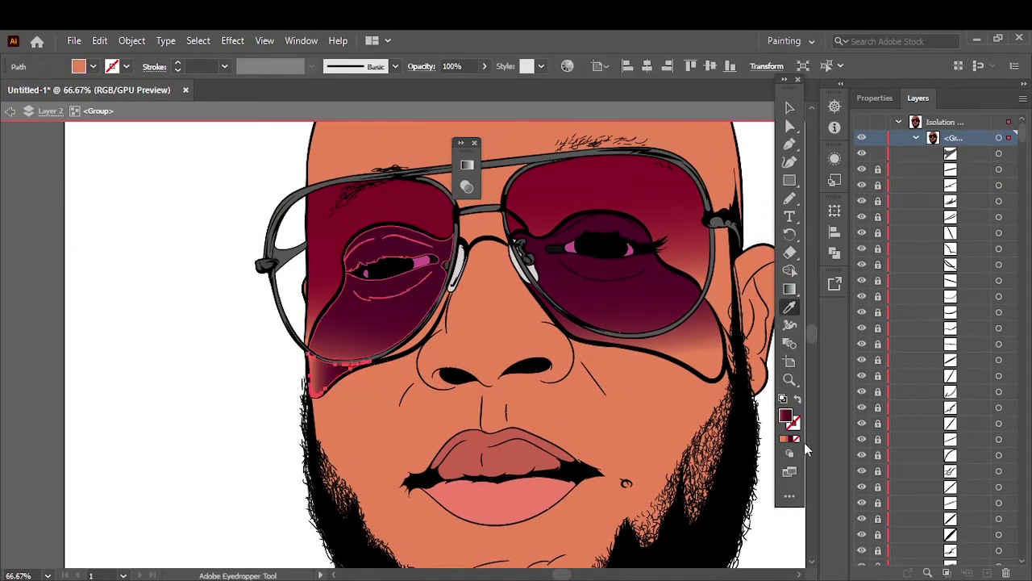
{"action": "left_click_drag", "start_coordinate": [308, 374], "coordinate": [376, 374]}
{"action": "key", "text": "v"}
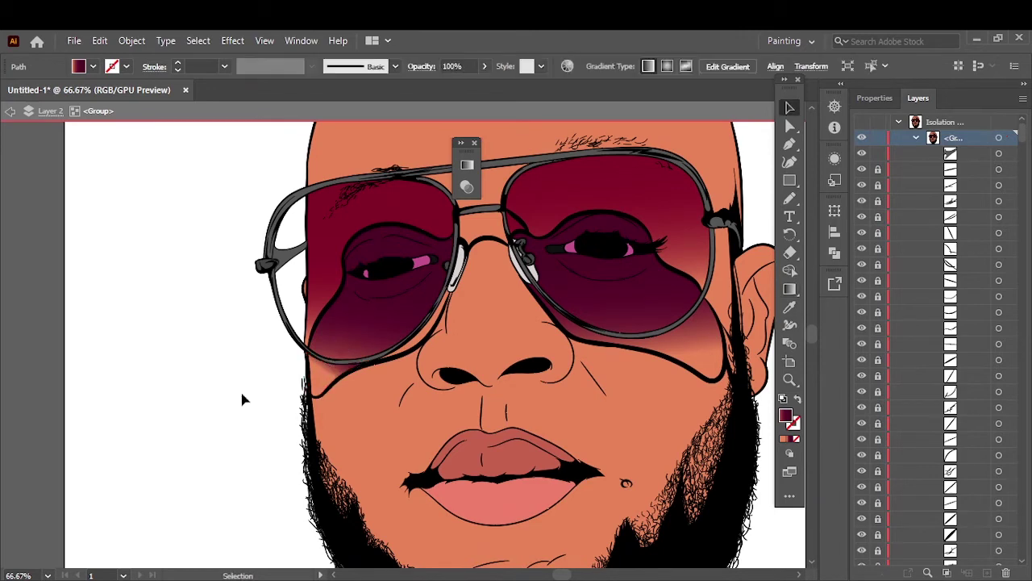
{"action": "left_click", "coordinate": [242, 396]}
Step: Angle the gradient diagonally along the shading under the left lens rim
{"action": "scroll", "coordinate": [242, 396], "scroll_direction": "up", "scroll_amount": 1}
{"action": "key", "text": "ctrl+equal"}
{"action": "key", "text": "ctrl+equal"}
{"action": "left_click", "coordinate": [410, 338]}
{"action": "key", "text": "g"}
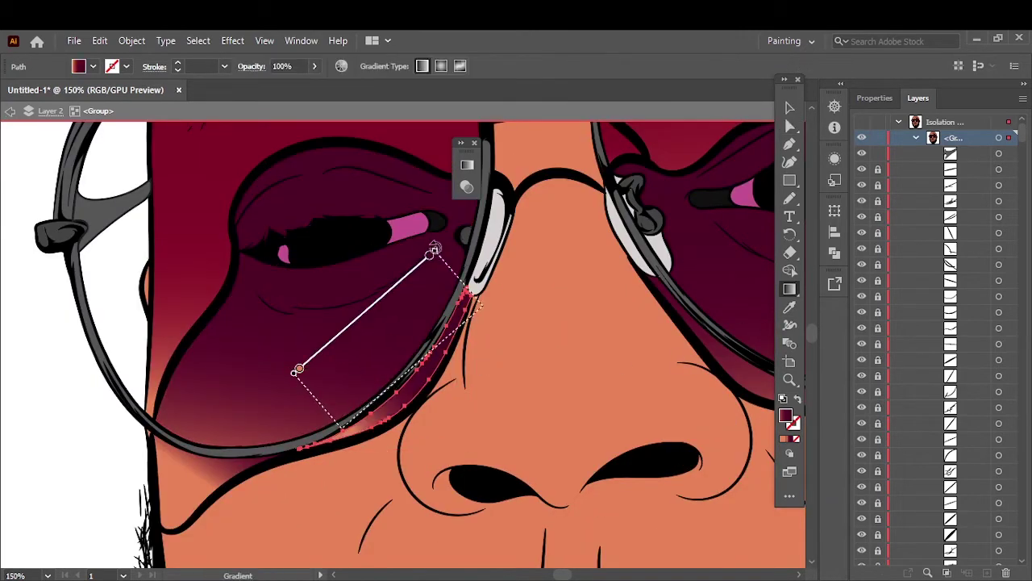
{"action": "left_click_drag", "start_coordinate": [437, 334], "coordinate": [311, 465]}
{"action": "key", "text": "v"}
{"action": "key", "text": "ctrl+0"}
{"action": "left_click", "coordinate": [58, 515]}
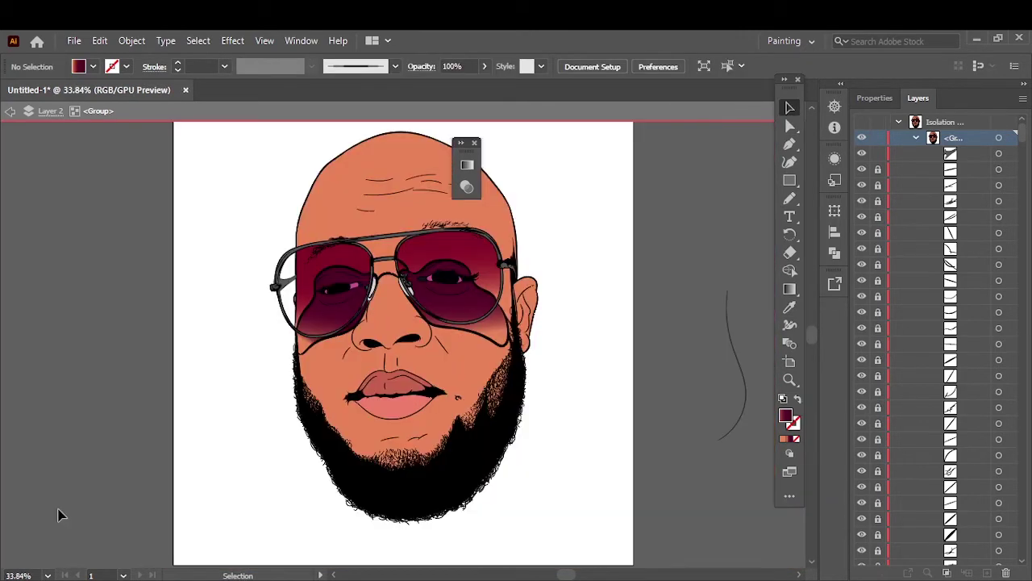
Step: Darken the left lens gradient's end-stop colour inside the isolated group
{"action": "key", "text": "super"}
{"action": "key", "text": "ctrl+1"}
{"action": "left_click", "coordinate": [234, 278]}
{"action": "key", "text": "Escape"}
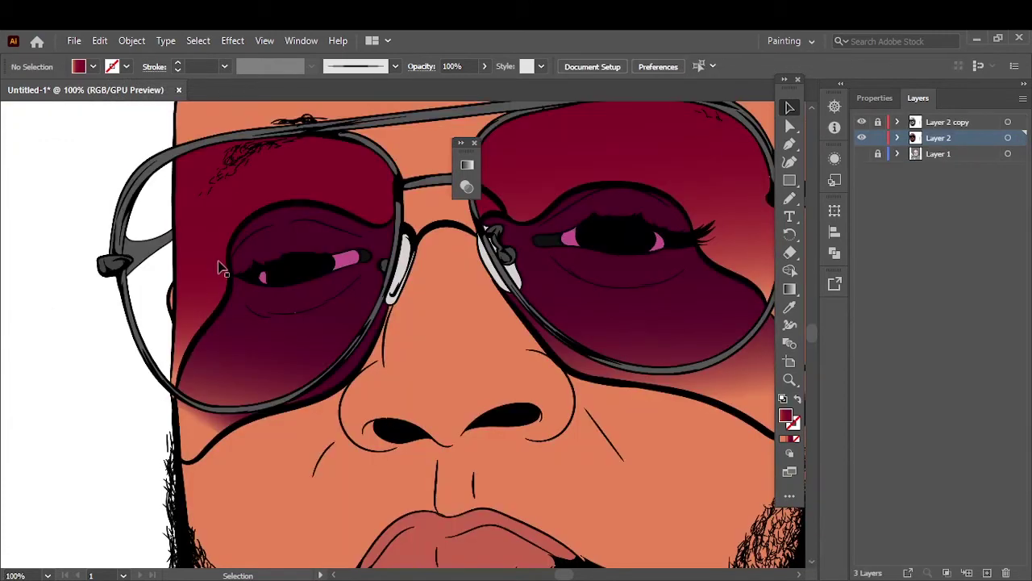
{"action": "double_click", "coordinate": [220, 269]}
{"action": "left_click", "coordinate": [193, 266]}
{"action": "left_click", "coordinate": [790, 289]}
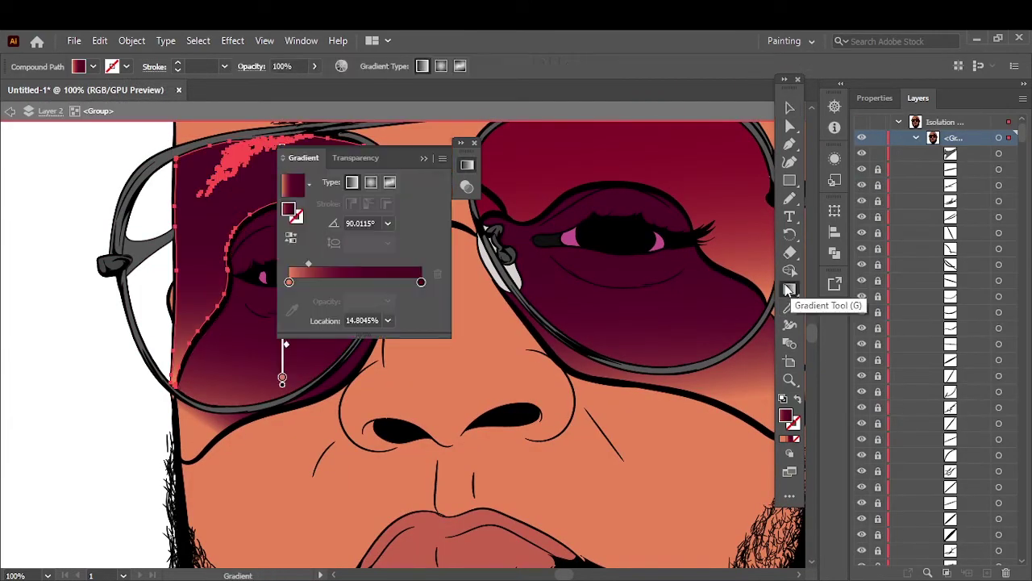
{"action": "double_click", "coordinate": [421, 281]}
{"action": "left_click", "coordinate": [234, 255]}
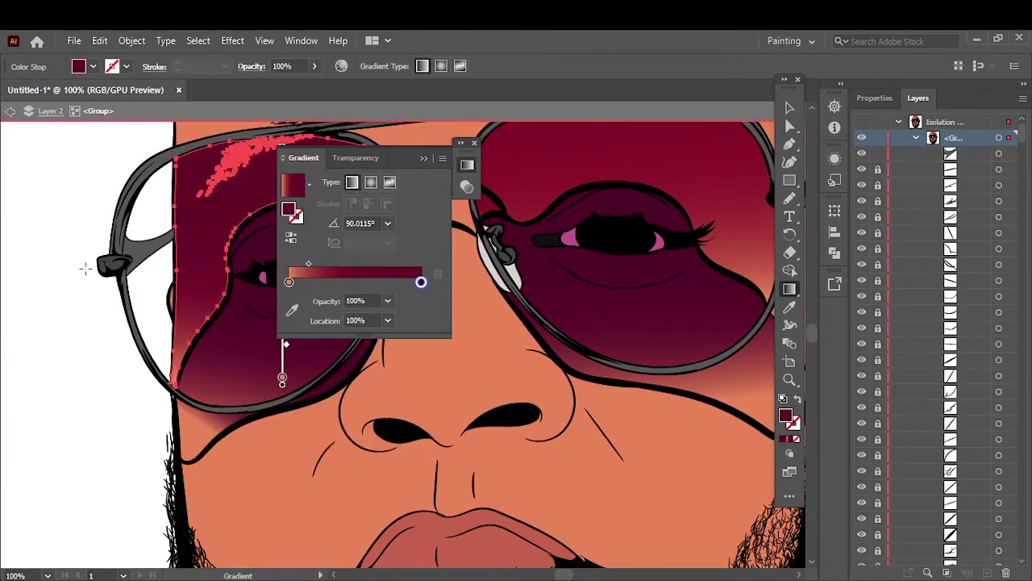
Step: Eyedropper the darker lens gradient onto the right lens
{"action": "left_click", "coordinate": [466, 165]}
{"action": "scroll", "coordinate": [605, 154], "scroll_direction": "up", "scroll_amount": 1}
{"action": "left_click", "coordinate": [592, 154]}
{"action": "key", "text": "i"}
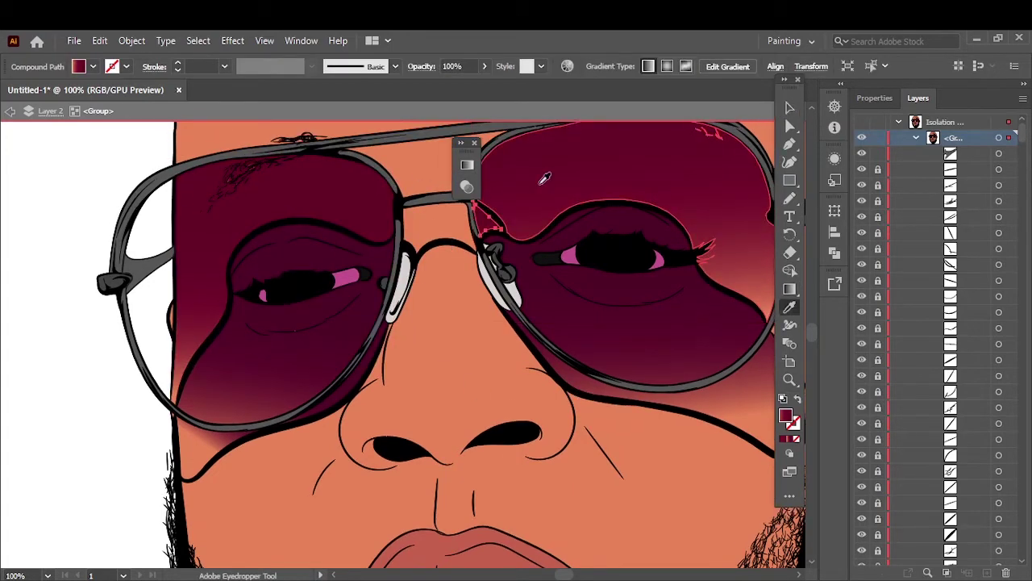
{"action": "left_click", "coordinate": [546, 177]}
{"action": "key", "text": "ctrl+0"}
{"action": "key", "text": "v"}
{"action": "left_click", "coordinate": [562, 402]}
Step: Exit isolation mode, duplicate the Layer 2 artwork, and delete the face skin fill from the copy
{"action": "double_click", "coordinate": [574, 388]}
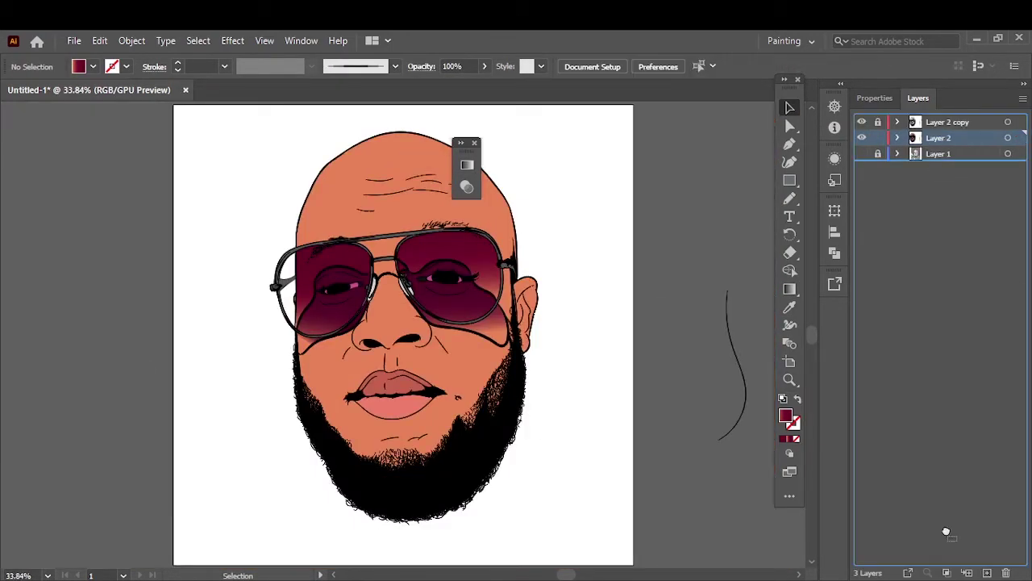
{"action": "key", "text": "a"}
{"action": "left_click", "coordinate": [408, 186]}
{"action": "key", "text": "Delete"}
{"action": "scroll", "coordinate": [476, 223], "scroll_direction": "up", "scroll_amount": 5}
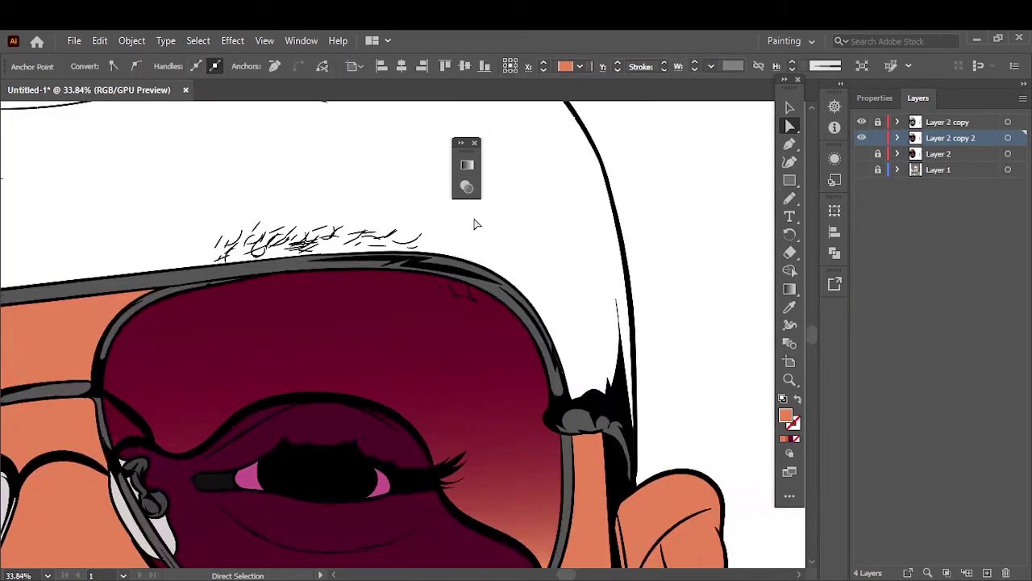
{"action": "scroll", "coordinate": [182, 274], "scroll_direction": "down", "scroll_amount": 2}
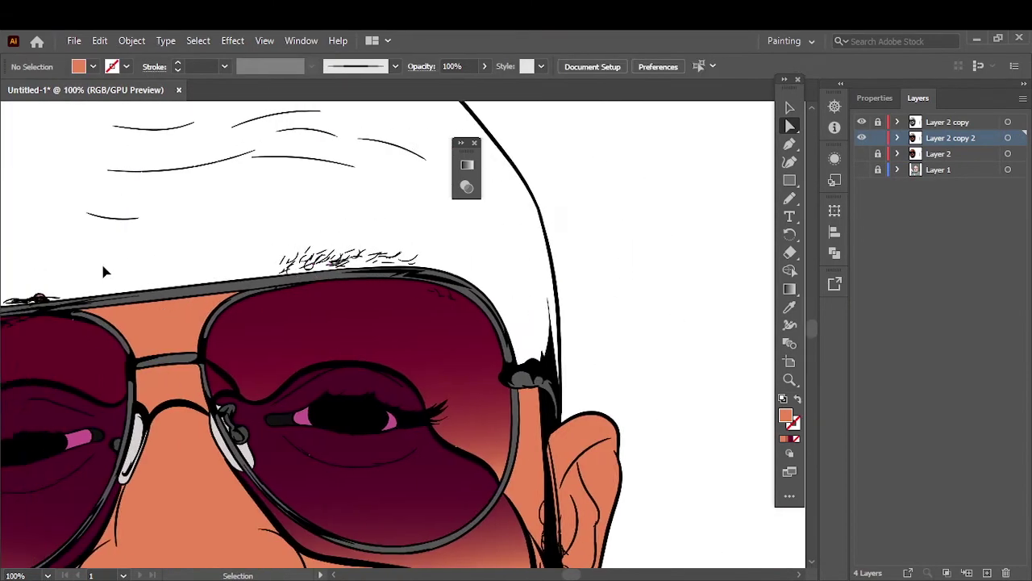
{"action": "scroll", "coordinate": [100, 261], "scroll_direction": "up", "scroll_amount": 4}
Step: Inspect the duplicated artwork, briefly selecting and deselecting an eyebrow hair stroke
{"action": "left_click", "coordinate": [329, 334]}
{"action": "key", "text": "ctrl+shift+a"}
{"action": "scroll", "coordinate": [330, 334], "scroll_direction": "down", "scroll_amount": 3}
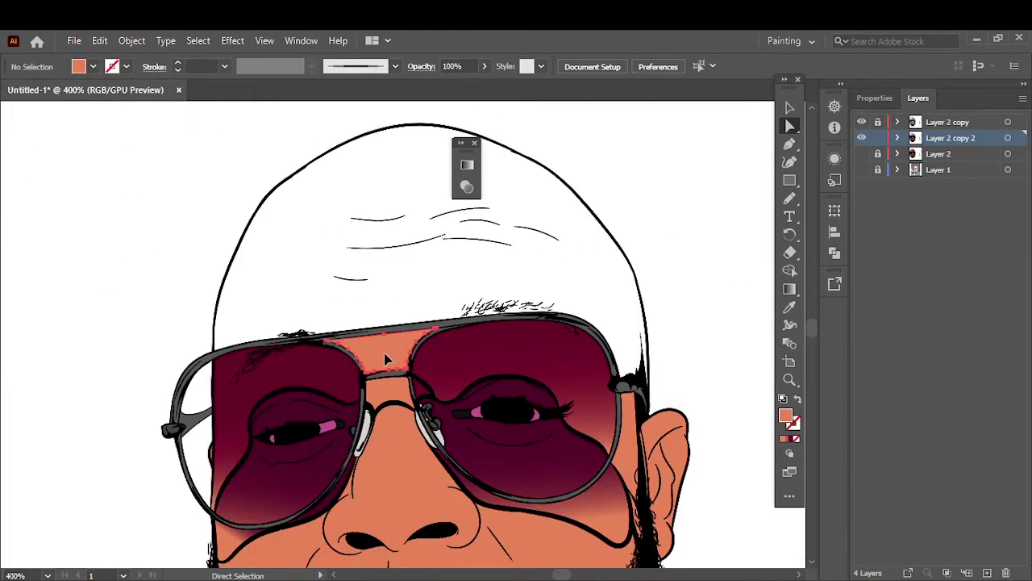
{"action": "scroll", "coordinate": [396, 464], "scroll_direction": "down", "scroll_amount": 2}
{"action": "scroll", "coordinate": [397, 464], "scroll_direction": "down", "scroll_amount": 3}
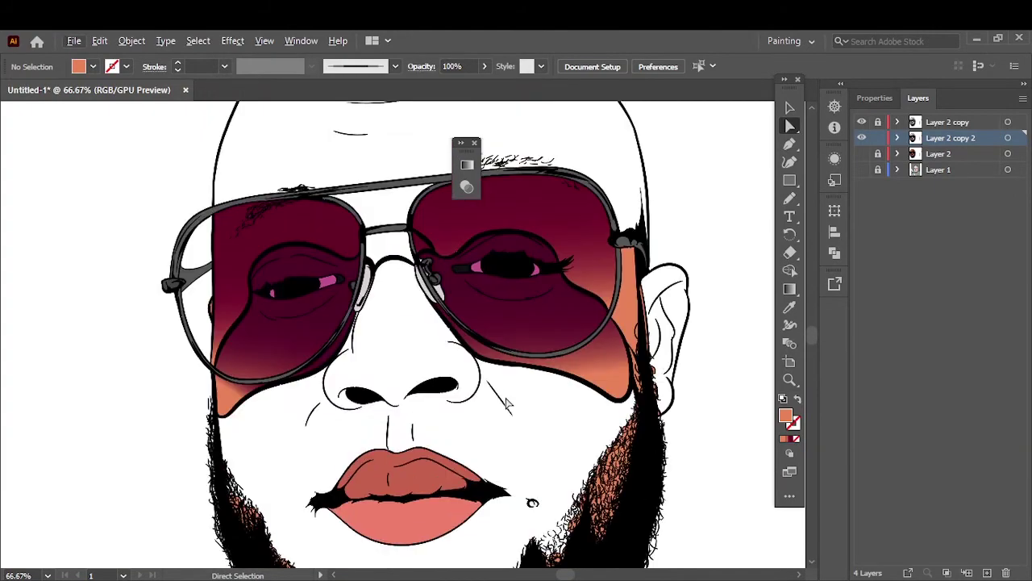
{"action": "scroll", "coordinate": [613, 387], "scroll_direction": "down", "scroll_amount": 2}
{"action": "left_click_drag", "start_coordinate": [692, 363], "coordinate": [532, 445]}
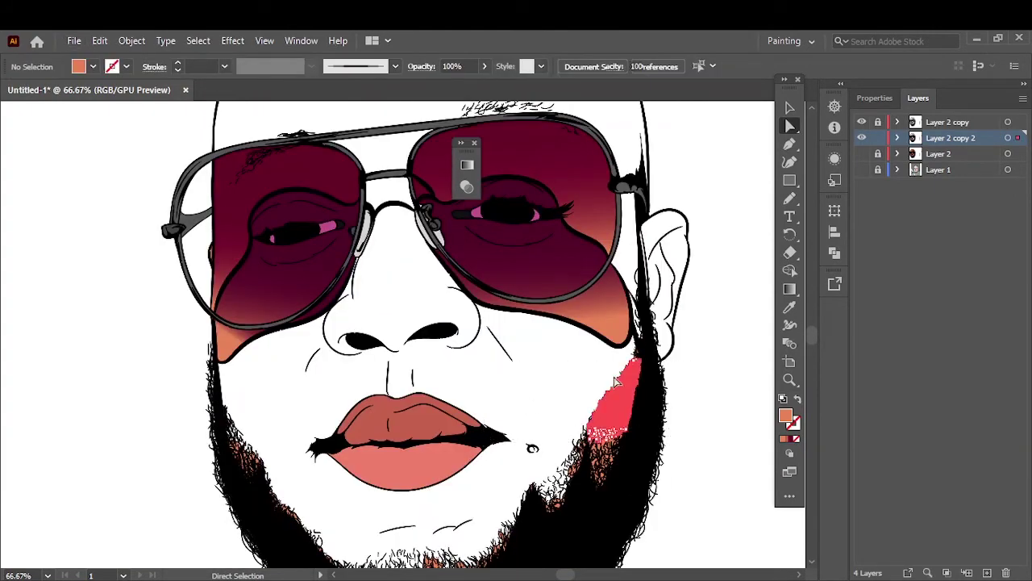
{"action": "scroll", "coordinate": [532, 445], "scroll_direction": "down", "scroll_amount": 2}
{"action": "scroll", "coordinate": [544, 363], "scroll_direction": "down", "scroll_amount": 3}
{"action": "scroll", "coordinate": [553, 315], "scroll_direction": "up", "scroll_amount": 2}
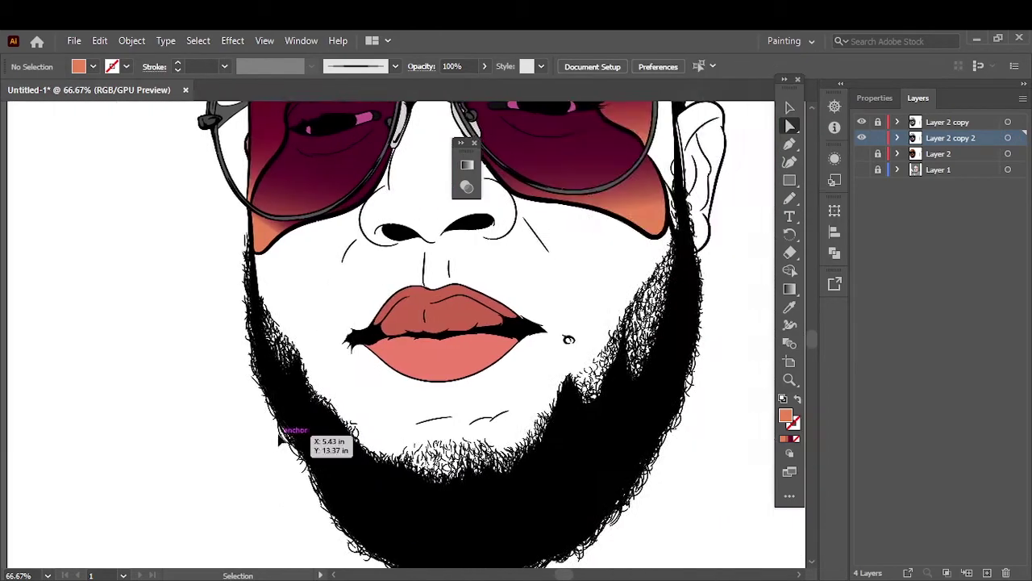
{"action": "scroll", "coordinate": [288, 433], "scroll_direction": "down", "scroll_amount": 3}
Step: Lock the duplicated artwork layer, add new Layer 5 for shading, and set the fill to orange
{"action": "left_click", "coordinate": [878, 138]}
{"action": "key", "text": "ctrl+l"}
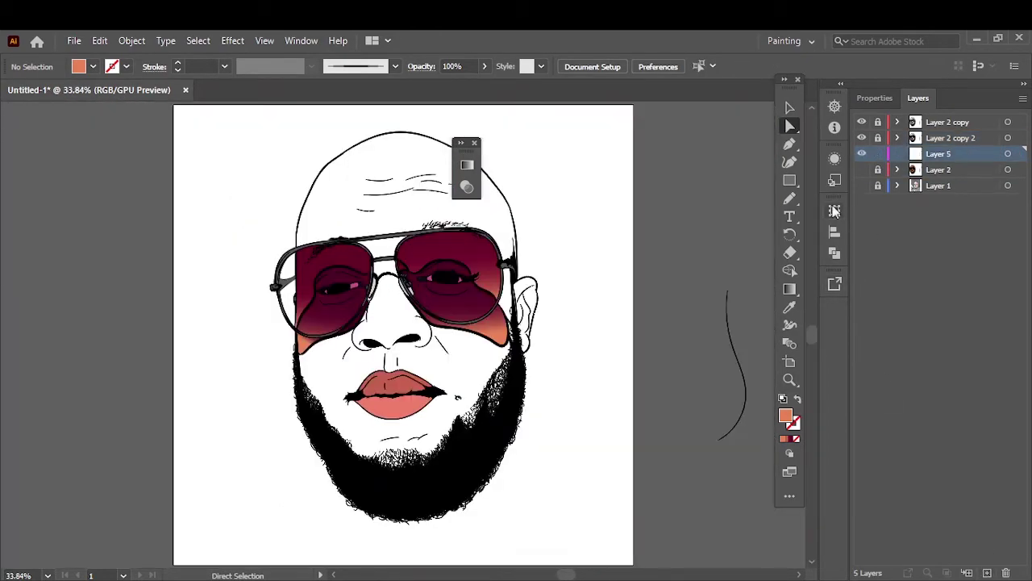
{"action": "left_click", "coordinate": [862, 185]}
{"action": "scroll", "coordinate": [586, 291], "scroll_direction": "up", "scroll_amount": 2}
{"action": "key", "text": "ctrl+1"}
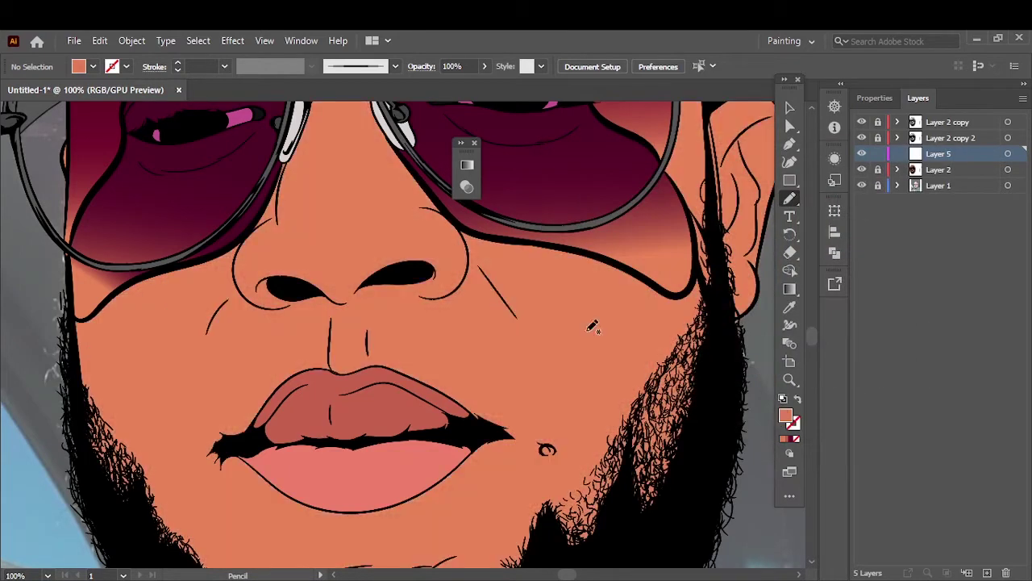
{"action": "double_click", "coordinate": [786, 416]}
{"action": "left_click", "coordinate": [911, 201]}
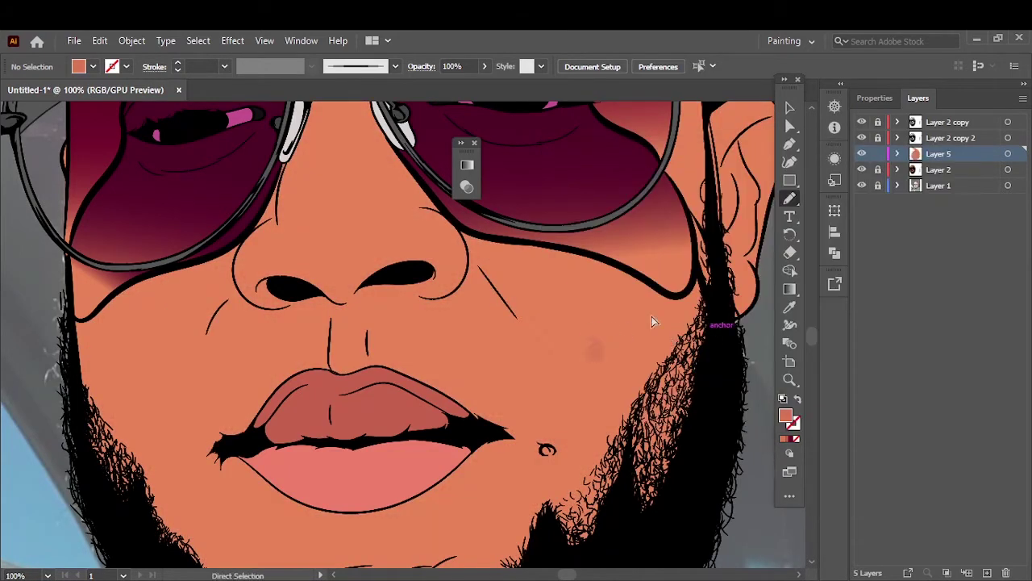
Step: Draw orange Pencil shadow shapes under the nostrils and along the right side of the nose
{"action": "key", "text": "ctrl+equal"}
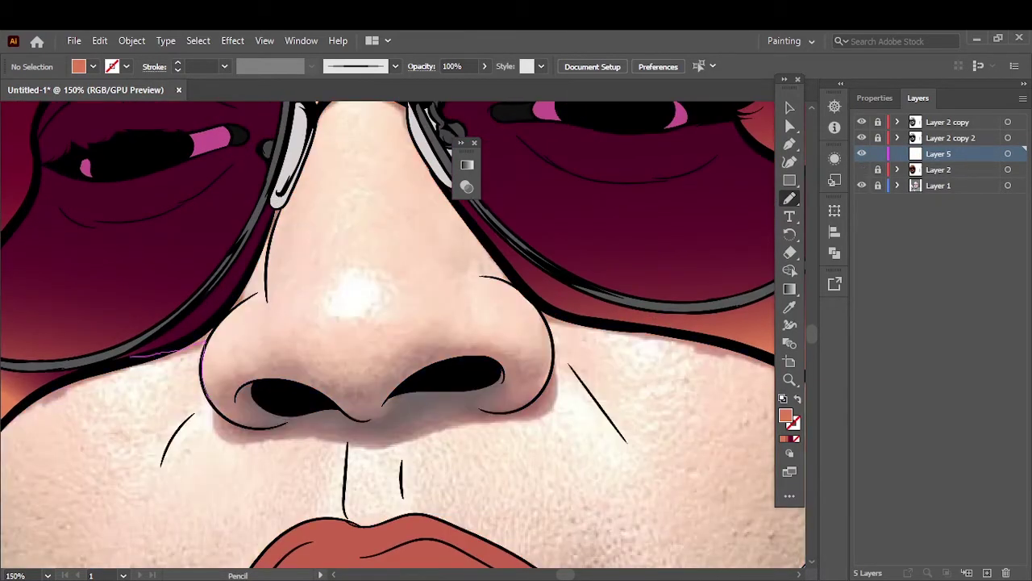
{"action": "left_click_drag", "start_coordinate": [287, 416], "coordinate": [289, 418]}
{"action": "key", "text": "ctrl+equal"}
{"action": "scroll", "coordinate": [297, 305], "scroll_direction": "left", "scroll_amount": 1}
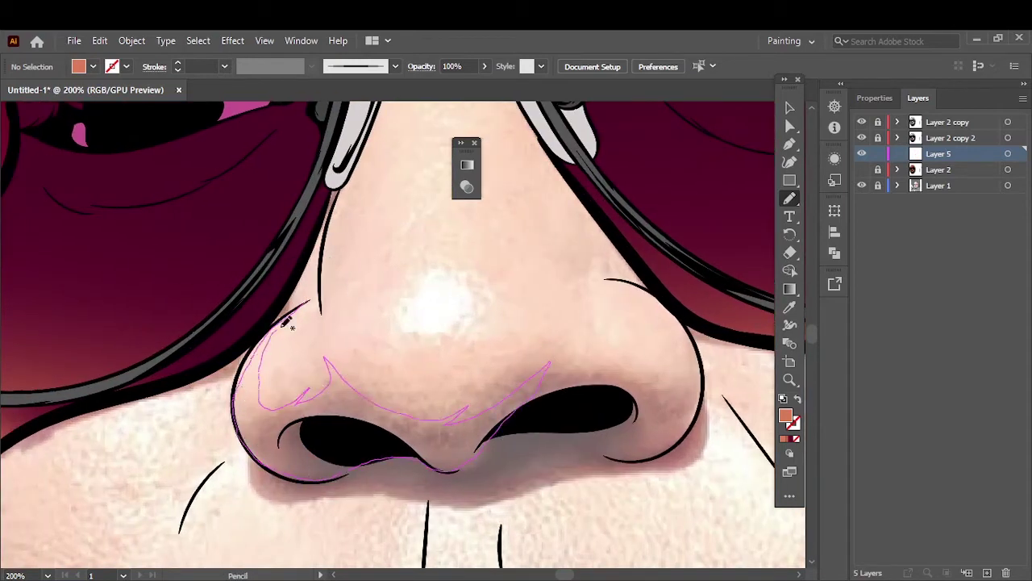
{"action": "left_click_drag", "start_coordinate": [283, 323], "coordinate": [284, 325]}
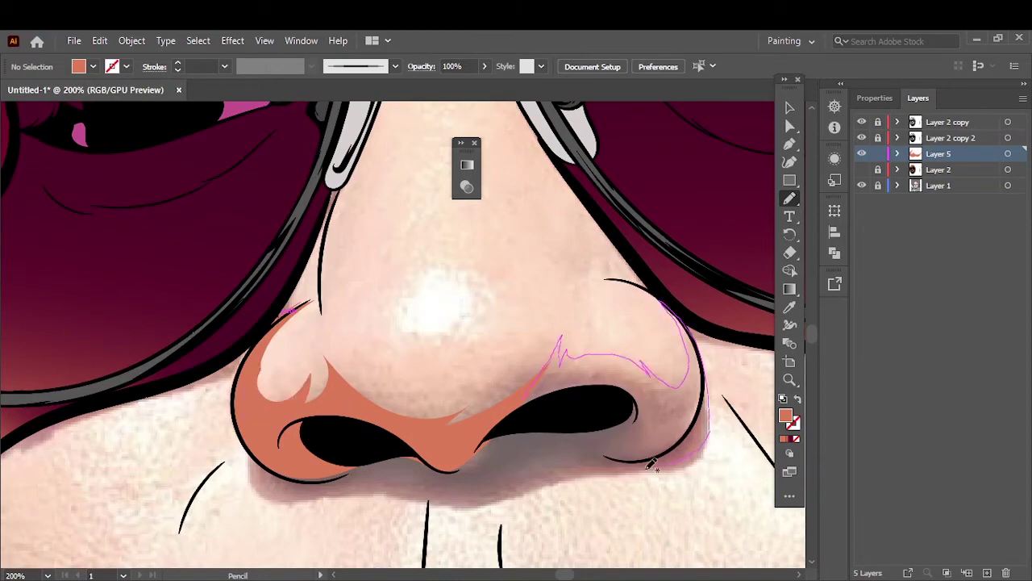
{"action": "left_click_drag", "start_coordinate": [651, 463], "coordinate": [530, 408]}
{"action": "left_click_drag", "start_coordinate": [300, 501], "coordinate": [290, 484]}
Step: Hide the flat skin layer and draw orange shading beside the nose, over the left cheek and jaw
{"action": "key", "text": "ctrl+0"}
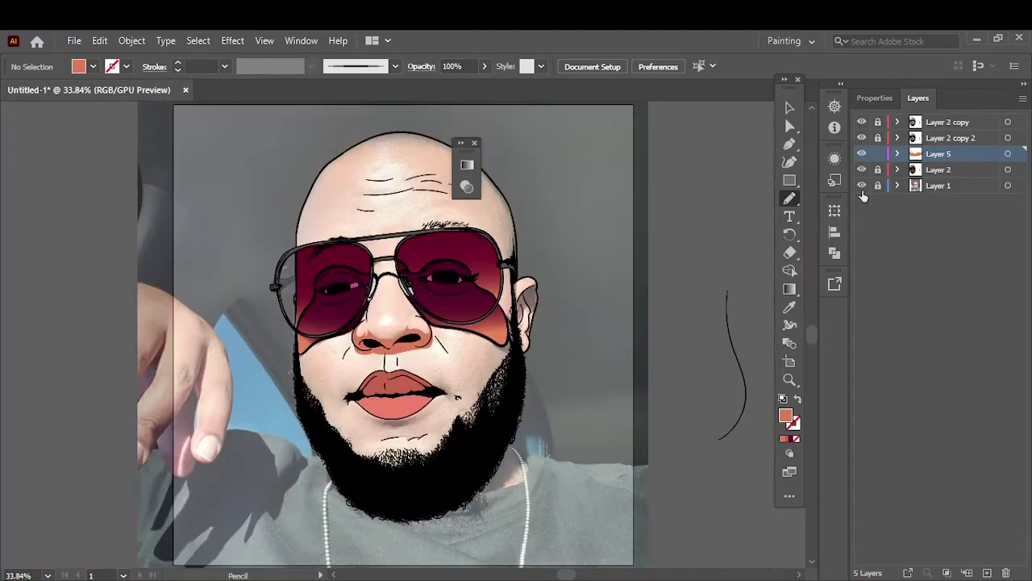
{"action": "key", "text": "ctrl+1"}
{"action": "left_click", "coordinate": [862, 170]}
{"action": "scroll", "coordinate": [425, 357], "scroll_direction": "down", "scroll_amount": 4}
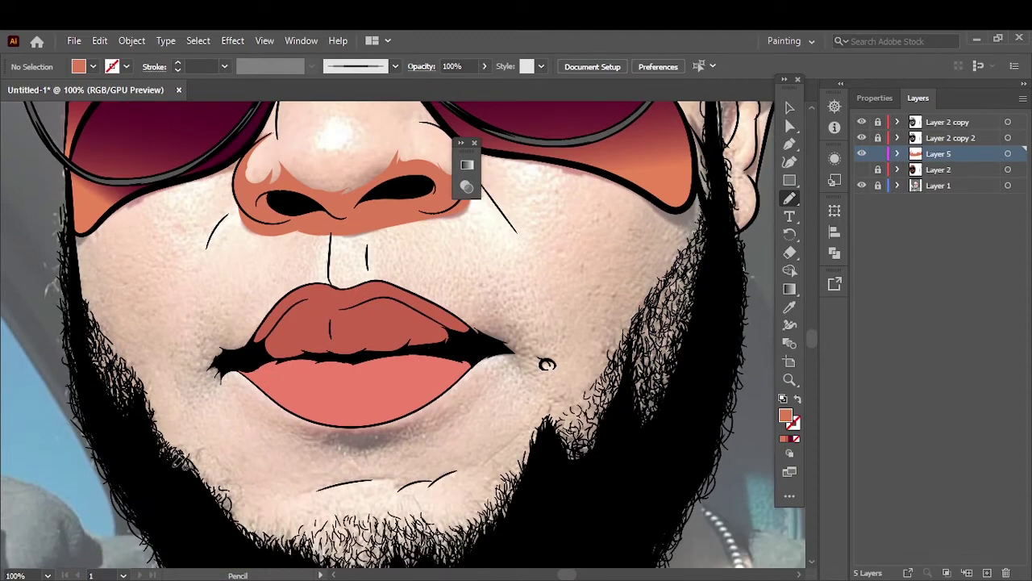
{"action": "left_click_drag", "start_coordinate": [242, 470], "coordinate": [121, 441]}
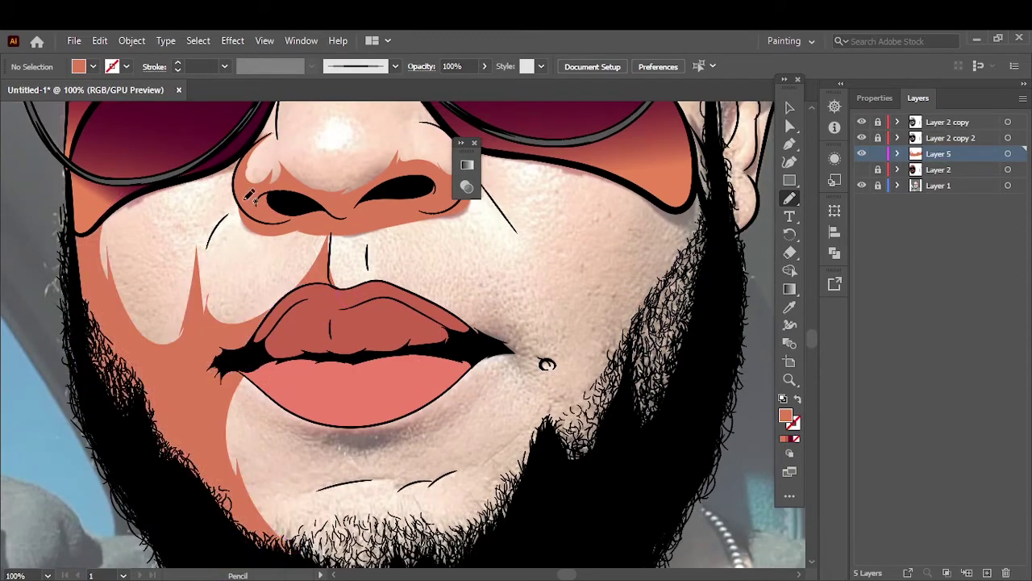
{"action": "scroll", "coordinate": [232, 214], "scroll_direction": "up", "scroll_amount": 1}
{"action": "left_click_drag", "start_coordinate": [284, 214], "coordinate": [284, 217]}
{"action": "scroll", "coordinate": [283, 216], "scroll_direction": "down", "scroll_amount": 2}
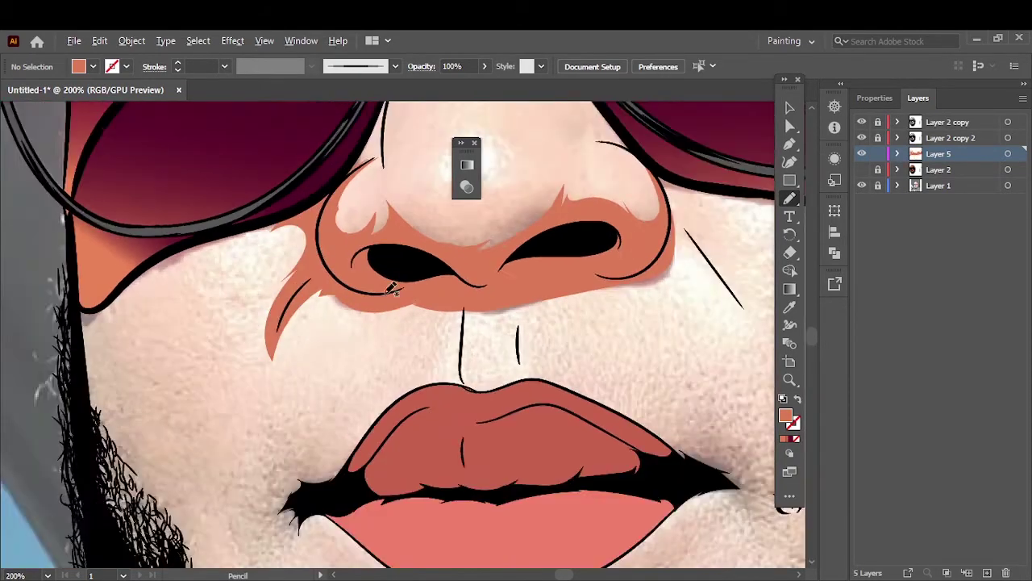
{"action": "left_click_drag", "start_coordinate": [295, 393], "coordinate": [283, 184]}
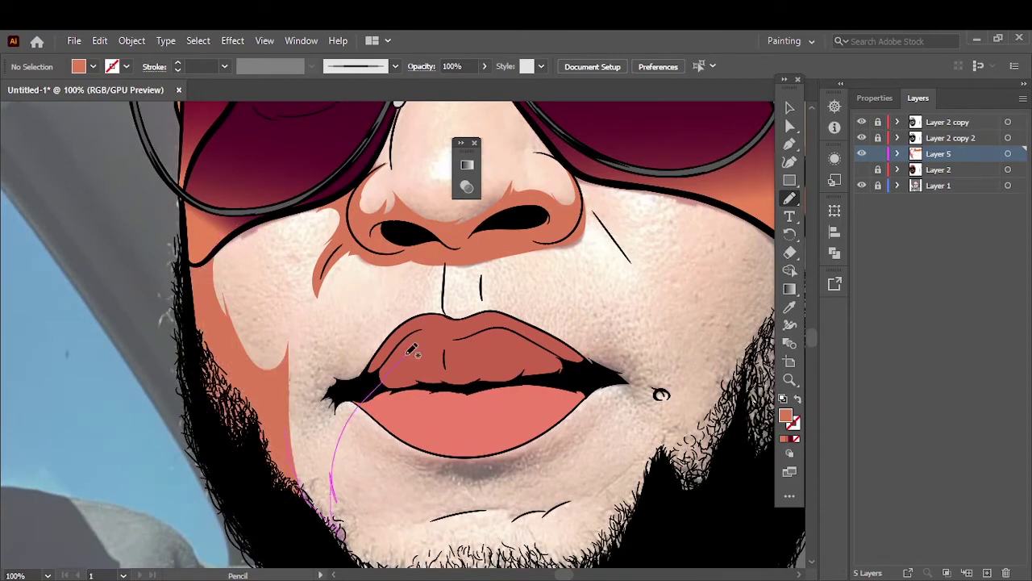
{"action": "left_click_drag", "start_coordinate": [301, 356], "coordinate": [332, 539]}
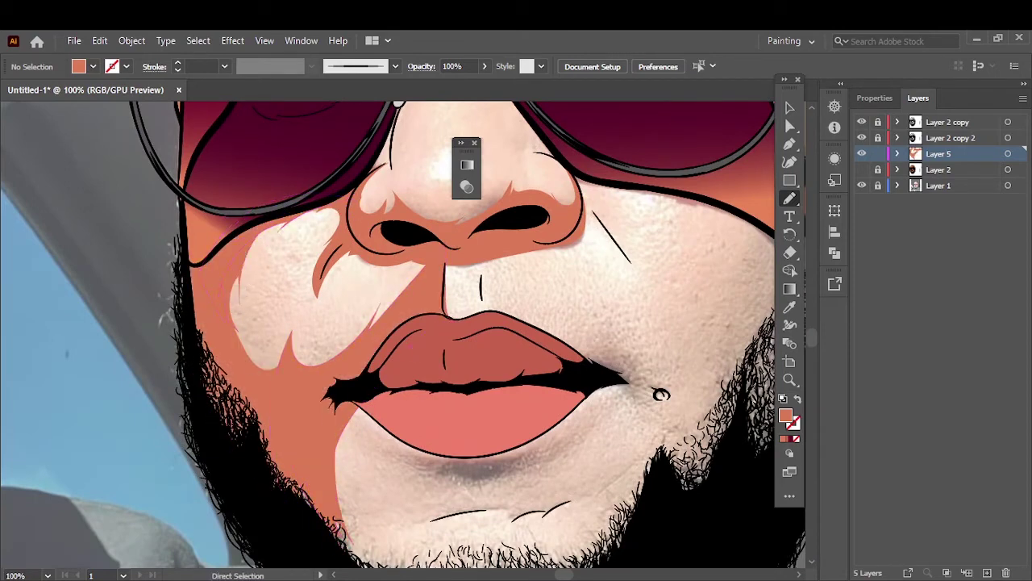
Step: Check the portrait without the photo, close the chin shading, and begin a shape beside the nose
{"action": "key", "text": "ctrl+0"}
{"action": "left_click", "coordinate": [861, 185]}
{"action": "left_click", "coordinate": [861, 186]}
{"action": "key", "text": "ctrl+1"}
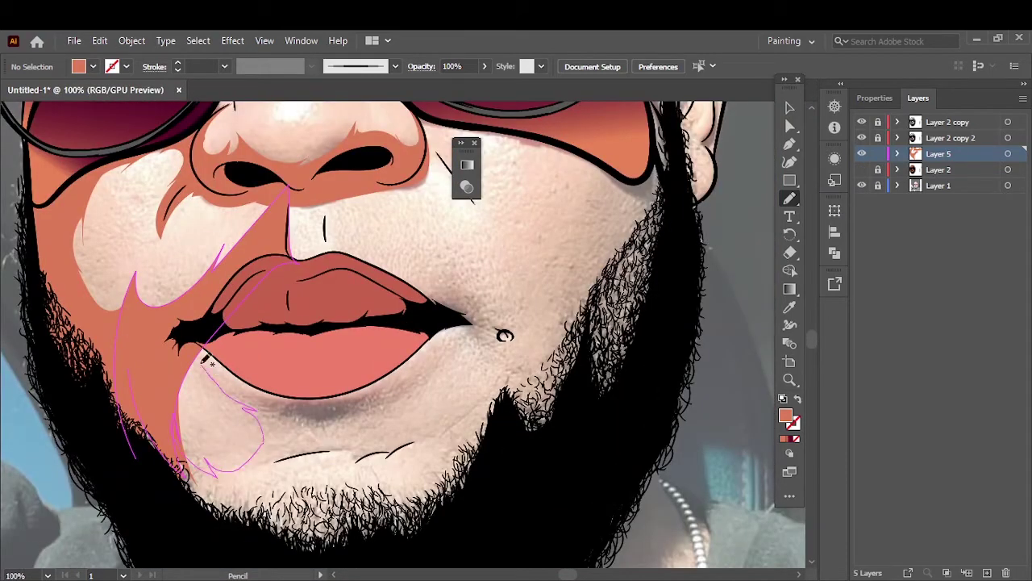
{"action": "mouse_move", "coordinate": [321, 486]}
{"action": "left_mouse_down"}
{"action": "mouse_move", "coordinate": [504, 363]}
{"action": "mouse_move", "coordinate": [482, 325]}
{"action": "left_mouse_up"}
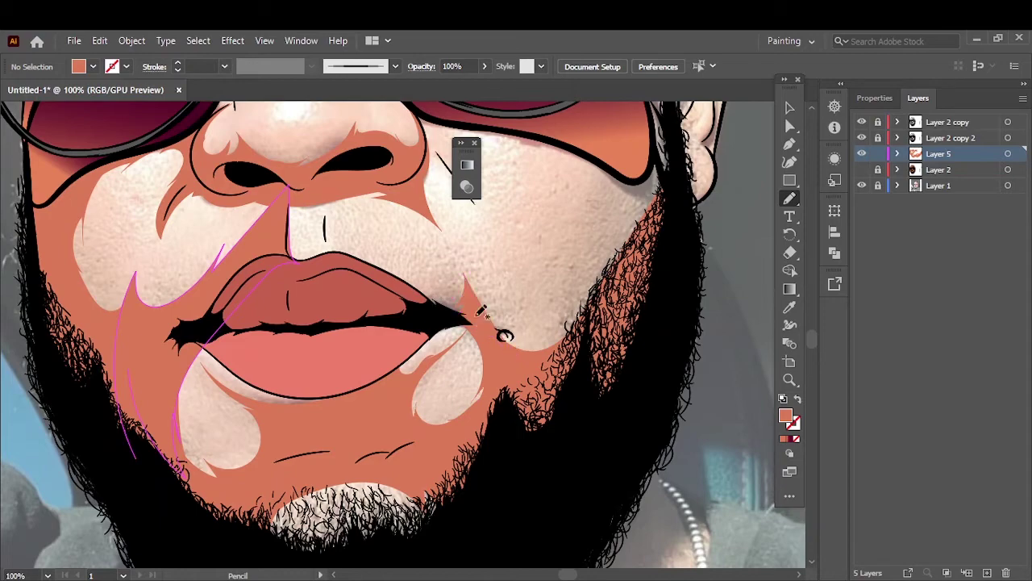
{"action": "scroll", "coordinate": [401, 314], "scroll_direction": "down", "scroll_amount": 2}
{"action": "scroll", "coordinate": [293, 316], "scroll_direction": "up", "scroll_amount": 2}
{"action": "left_click_drag", "start_coordinate": [234, 345], "coordinate": [304, 367]}
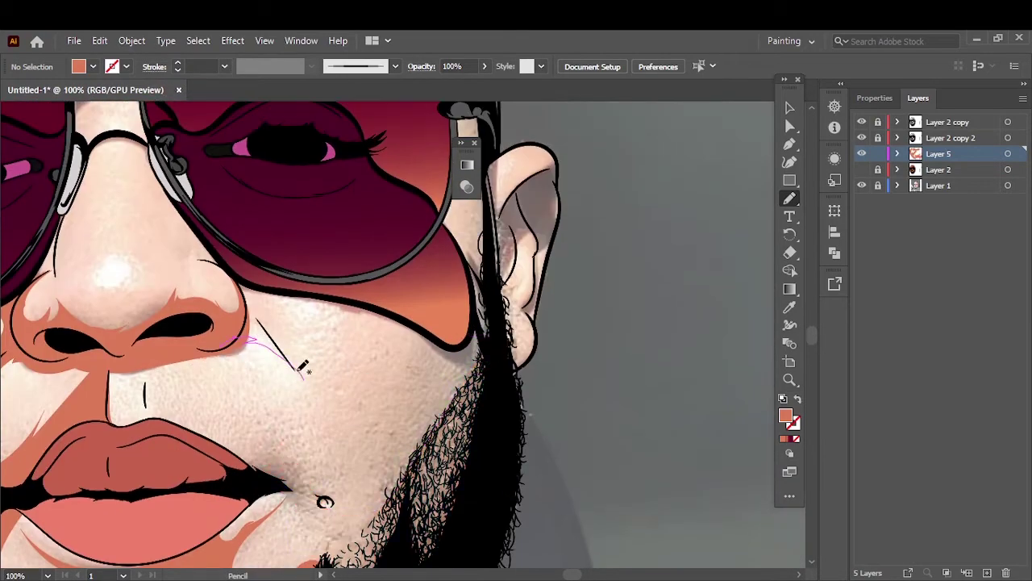
{"action": "key", "text": "ctrl+minus"}
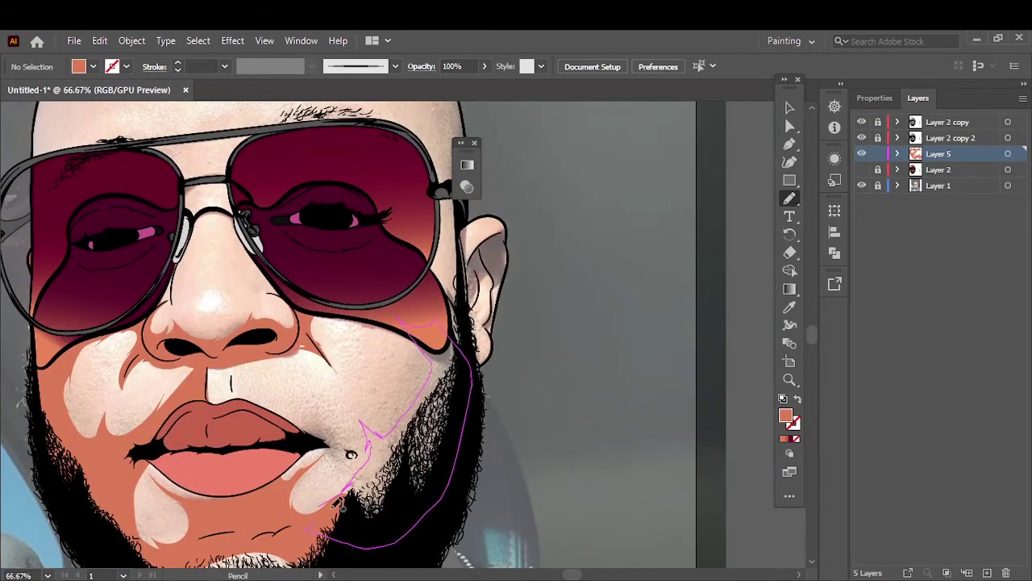
Step: Shade down the right cheek and jaw, finishing the shape beside the ear
{"action": "left_click_drag", "start_coordinate": [341, 504], "coordinate": [341, 504]}
{"action": "scroll", "coordinate": [476, 233], "scroll_direction": "up", "scroll_amount": 2}
{"action": "scroll", "coordinate": [476, 234], "scroll_direction": "up", "scroll_amount": 1}
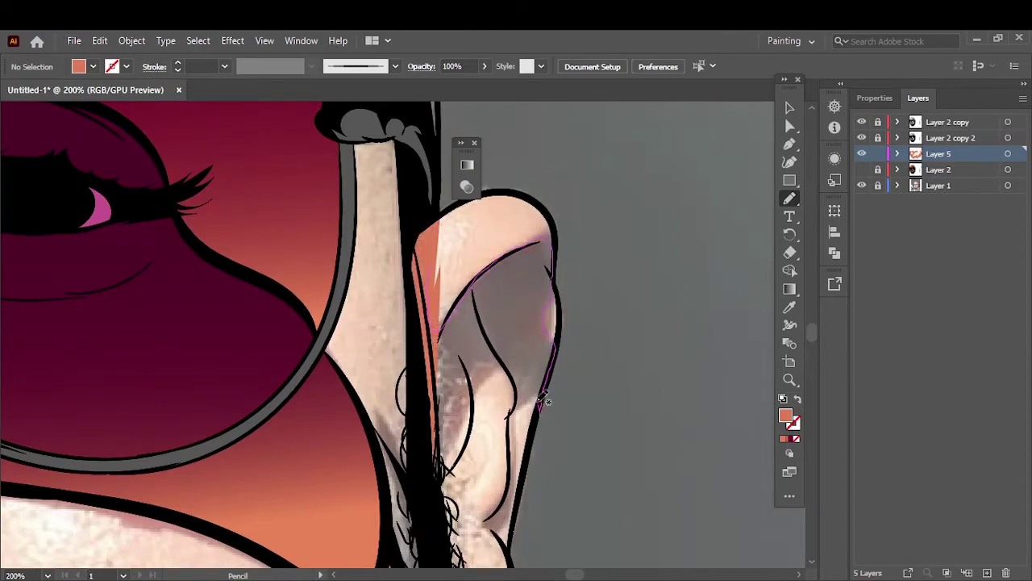
{"action": "left_click_drag", "start_coordinate": [420, 268], "coordinate": [420, 269]}
{"action": "scroll", "coordinate": [512, 333], "scroll_direction": "down", "scroll_amount": 3}
{"action": "left_click_drag", "start_coordinate": [445, 465], "coordinate": [445, 465]}
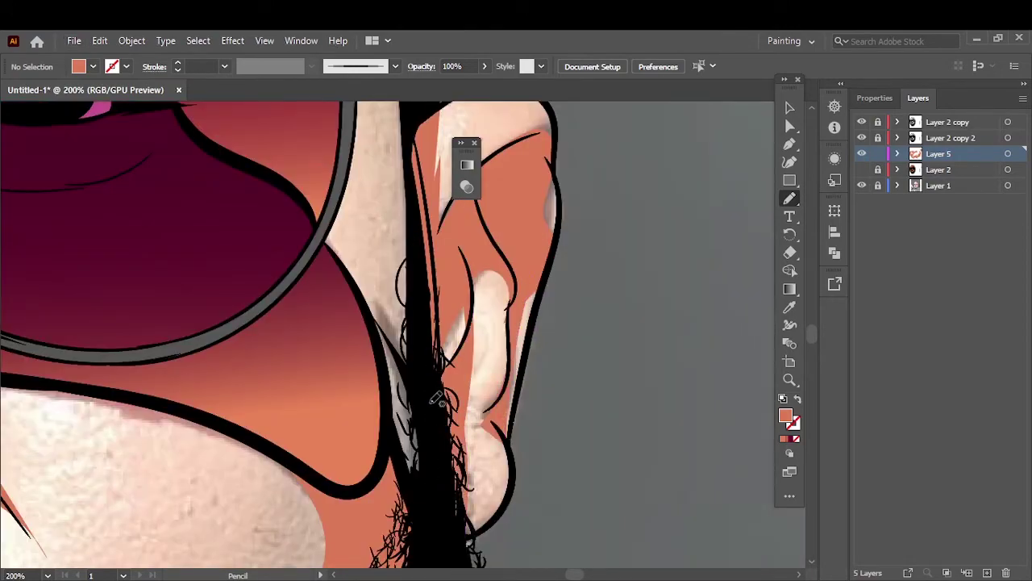
{"action": "key", "text": "ctrl+0"}
{"action": "scroll", "coordinate": [582, 470], "scroll_direction": "up", "scroll_amount": 3}
Step: Shade the right side and the top edge of the bald head
{"action": "left_click_drag", "start_coordinate": [571, 385], "coordinate": [583, 469]}
{"action": "scroll", "coordinate": [569, 432], "scroll_direction": "up", "scroll_amount": 3}
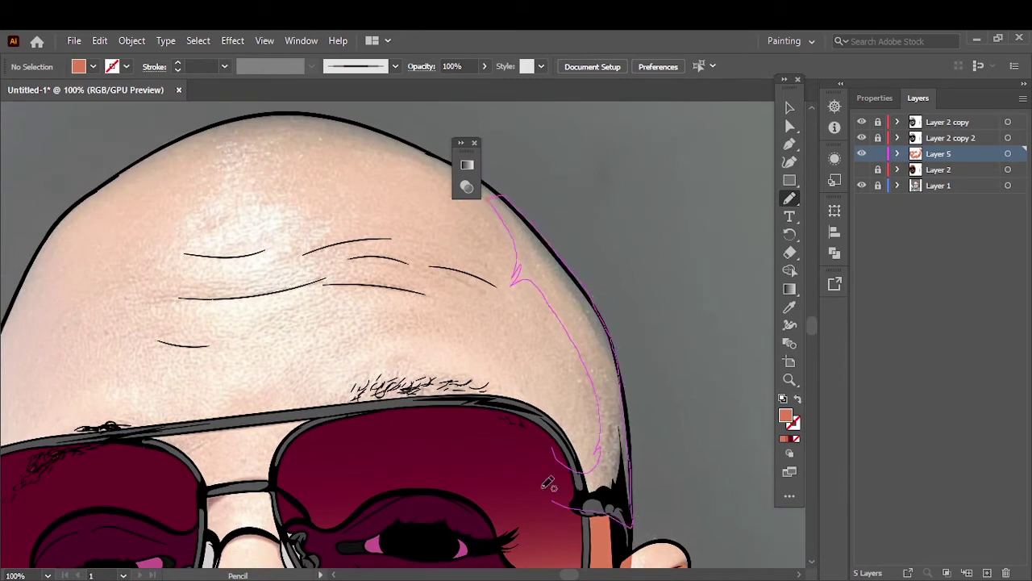
{"action": "left_click_drag", "start_coordinate": [547, 483], "coordinate": [547, 483]}
{"action": "scroll", "coordinate": [392, 367], "scroll_direction": "up", "scroll_amount": 3}
{"action": "scroll", "coordinate": [393, 367], "scroll_direction": "left", "scroll_amount": 3}
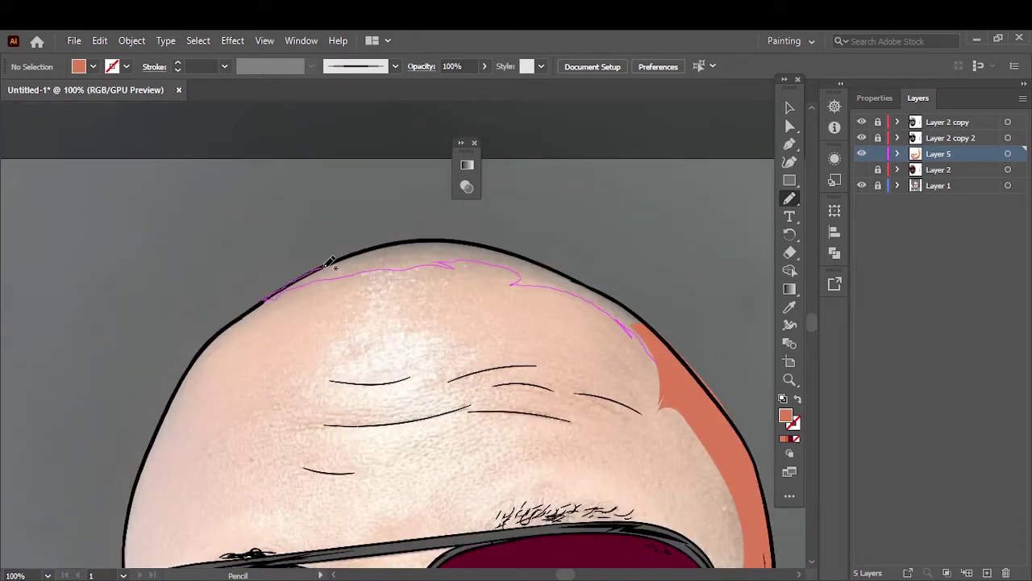
{"action": "left_click_drag", "start_coordinate": [543, 266], "coordinate": [542, 266]}
{"action": "left_click_drag", "start_coordinate": [149, 323], "coordinate": [485, 305]}
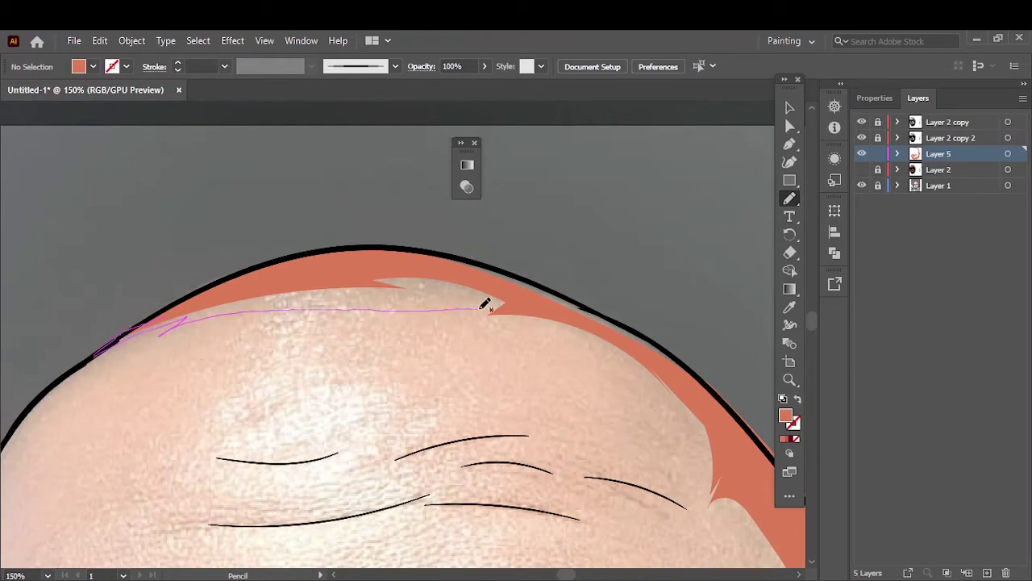
{"action": "left_click_drag", "start_coordinate": [205, 287], "coordinate": [128, 332]}
{"action": "left_click_drag", "start_coordinate": [263, 278], "coordinate": [106, 353]}
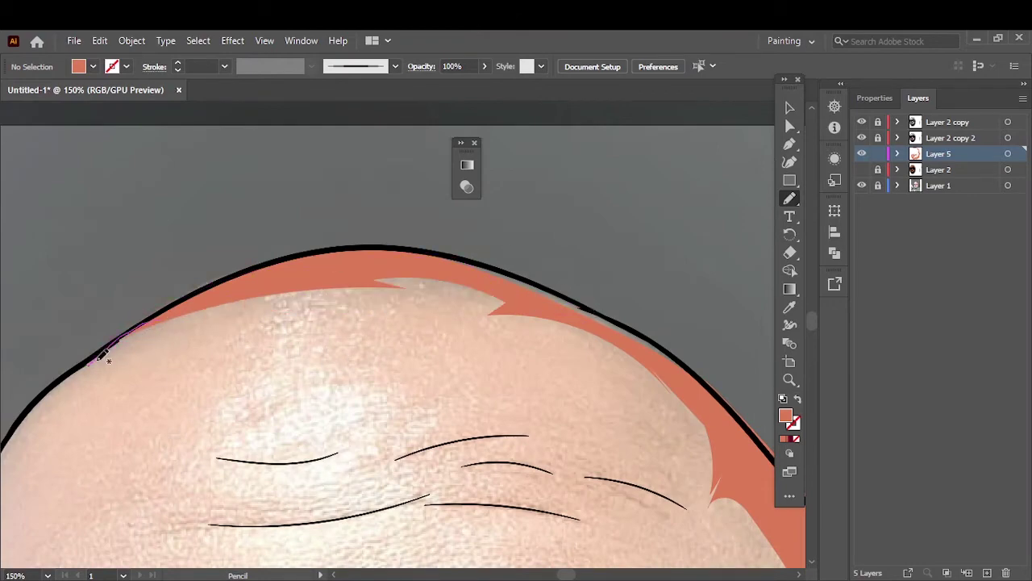
Step: Shade the nose bridge up to the glasses, then hide the Layer 2 artwork
{"action": "left_click_drag", "start_coordinate": [537, 318], "coordinate": [174, 315]}
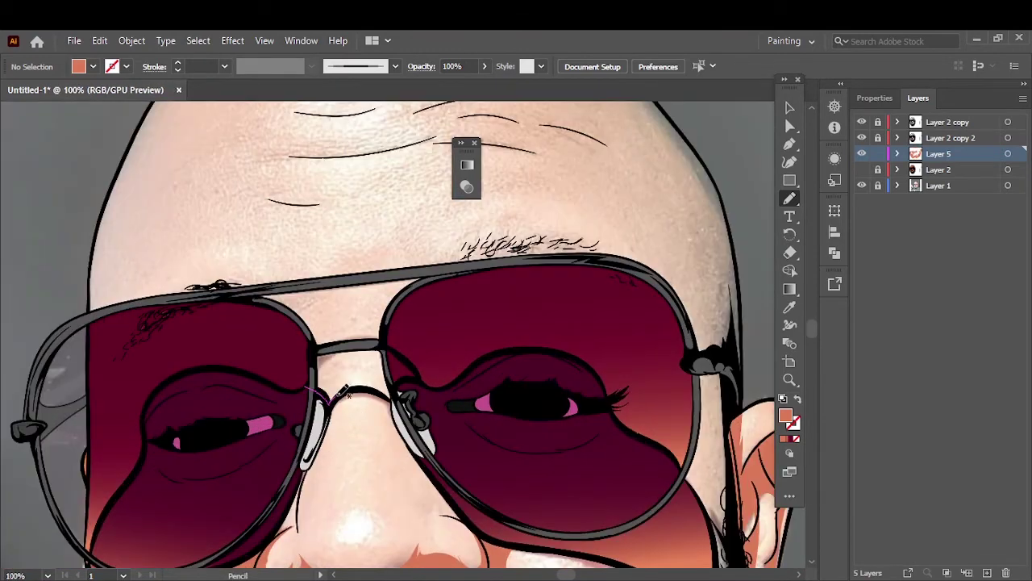
{"action": "left_click_drag", "start_coordinate": [341, 392], "coordinate": [346, 344]}
{"action": "left_click_drag", "start_coordinate": [376, 279], "coordinate": [298, 292]}
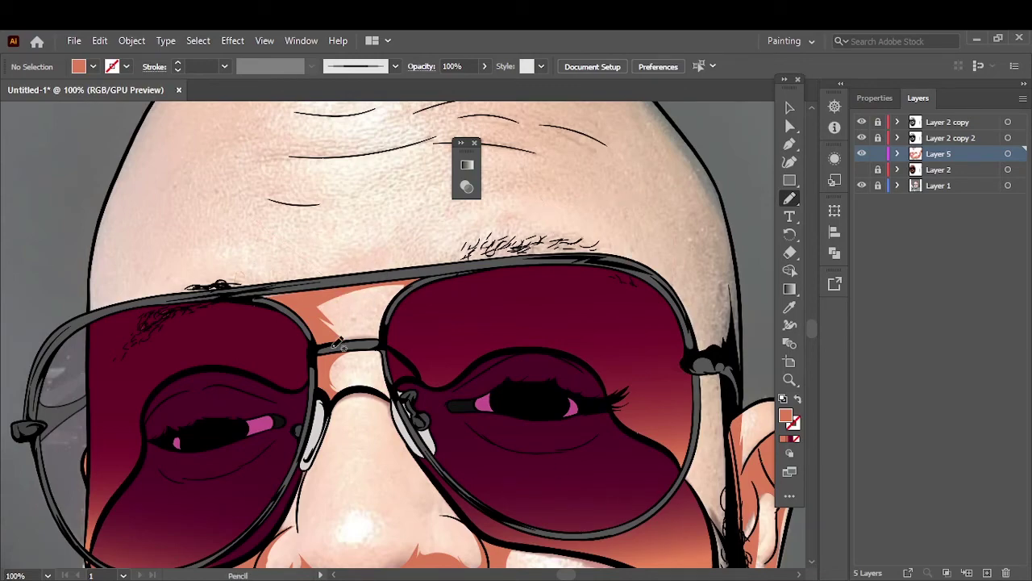
{"action": "key", "text": "ctrl+0"}
{"action": "left_click", "coordinate": [861, 186]}
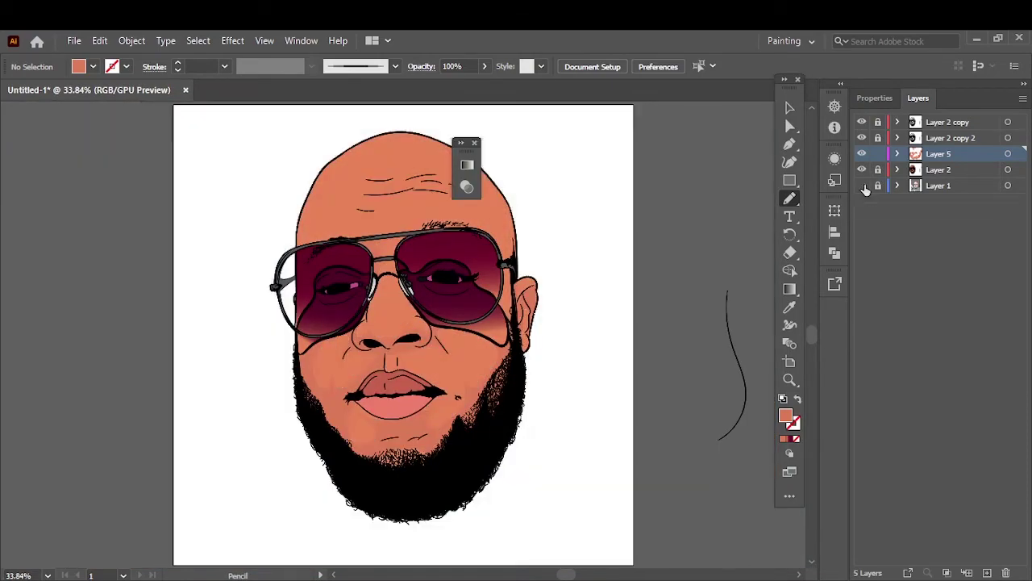
{"action": "left_click", "coordinate": [861, 185]}
{"action": "left_click", "coordinate": [862, 169]}
{"action": "key", "text": "ctrl+1"}
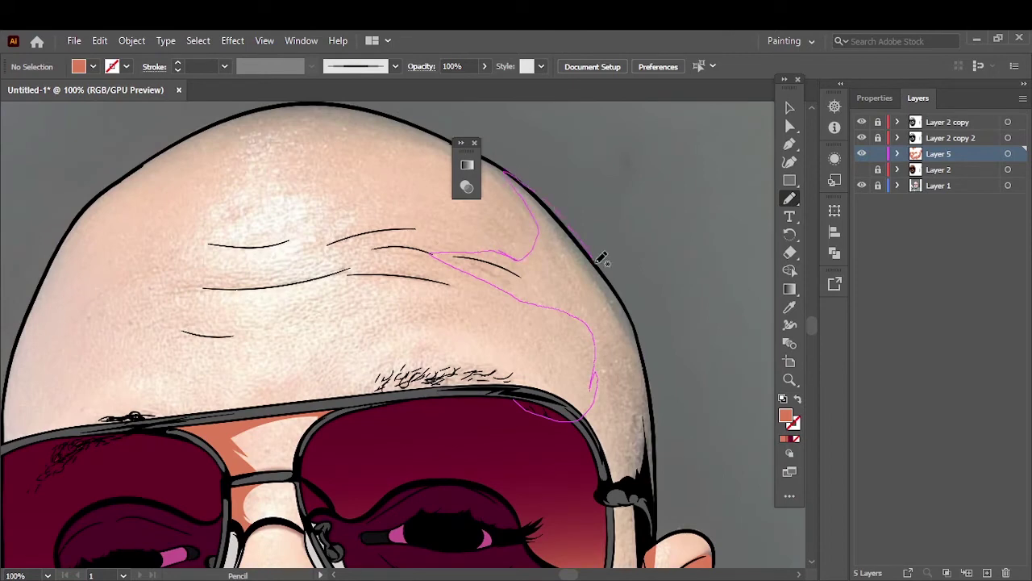
Step: Add shadow shapes on the right of the head, above the brow, over the forehead wrinkles and top-left outline
{"action": "left_click_drag", "start_coordinate": [663, 482], "coordinate": [660, 483]}
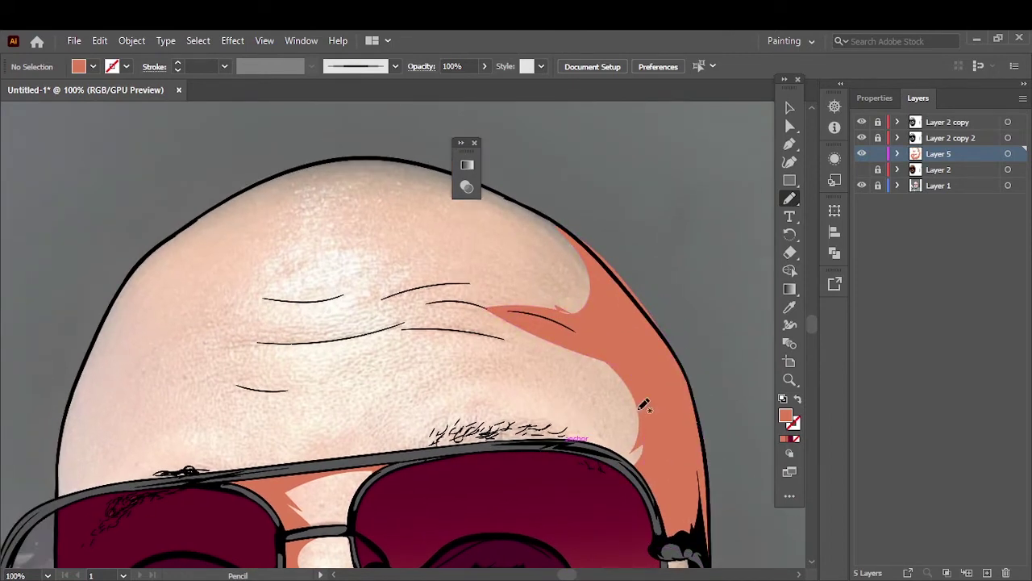
{"action": "left_click_drag", "start_coordinate": [629, 420], "coordinate": [323, 463]}
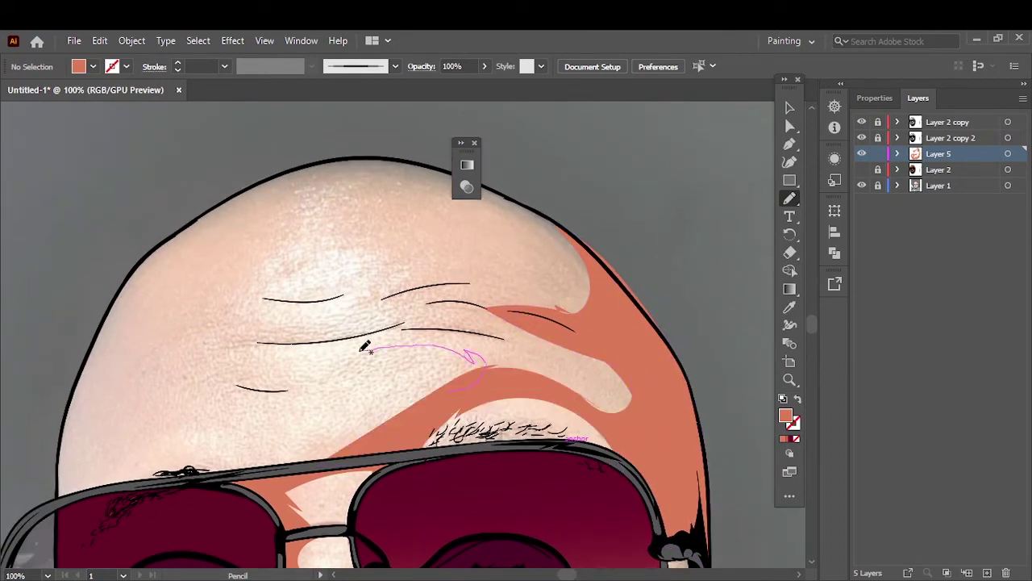
{"action": "left_click_drag", "start_coordinate": [574, 228], "coordinate": [575, 231]}
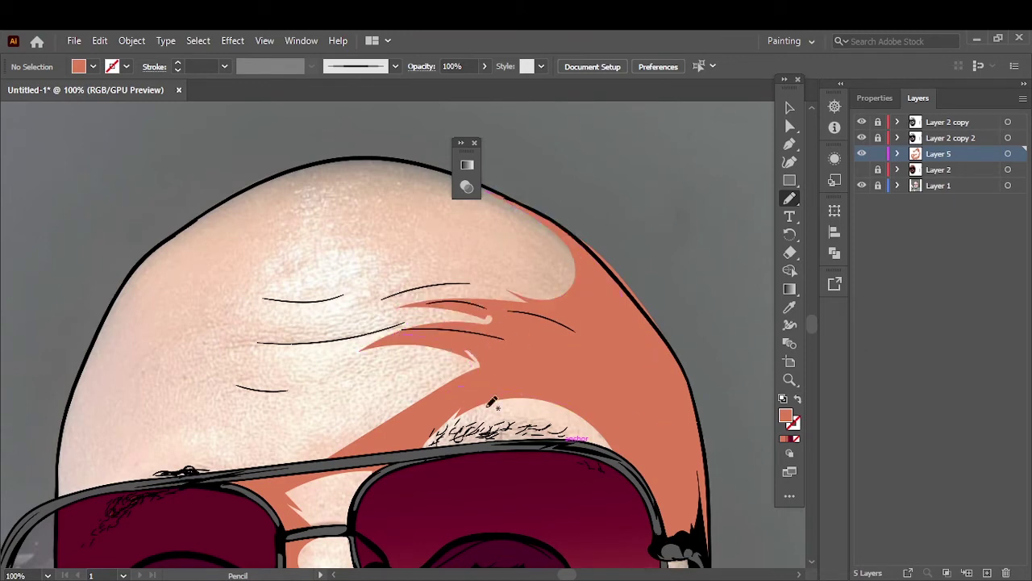
{"action": "left_click_drag", "start_coordinate": [567, 266], "coordinate": [569, 268]}
{"action": "key", "text": "ctrl+plus"}
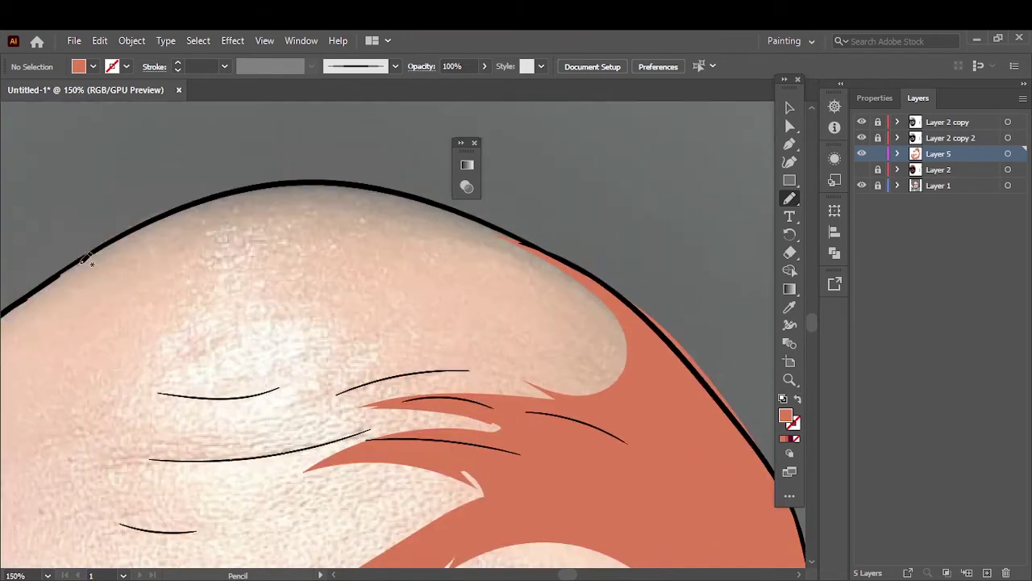
{"action": "mouse_move", "coordinate": [28, 297]}
{"action": "left_mouse_down"}
{"action": "mouse_move", "coordinate": [131, 237]}
{"action": "mouse_move", "coordinate": [615, 392]}
{"action": "left_mouse_up"}
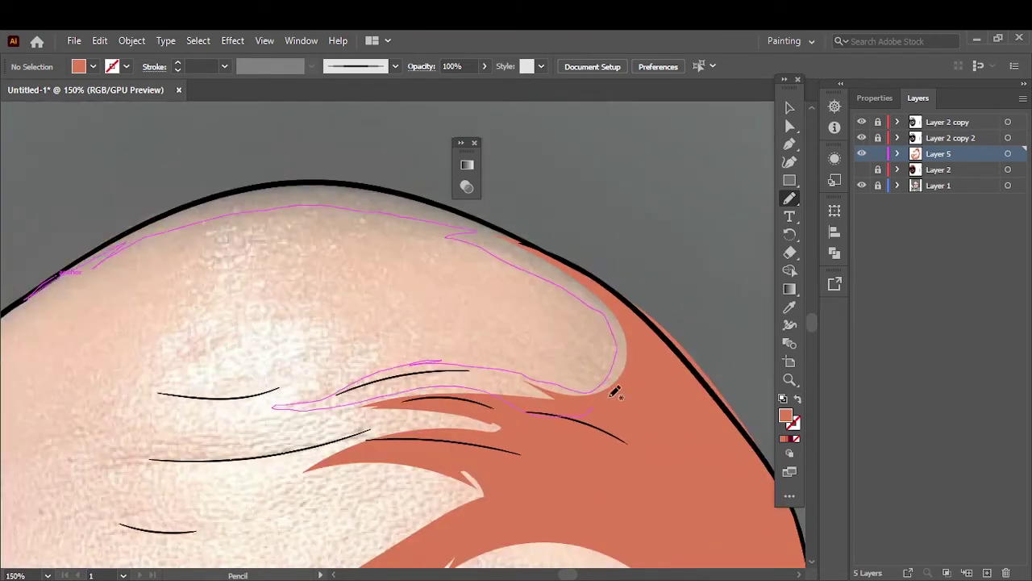
{"action": "left_click_drag", "start_coordinate": [206, 203], "coordinate": [161, 242]}
{"action": "mouse_move", "coordinate": [452, 355]}
{"action": "left_mouse_down"}
{"action": "mouse_move", "coordinate": [363, 362]}
{"action": "mouse_move", "coordinate": [343, 397]}
{"action": "mouse_move", "coordinate": [500, 359]}
{"action": "mouse_move", "coordinate": [396, 392]}
{"action": "left_mouse_up"}
Step: Hide the reference photo (Layer 1) and create a new Layer 6
{"action": "key", "text": "ctrl+0"}
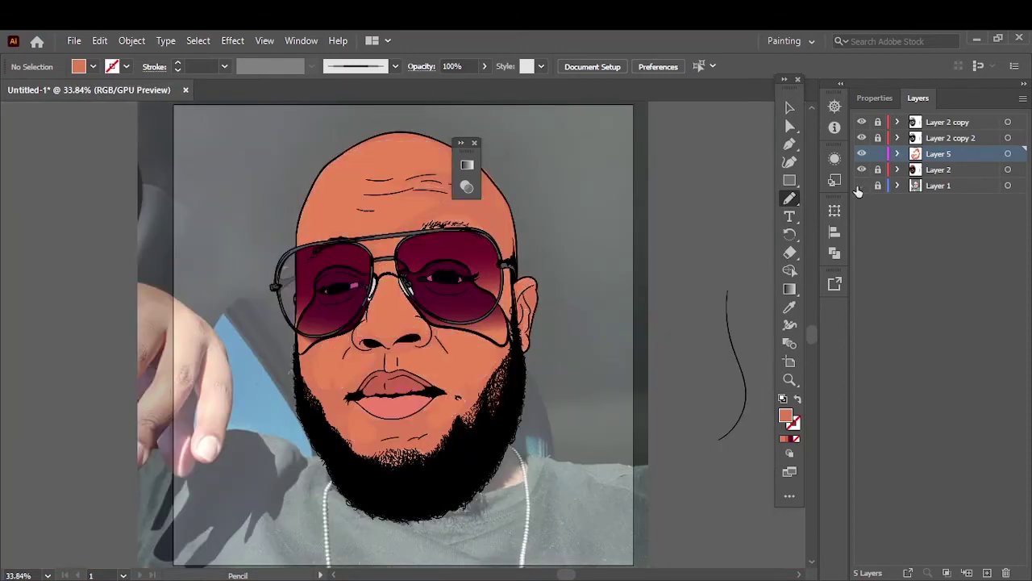
{"action": "left_click", "coordinate": [862, 185]}
{"action": "key", "text": "ctrl+l"}
Step: Draw darker orange shading over the nose, around the nostrils and under the nose
{"action": "left_click", "coordinate": [911, 221]}
{"action": "key", "text": "ctrl+plus"}
{"action": "key", "text": "ctrl+plus"}
{"action": "key", "text": "ctrl+plus"}
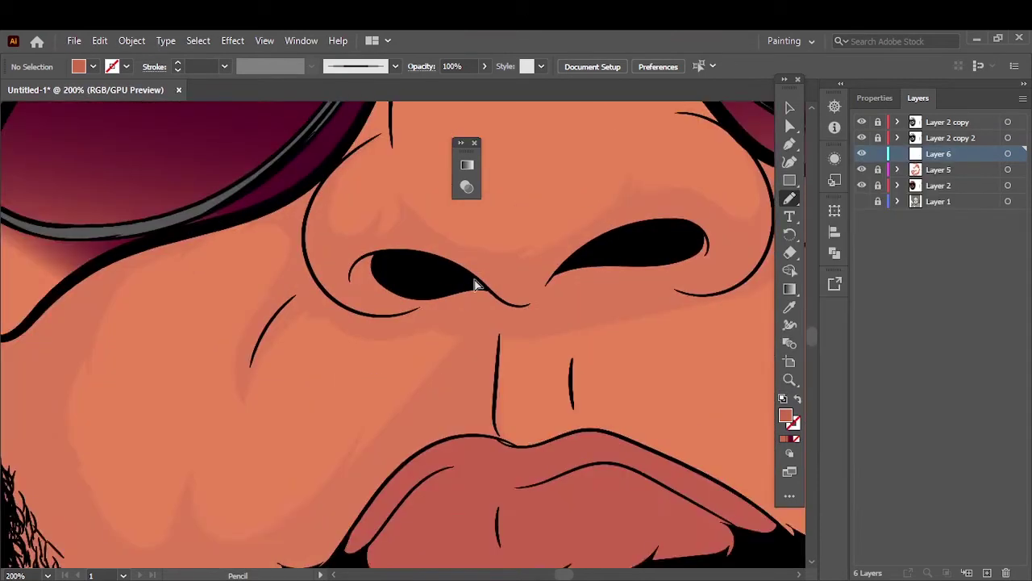
{"action": "left_click_drag", "start_coordinate": [395, 321], "coordinate": [399, 322]}
{"action": "left_click_drag", "start_coordinate": [330, 284], "coordinate": [551, 246]}
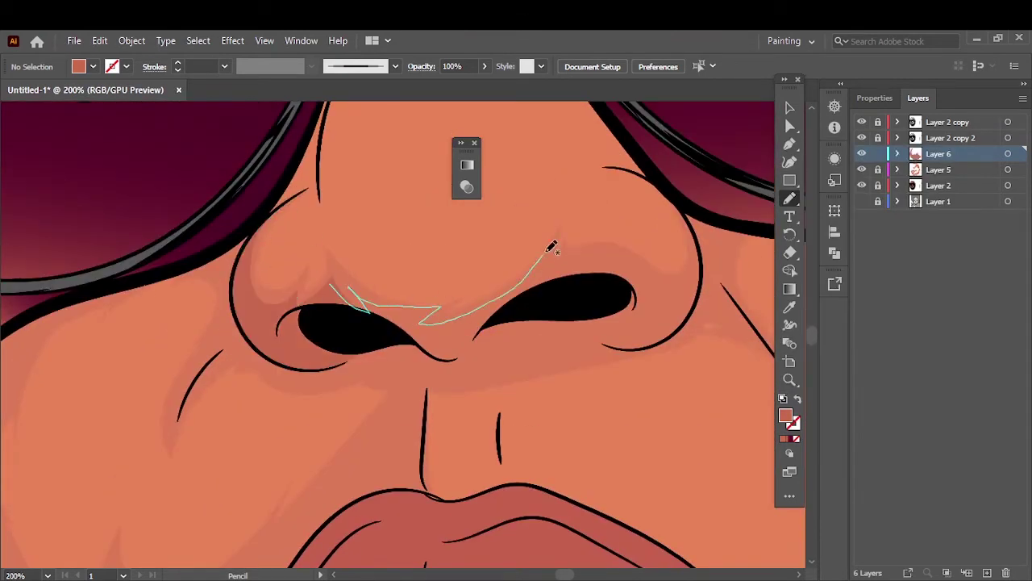
{"action": "left_click_drag", "start_coordinate": [387, 344], "coordinate": [388, 346]}
{"action": "left_click_drag", "start_coordinate": [229, 285], "coordinate": [235, 339]}
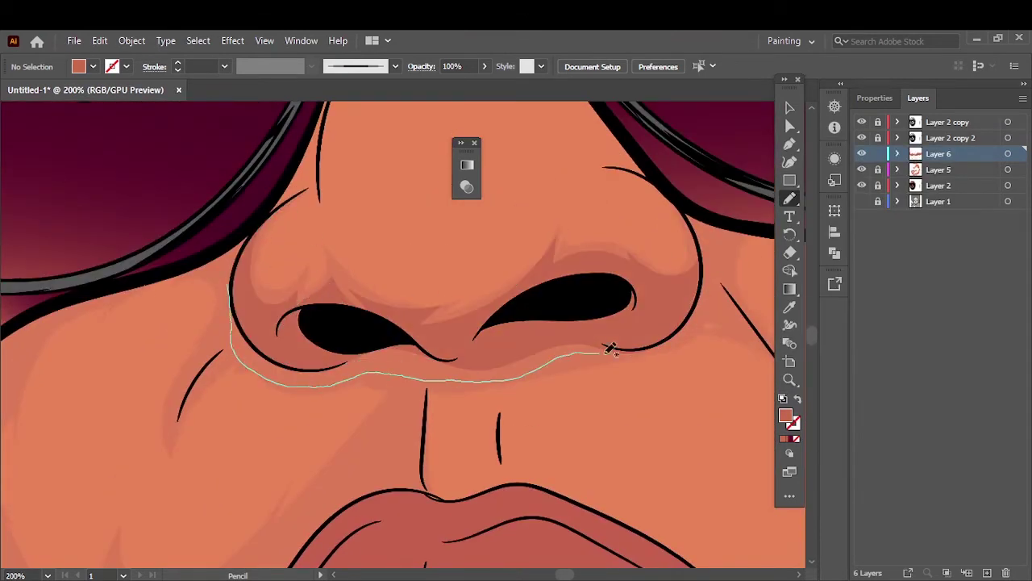
{"action": "left_click_drag", "start_coordinate": [611, 349], "coordinate": [655, 339]}
Step: Shade the side of the nose and the left cheek
{"action": "key", "text": "ctrl+minus"}
{"action": "key", "text": "ctrl+minus"}
{"action": "left_click_drag", "start_coordinate": [380, 266], "coordinate": [382, 268]}
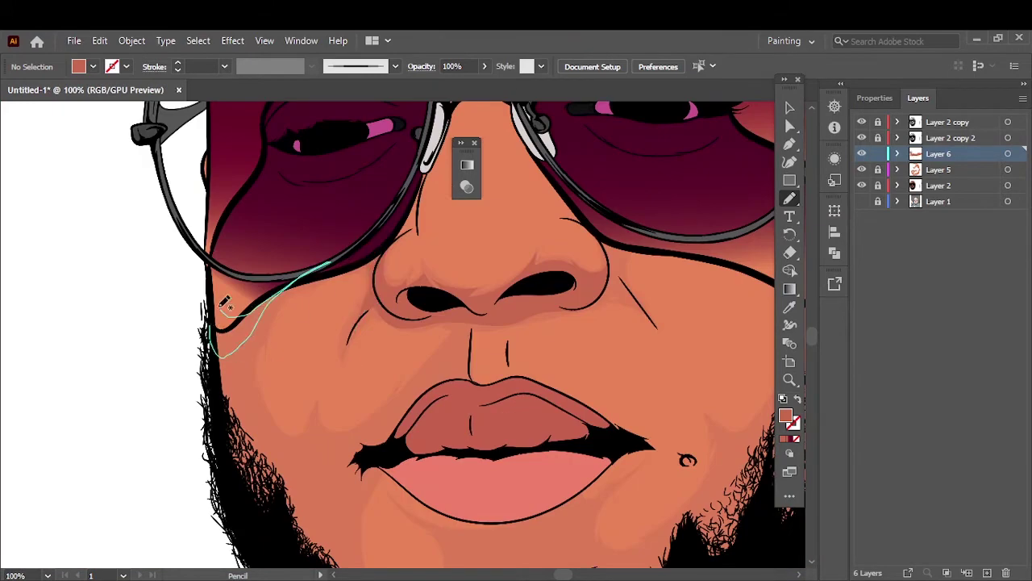
{"action": "left_click_drag", "start_coordinate": [270, 300], "coordinate": [255, 331]}
{"action": "left_click_drag", "start_coordinate": [337, 458], "coordinate": [339, 460]}
Step: Draw chin shading down from the mouth corner and along the lip line
{"action": "key", "text": "ctrl+minus"}
{"action": "key", "text": "ctrl+minus"}
{"action": "key", "text": "ctrl+minus"}
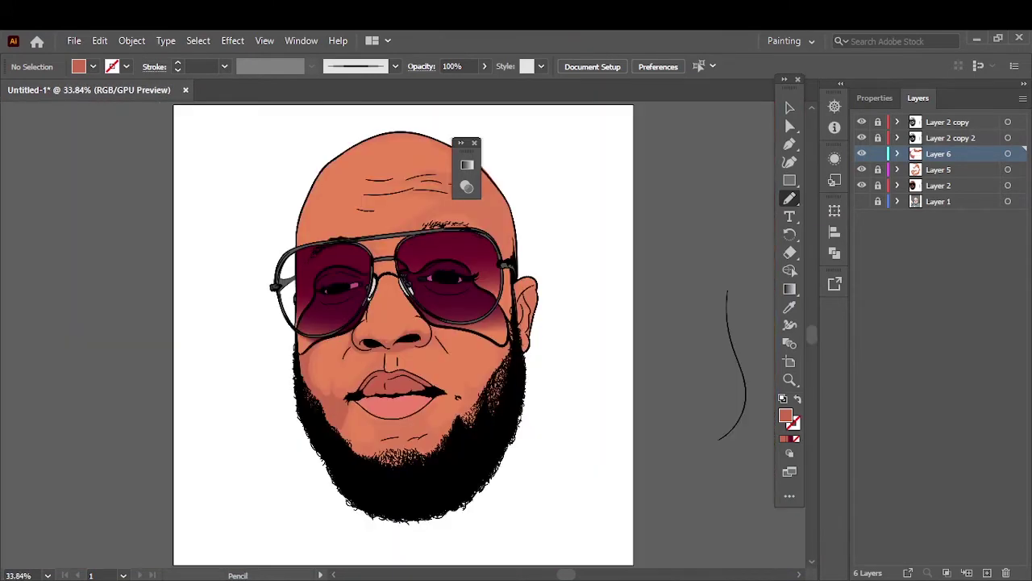
{"action": "key", "text": "ctrl+plus"}
{"action": "key", "text": "ctrl+plus"}
{"action": "key", "text": "ctrl+plus"}
{"action": "left_click_drag", "start_coordinate": [129, 162], "coordinate": [95, 310]}
{"action": "left_click_drag", "start_coordinate": [232, 327], "coordinate": [390, 206]}
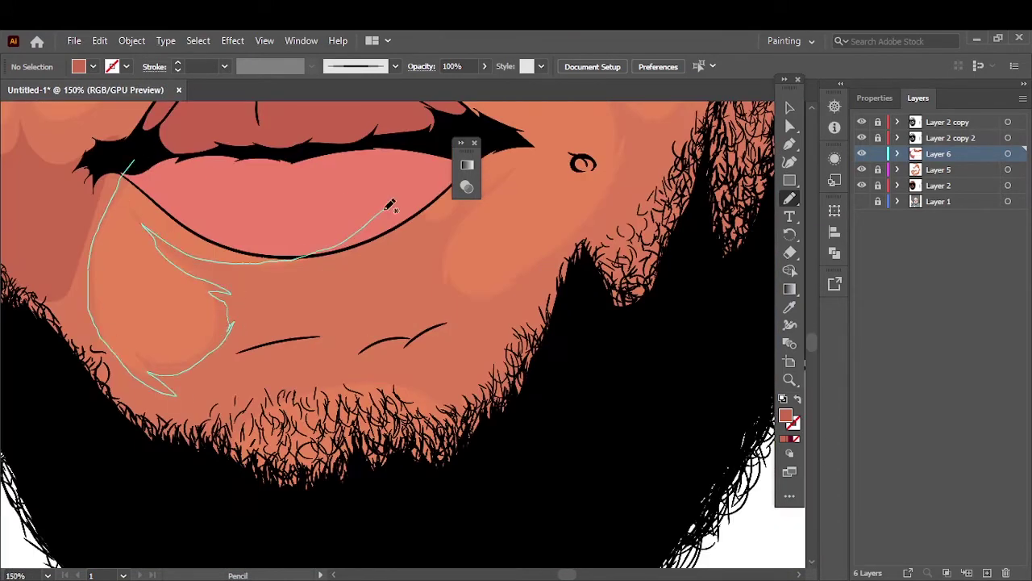
{"action": "left_click_drag", "start_coordinate": [360, 365], "coordinate": [361, 365]}
{"action": "scroll", "coordinate": [361, 366], "scroll_direction": "down", "scroll_amount": 3}
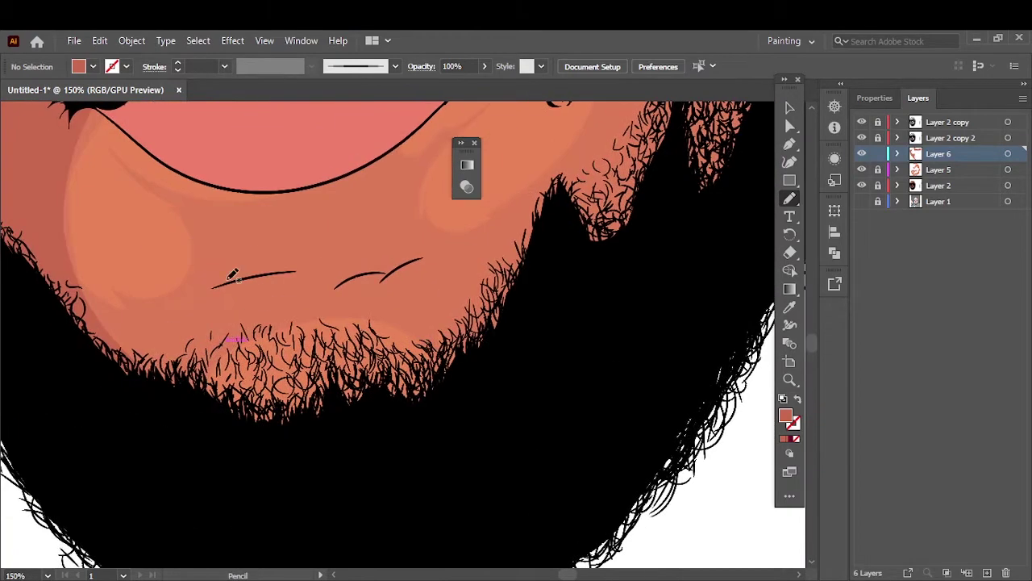
{"action": "mouse_move", "coordinate": [210, 286]}
{"action": "left_mouse_down"}
{"action": "mouse_move", "coordinate": [320, 263]}
{"action": "mouse_move", "coordinate": [376, 292]}
{"action": "left_mouse_up"}
Step: Add a leaf-shaped shading stroke by the chin line and shade below the lower lip
{"action": "key", "text": "ctrl+plus"}
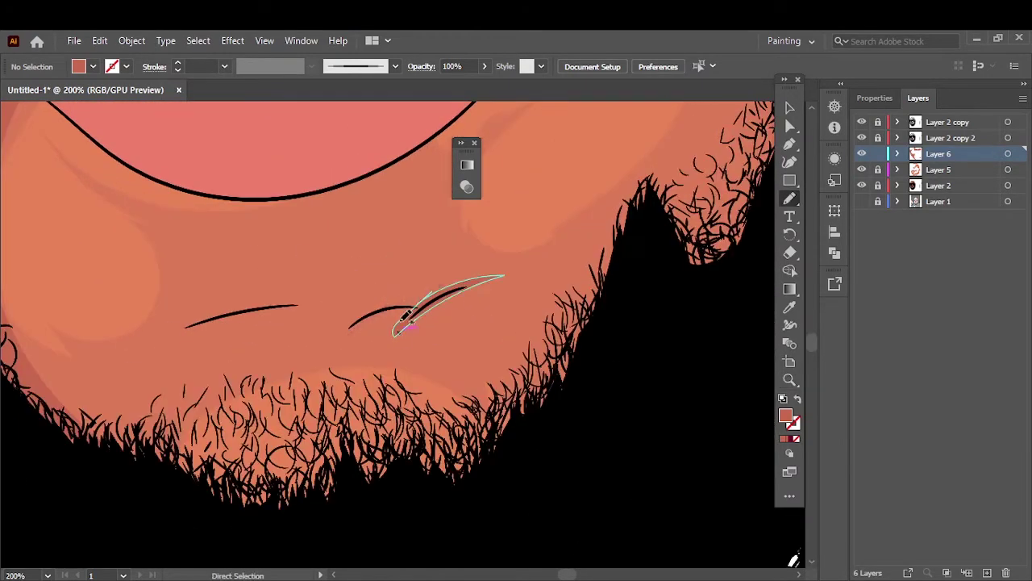
{"action": "left_click_drag", "start_coordinate": [505, 275], "coordinate": [395, 333]}
{"action": "key", "text": "ctrl+minus"}
{"action": "scroll", "coordinate": [274, 387], "scroll_direction": "down", "scroll_amount": 1}
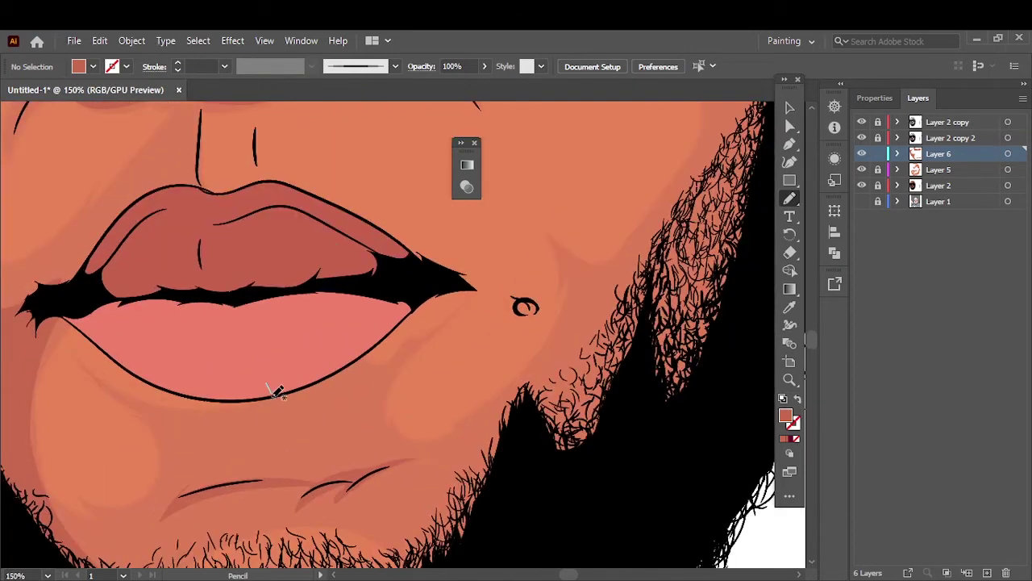
{"action": "mouse_move", "coordinate": [274, 391]}
{"action": "left_mouse_down"}
{"action": "mouse_move", "coordinate": [301, 403]}
{"action": "mouse_move", "coordinate": [428, 339]}
{"action": "mouse_move", "coordinate": [498, 344]}
{"action": "left_mouse_up"}
Step: Draw shading on the cheek near the ear and the forehead beside the glasses
{"action": "key", "text": "ctrl+0"}
{"action": "key", "text": "ctrl+plus"}
{"action": "key", "text": "ctrl+plus"}
{"action": "scroll", "coordinate": [499, 346], "scroll_direction": "up", "scroll_amount": 5}
{"action": "left_click_drag", "start_coordinate": [448, 443], "coordinate": [405, 300]}
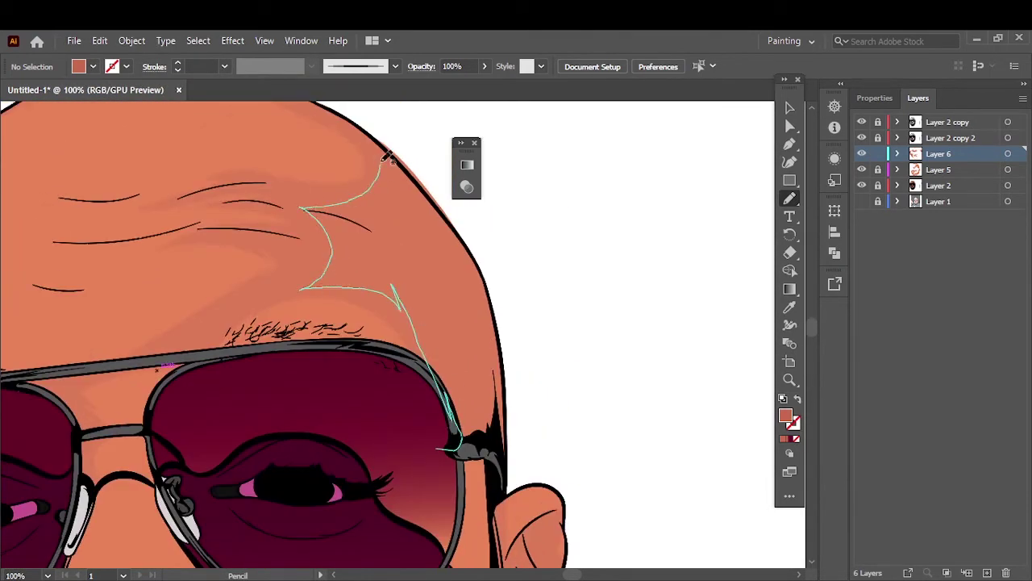
{"action": "left_click_drag", "start_coordinate": [507, 391], "coordinate": [508, 397]}
Step: Hide and re-show the artwork layers to compare the shading with the photo
{"action": "key", "text": "ctrl+0"}
{"action": "scroll", "coordinate": [655, 348], "scroll_direction": "up", "scroll_amount": 2}
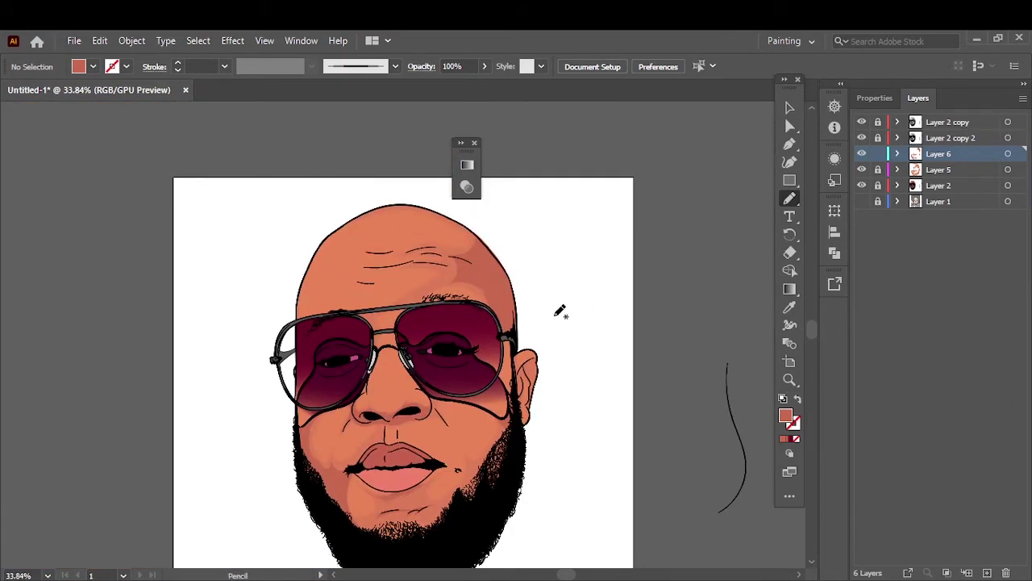
{"action": "left_click", "coordinate": [862, 202], "text": "alt"}
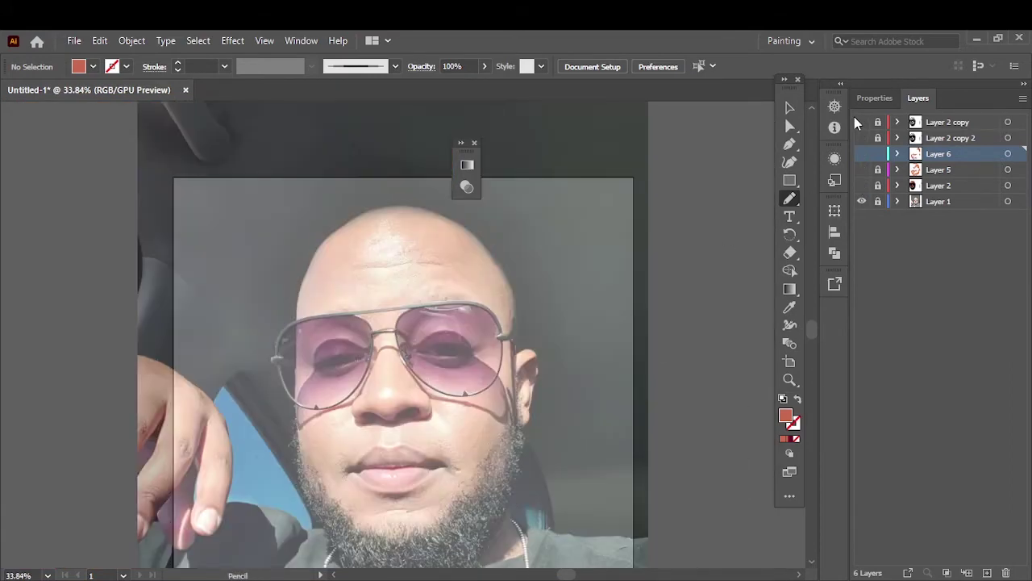
{"action": "left_click", "coordinate": [861, 121], "text": "alt"}
{"action": "scroll", "coordinate": [387, 266], "scroll_direction": "up", "scroll_amount": 5}
Step: Draw a forehead shading shape, then undo it
{"action": "mouse_move", "coordinate": [481, 246]}
{"action": "left_mouse_down"}
{"action": "mouse_move", "coordinate": [433, 315]}
{"action": "mouse_move", "coordinate": [392, 312]}
{"action": "mouse_move", "coordinate": [253, 438]}
{"action": "left_mouse_up"}
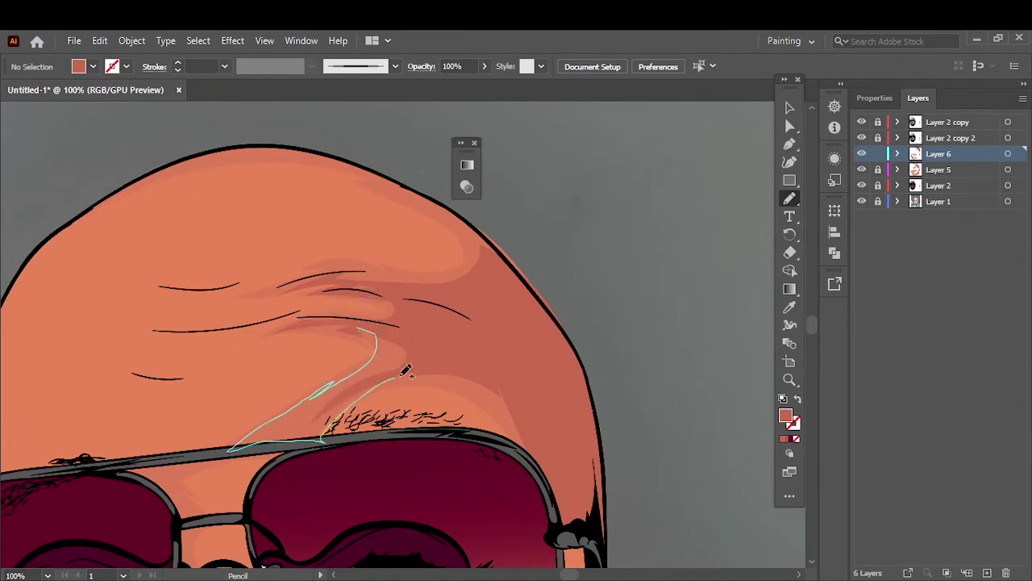
{"action": "key", "text": "ctrl+z"}
{"action": "scroll", "coordinate": [581, 422], "scroll_direction": "down", "scroll_amount": 5}
{"action": "scroll", "coordinate": [396, 479], "scroll_direction": "up", "scroll_amount": 3}
{"action": "scroll", "coordinate": [308, 403], "scroll_direction": "up", "scroll_amount": 2}
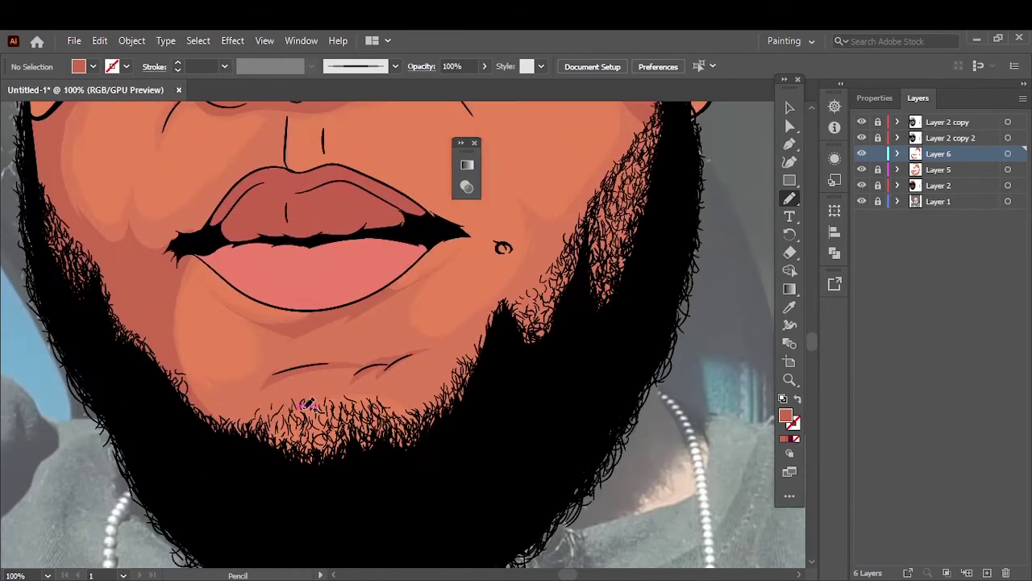
Step: Draw shading strokes on the chin and down the cheek
{"action": "left_click_drag", "start_coordinate": [495, 311], "coordinate": [460, 438]}
{"action": "scroll", "coordinate": [460, 438], "scroll_direction": "down", "scroll_amount": 5}
{"action": "scroll", "coordinate": [451, 363], "scroll_direction": "up", "scroll_amount": 5}
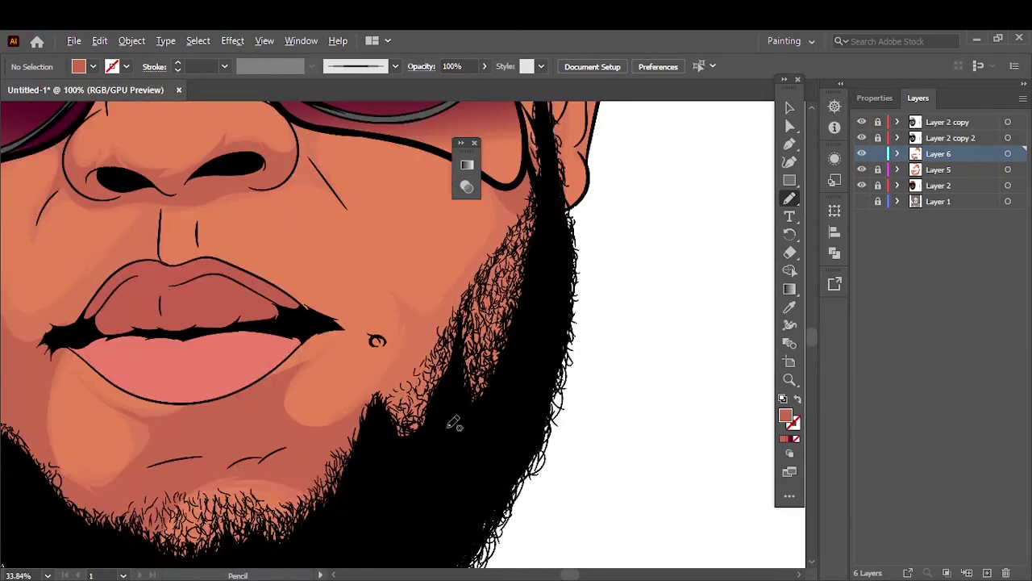
{"action": "left_click_drag", "start_coordinate": [336, 513], "coordinate": [407, 397]}
{"action": "scroll", "coordinate": [166, 431], "scroll_direction": "left", "scroll_amount": 5}
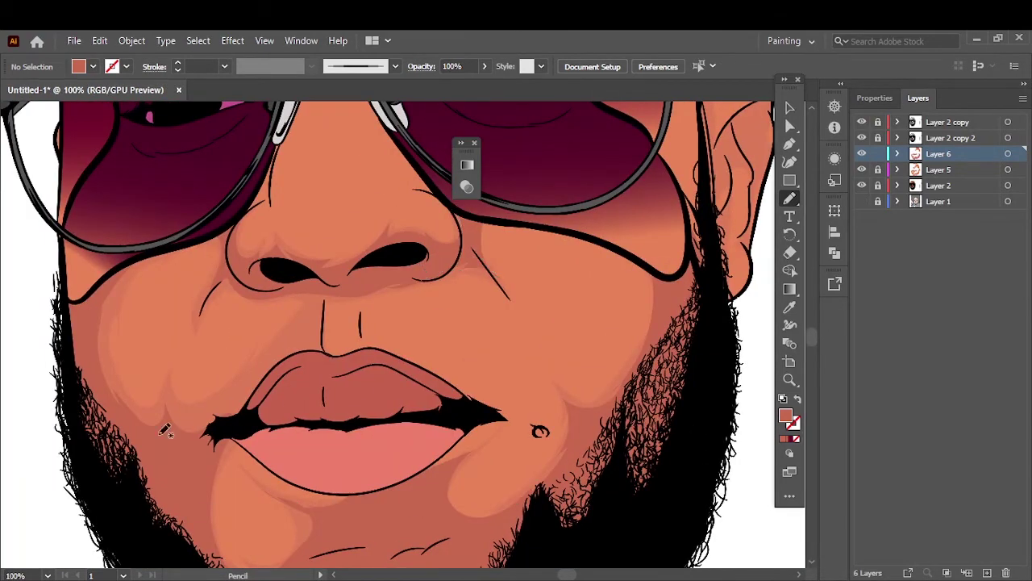
{"action": "left_click_drag", "start_coordinate": [228, 288], "coordinate": [242, 424]}
{"action": "key", "text": "ctrl+0"}
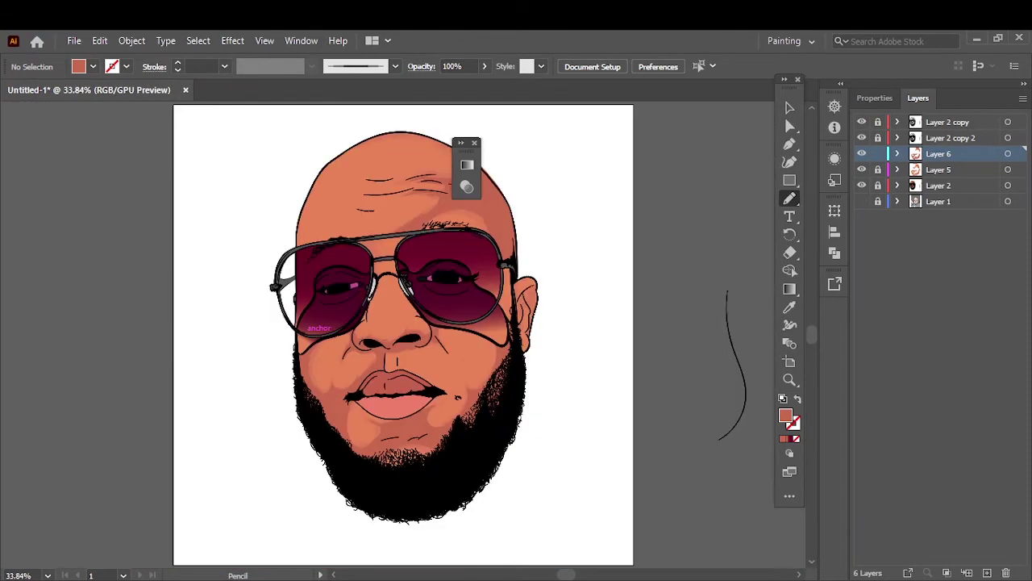
{"action": "scroll", "coordinate": [306, 325], "scroll_direction": "up", "scroll_amount": 5}
Step: On Layer 5, draw a shadow shape along the forehead's left edge
{"action": "left_click", "coordinate": [938, 170]}
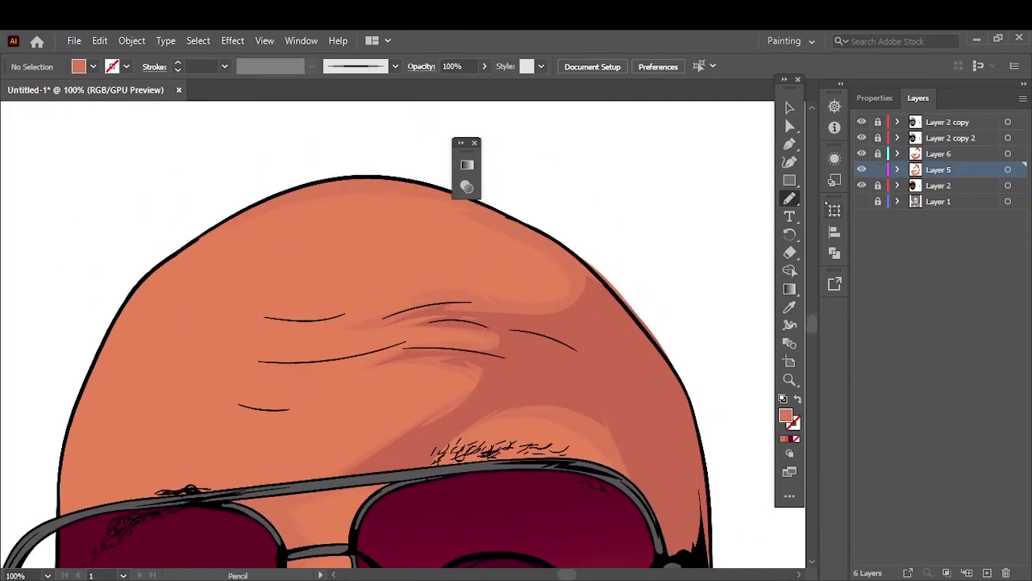
{"action": "left_click_drag", "start_coordinate": [83, 402], "coordinate": [71, 436]}
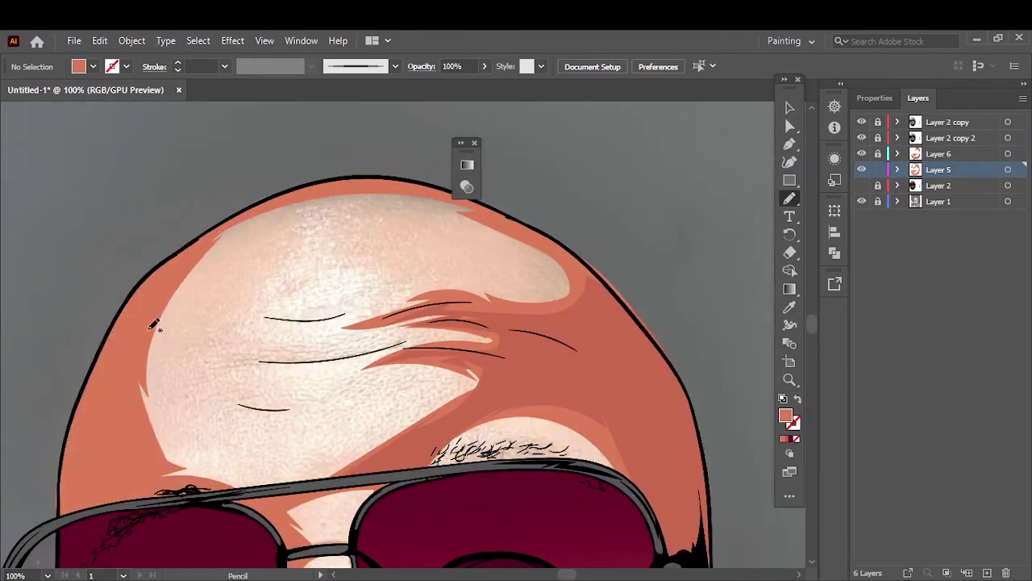
{"action": "key", "text": "ctrl+0"}
{"action": "left_click", "coordinate": [861, 186]}
{"action": "left_click", "coordinate": [861, 201]}
{"action": "left_click", "coordinate": [861, 200]}
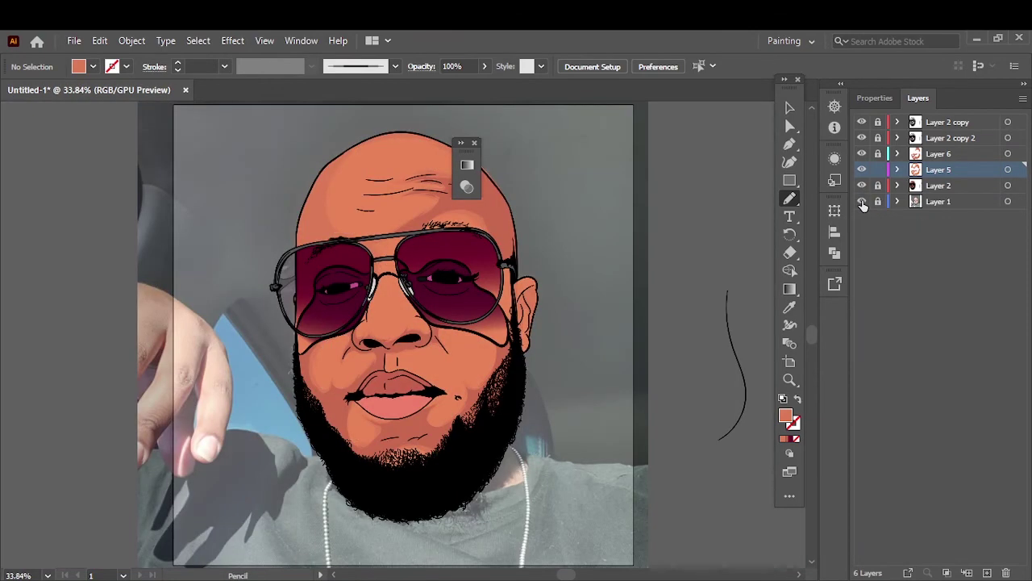
Step: On Layer 6, draw shading along the left side of the forehead
{"action": "left_click", "coordinate": [1008, 155]}
{"action": "key", "text": "ctrl+equal"}
{"action": "key", "text": "ctrl+equal"}
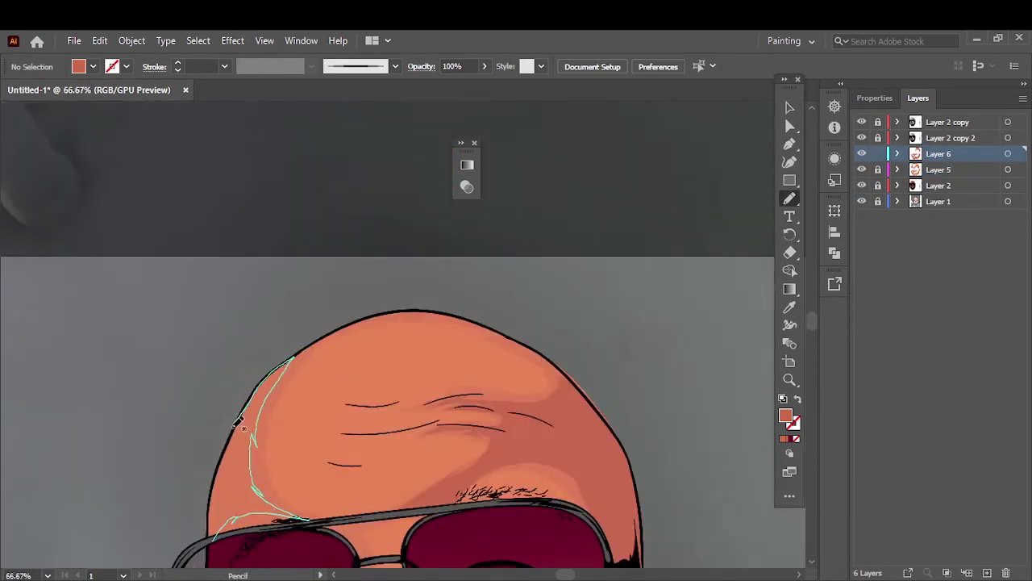
{"action": "left_click_drag", "start_coordinate": [238, 423], "coordinate": [211, 516]}
{"action": "key", "text": "ctrl+0"}
Step: Draw shading along the glasses frame and two strokes under the glasses bridge
{"action": "key", "text": "ctrl+equal"}
{"action": "key", "text": "ctrl+equal"}
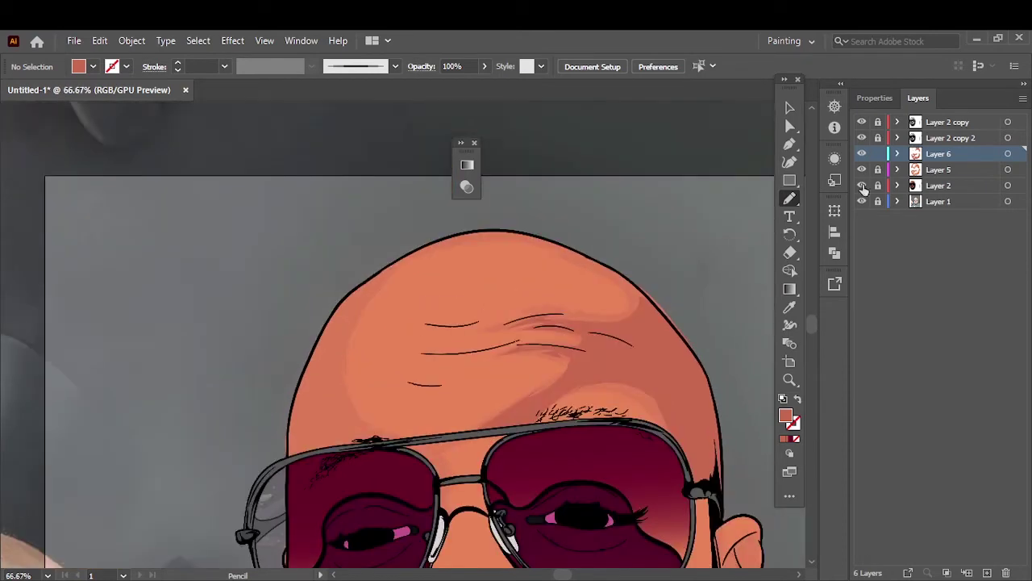
{"action": "left_click", "coordinate": [861, 201]}
{"action": "left_click_drag", "start_coordinate": [292, 478], "coordinate": [339, 447]}
{"action": "key", "text": "ctrl+0"}
{"action": "left_click_drag", "start_coordinate": [317, 363], "coordinate": [403, 248]}
{"action": "key", "text": "ctrl+equal"}
{"action": "key", "text": "ctrl+equal"}
{"action": "key", "text": "ctrl+equal"}
{"action": "key", "text": "ctrl+equal"}
{"action": "left_click_drag", "start_coordinate": [412, 476], "coordinate": [335, 372]}
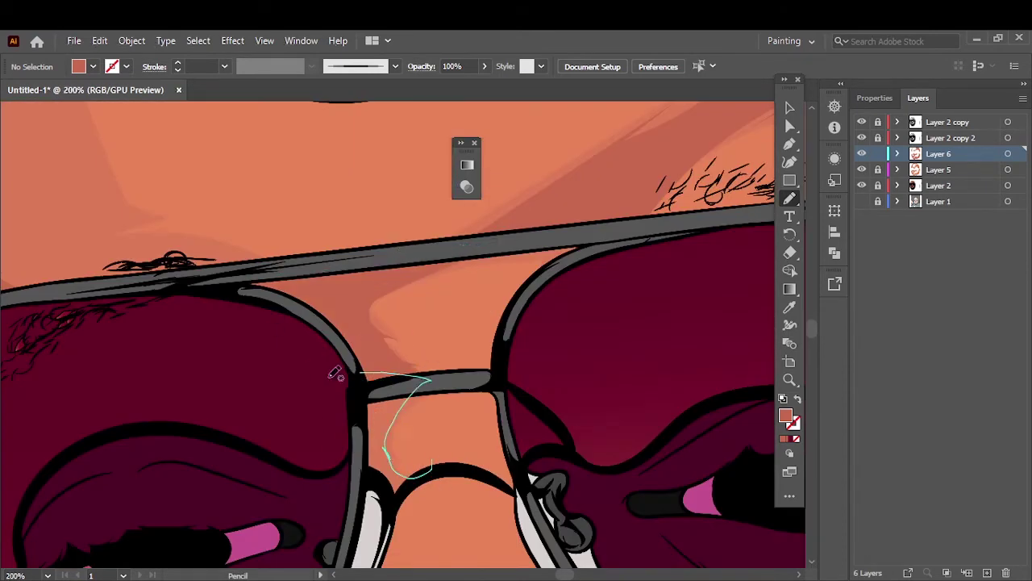
{"action": "key", "text": "ctrl+0"}
Step: Create Layer 7 and set the fill to a darker reddish-brown
{"action": "key", "text": "ctrl+l"}
{"action": "double_click", "coordinate": [785, 415]}
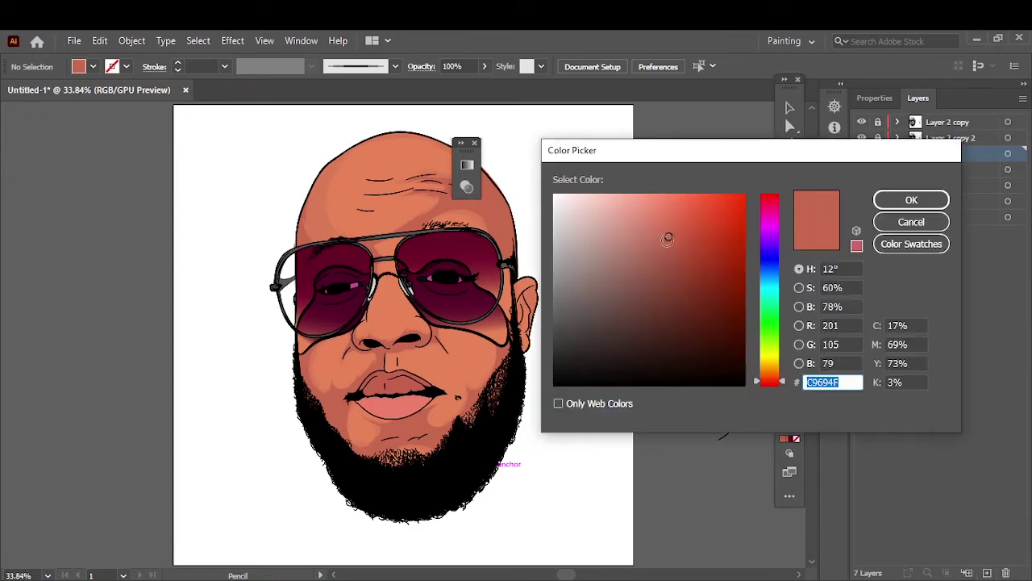
{"action": "left_click", "coordinate": [911, 201]}
{"action": "key", "text": "ctrl+equal"}
{"action": "key", "text": "ctrl+equal"}
{"action": "key", "text": "ctrl+equal"}
{"action": "left_click", "coordinate": [861, 217]}
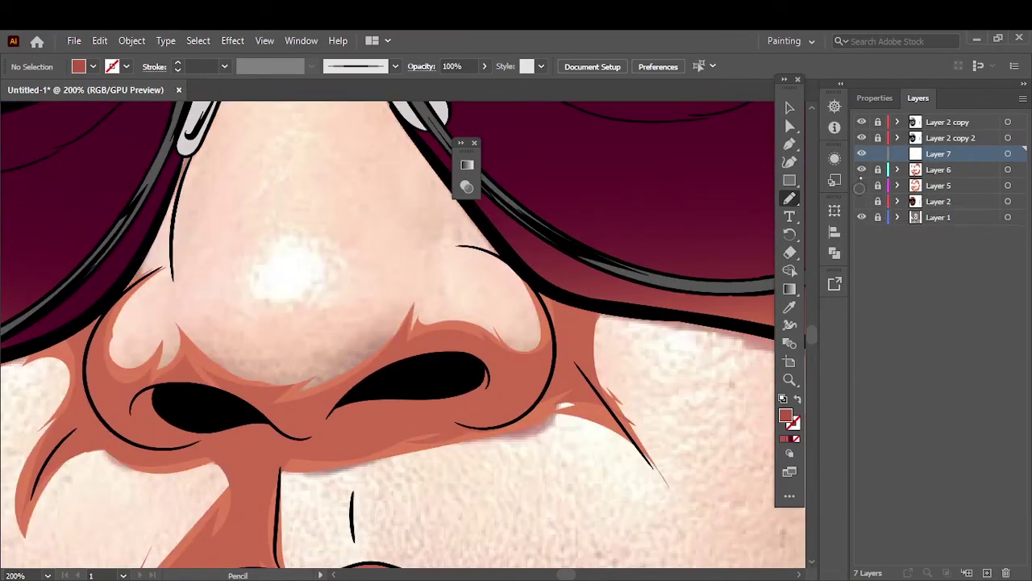
{"action": "left_click", "coordinate": [861, 185]}
{"action": "left_click", "coordinate": [862, 185]}
{"action": "left_click", "coordinate": [861, 217]}
Step: Draw a dark shadow shape wrapping beneath both nostrils
{"action": "left_click_drag", "start_coordinate": [220, 442], "coordinate": [122, 442]}
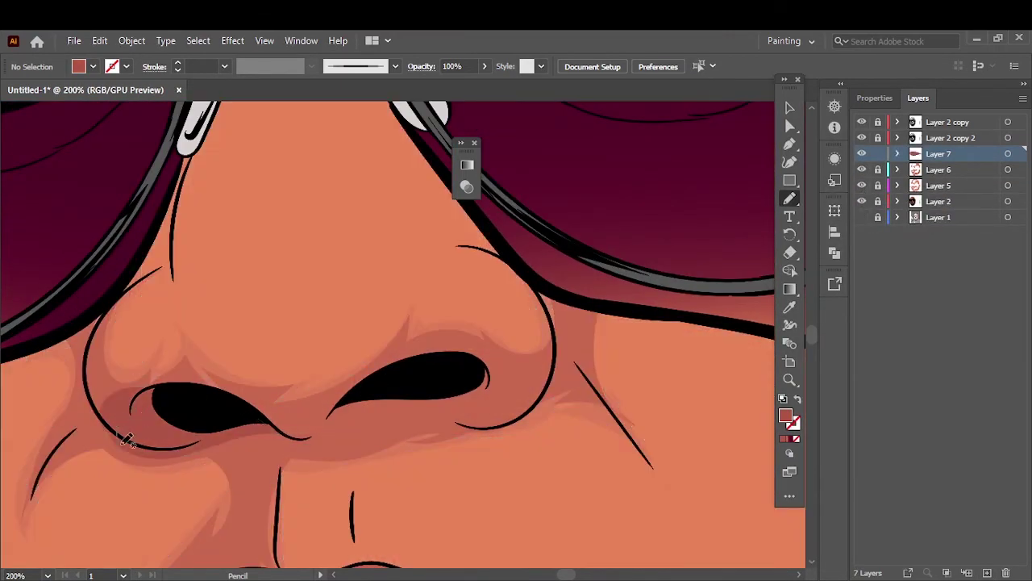
{"action": "left_click_drag", "start_coordinate": [390, 379], "coordinate": [258, 396]}
{"action": "left_click_drag", "start_coordinate": [561, 354], "coordinate": [299, 413]}
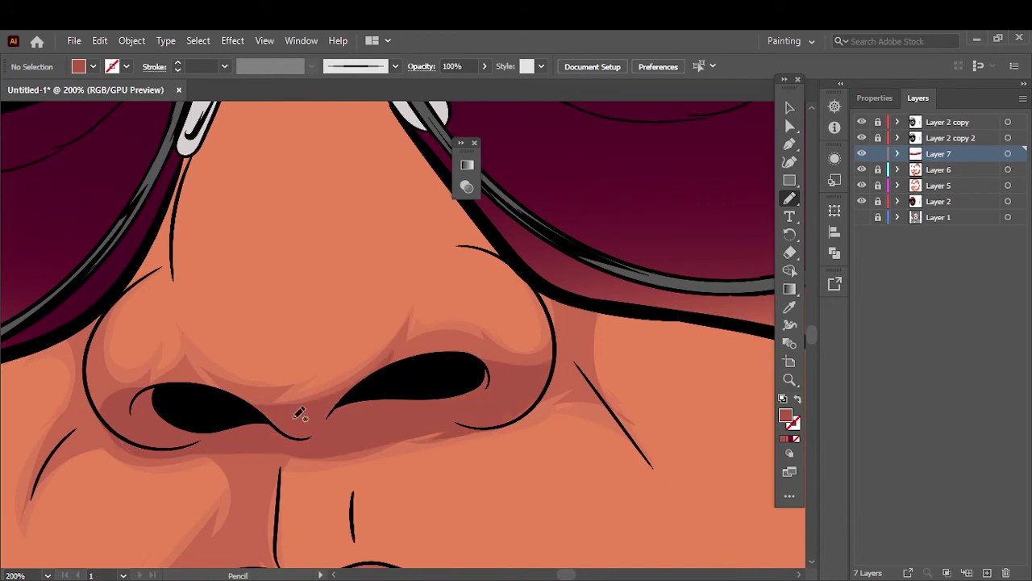
{"action": "left_click_drag", "start_coordinate": [138, 386], "coordinate": [129, 404]}
{"action": "key", "text": "ctrl+0"}
Step: Recheck the fill colour in the Color Picker, then select Layer 2
{"action": "double_click", "coordinate": [785, 416]}
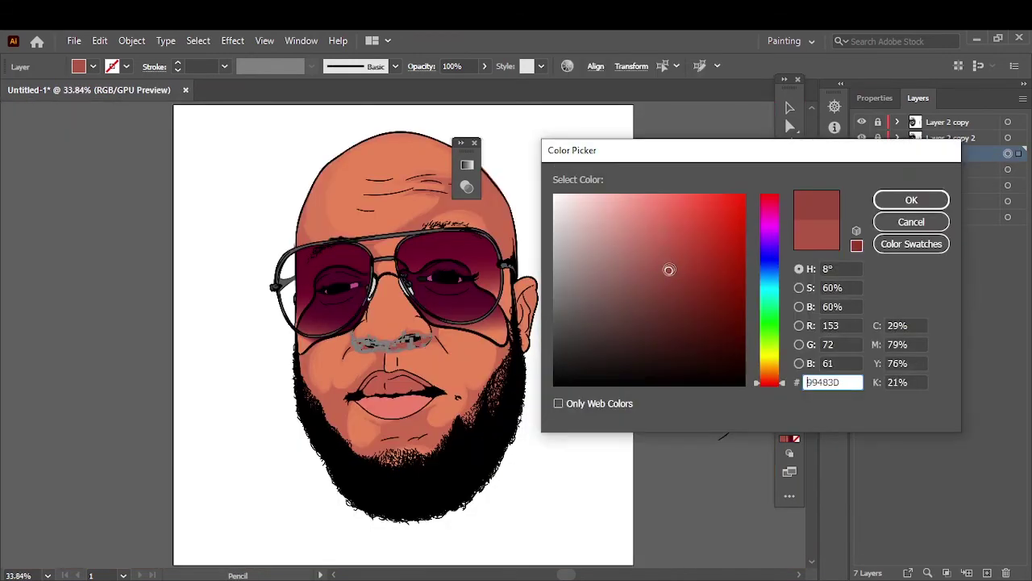
{"action": "left_click_drag", "start_coordinate": [824, 165], "coordinate": [824, 145]}
{"action": "left_click", "coordinate": [911, 199]}
{"action": "key", "text": "ctrl+1"}
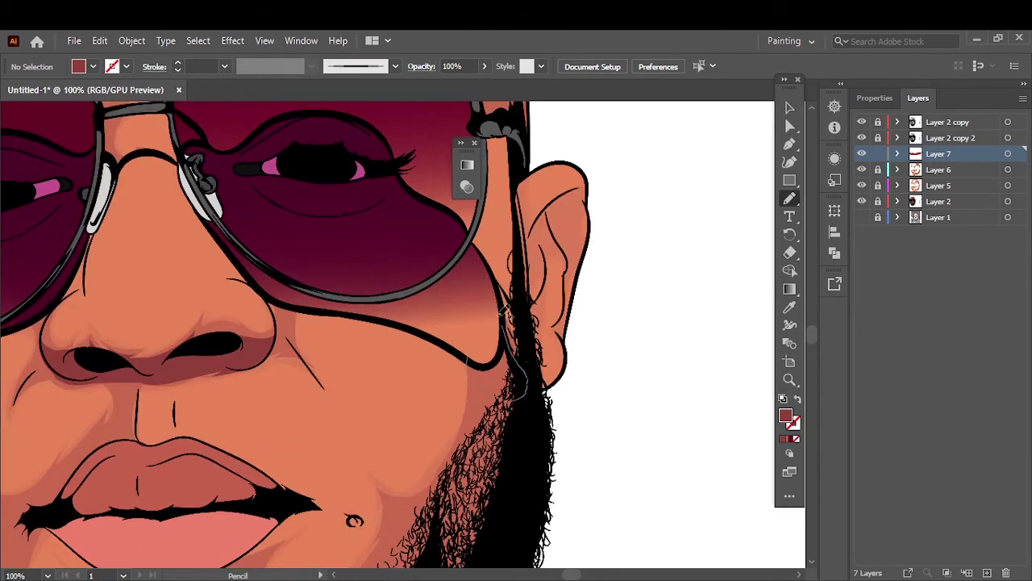
{"action": "key", "text": "ctrl+0"}
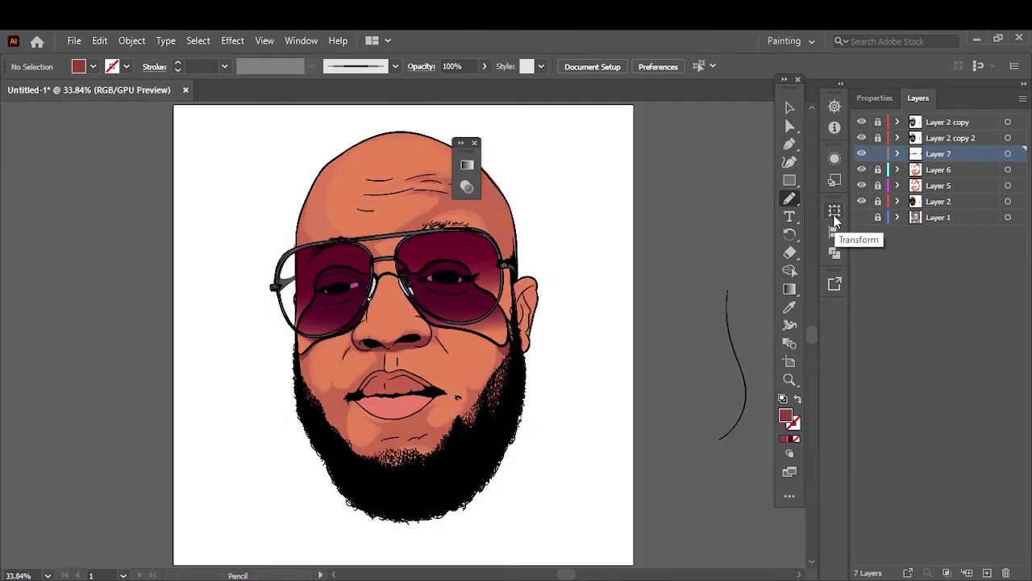
{"action": "left_click", "coordinate": [939, 200]}
Step: Add a new layer above Layer 2 and eyedrop a lighter orange skin tone as fill
{"action": "left_click", "coordinate": [987, 572]}
{"action": "scroll", "coordinate": [470, 337], "scroll_direction": "up", "scroll_amount": 2}
{"action": "key", "text": "i"}
{"action": "double_click", "coordinate": [785, 416]}
{"action": "left_click", "coordinate": [911, 199]}
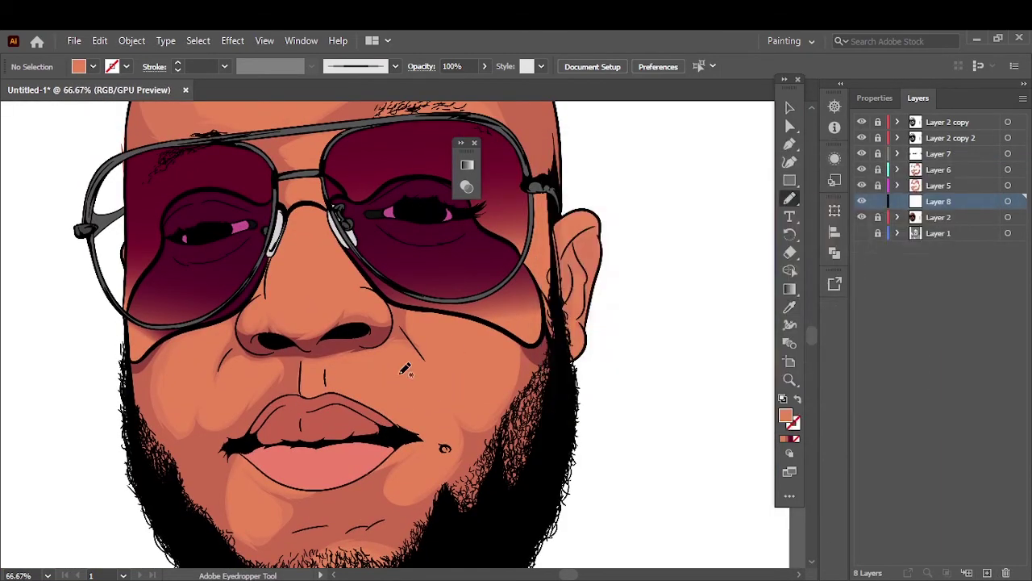
{"action": "scroll", "coordinate": [459, 404], "scroll_direction": "up", "scroll_amount": 2}
{"action": "scroll", "coordinate": [458, 403], "scroll_direction": "up", "scroll_amount": 1}
{"action": "double_click", "coordinate": [785, 416]}
{"action": "left_click", "coordinate": [911, 199]}
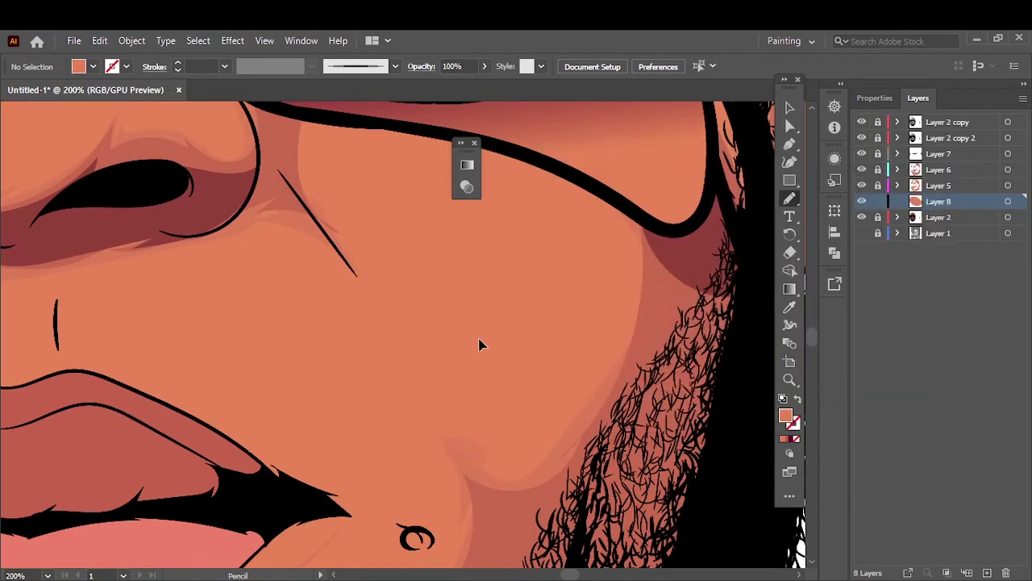
{"action": "scroll", "coordinate": [479, 345], "scroll_direction": "down", "scroll_amount": 1}
Step: Draw pale highlight shapes on the left and right cheeks
{"action": "left_click", "coordinate": [861, 233]}
{"action": "left_click_drag", "start_coordinate": [226, 256], "coordinate": [211, 331]}
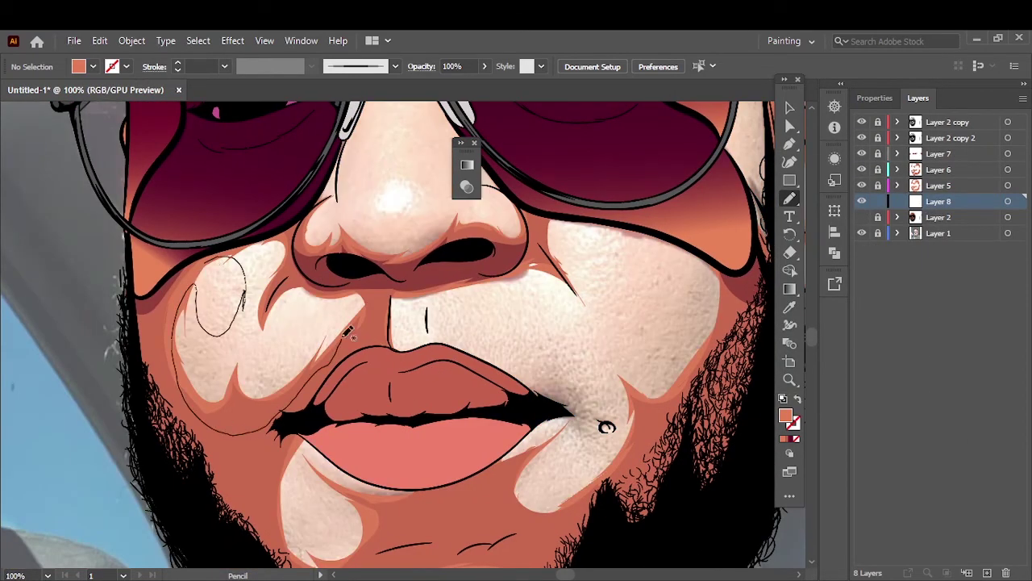
{"action": "left_click_drag", "start_coordinate": [300, 303], "coordinate": [322, 346]}
{"action": "scroll", "coordinate": [266, 417], "scroll_direction": "down", "scroll_amount": 2}
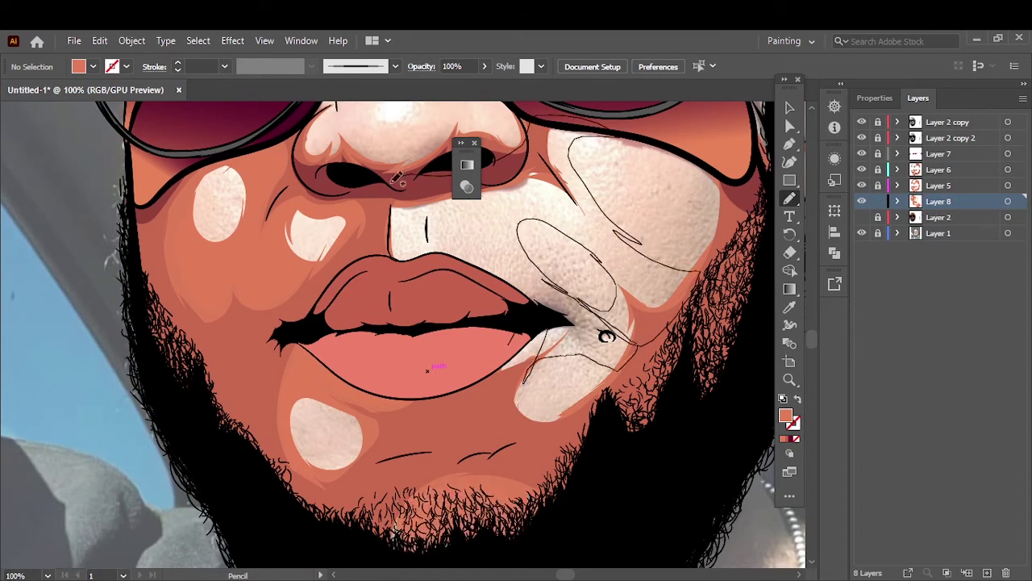
{"action": "left_click_drag", "start_coordinate": [642, 337], "coordinate": [603, 341]}
{"action": "mouse_move", "coordinate": [533, 361]}
{"action": "left_mouse_down"}
{"action": "mouse_move", "coordinate": [622, 345]}
{"action": "mouse_move", "coordinate": [606, 355]}
{"action": "left_mouse_up"}
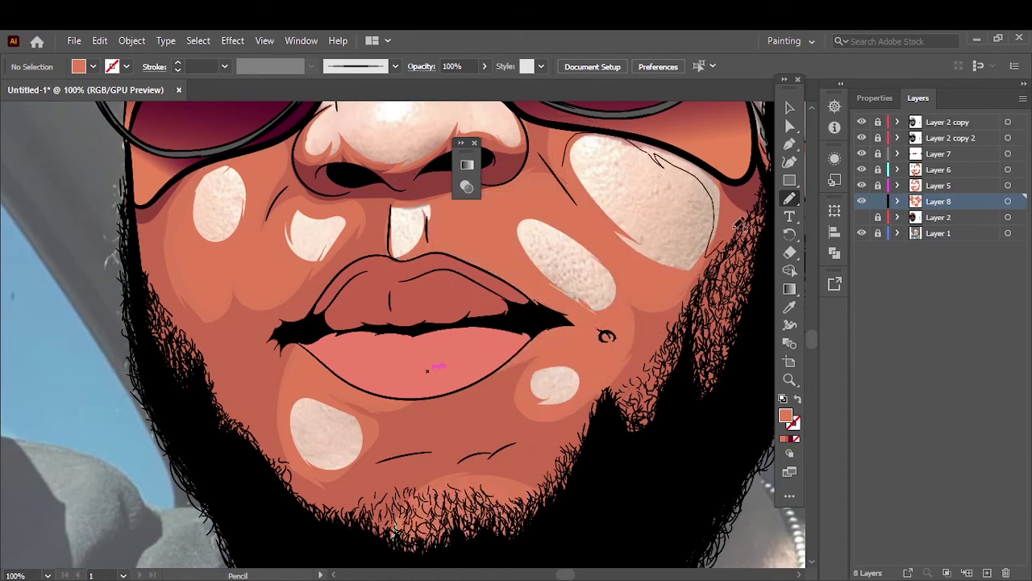
{"action": "left_click_drag", "start_coordinate": [589, 133], "coordinate": [556, 307]}
{"action": "key", "text": "ctrl+0"}
Step: Draw highlight shapes down the nose and across the lower nose
{"action": "left_click", "coordinate": [861, 233]}
{"action": "left_click", "coordinate": [861, 233]}
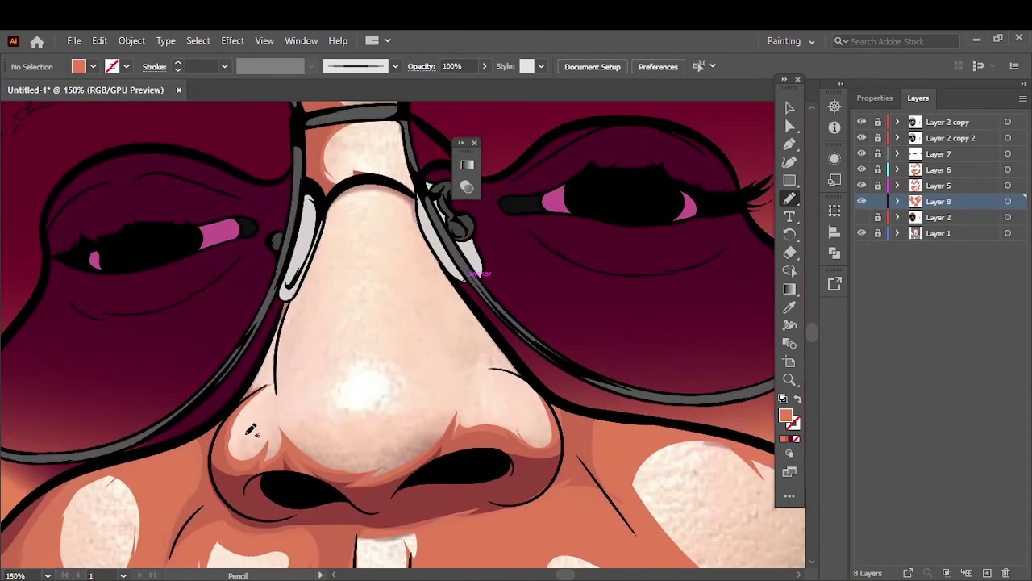
{"action": "mouse_move", "coordinate": [311, 471]}
{"action": "left_mouse_down"}
{"action": "mouse_move", "coordinate": [339, 240]}
{"action": "mouse_move", "coordinate": [331, 194]}
{"action": "left_mouse_up"}
{"action": "mouse_move", "coordinate": [282, 420]}
{"action": "left_mouse_down"}
{"action": "mouse_move", "coordinate": [484, 387]}
{"action": "mouse_move", "coordinate": [274, 355]}
{"action": "mouse_move", "coordinate": [409, 409]}
{"action": "mouse_move", "coordinate": [484, 307]}
{"action": "mouse_move", "coordinate": [456, 407]}
{"action": "mouse_move", "coordinate": [346, 194]}
{"action": "left_mouse_up"}
{"action": "key", "text": "ctrl+0"}
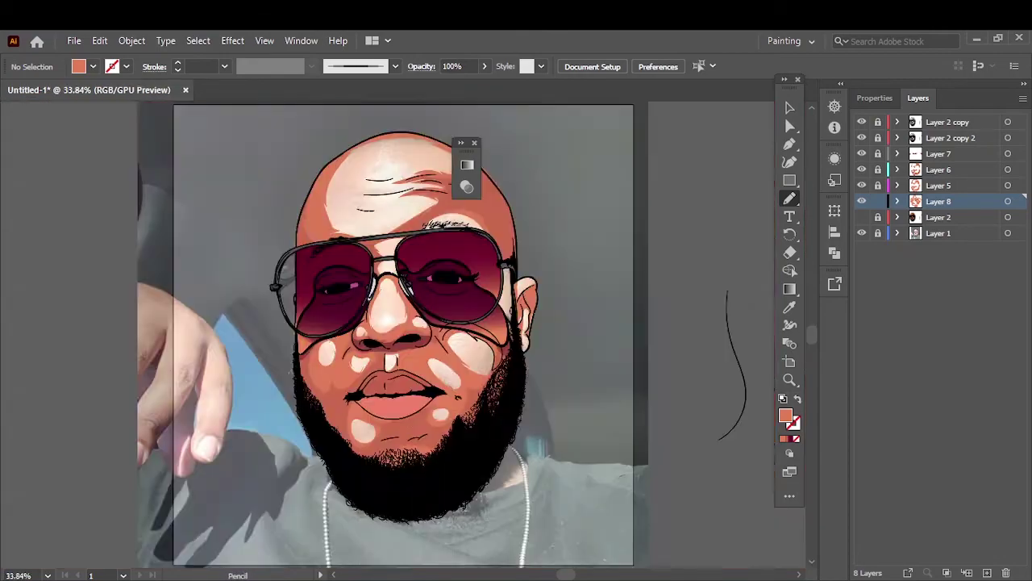
{"action": "scroll", "coordinate": [363, 291], "scroll_direction": "up", "scroll_amount": 3}
Step: Draw a highlight shape on the glasses bridge
{"action": "left_click_drag", "start_coordinate": [387, 267], "coordinate": [330, 295]}
{"action": "left_click_drag", "start_coordinate": [392, 381], "coordinate": [343, 367]}
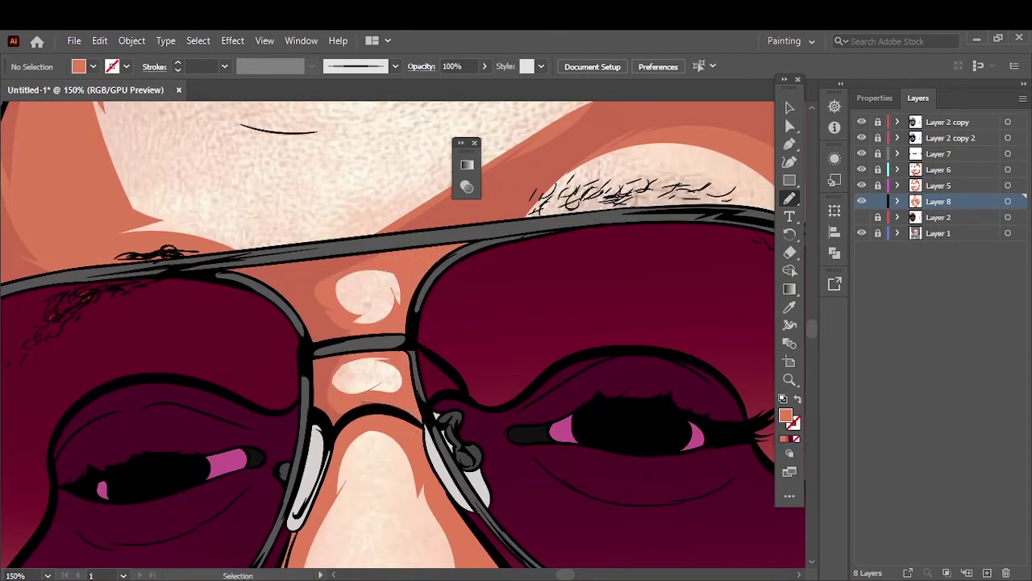
{"action": "scroll", "coordinate": [387, 323], "scroll_direction": "down", "scroll_amount": 1}
{"action": "scroll", "coordinate": [412, 276], "scroll_direction": "up", "scroll_amount": 5}
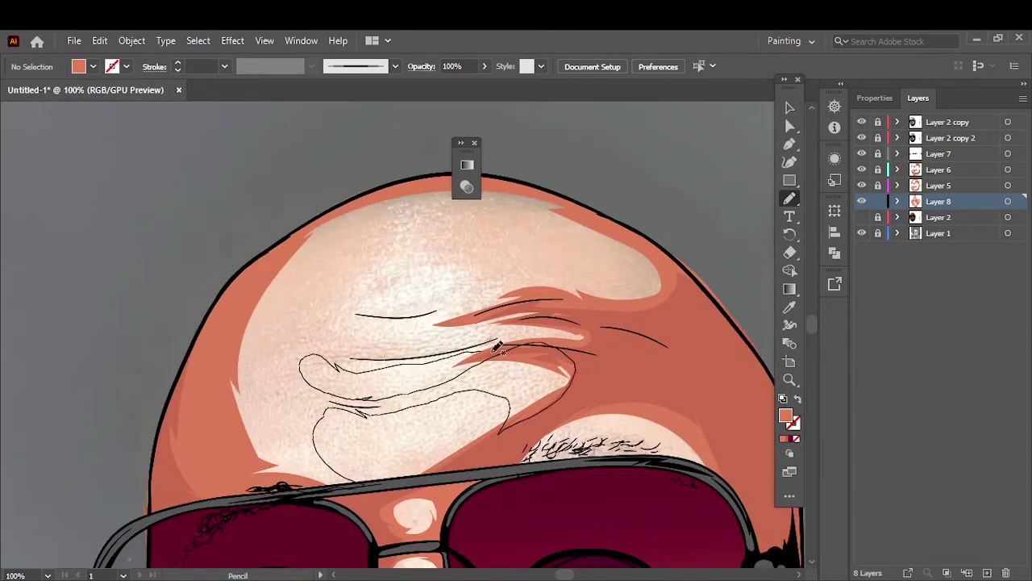
Step: Carve orange shading into the forehead highlight and higher on the forehead
{"action": "left_click_drag", "start_coordinate": [355, 406], "coordinate": [347, 484]}
{"action": "mouse_move", "coordinate": [375, 355]}
{"action": "left_mouse_down"}
{"action": "mouse_move", "coordinate": [379, 320]}
{"action": "mouse_move", "coordinate": [360, 366]}
{"action": "left_mouse_up"}
{"action": "left_click_drag", "start_coordinate": [442, 236], "coordinate": [557, 244]}
{"action": "key", "text": "ctrl+0"}
Step: Add orange shading on the earlobe
{"action": "left_click", "coordinate": [862, 217]}
{"action": "left_click", "coordinate": [862, 217]}
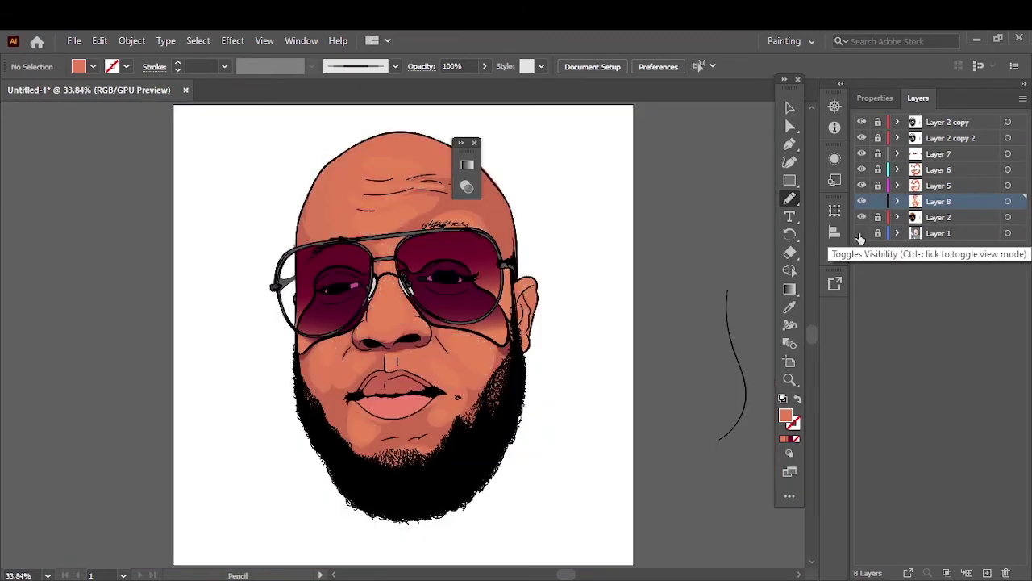
{"action": "scroll", "coordinate": [520, 510], "scroll_direction": "up", "scroll_amount": 4}
{"action": "left_click_drag", "start_coordinate": [519, 510], "coordinate": [543, 468]}
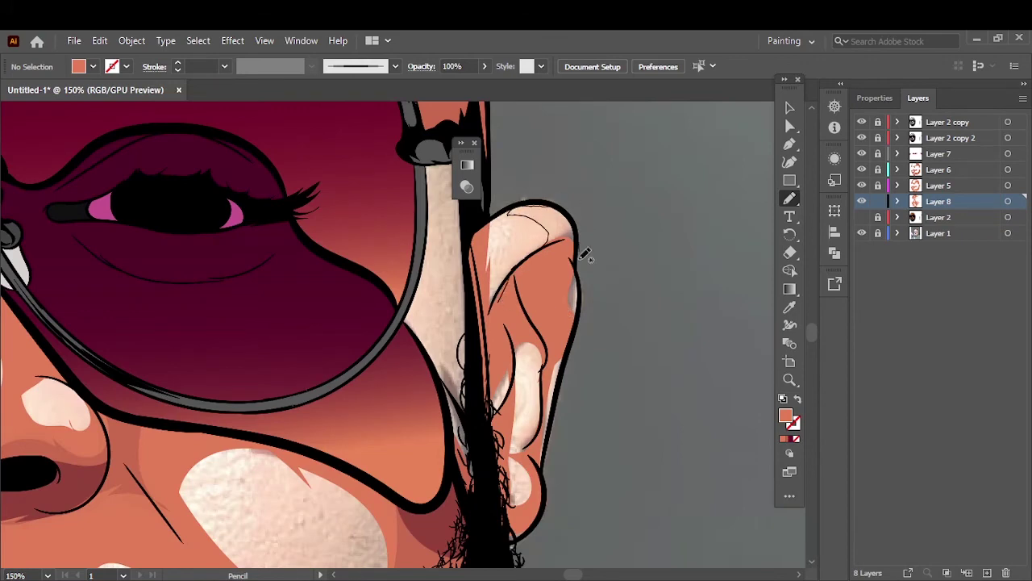
{"action": "key", "text": "ctrl+0"}
Step: Add a new layer and confirm a fill colour while checking the face
{"action": "left_click", "coordinate": [987, 573]}
{"action": "double_click", "coordinate": [786, 415]}
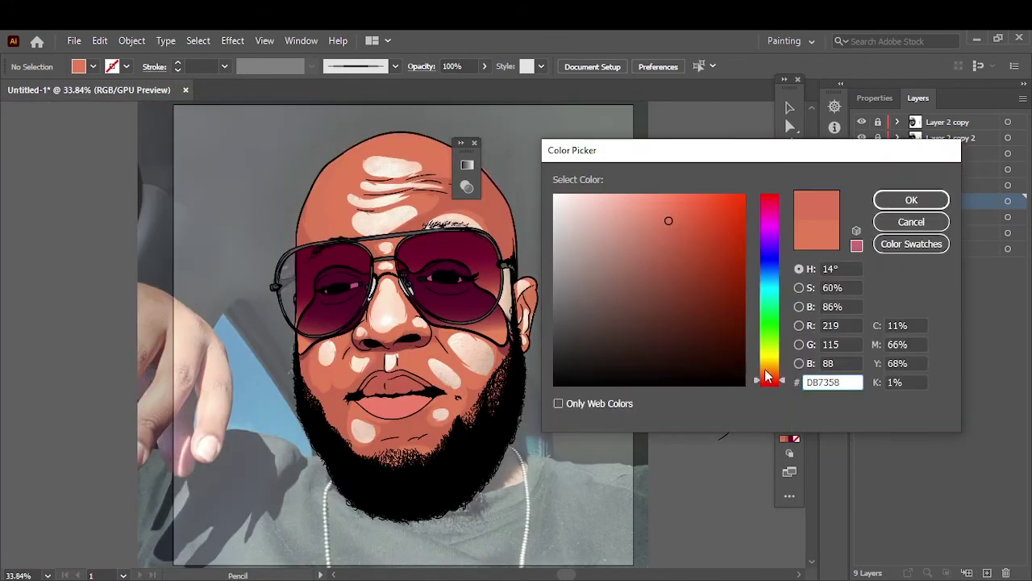
{"action": "left_click", "coordinate": [911, 199]}
{"action": "key", "text": "ctrl+1"}
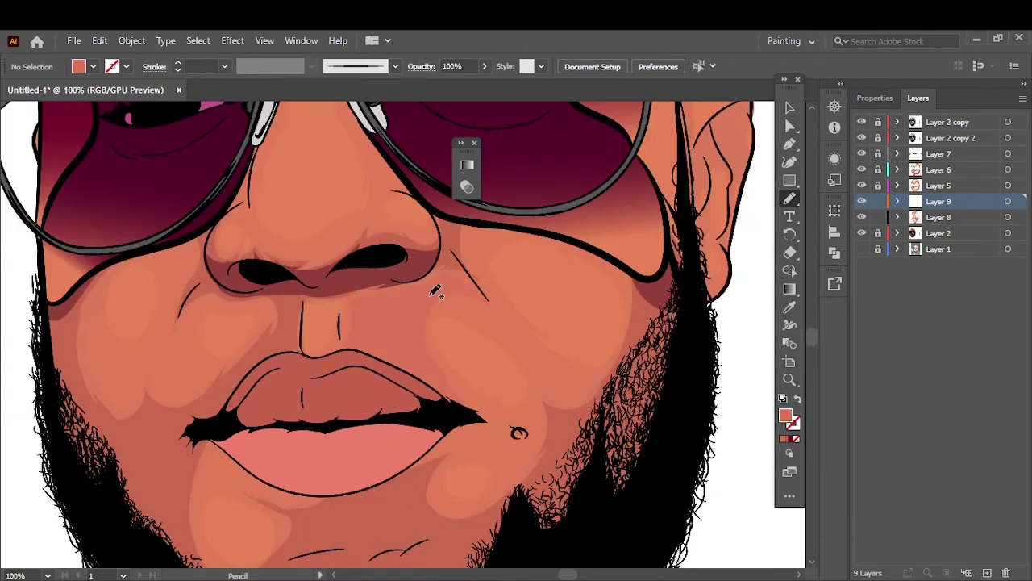
{"action": "key", "text": "ctrl+0"}
Step: Darken the Layer 9 skin shading by lowering its brightness in Recolor Artwork
{"action": "left_click", "coordinate": [1007, 201]}
{"action": "scroll", "coordinate": [484, 421], "scroll_direction": "up", "scroll_amount": 5}
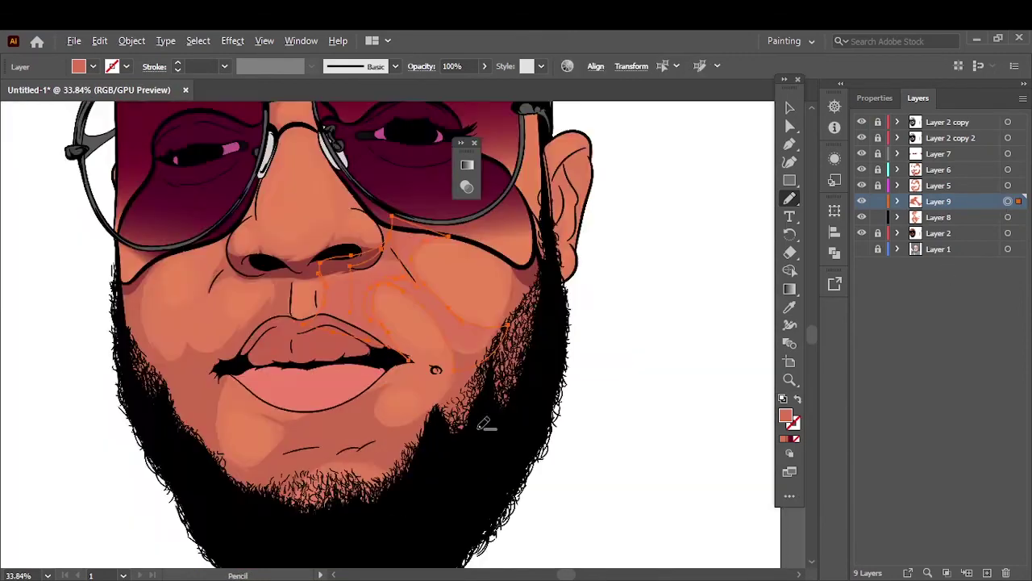
{"action": "key", "text": "i"}
{"action": "double_click", "coordinate": [786, 416]}
{"action": "key", "text": "Return"}
{"action": "left_click", "coordinate": [99, 40]}
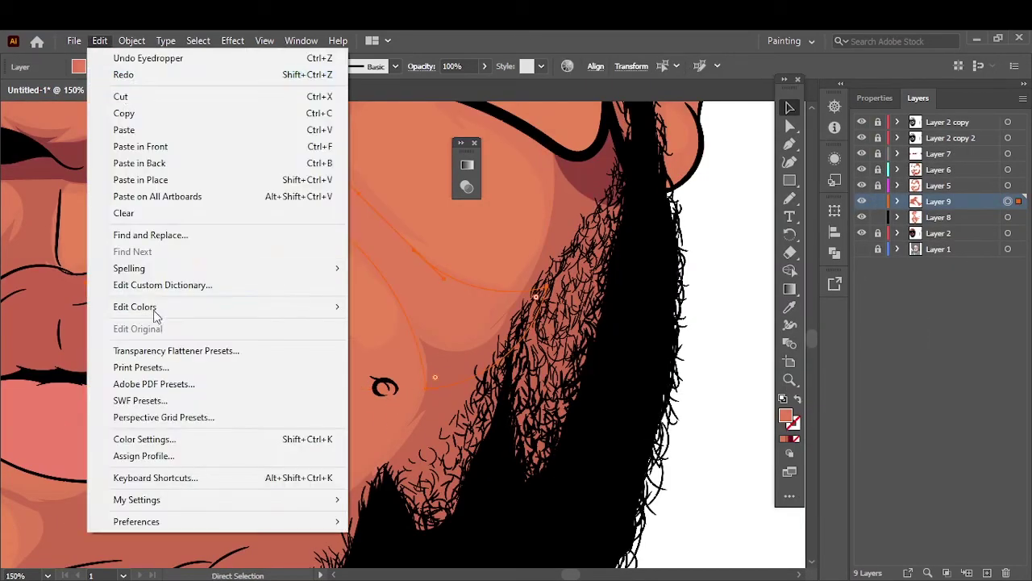
{"action": "left_click", "coordinate": [388, 304]}
{"action": "left_click_drag", "start_coordinate": [729, 469], "coordinate": [725, 469]}
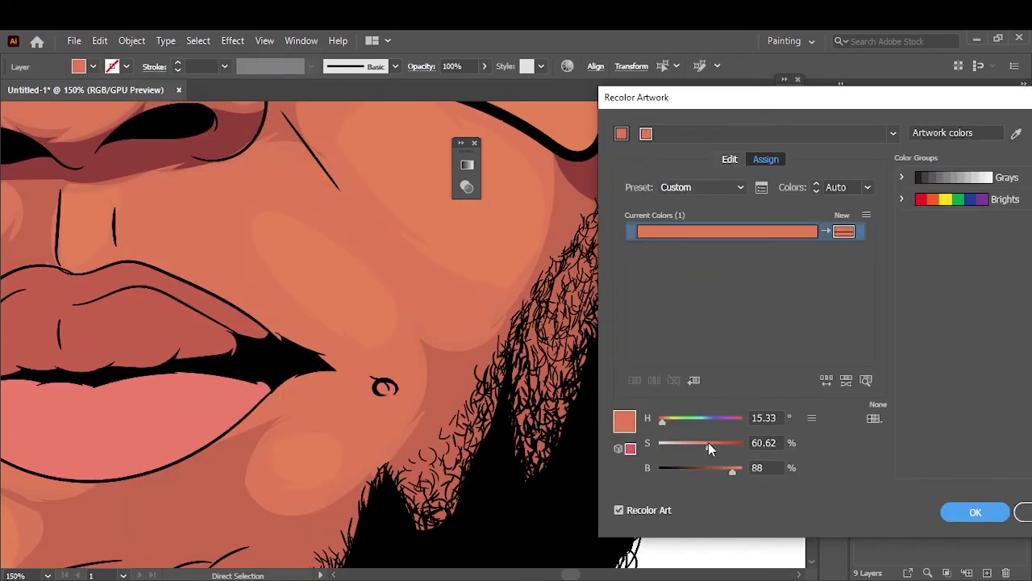
{"action": "left_click", "coordinate": [975, 512]}
Step: Recolour the Layer 9 shading a second time to settle the darker tone
{"action": "double_click", "coordinate": [786, 416]}
{"action": "key", "text": "Return"}
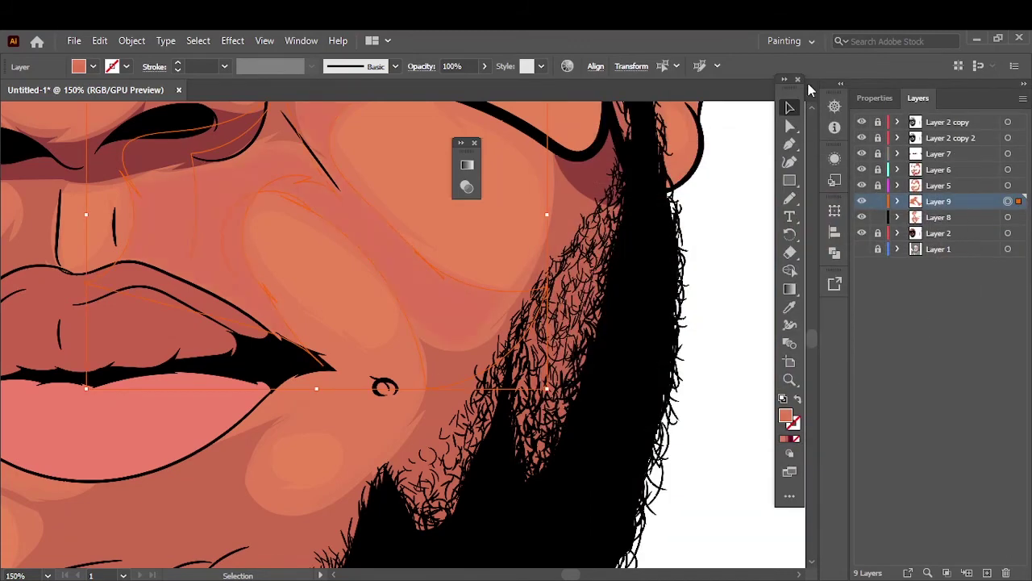
{"action": "left_click", "coordinate": [100, 40]}
{"action": "left_click", "coordinate": [395, 306]}
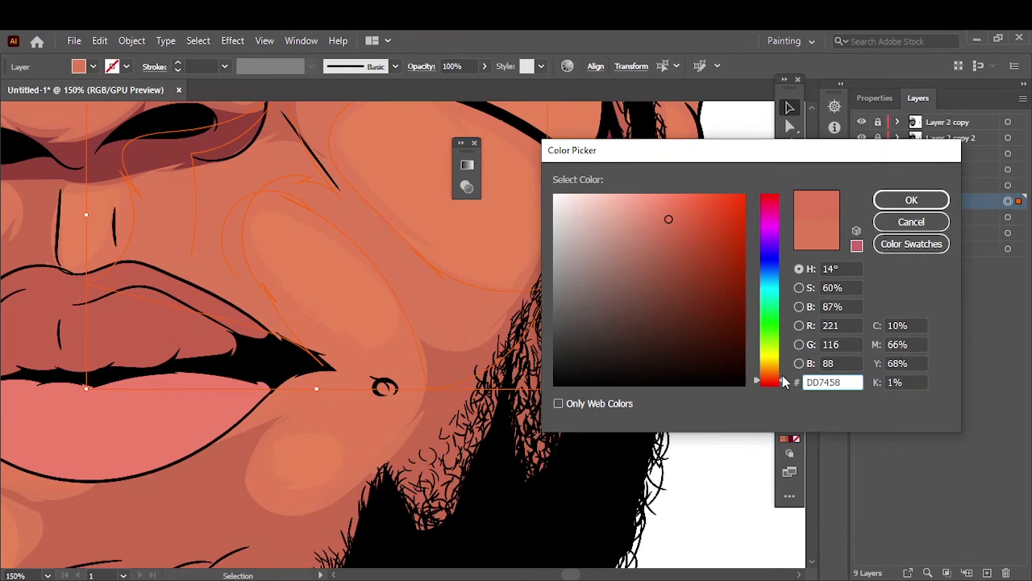
{"action": "key", "text": "Return"}
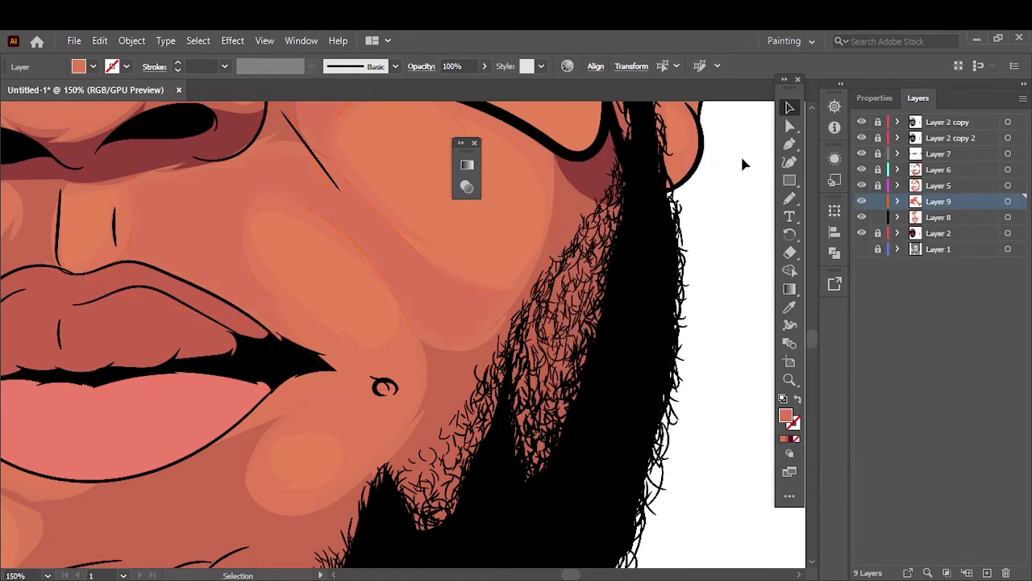
Step: Deselect the shading and review the darker tone at several zoom levels
{"action": "left_click", "coordinate": [741, 154]}
{"action": "key", "text": "n"}
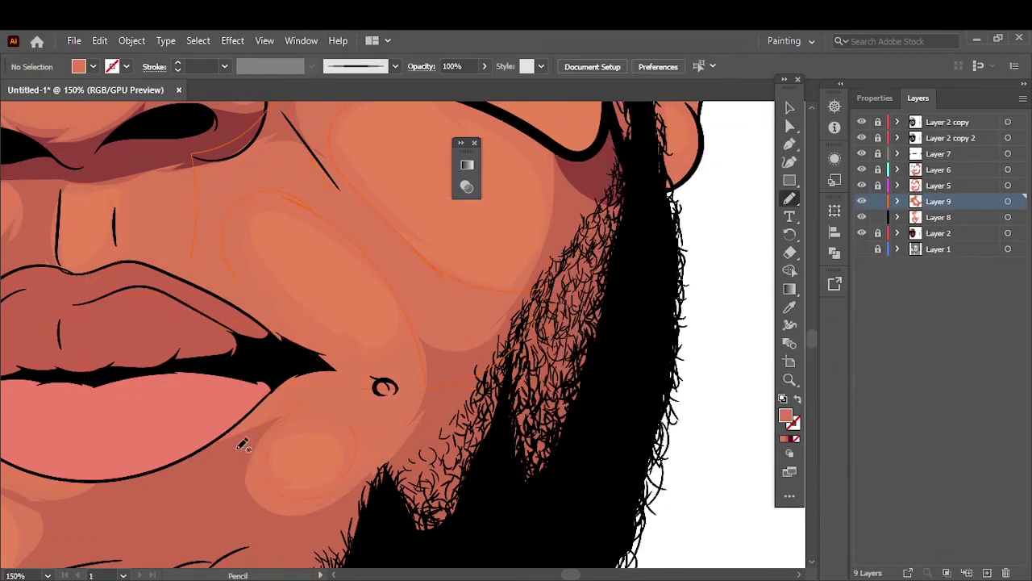
{"action": "key", "text": "ctrl+0"}
{"action": "key", "text": "ctrl+1"}
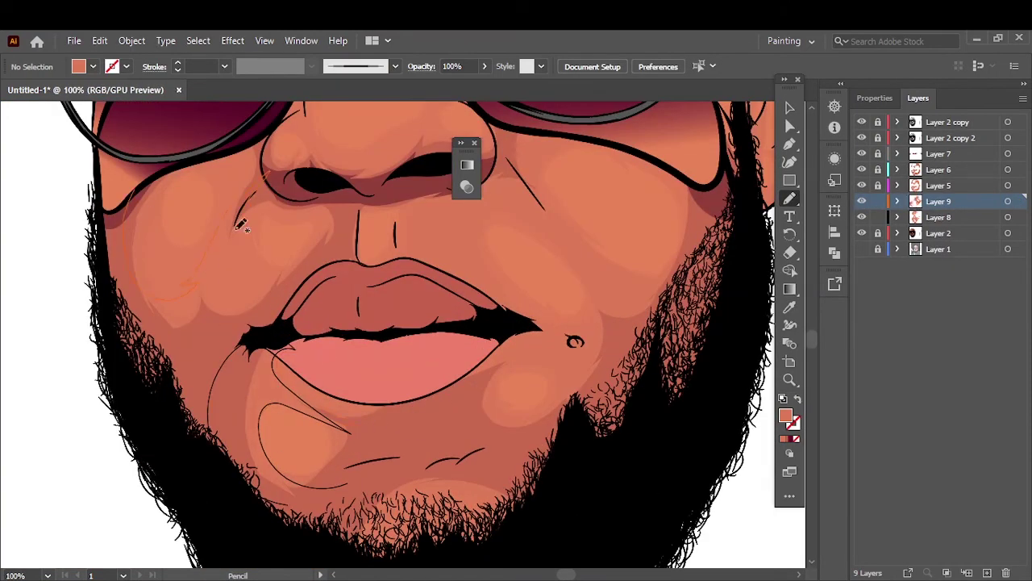
{"action": "scroll", "coordinate": [240, 224], "scroll_direction": "up", "scroll_amount": 5}
{"action": "key", "text": "ctrl+plus"}
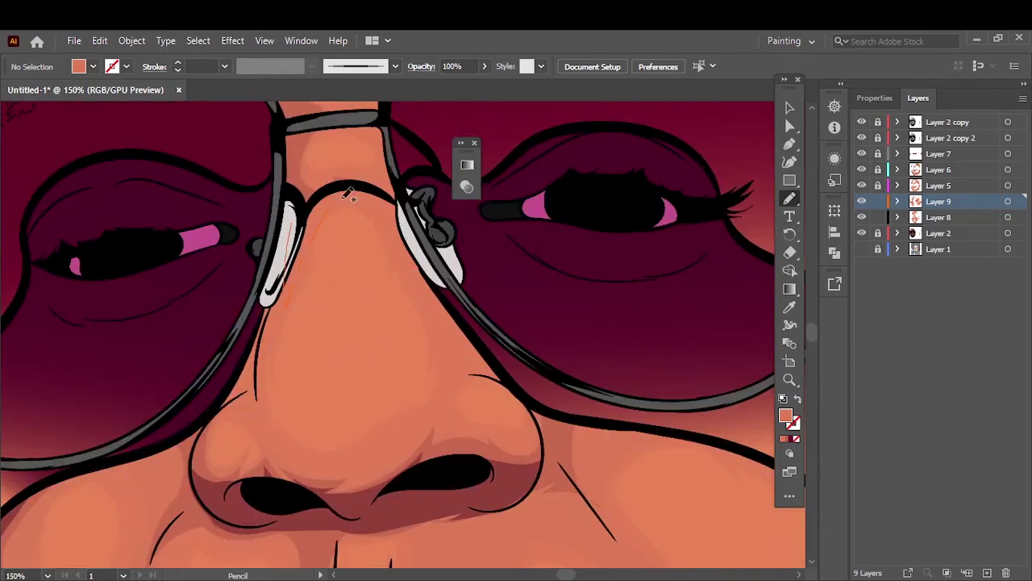
{"action": "key", "text": "ctrl+minus"}
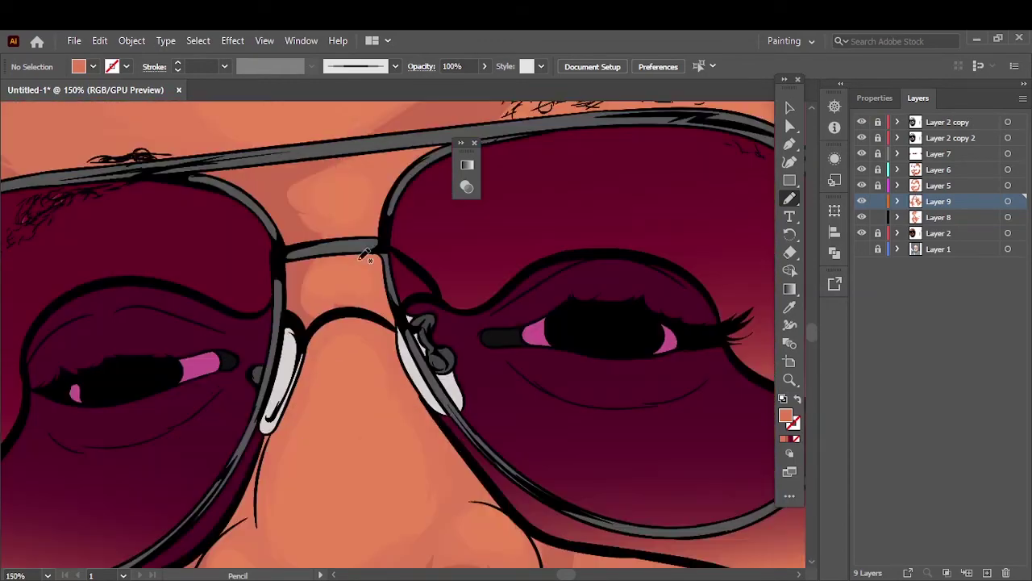
{"action": "scroll", "coordinate": [224, 478], "scroll_direction": "up", "scroll_amount": 5}
{"action": "scroll", "coordinate": [225, 477], "scroll_direction": "up", "scroll_amount": 3}
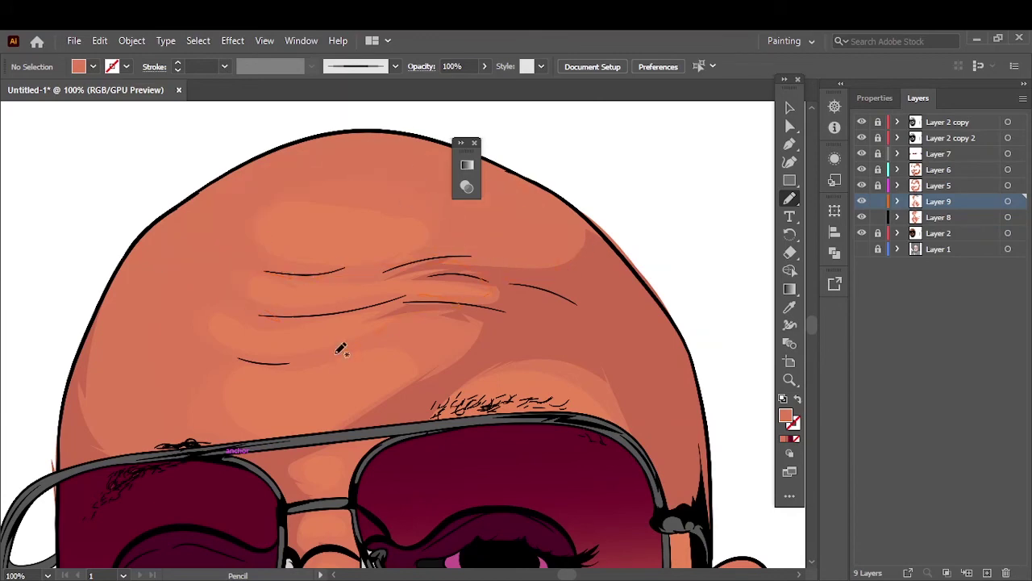
{"action": "key", "text": "ctrl+0"}
Step: Lock Layer 9, unlock and target Layer 7, and zoom onto the ear
{"action": "left_click", "coordinate": [474, 142]}
{"action": "left_click", "coordinate": [878, 201]}
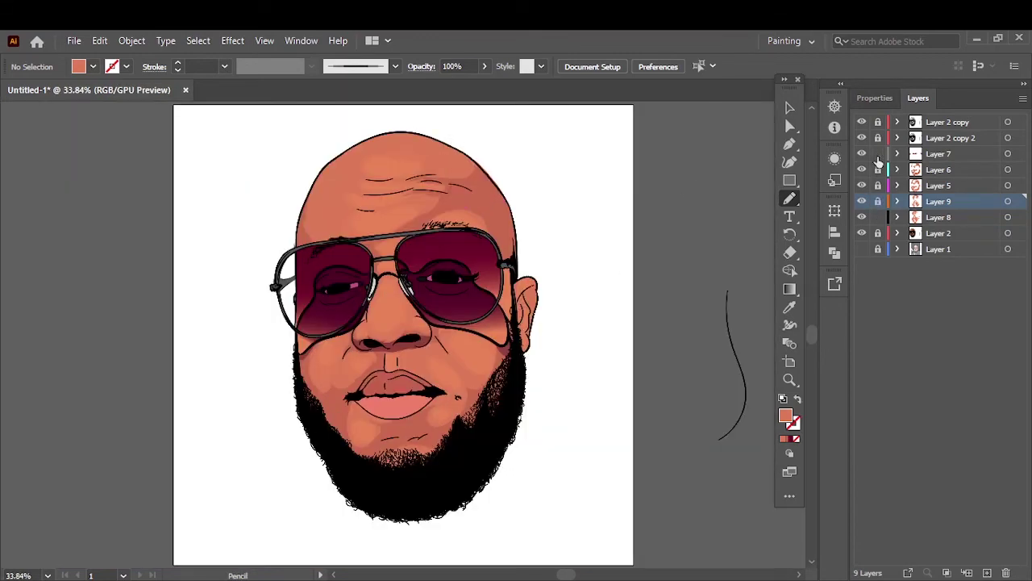
{"action": "left_click", "coordinate": [877, 153]}
{"action": "left_click", "coordinate": [1008, 153]}
{"action": "key", "text": "v"}
{"action": "key", "text": "ctrl+plus"}
{"action": "key", "text": "ctrl+plus"}
{"action": "key", "text": "ctrl+plus"}
{"action": "key", "text": "n"}
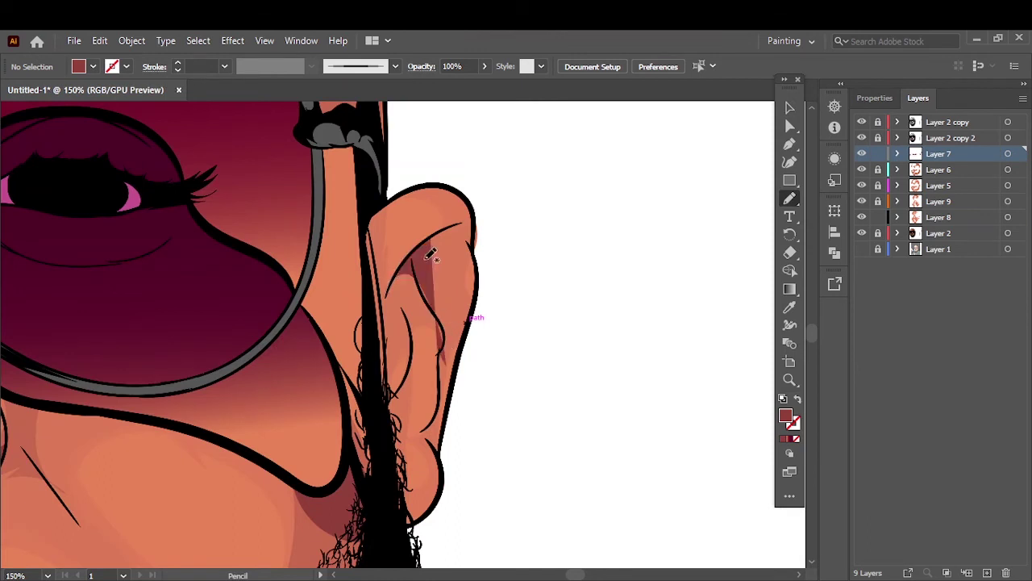
Step: Pencil-draw dark-red shading shapes along the edge, inner and lower parts of the right ear
{"action": "left_click_drag", "start_coordinate": [442, 233], "coordinate": [443, 237]}
{"action": "left_click_drag", "start_coordinate": [390, 395], "coordinate": [385, 398]}
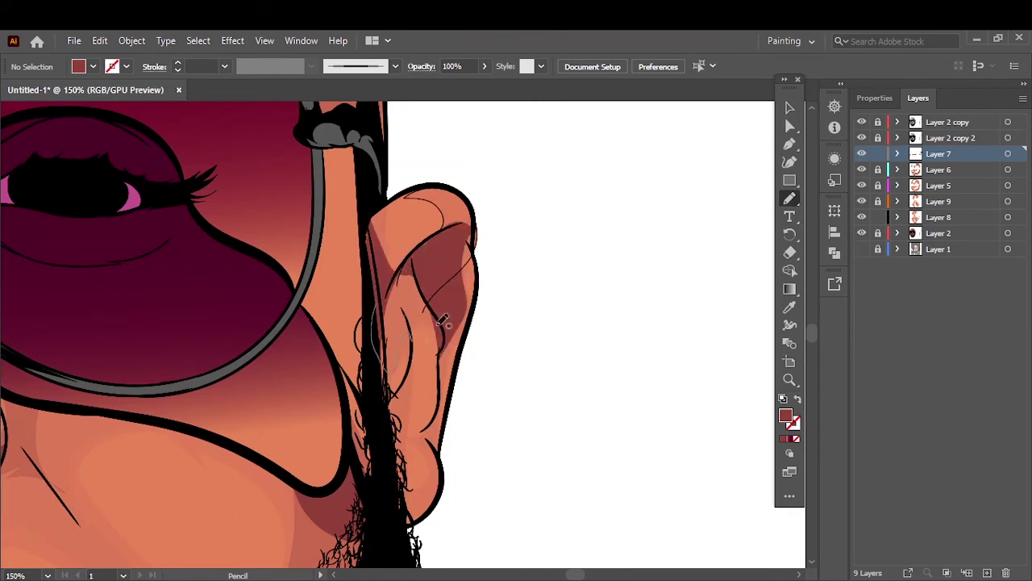
{"action": "left_click_drag", "start_coordinate": [404, 278], "coordinate": [392, 377]}
{"action": "left_click_drag", "start_coordinate": [407, 335], "coordinate": [389, 407]}
{"action": "left_click_drag", "start_coordinate": [439, 331], "coordinate": [393, 388]}
{"action": "key", "text": "ctrl+0"}
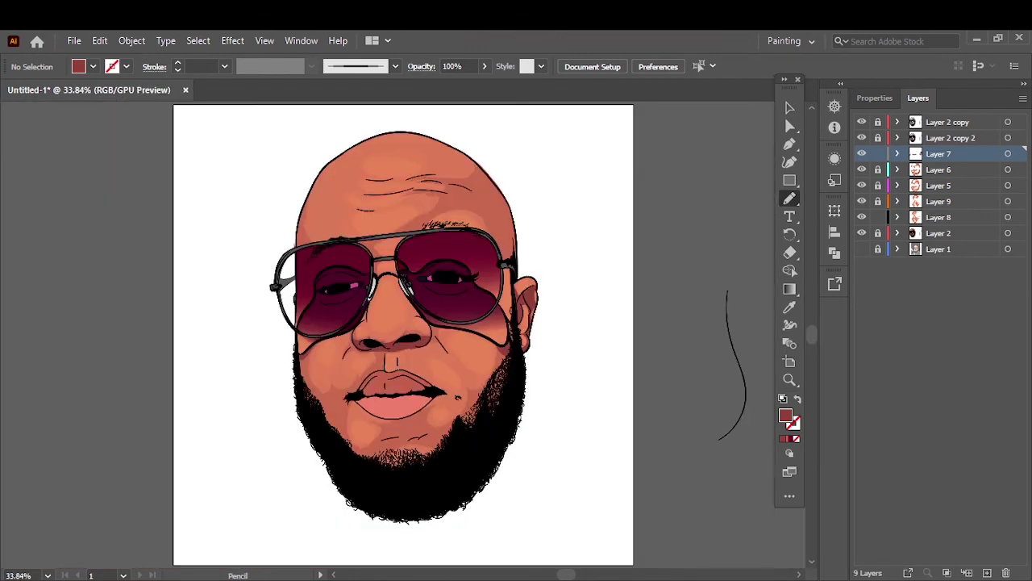
Step: Create Layer 10, sample the skin orange from the nose, and pencil a nose shading blob
{"action": "left_click", "coordinate": [938, 233]}
{"action": "key", "text": "ctrl+l"}
{"action": "key", "text": "i"}
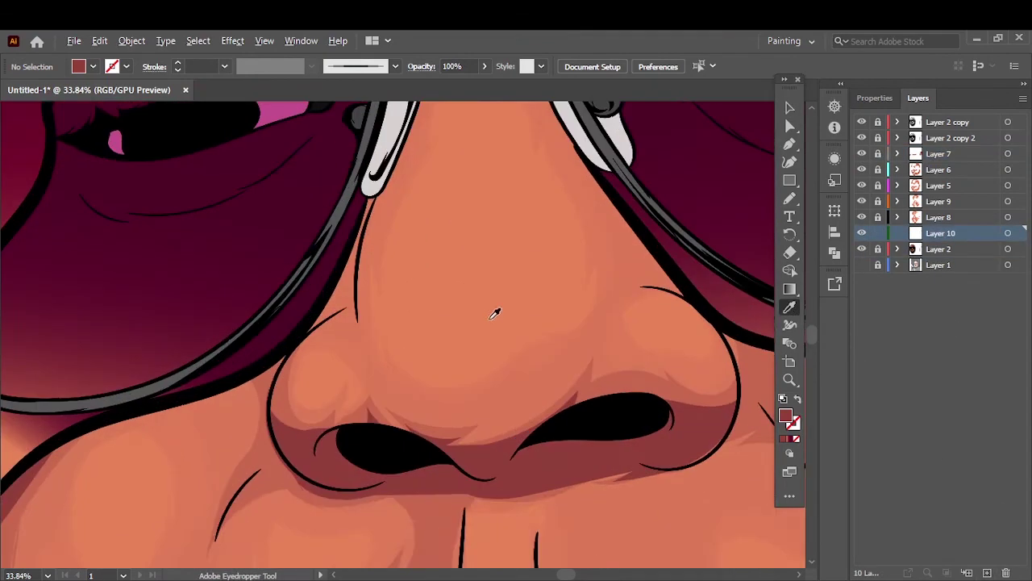
{"action": "scroll", "coordinate": [395, 323], "scroll_direction": "up", "scroll_amount": 5}
{"action": "left_click", "coordinate": [433, 349]}
{"action": "key", "text": "n"}
{"action": "left_click_drag", "start_coordinate": [425, 345], "coordinate": [418, 352]}
Step: Brighten the new nose shape's colour with Recolor Artwork
{"action": "key", "text": "v"}
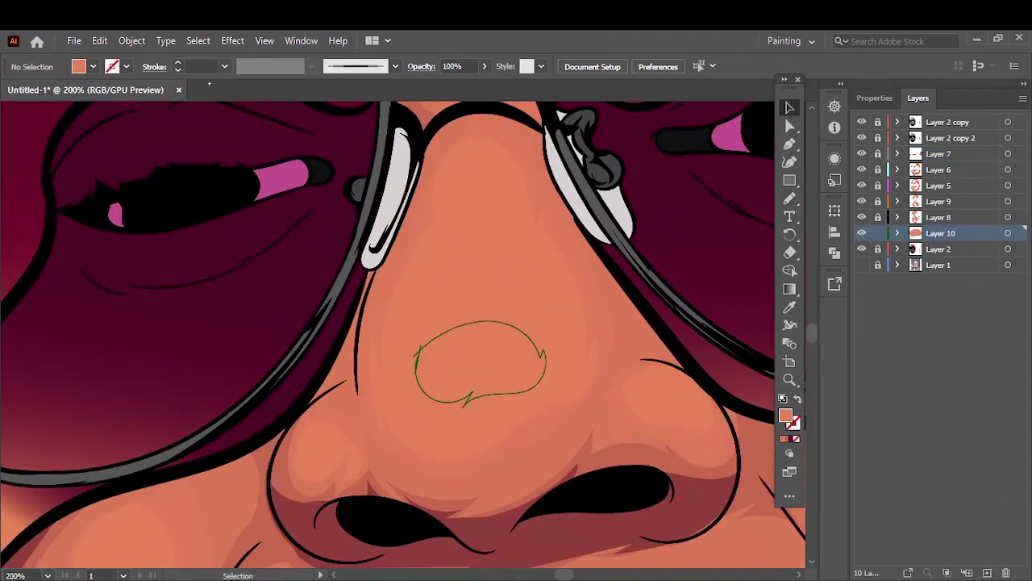
{"action": "left_click", "coordinate": [1008, 233]}
{"action": "left_click", "coordinate": [100, 40]}
{"action": "left_click", "coordinate": [423, 306]}
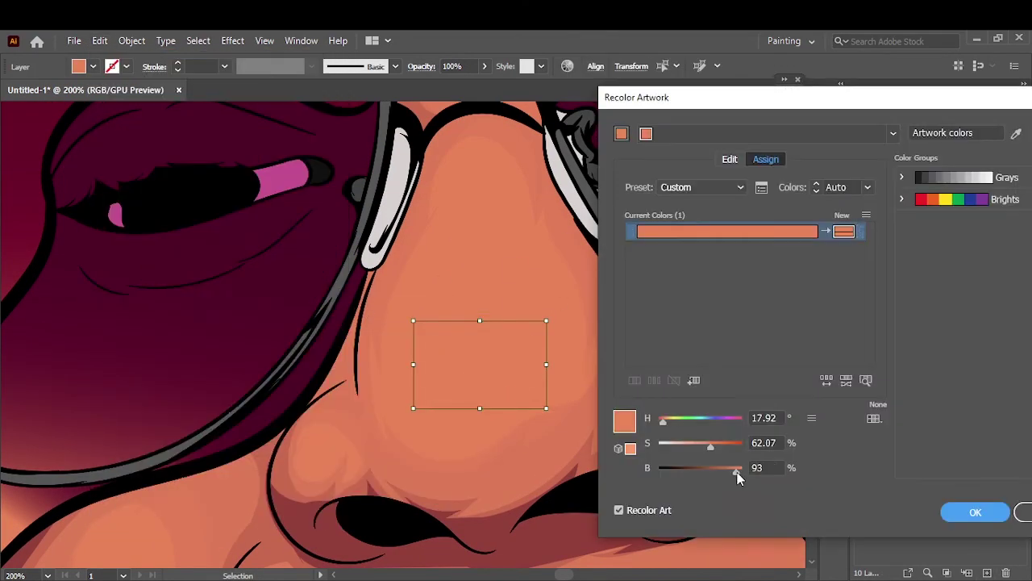
{"action": "left_click", "coordinate": [976, 512]}
Step: Pencil orange shapes inside the nose, nose-bridge and forehead highlight patches
{"action": "key", "text": "ctrl+0"}
{"action": "scroll", "coordinate": [426, 276], "scroll_direction": "up", "scroll_amount": 5}
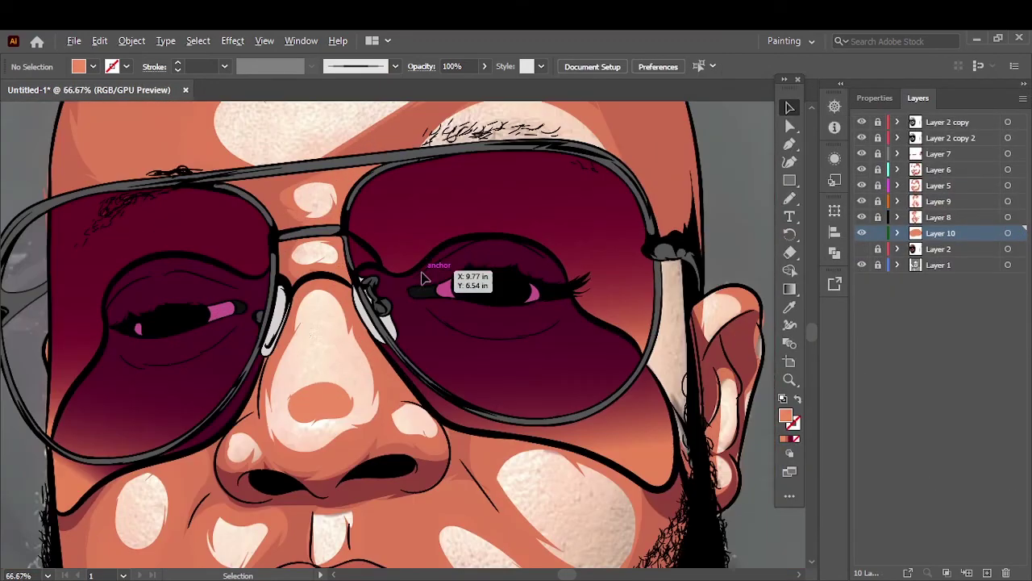
{"action": "key", "text": "n"}
{"action": "mouse_move", "coordinate": [306, 323]}
{"action": "left_mouse_down"}
{"action": "mouse_move", "coordinate": [331, 325]}
{"action": "mouse_move", "coordinate": [304, 322]}
{"action": "left_mouse_up"}
{"action": "left_click_drag", "start_coordinate": [308, 263], "coordinate": [313, 259]}
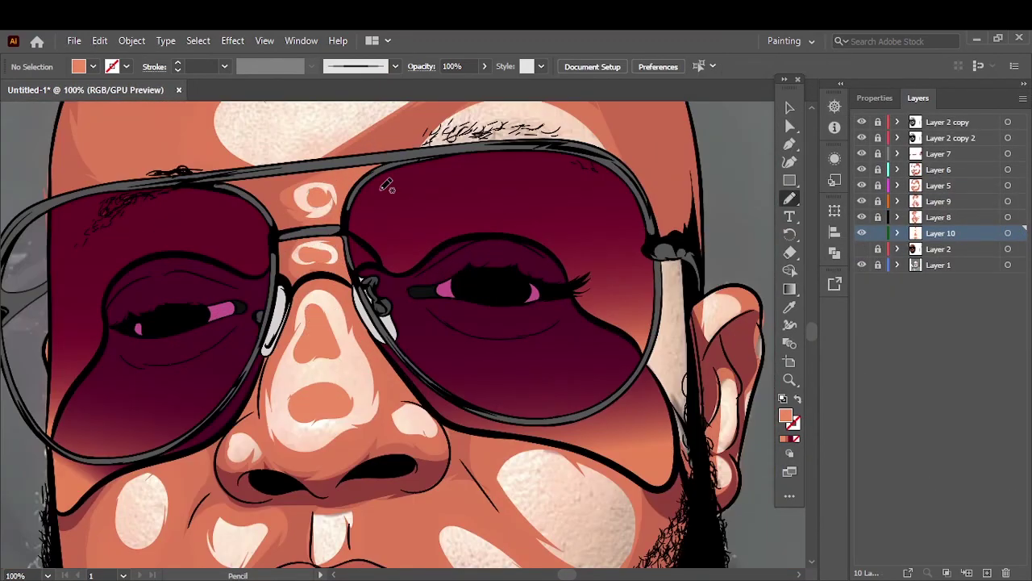
{"action": "scroll", "coordinate": [242, 450], "scroll_direction": "up", "scroll_amount": 5}
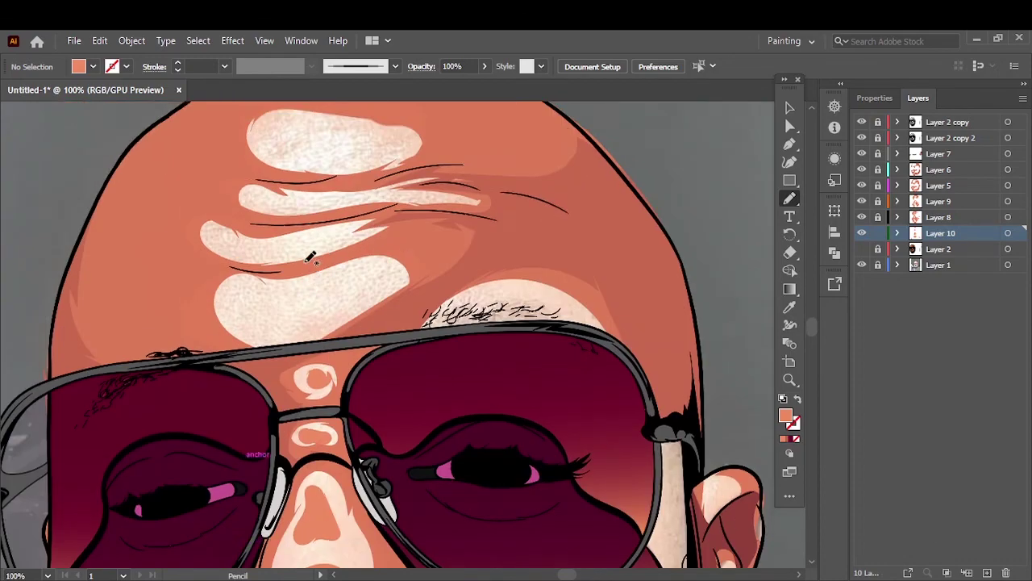
{"action": "scroll", "coordinate": [282, 355], "scroll_direction": "up", "scroll_amount": 1}
{"action": "left_click_drag", "start_coordinate": [250, 359], "coordinate": [339, 351]}
{"action": "left_click_drag", "start_coordinate": [326, 297], "coordinate": [321, 300]}
{"action": "left_click_drag", "start_coordinate": [294, 248], "coordinate": [341, 250]}
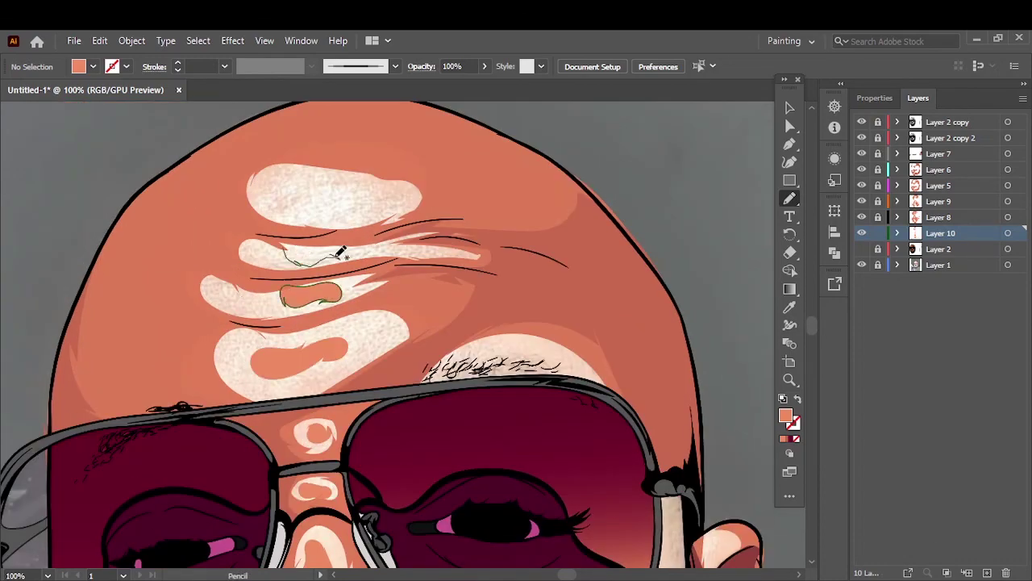
{"action": "left_click_drag", "start_coordinate": [283, 295], "coordinate": [330, 290]}
{"action": "left_click_drag", "start_coordinate": [311, 198], "coordinate": [359, 213]}
Step: Add more orange shapes inside the cheek highlight patches
{"action": "scroll", "coordinate": [323, 258], "scroll_direction": "down", "scroll_amount": 7}
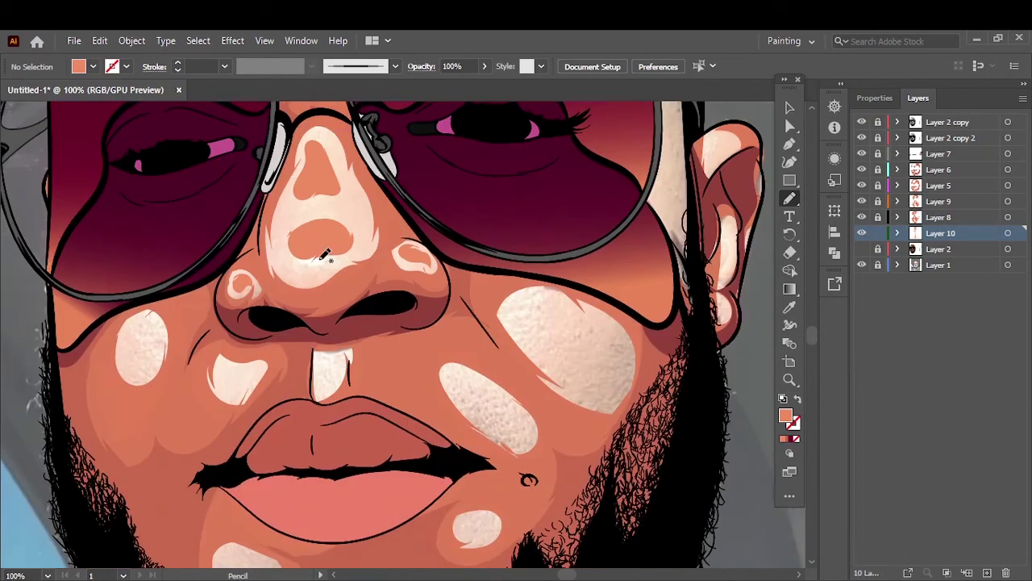
{"action": "scroll", "coordinate": [323, 258], "scroll_direction": "down", "scroll_amount": 1}
{"action": "left_click_drag", "start_coordinate": [230, 241], "coordinate": [226, 237]}
{"action": "left_click_drag", "start_coordinate": [564, 185], "coordinate": [530, 213]}
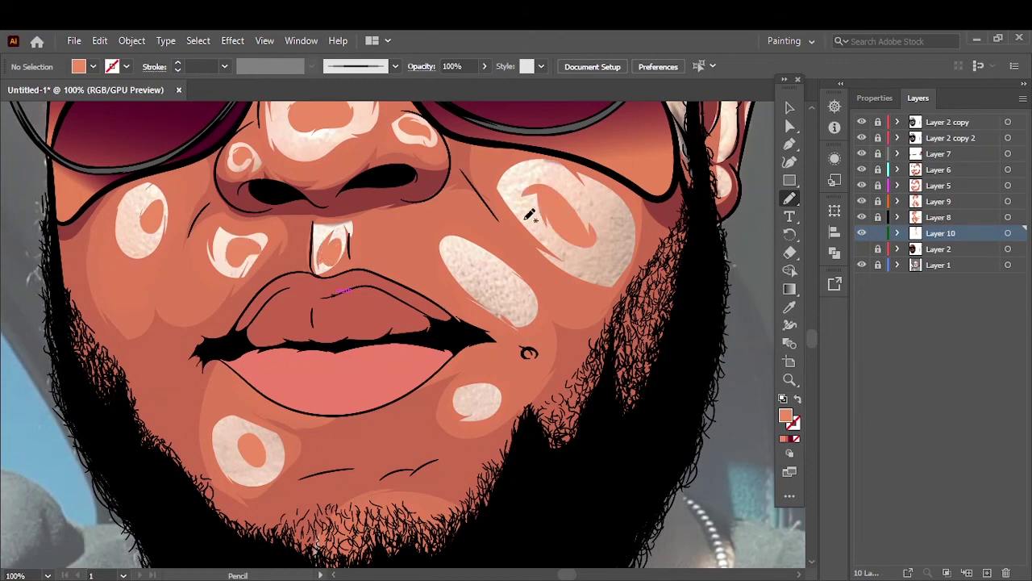
{"action": "left_click_drag", "start_coordinate": [528, 303], "coordinate": [484, 263]}
{"action": "scroll", "coordinate": [736, 281], "scroll_direction": "up", "scroll_amount": 4}
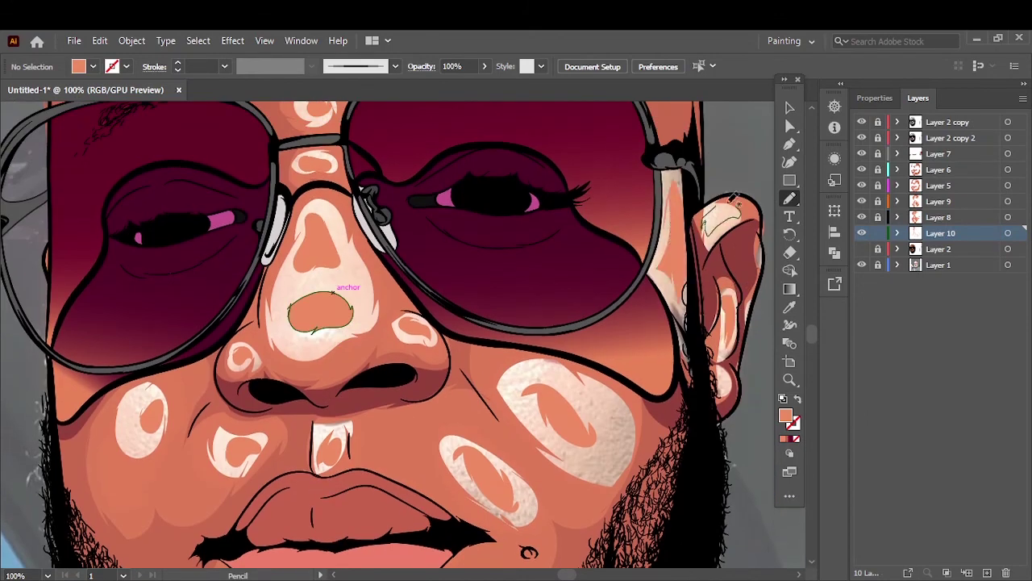
Step: Hide the white highlight patches and add a new Layer 11
{"action": "left_click", "coordinate": [861, 233]}
{"action": "left_click", "coordinate": [987, 572]}
{"action": "double_click", "coordinate": [786, 415]}
Step: Draw a peach highlight blob on the nose tip and lower its saturation to lighten it
{"action": "key", "text": "Return"}
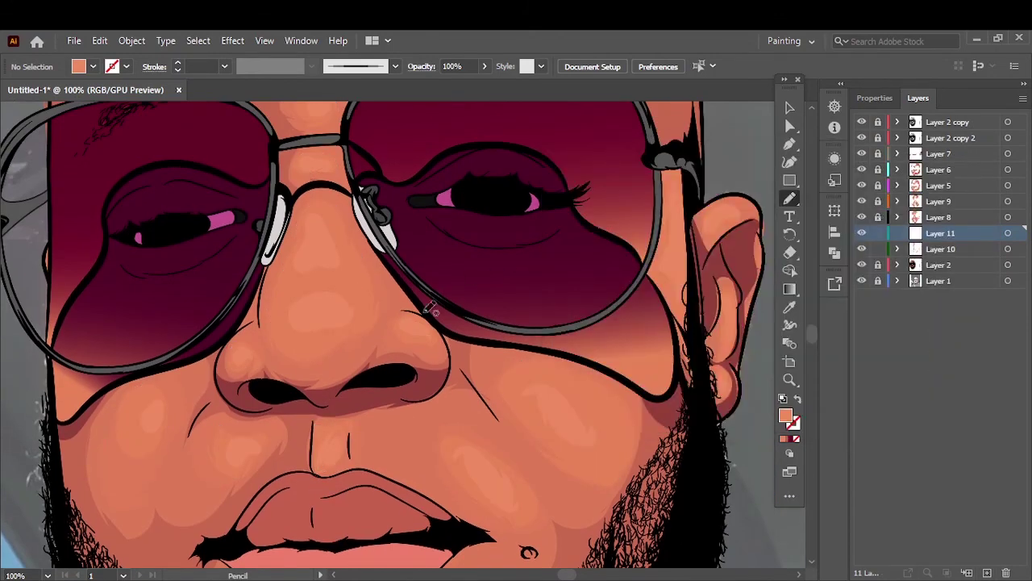
{"action": "scroll", "coordinate": [331, 318], "scroll_direction": "up", "scroll_amount": 2}
{"action": "left_click_drag", "start_coordinate": [347, 310], "coordinate": [346, 316]}
{"action": "key", "text": "v"}
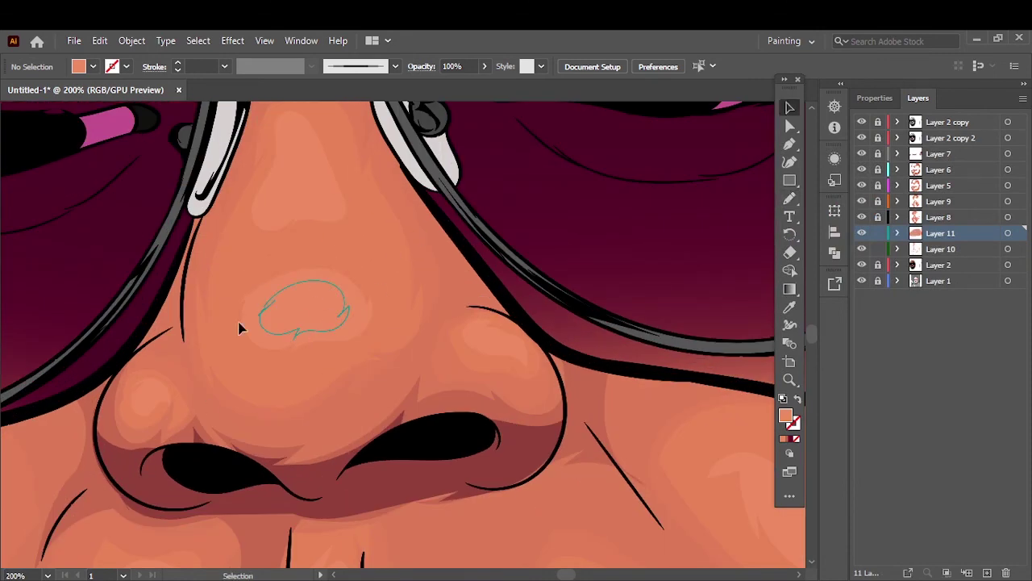
{"action": "left_click", "coordinate": [1008, 248]}
{"action": "left_click", "coordinate": [99, 40]}
{"action": "left_click", "coordinate": [242, 358]}
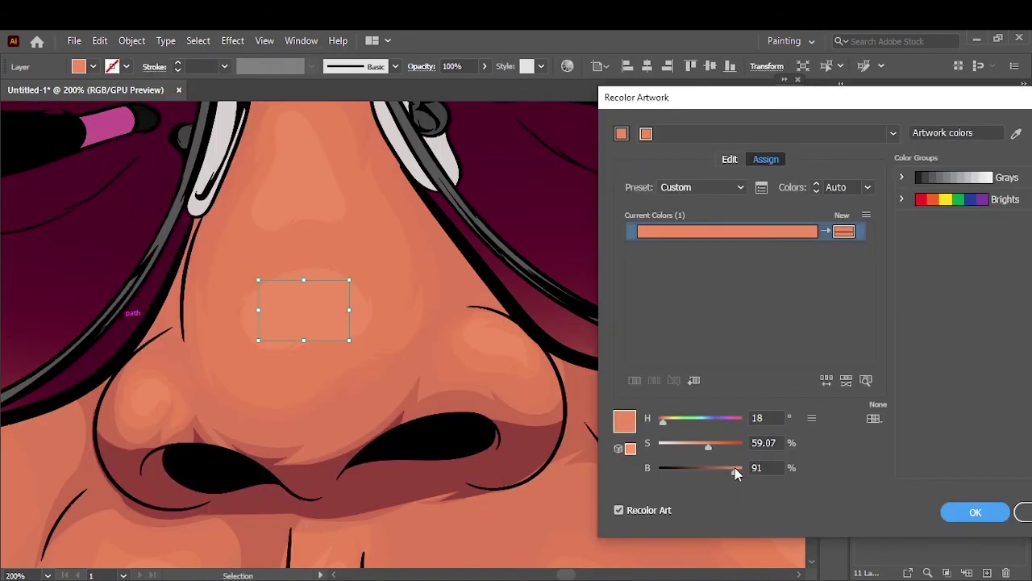
{"action": "left_click_drag", "start_coordinate": [706, 449], "coordinate": [692, 444]}
{"action": "left_click", "coordinate": [976, 512]}
Step: Pencil soft peach highlights on the nose bridge and forehead
{"action": "key", "text": "ctrl+0"}
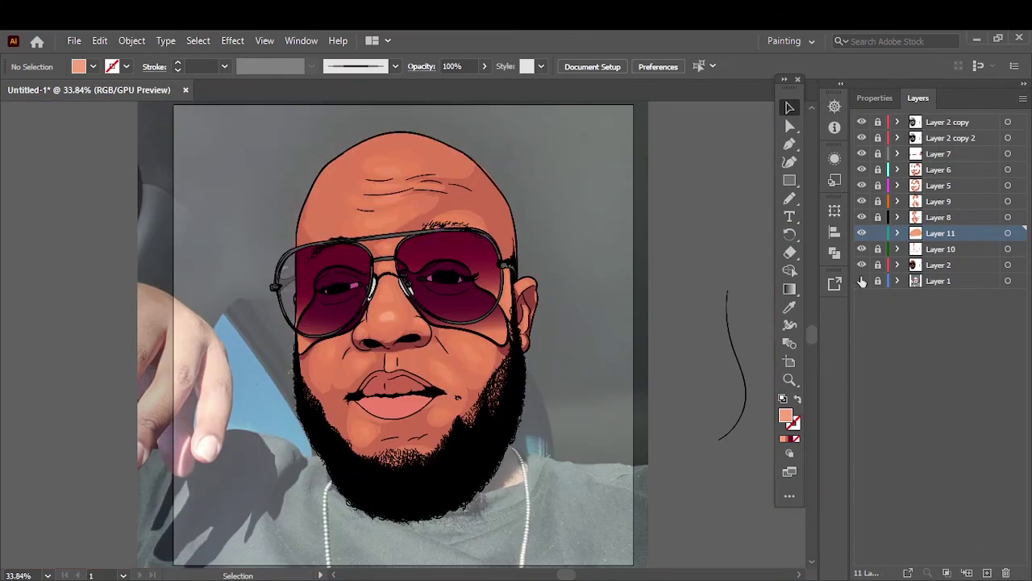
{"action": "scroll", "coordinate": [371, 298], "scroll_direction": "up", "scroll_amount": 5}
{"action": "key", "text": "n"}
{"action": "scroll", "coordinate": [487, 210], "scroll_direction": "up", "scroll_amount": 5}
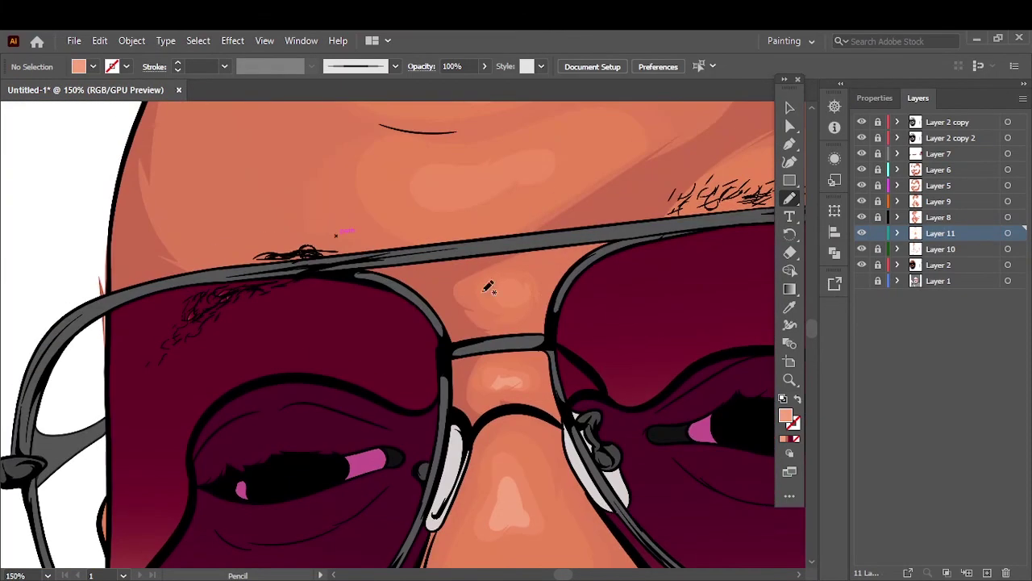
{"action": "scroll", "coordinate": [481, 339], "scroll_direction": "up", "scroll_amount": 3}
{"action": "left_click_drag", "start_coordinate": [440, 415], "coordinate": [526, 390]}
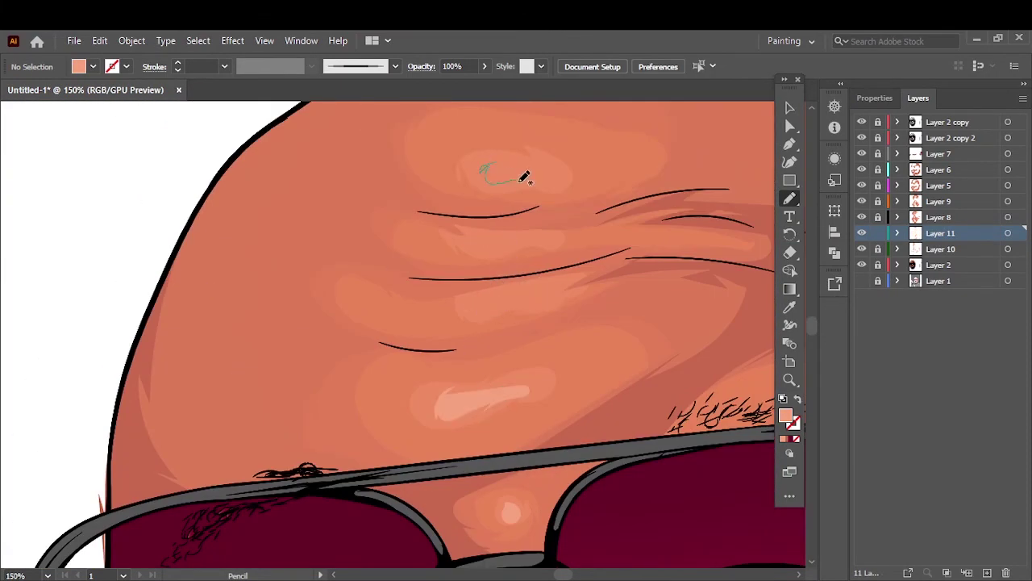